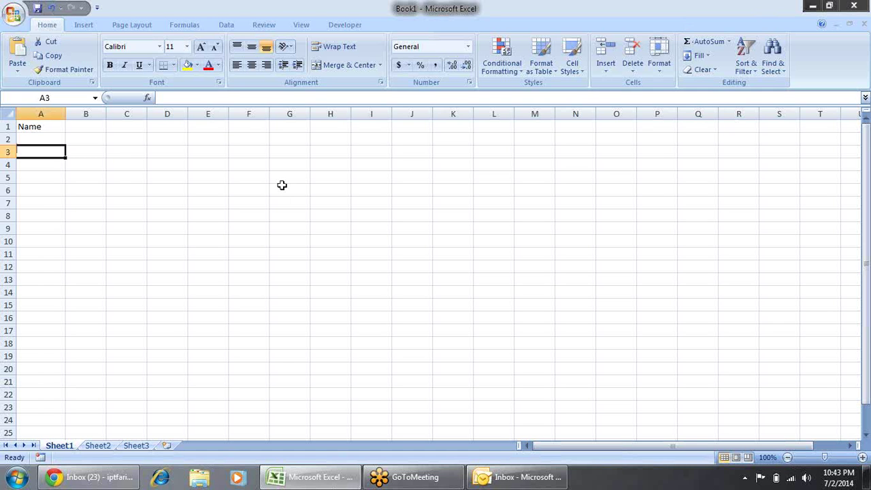
- Relabel cell A1 as 'Sales'
key(Up)
key(Up)
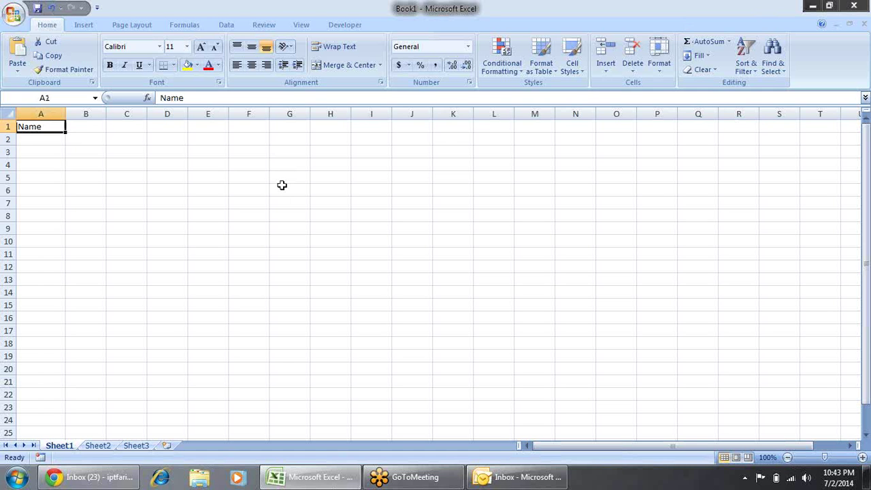
key(Right)
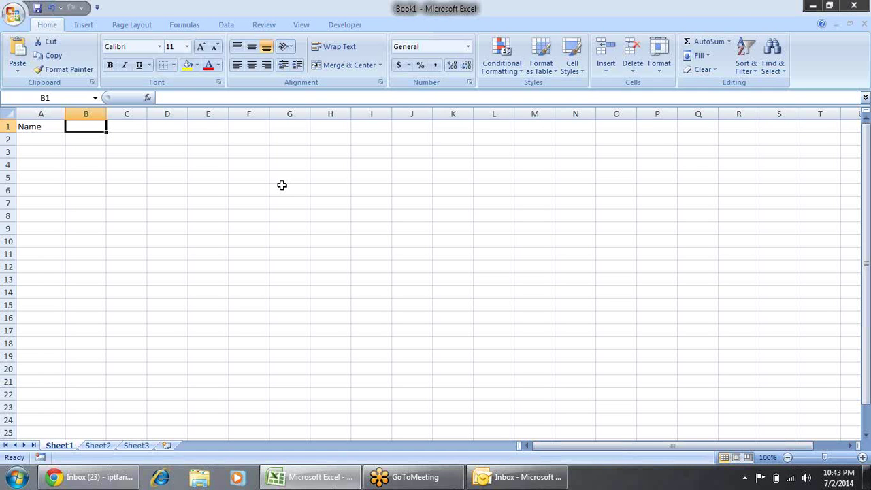
key(Left)
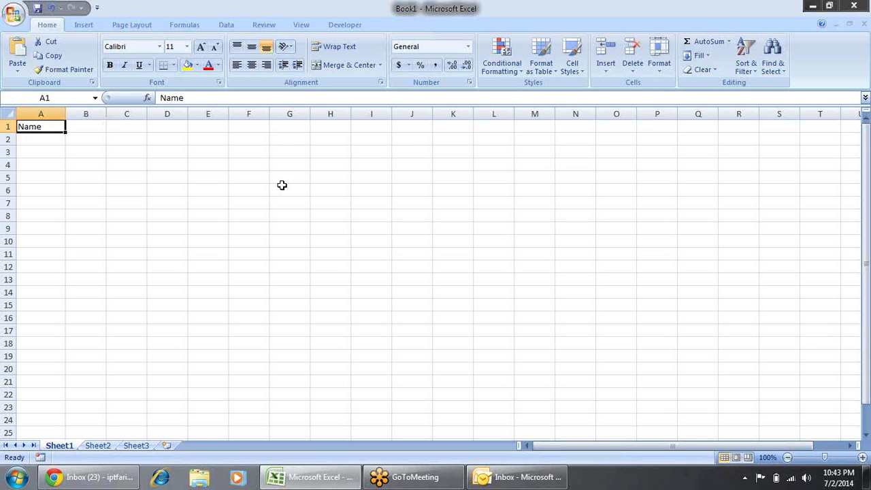
key(End)
key(shift+Right)
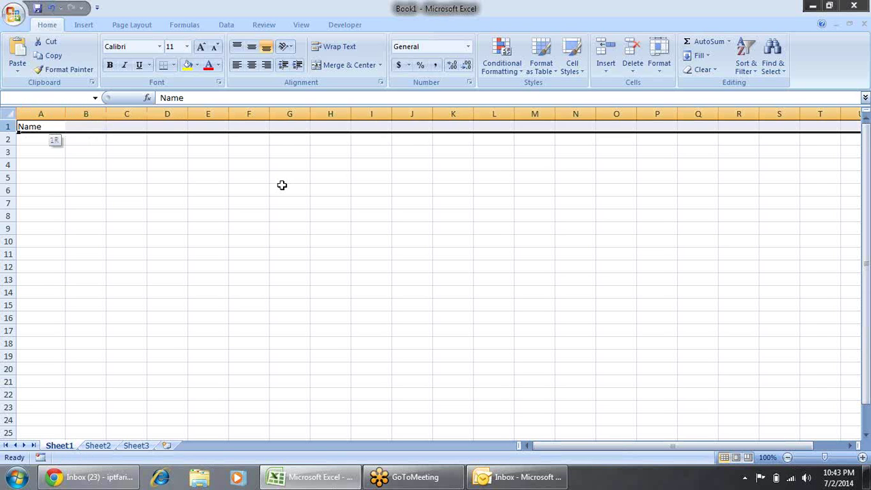
key(ctrl+Home)
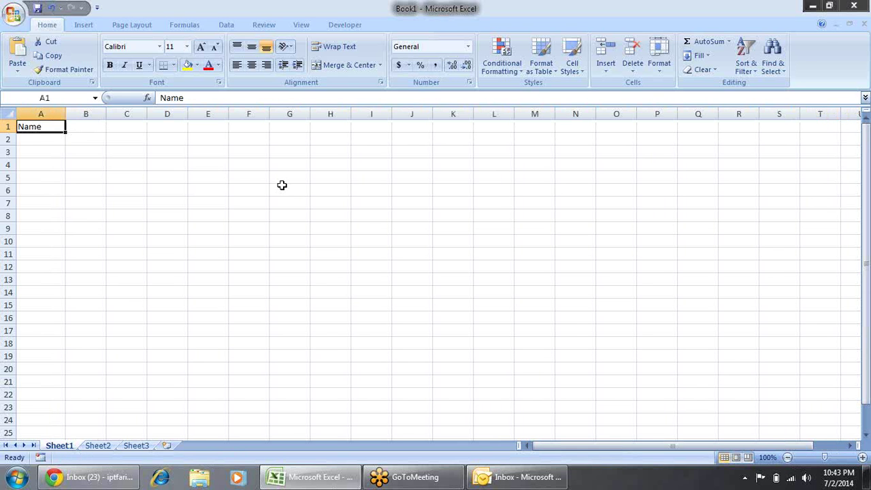
text(Sales)
key(Return)
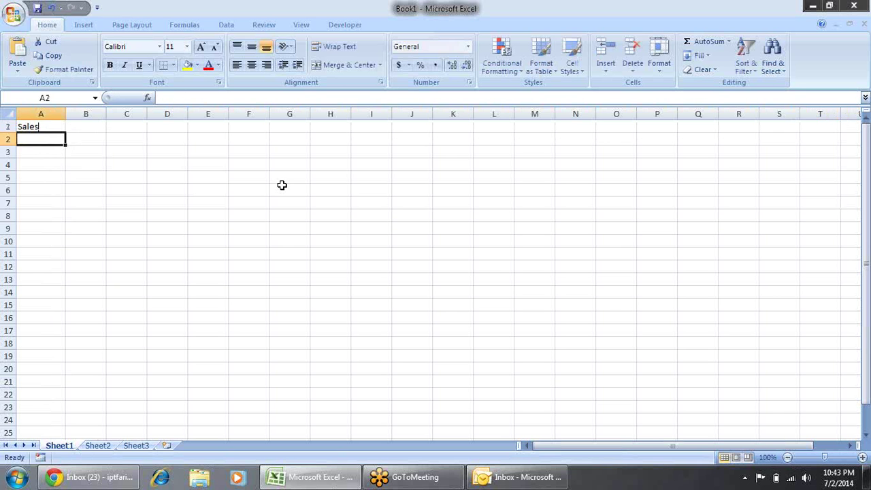
- Select B1:H1 and start typing the formula =RANDBETWEEN(10,90)
key(Up)
key(Right)
key(shift+Right)
key(shift+Right)
key(shift+Right)
key(shift+Right)
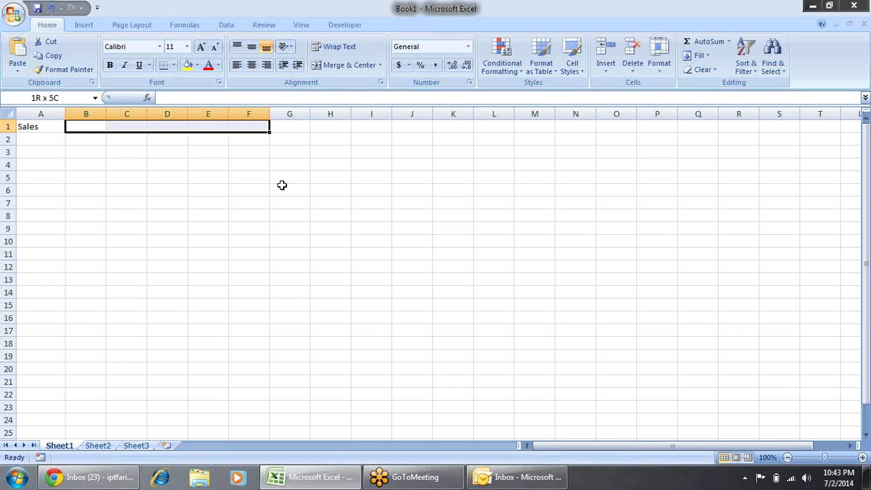
key(shift+Right)
key(shift+Right)
text(=ra)
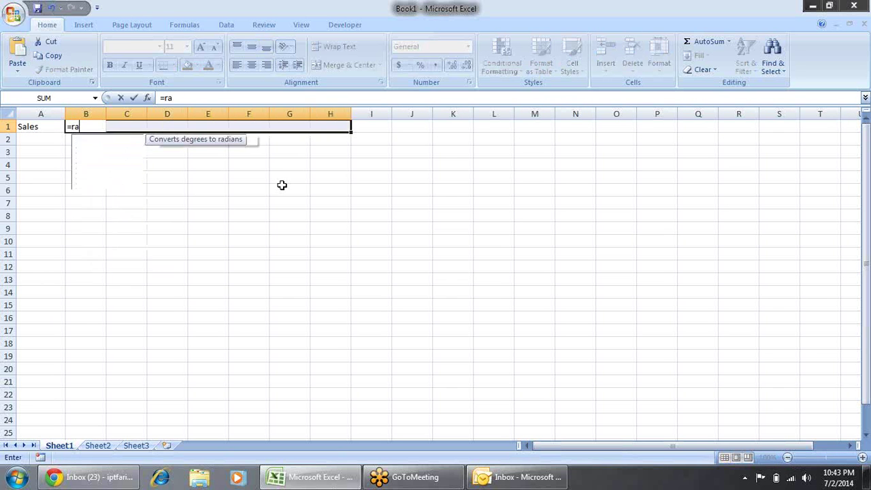
key(Down)
key(Down)
key(Tab)
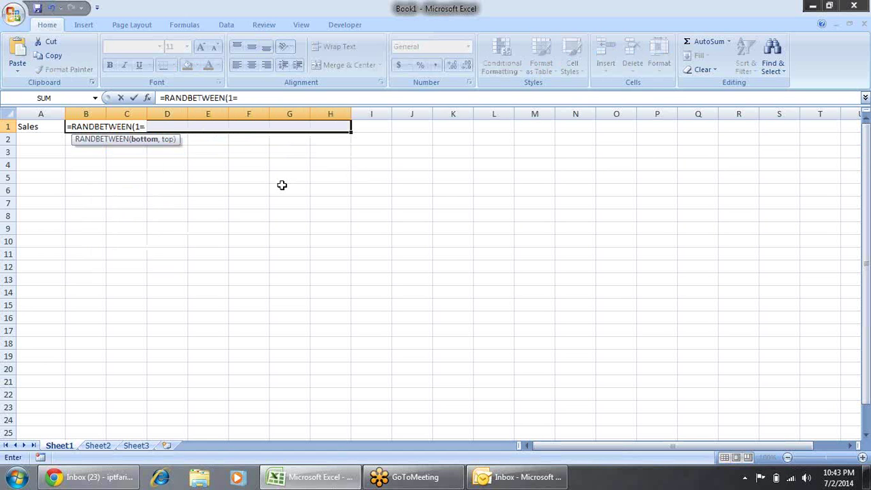
text(10,90)
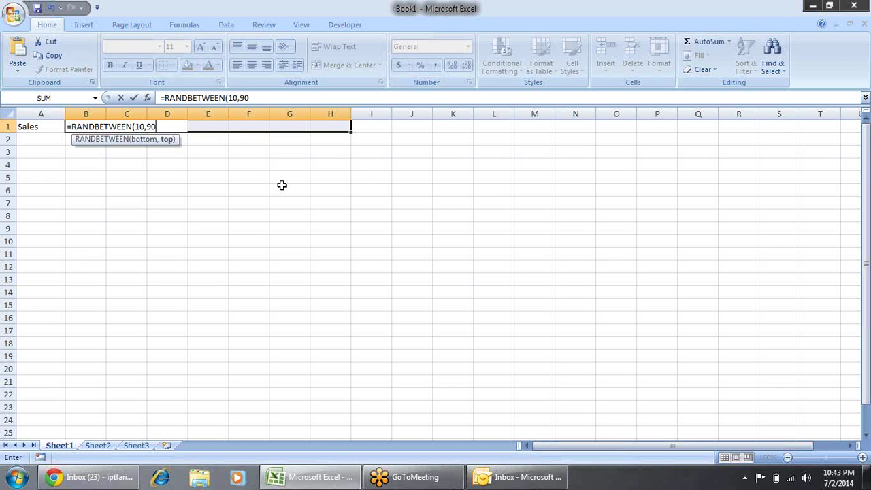
- Fill B1:H1 with the RANDBETWEEN formula and paste the results back as fixed values
key(ctrl+Return)
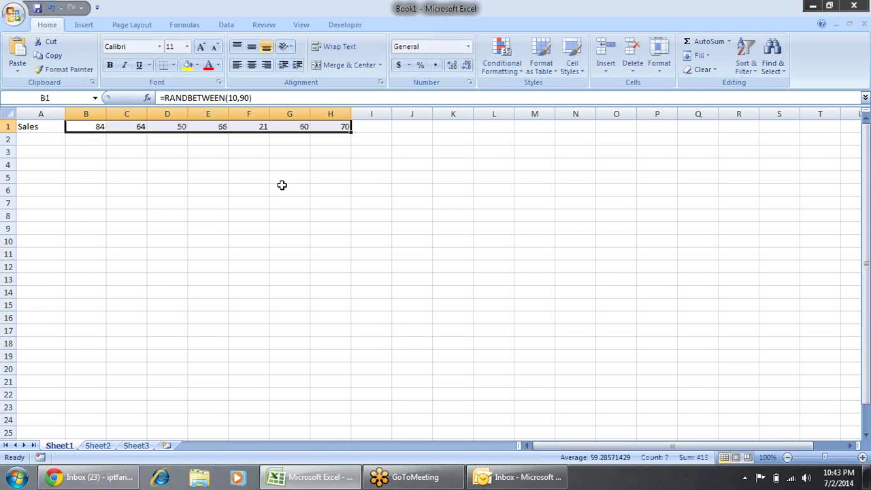
key(ctrl+c)
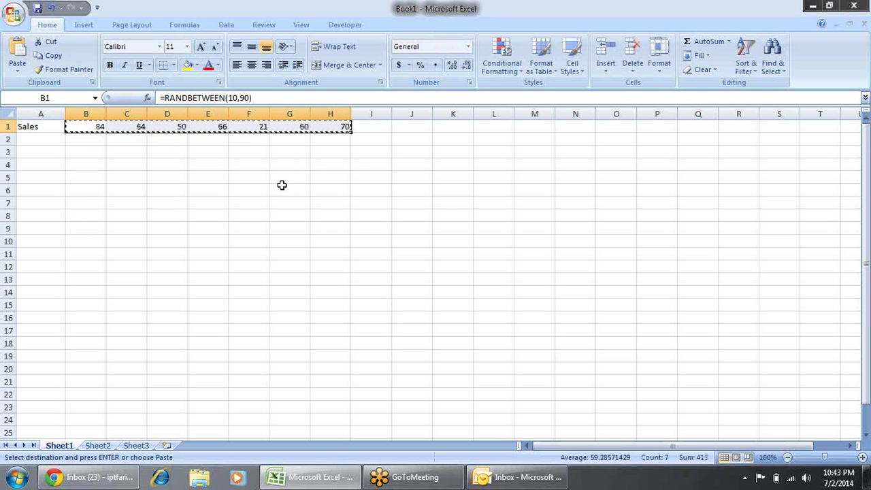
key(alt+e)
key(s)
key(v)
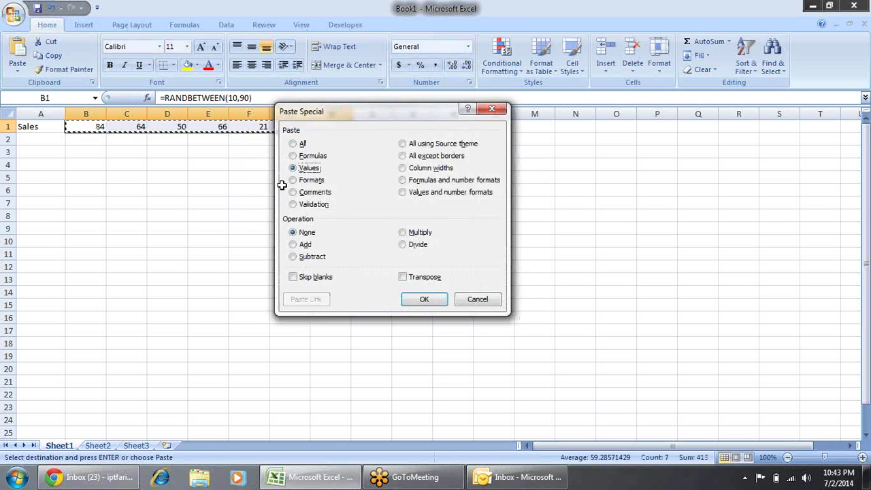
key(Return)
- Check the pasted numbers along row 1 and select the Sales row A1:H1
key(Down)
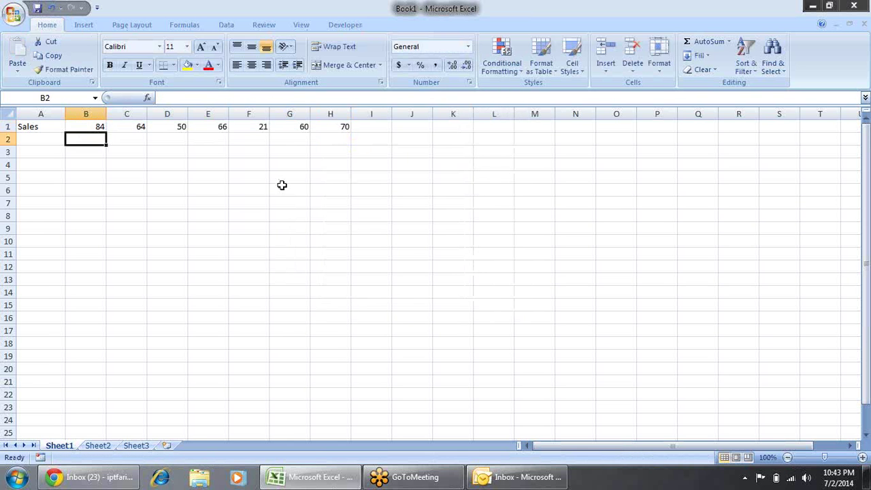
key(Up)
key(Right)
key(Right)
key(Right)
key(Right)
key(Right)
key(Right)
key(Right)
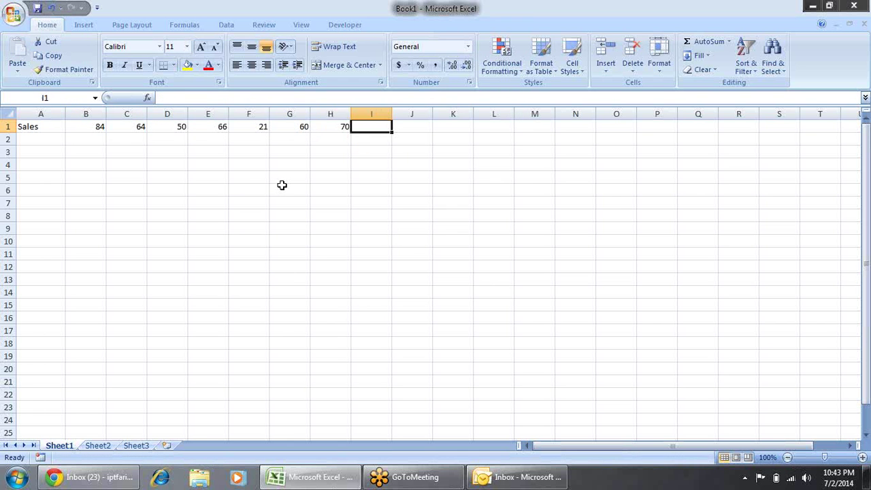
key(Left)
key(Left)
key(Left)
key(Left)
key(Left)
key(Right)
key(Right)
key(Right)
key(Right)
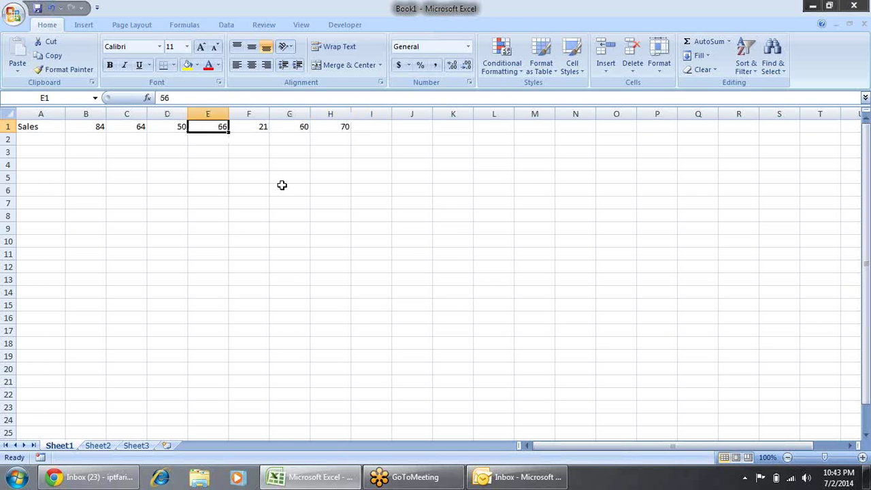
key(shift+Home)
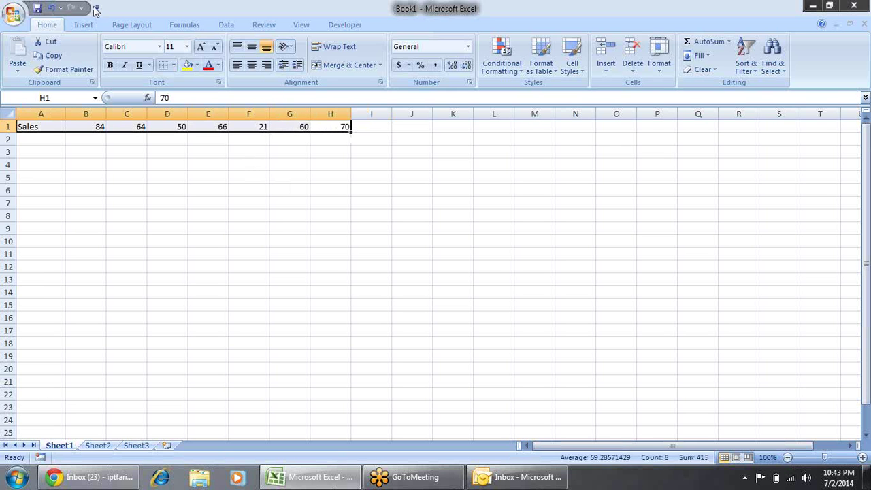
click(87, 26)
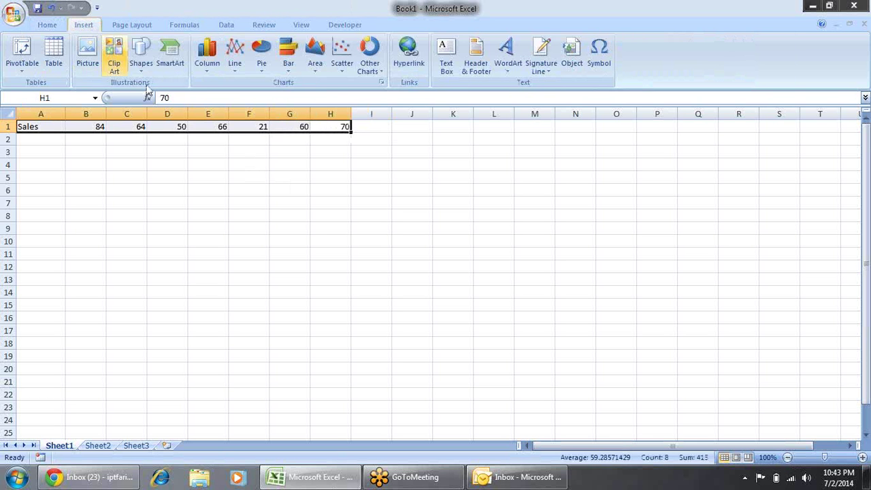
click(215, 65)
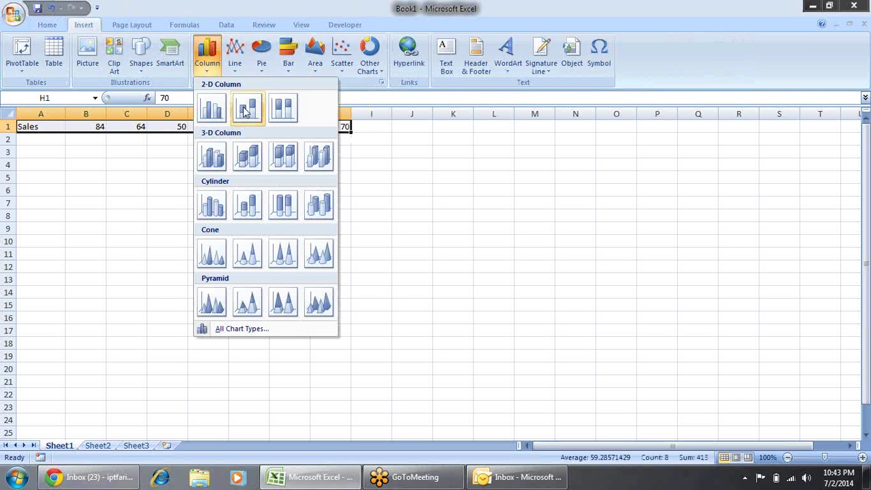
click(211, 109)
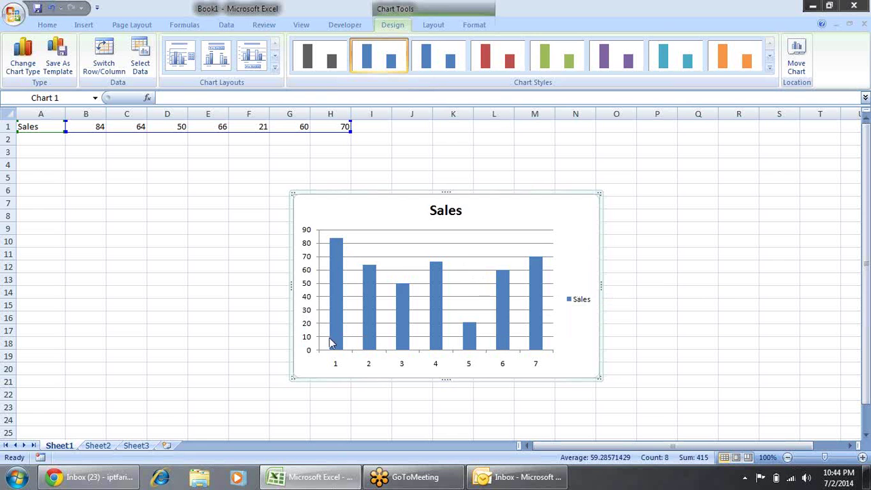
mouse_move(334, 253)
key(Delete)
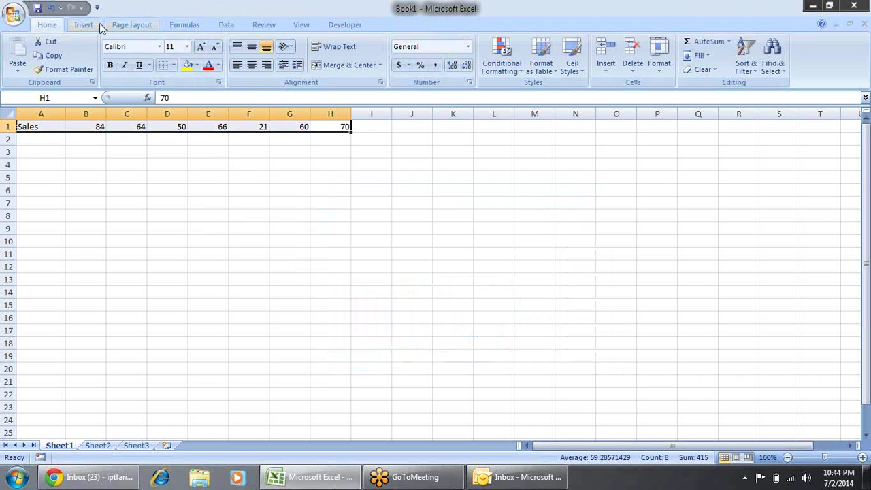
- Insert a blank row above the Sales row
click(7, 127)
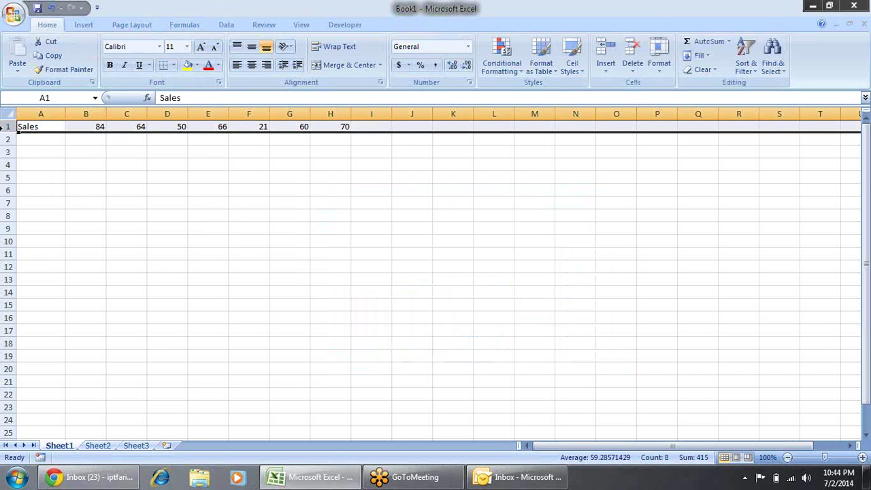
right_click(6, 132)
click(51, 193)
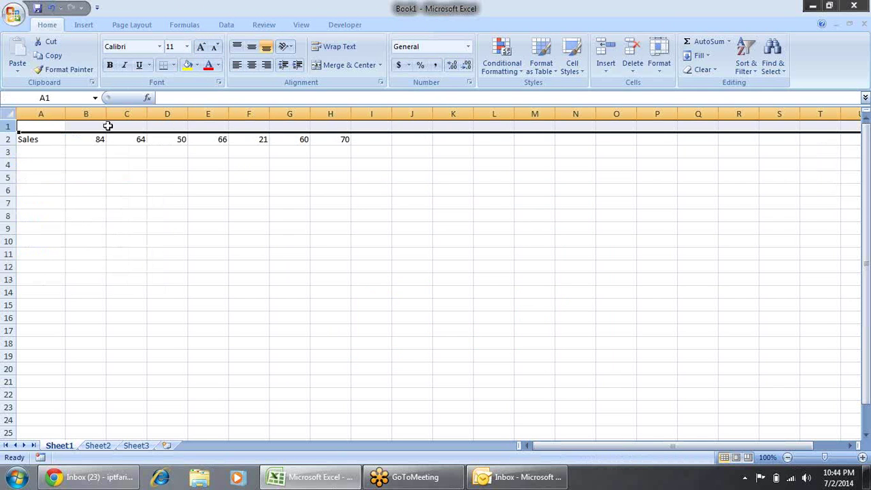
right_click(100, 126)
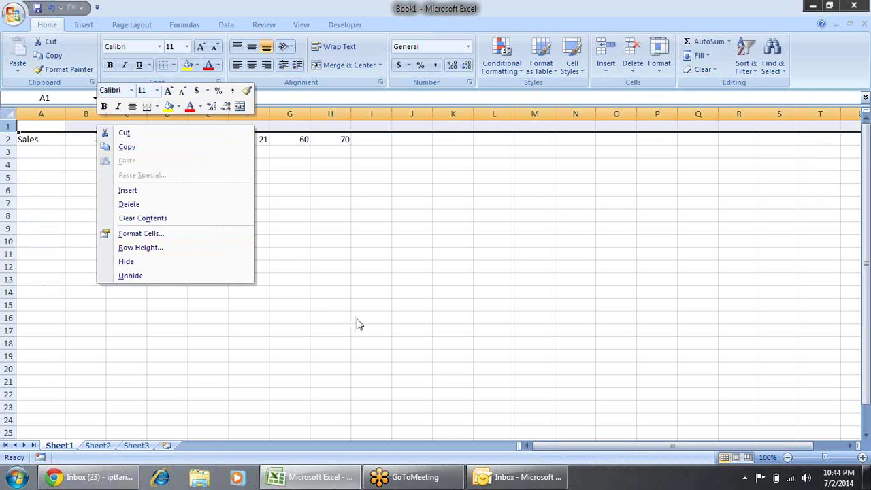
key(Escape)
- Enter Jan in B1 and auto-fill Feb through Jul across C1:H1
key(Down)
key(Up)
key(Right)
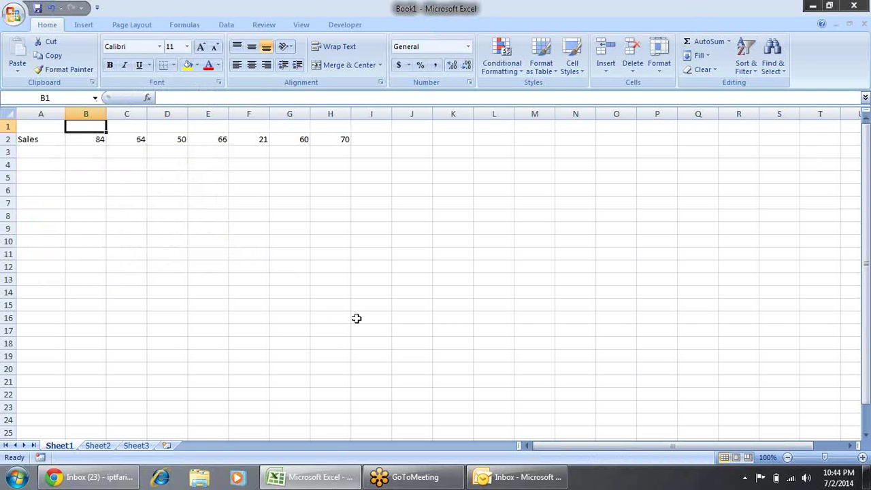
text(Jan)
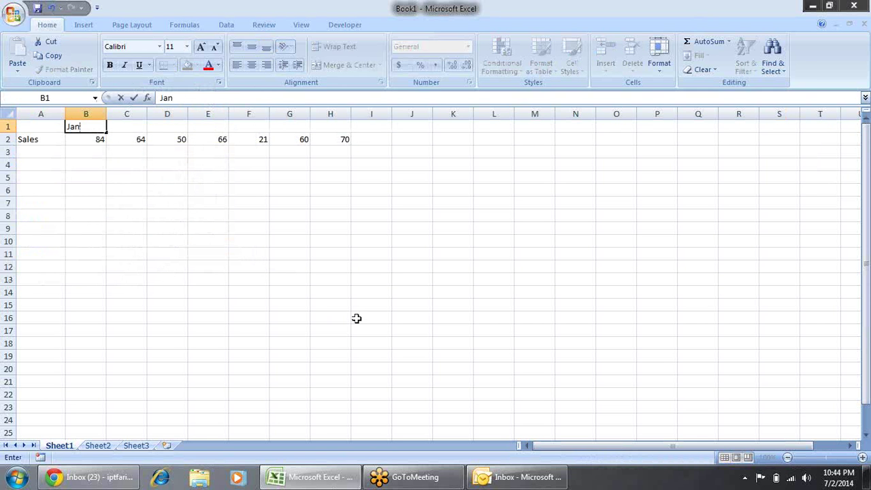
key(Tab)
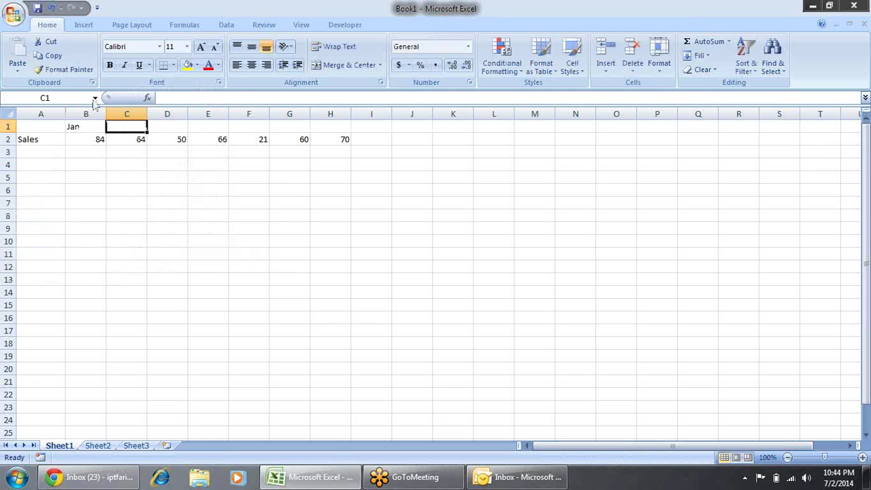
click(94, 126)
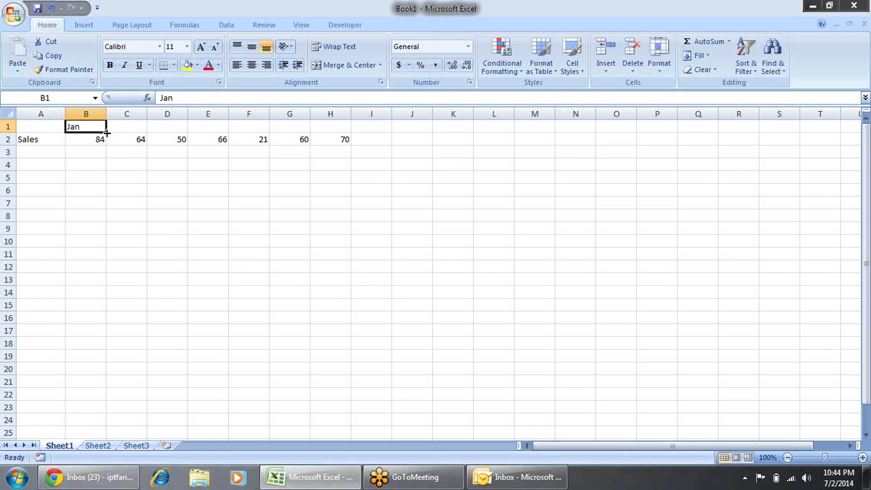
drag(106, 133, 22, 121)
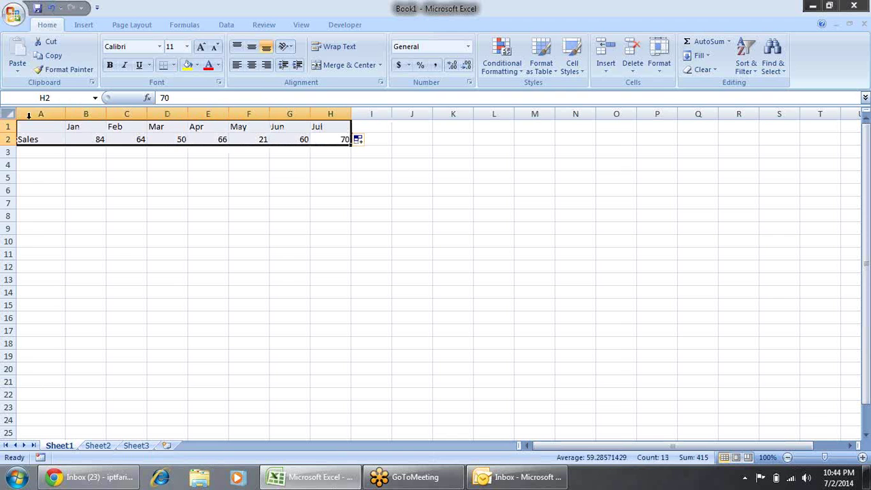
- Insert a clustered column chart of the Sales data
click(95, 24)
click(208, 71)
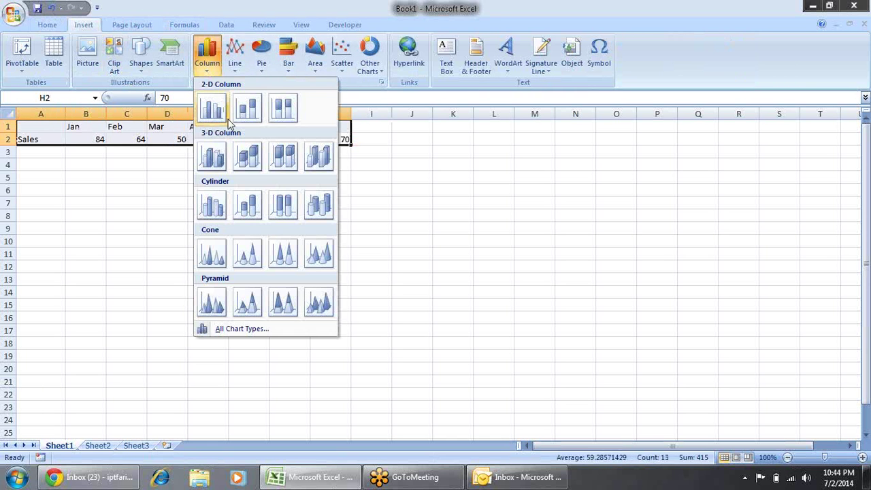
click(214, 110)
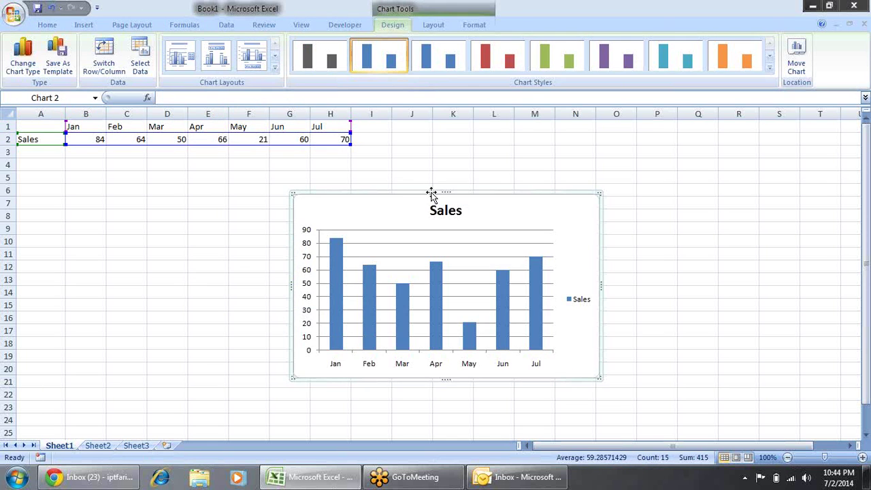
click(473, 140)
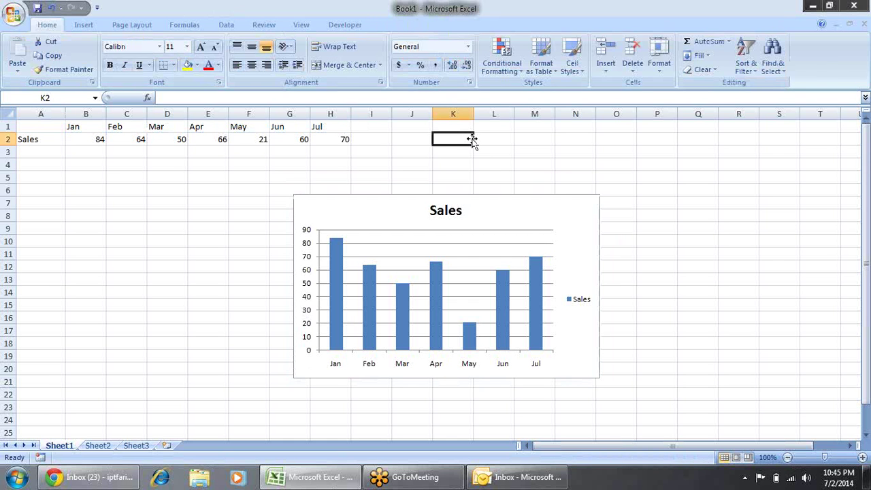
- Select the chart's title, legend and both axes in turn
click(548, 243)
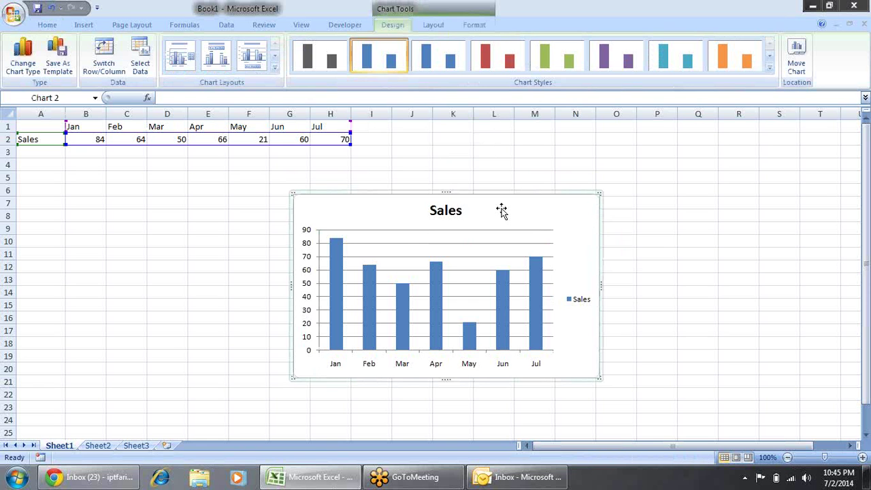
click(444, 212)
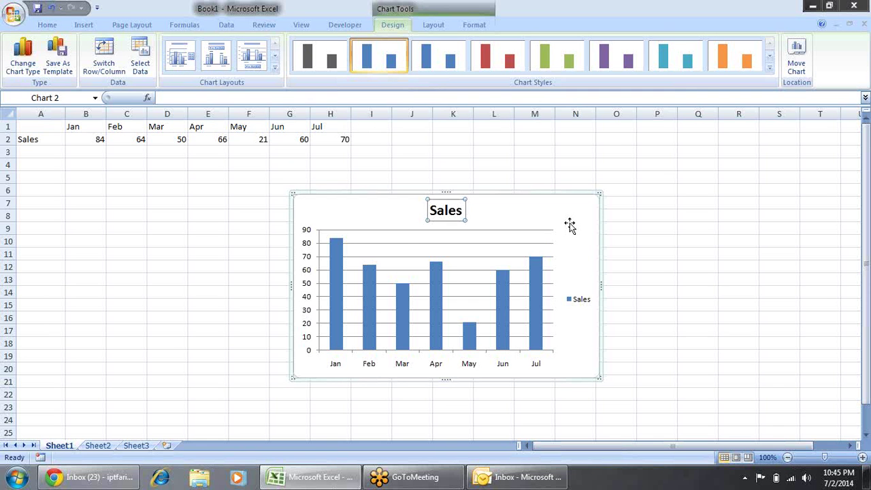
click(570, 231)
click(579, 303)
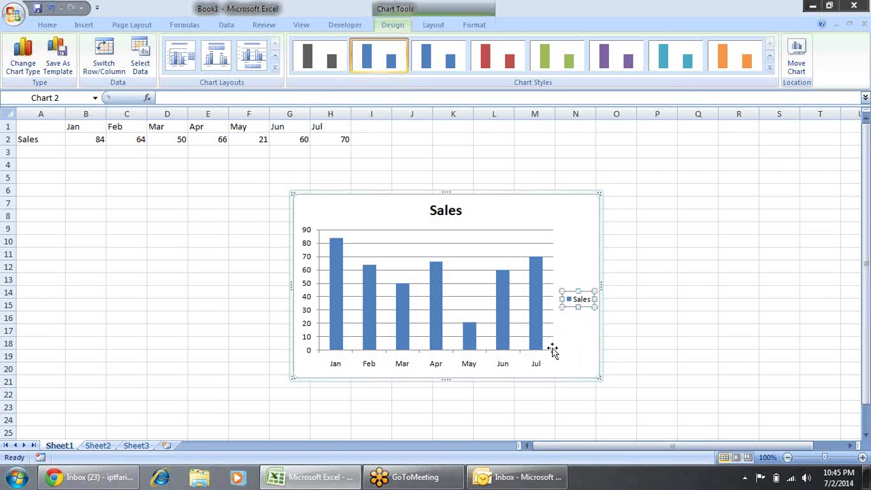
click(531, 364)
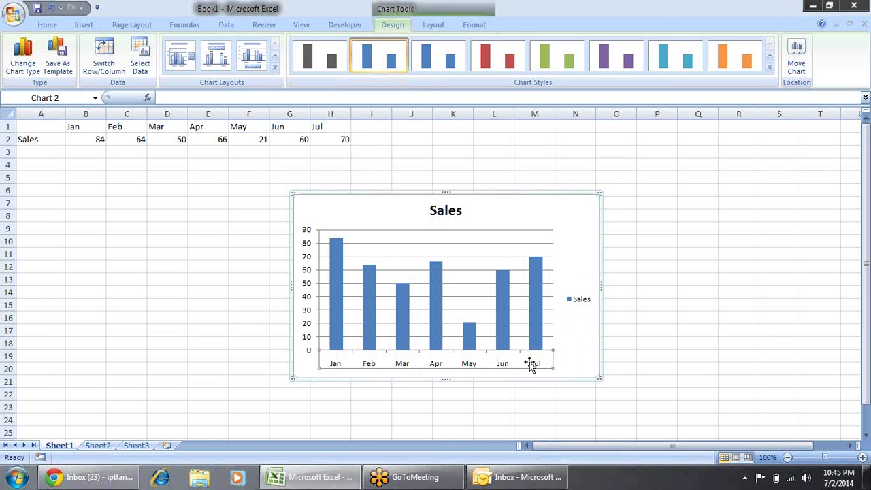
right_click(310, 321)
click(454, 216)
click(453, 214)
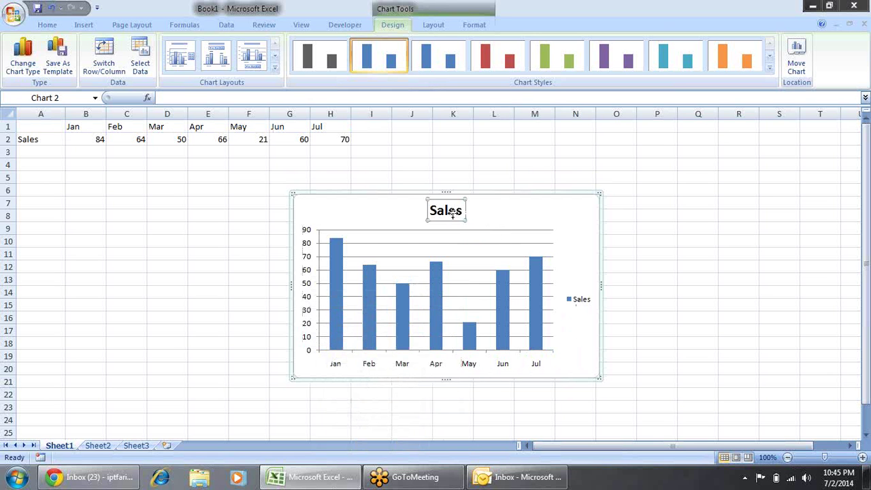
scroll(476, 232, right, 2)
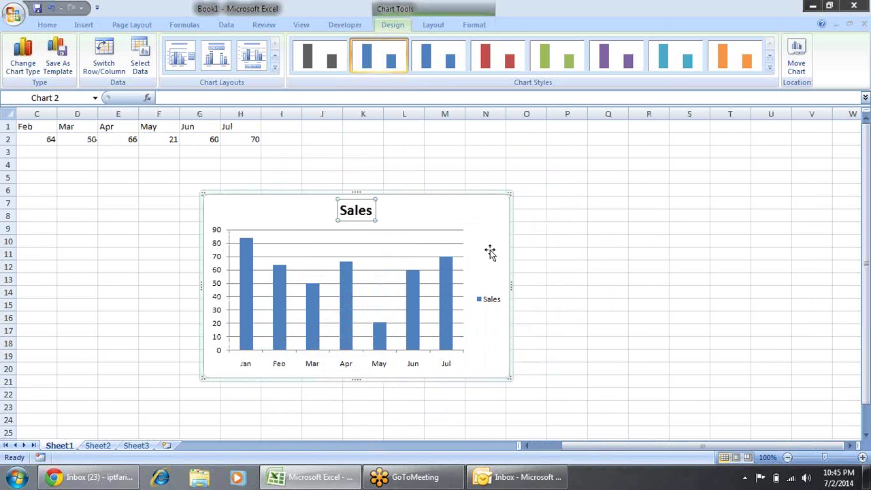
click(495, 307)
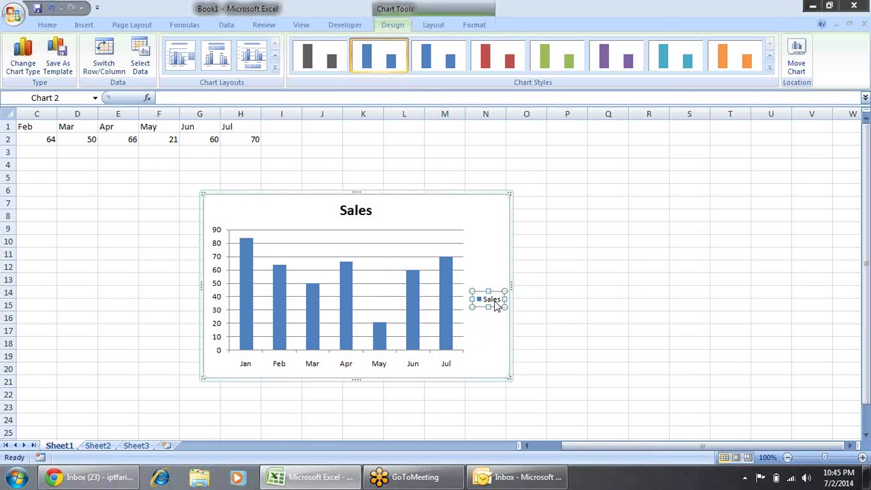
- Select the plot area, chart area, gridlines, axes, Sales series and the Jun and May bars
click(459, 256)
click(480, 229)
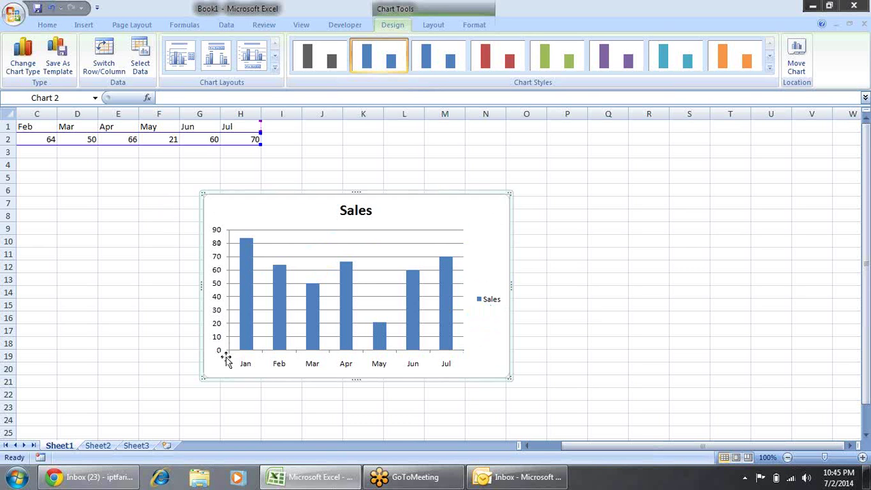
click(393, 230)
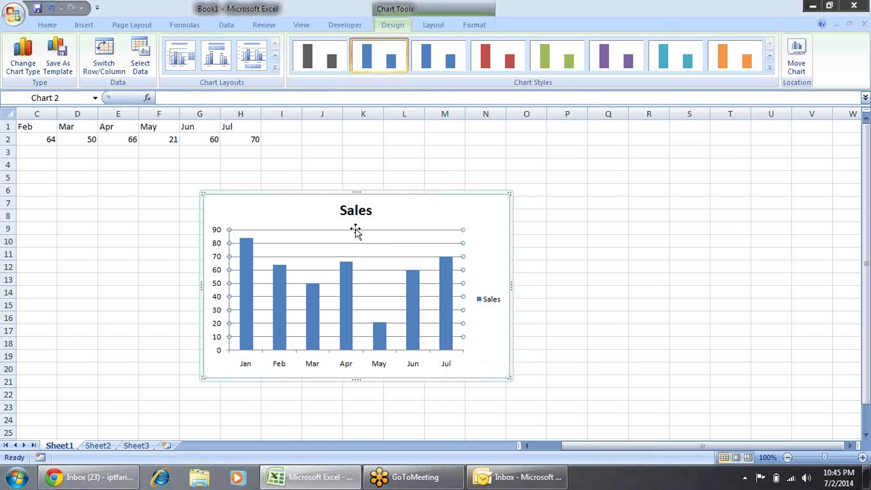
click(416, 368)
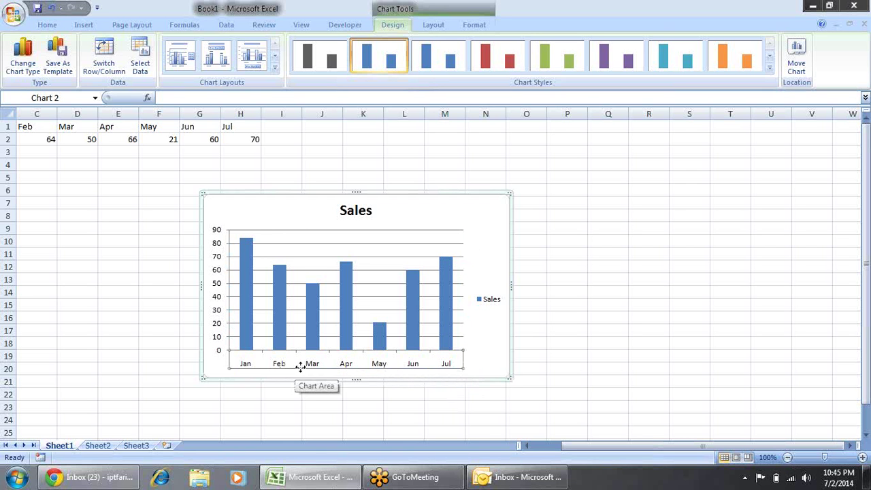
click(220, 343)
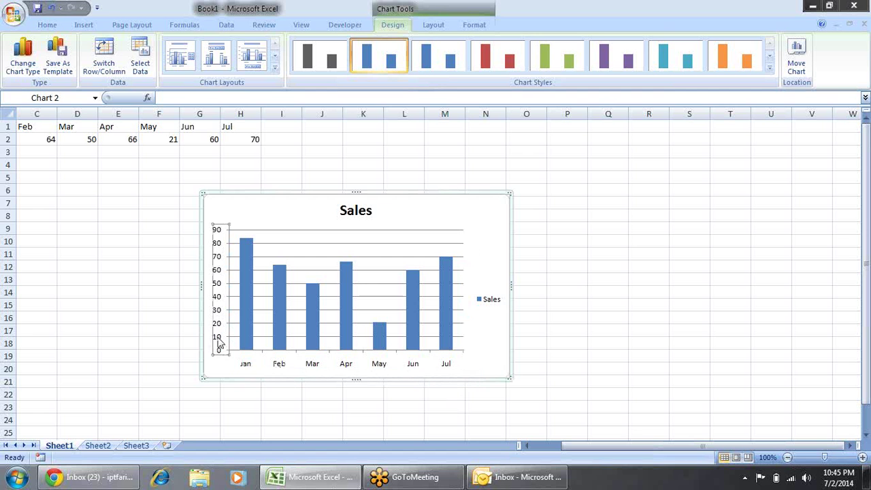
click(270, 364)
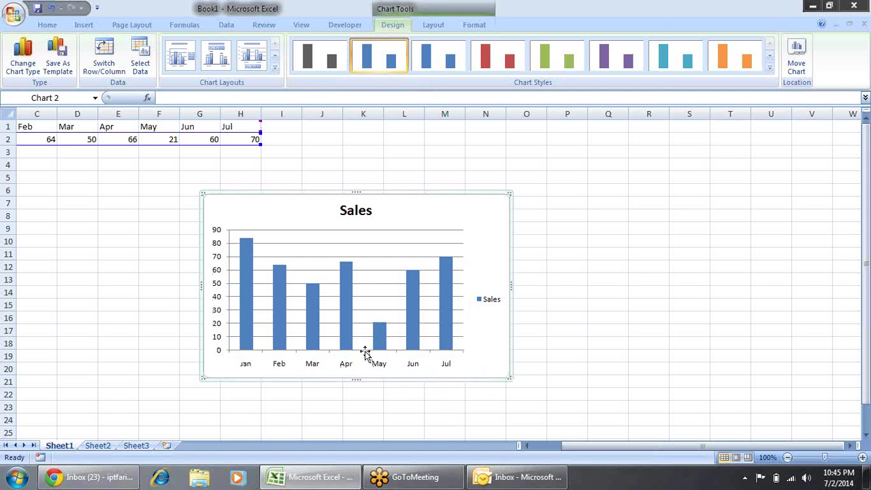
click(345, 337)
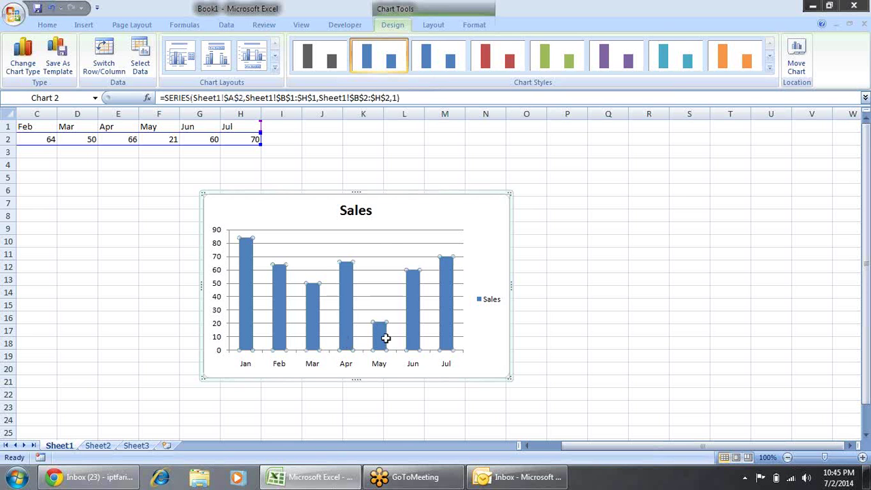
click(417, 332)
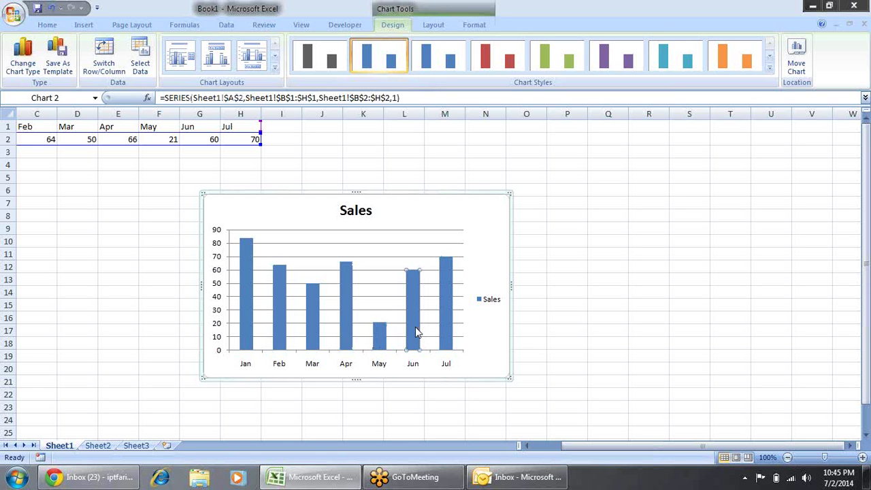
mouse_move(452, 333)
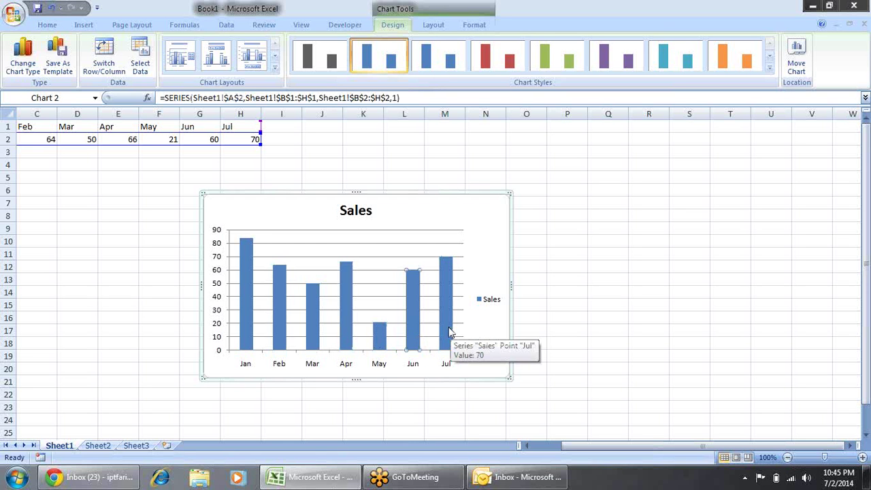
click(385, 334)
click(467, 347)
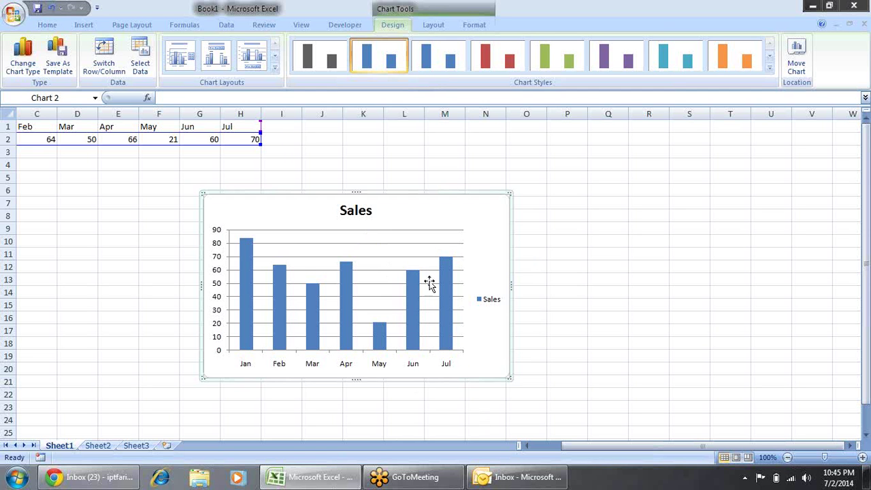
- Open Format Chart Area from the chart area's context menu and move the dialog aside
right_click(462, 218)
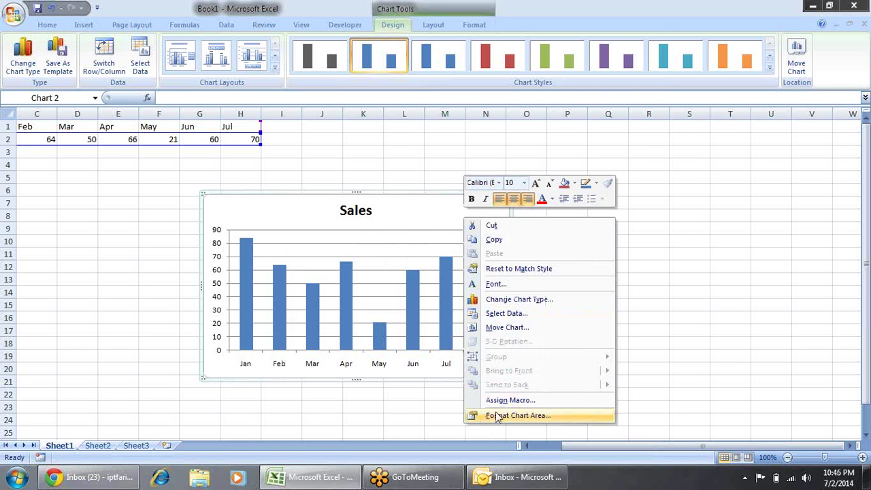
click(357, 212)
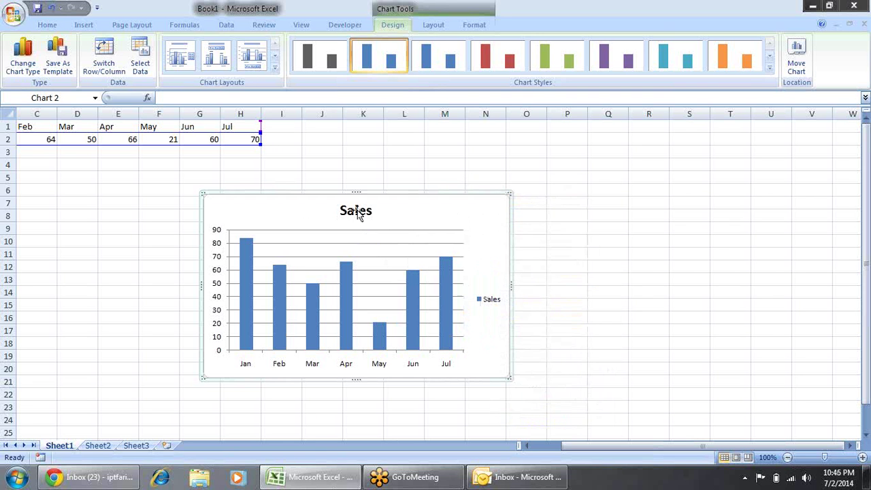
right_click(358, 215)
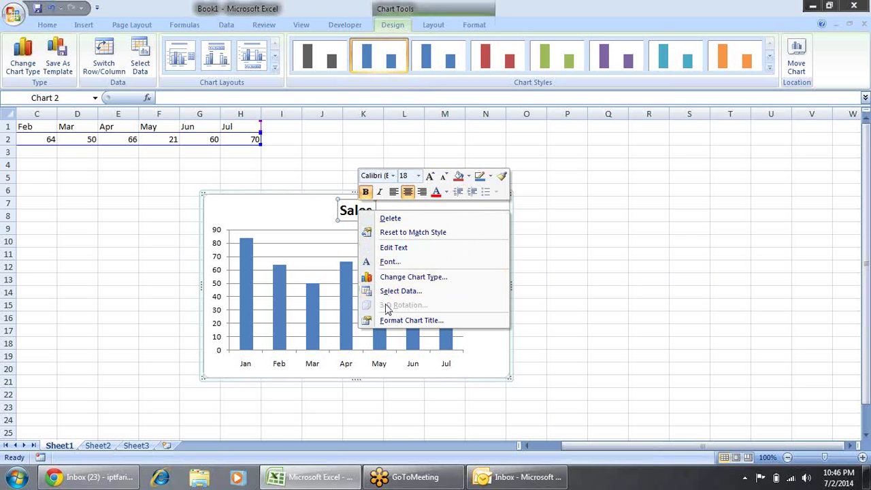
key(Escape)
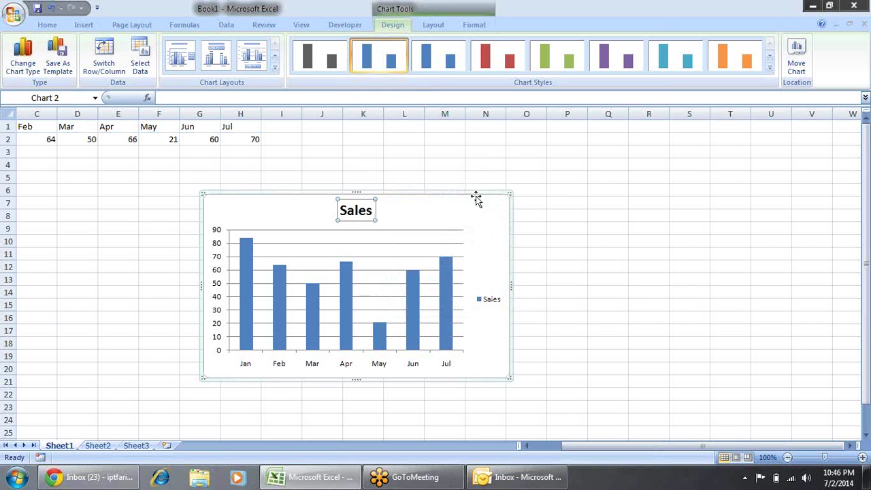
right_click(469, 213)
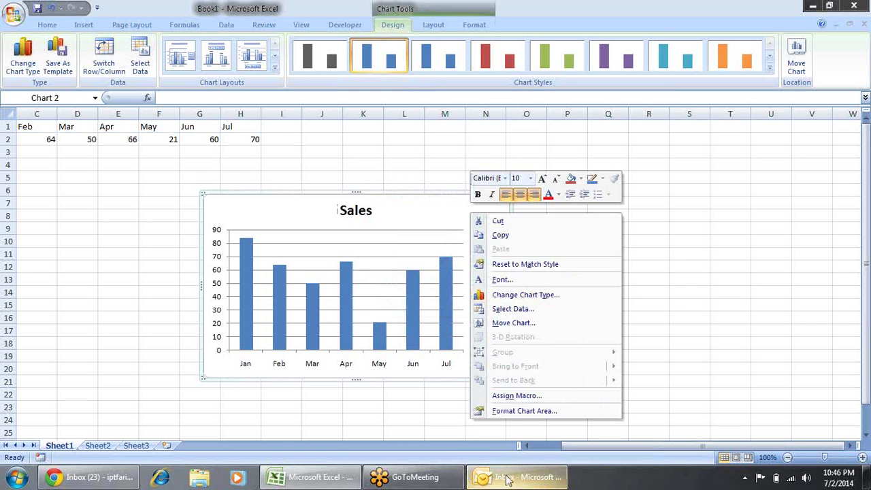
click(544, 412)
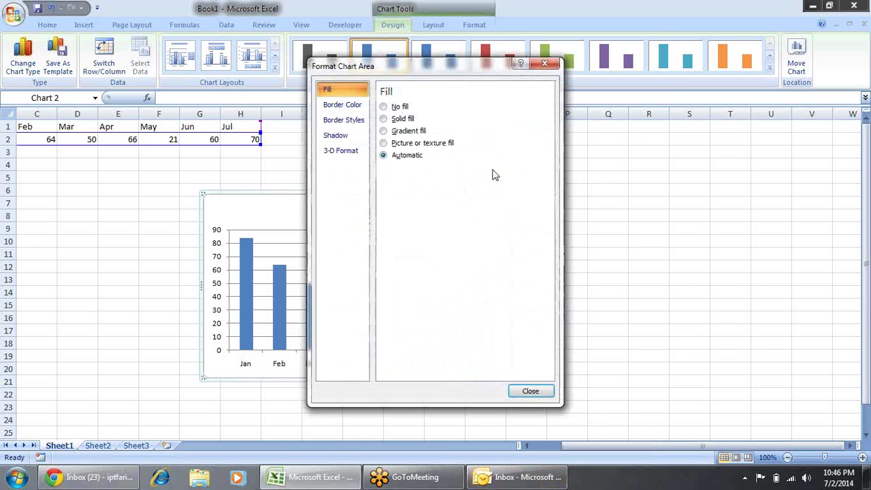
drag(389, 70, 614, 109)
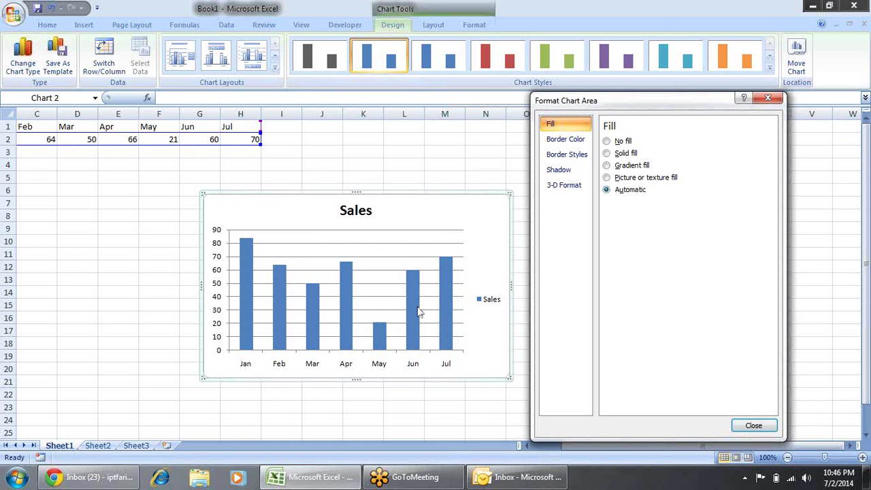
- Point the dialog at the data series, legend, title and plot area, then back at the chart area
mouse_move(417, 309)
click(443, 278)
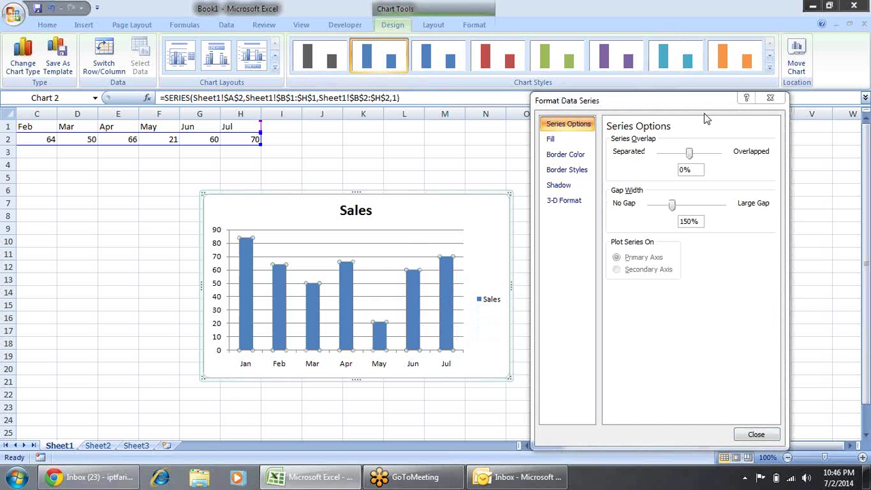
click(489, 300)
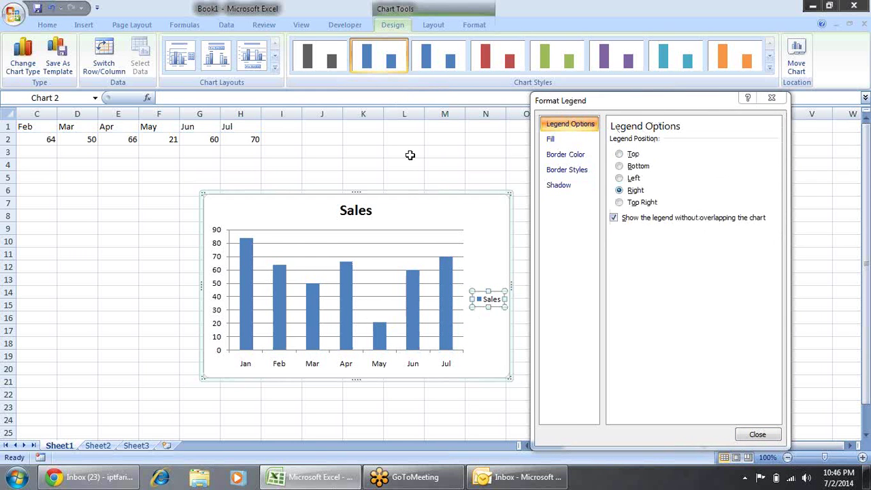
click(362, 213)
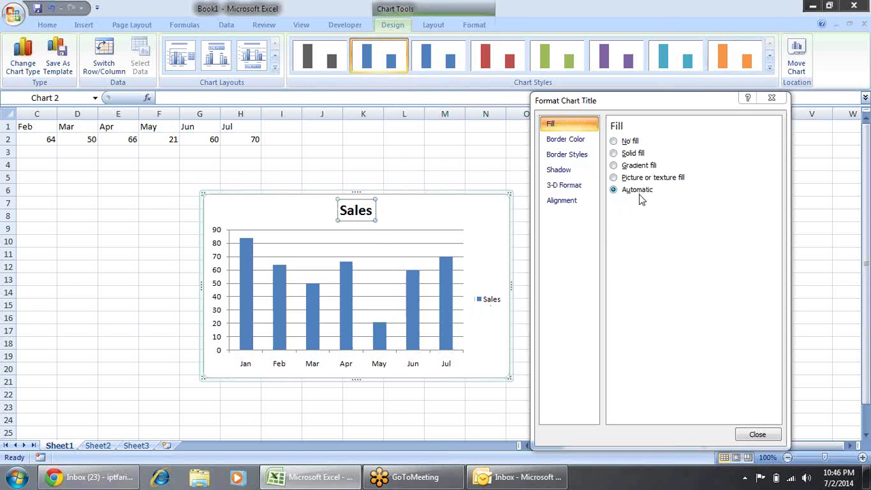
click(391, 271)
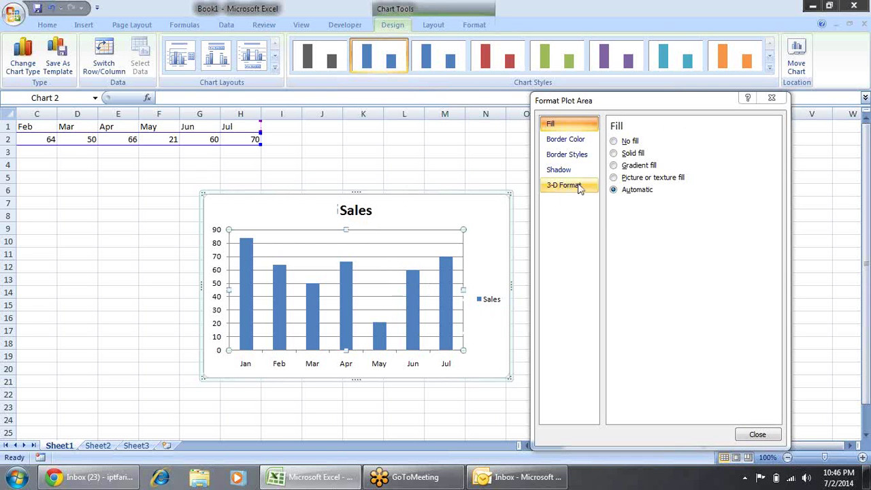
click(394, 218)
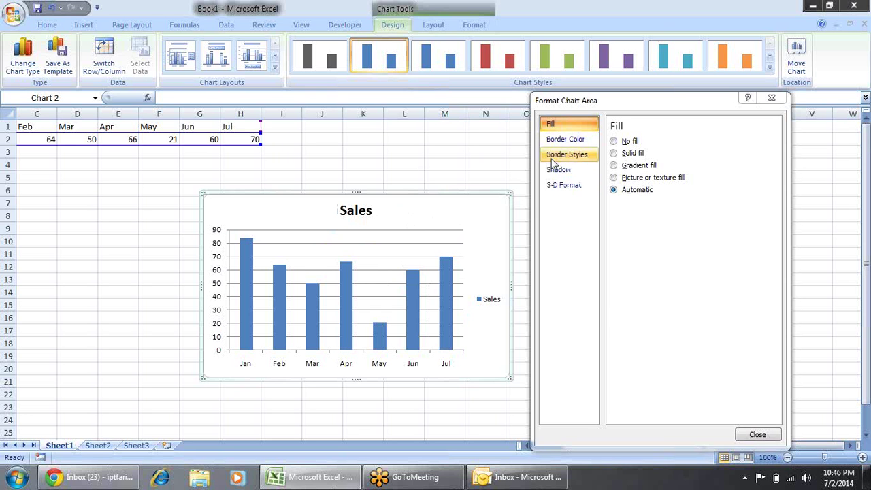
- Give the chart area a solid light red fill
click(620, 156)
click(664, 206)
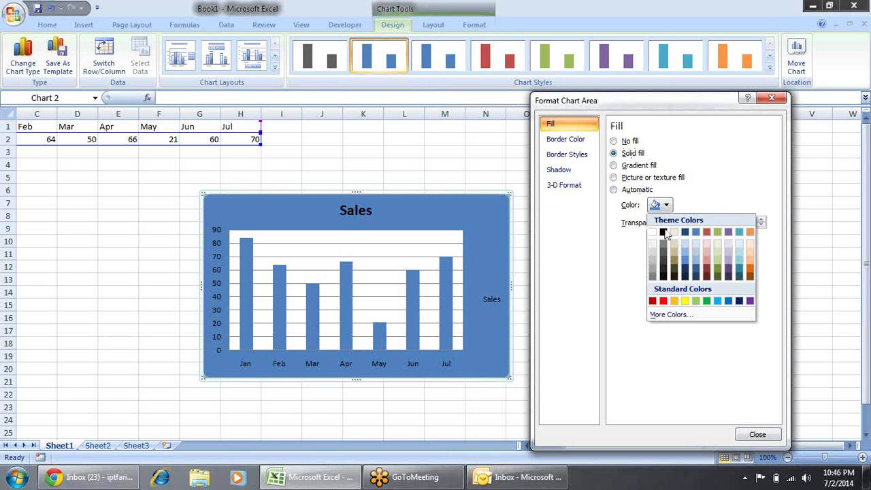
click(710, 256)
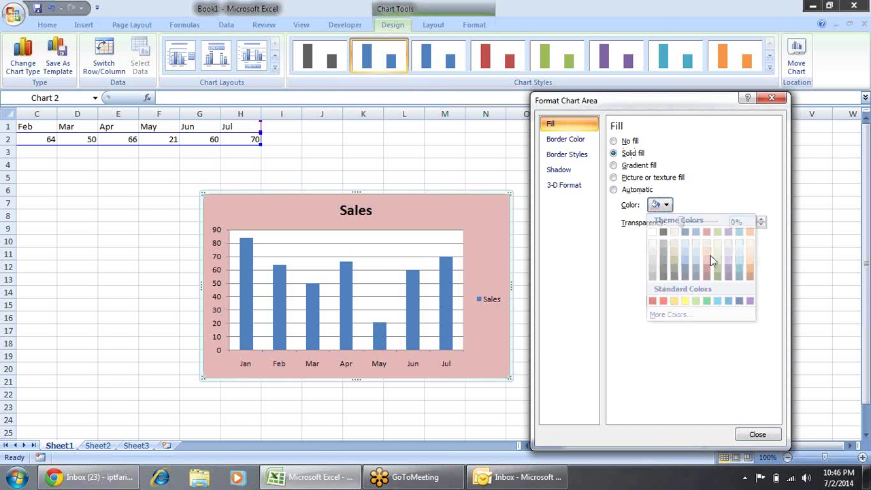
- Set the plot area to No fill, then reselect the chart area
click(369, 270)
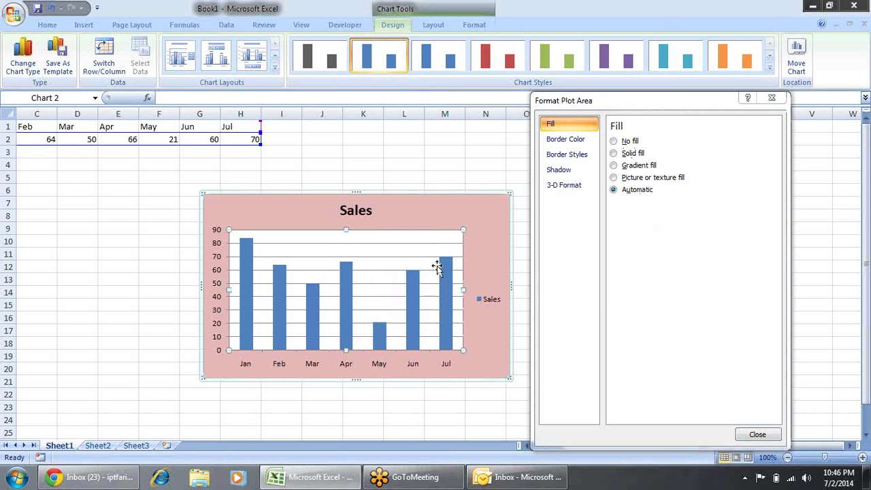
click(614, 141)
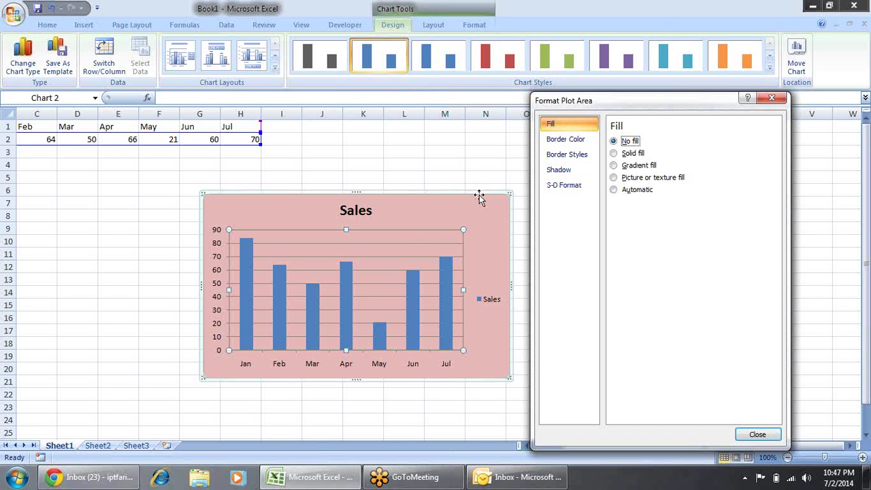
click(473, 225)
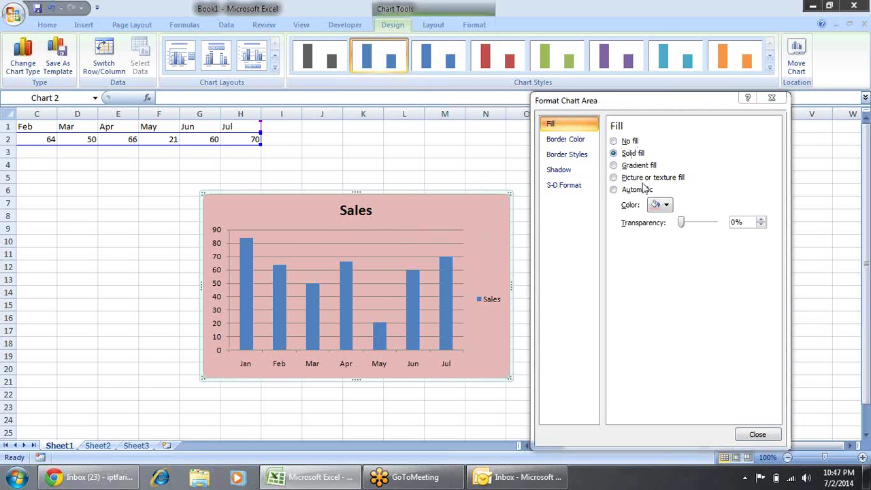
- Apply a gradient fill with stop 1 Blue Accent 1 Lighter 40%, 4% transparency, at 51%
click(614, 166)
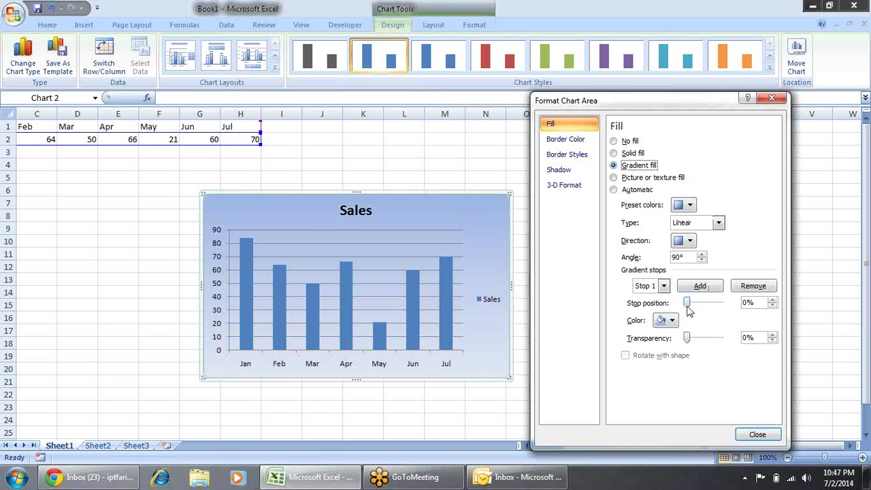
click(672, 321)
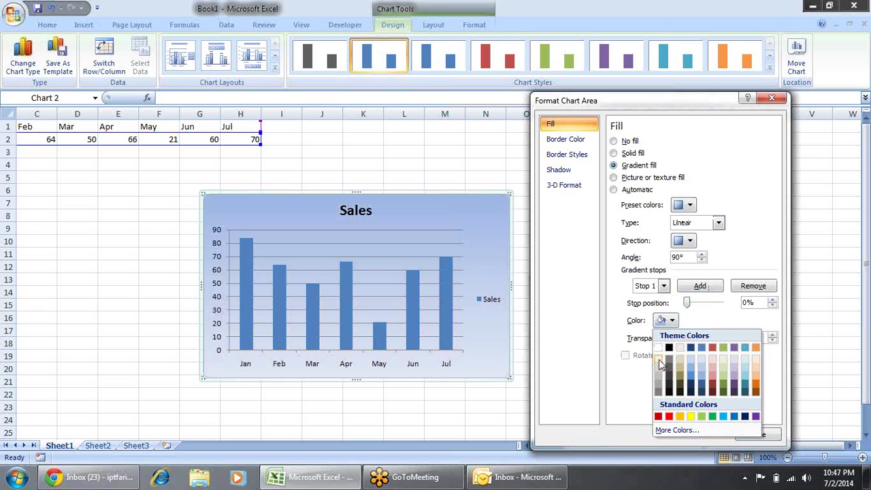
click(698, 373)
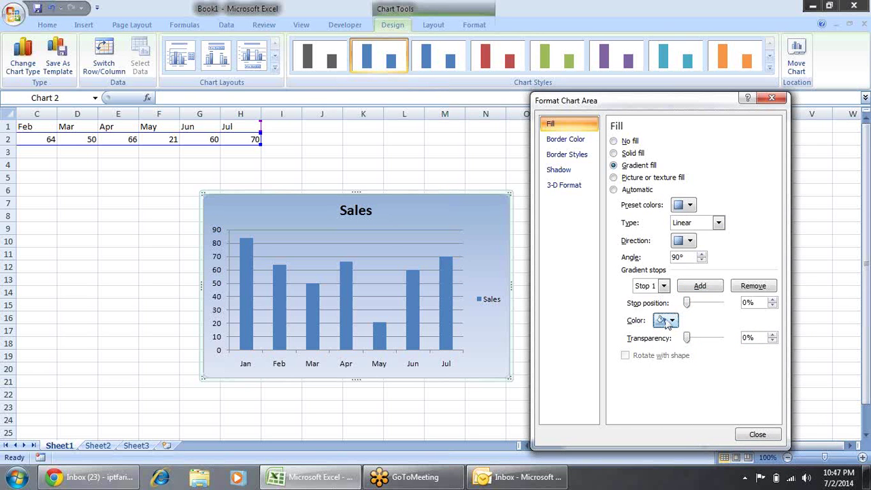
drag(687, 338, 710, 342)
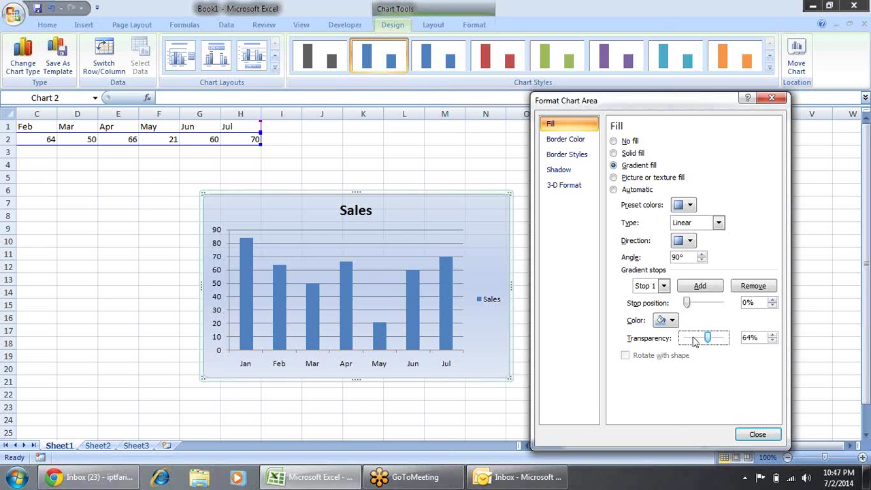
drag(712, 344, 688, 343)
drag(686, 304, 704, 306)
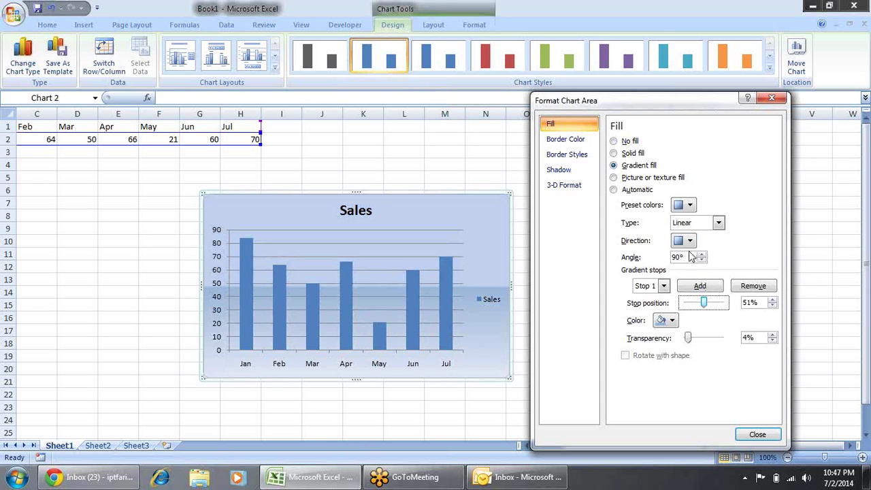
- Try several gradient directions, including both diagonals
click(689, 243)
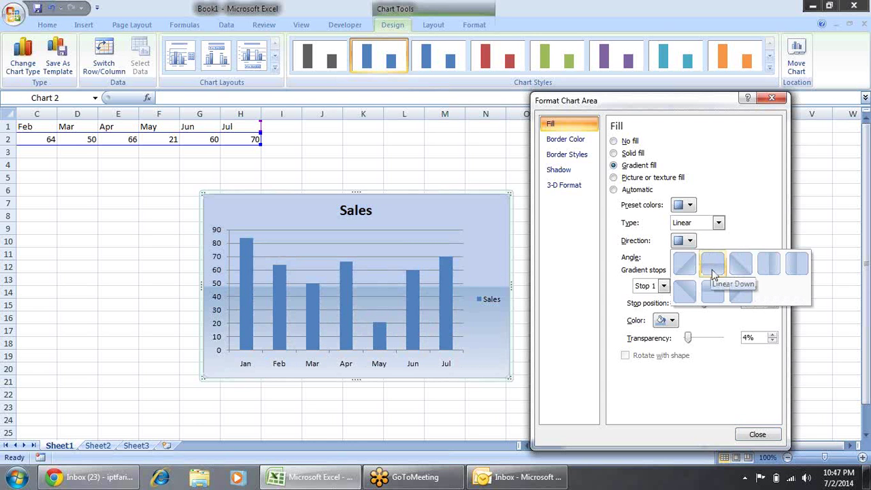
click(711, 268)
click(688, 241)
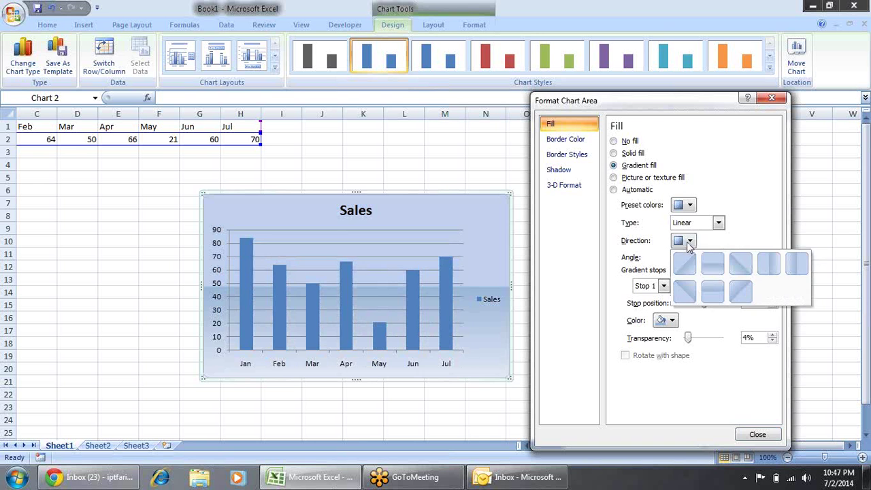
click(684, 268)
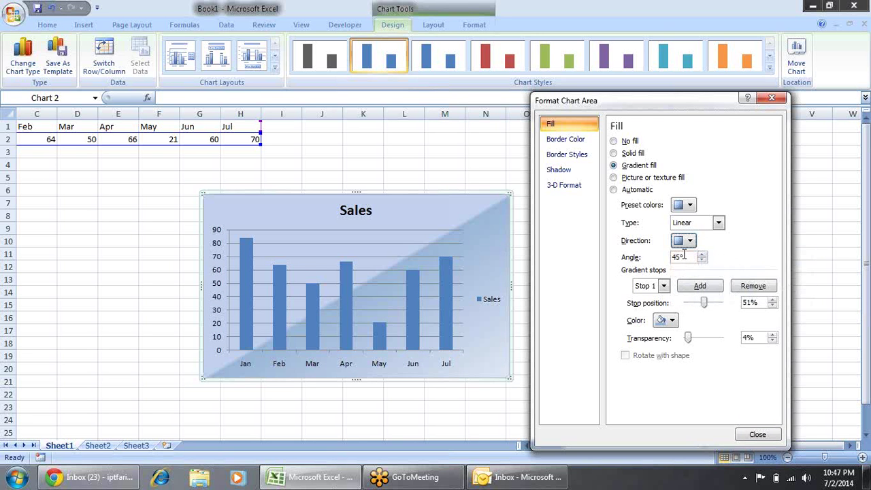
click(689, 241)
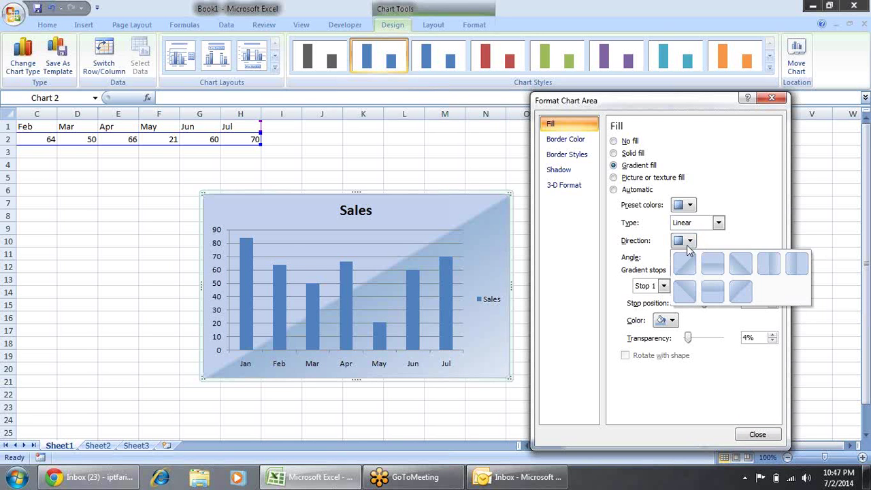
click(745, 269)
- Try the Radial, Rectangular and Path gradient types
click(718, 223)
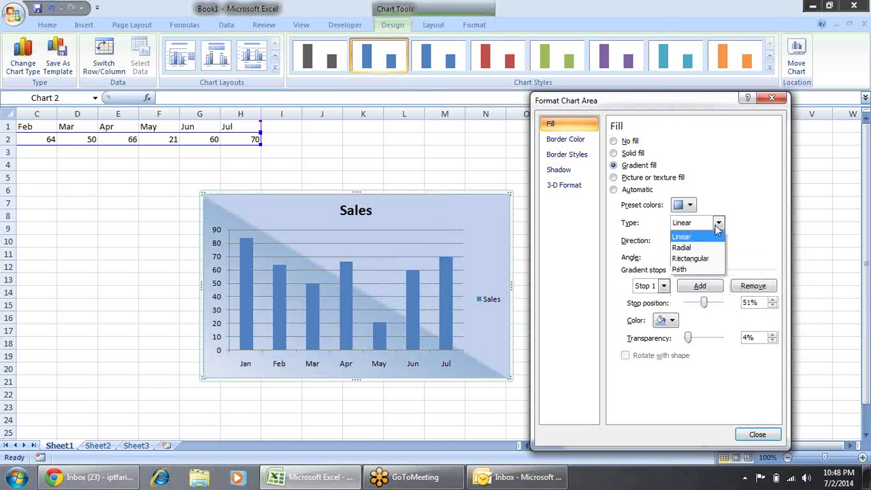
click(702, 247)
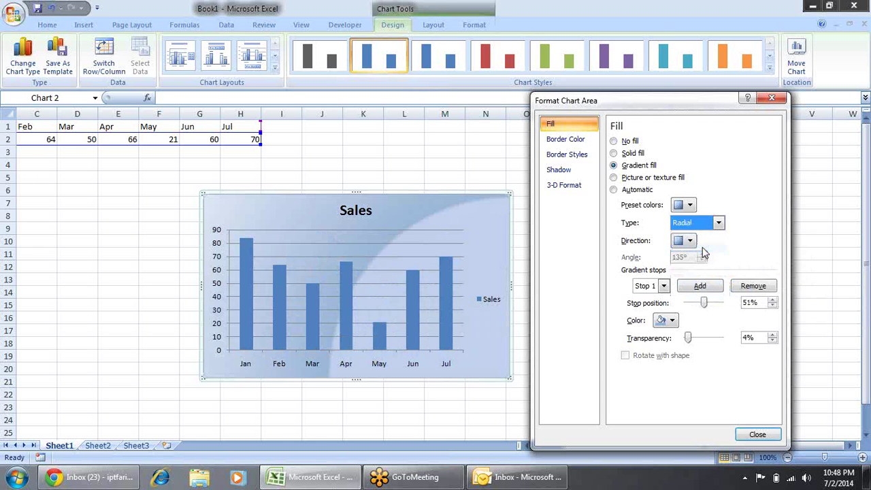
click(718, 223)
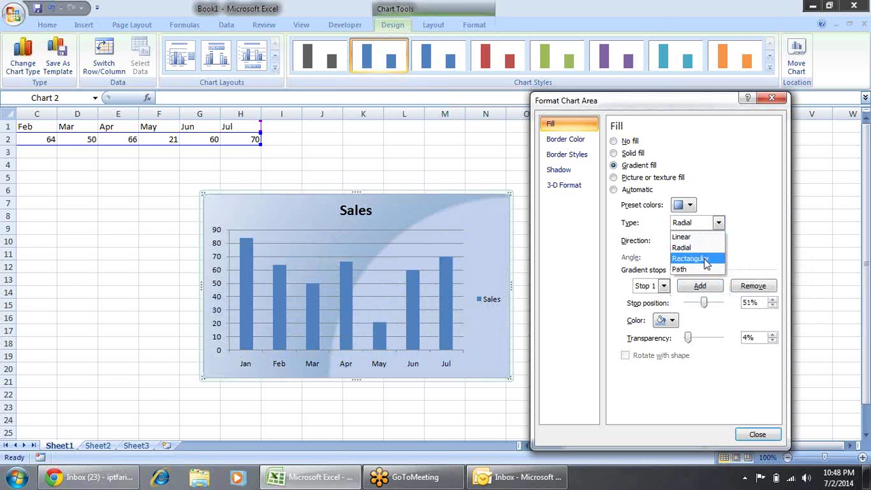
click(707, 261)
click(718, 223)
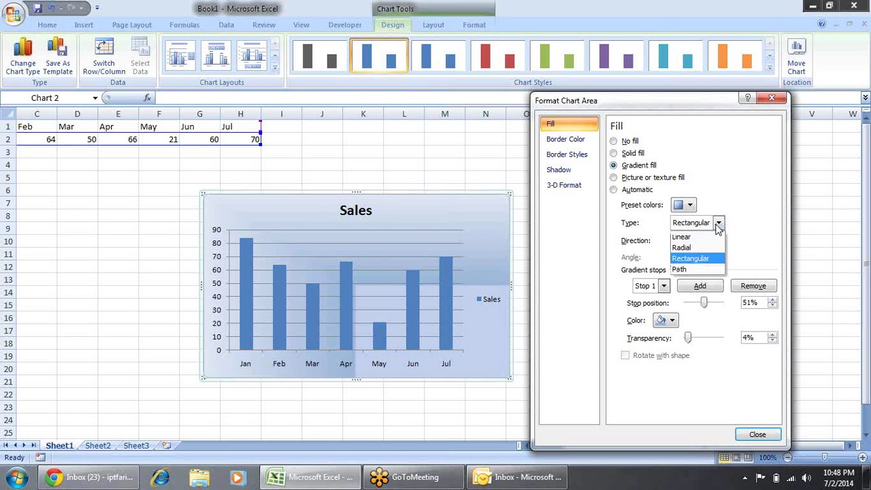
click(706, 270)
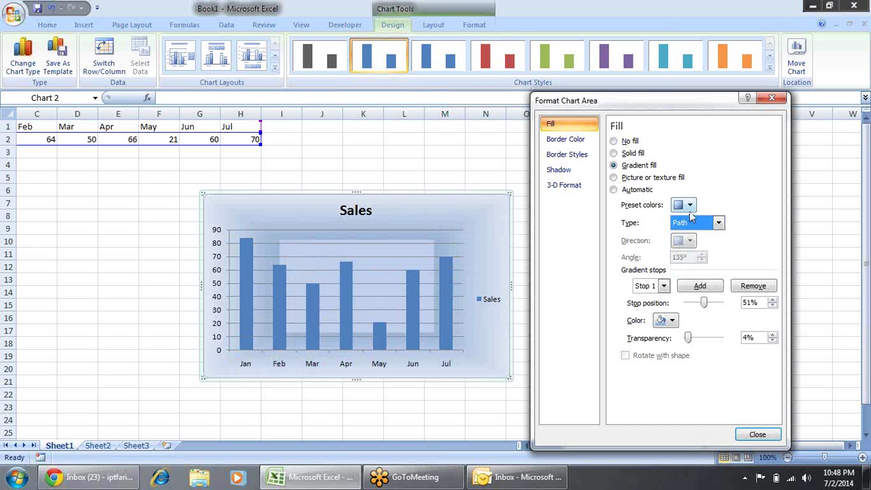
- Apply the Chrome preset gradient, Linear Diagonal at 45°, with stop 1 at 25%
click(689, 206)
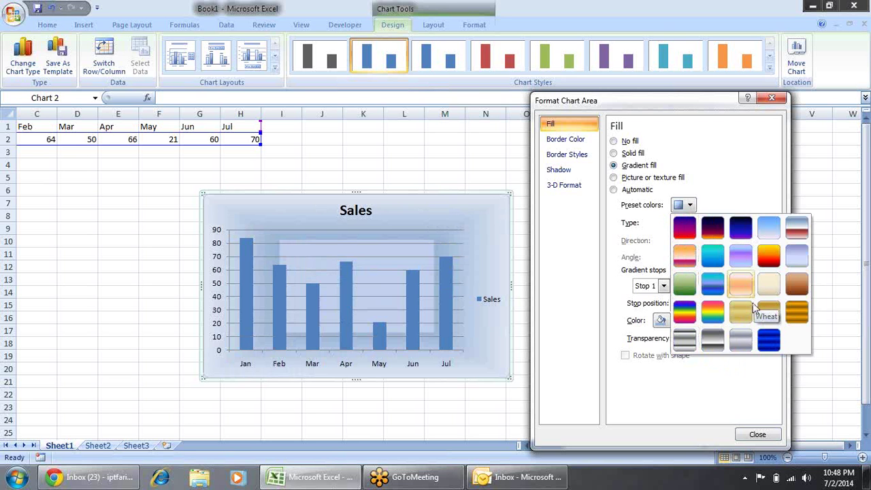
click(683, 346)
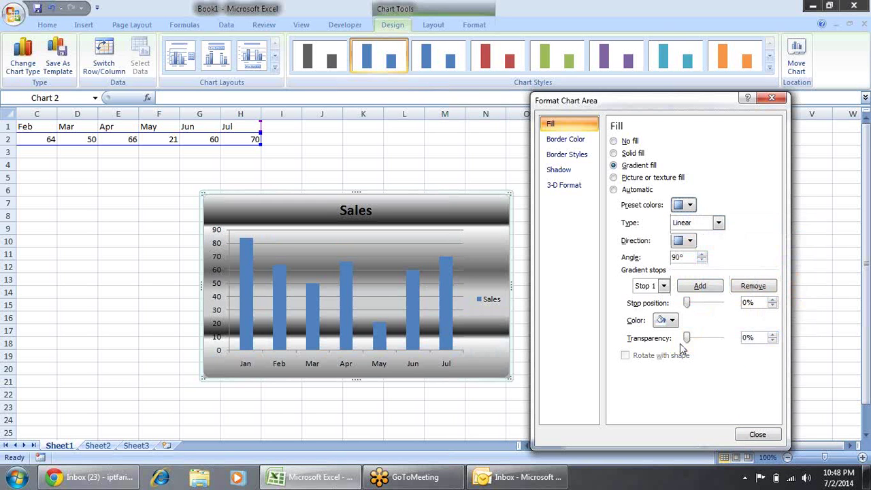
click(690, 239)
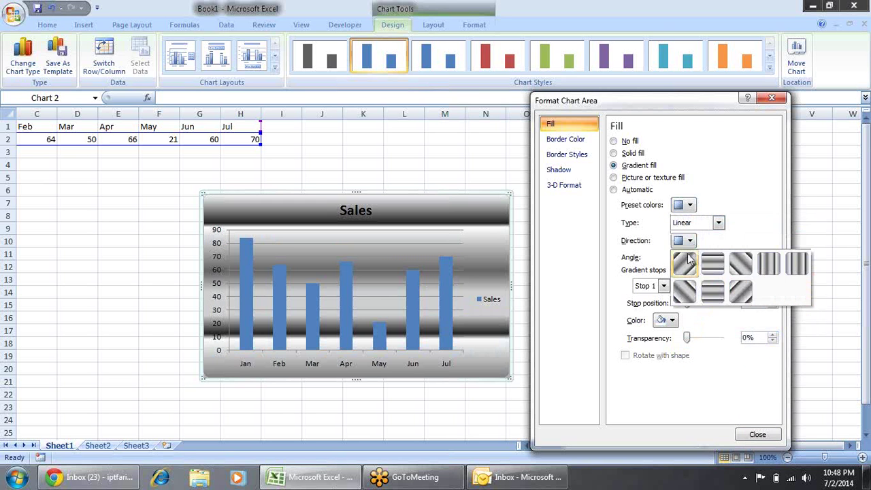
click(712, 263)
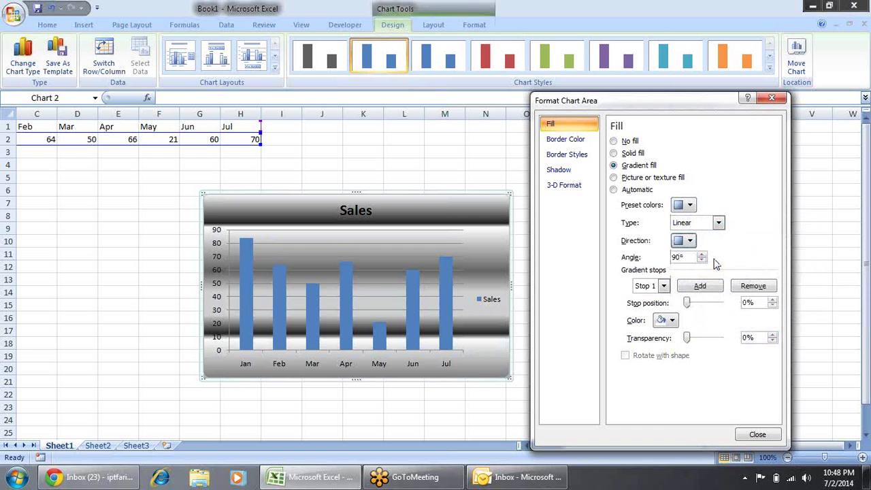
click(688, 243)
click(684, 265)
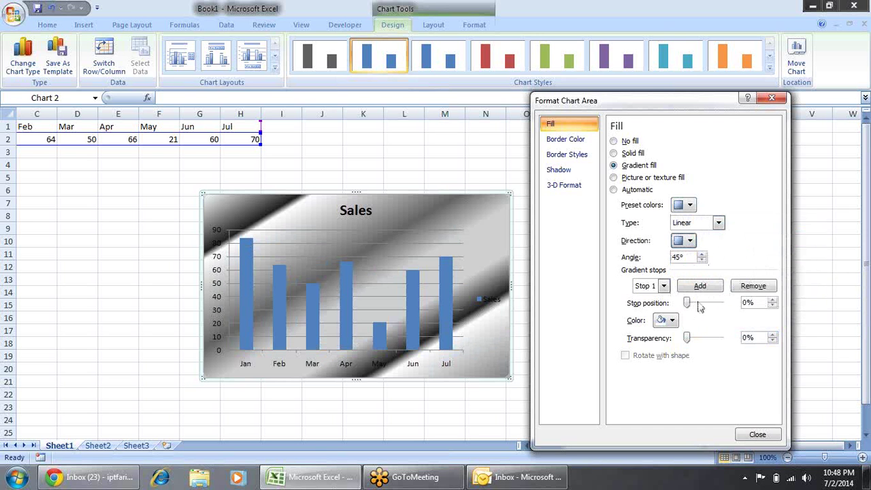
mouse_move(686, 302)
mouse_down()
mouse_move(697, 305)
mouse_move(685, 307)
mouse_up()
- Adjust Stop 4's position and make it partly transparent
click(663, 285)
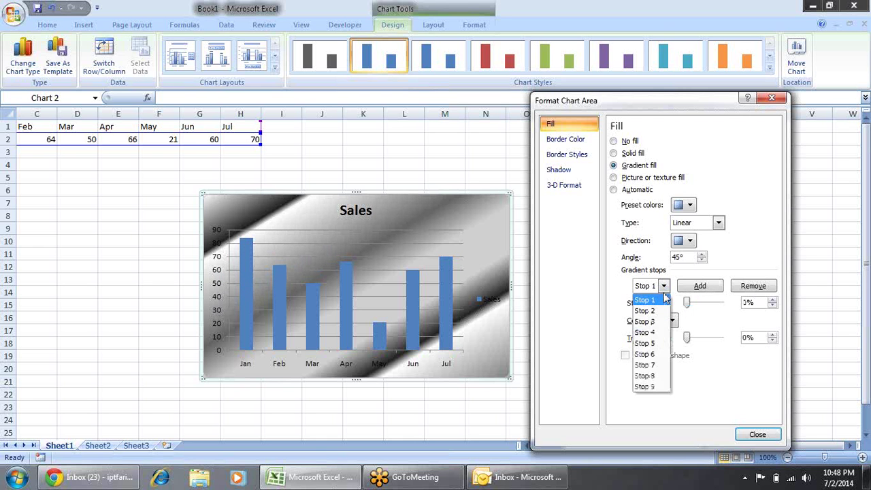
click(646, 332)
drag(704, 304, 694, 302)
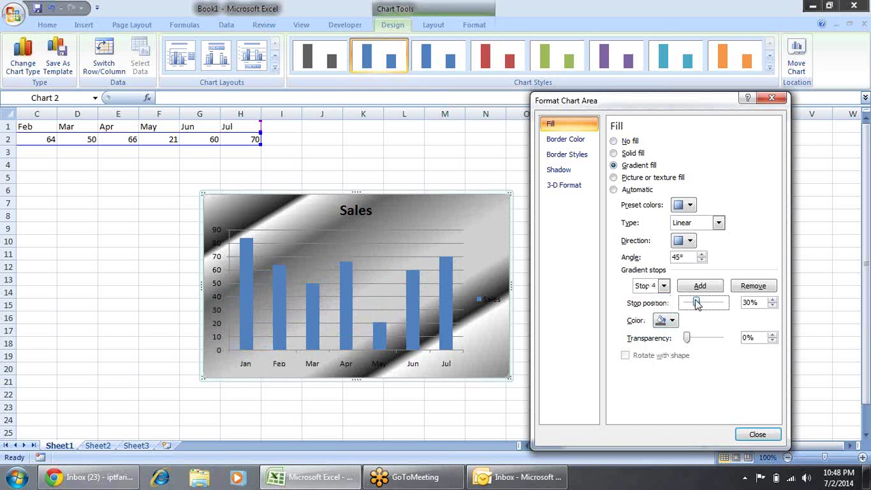
mouse_move(686, 337)
mouse_down()
mouse_move(719, 343)
mouse_move(704, 339)
mouse_up()
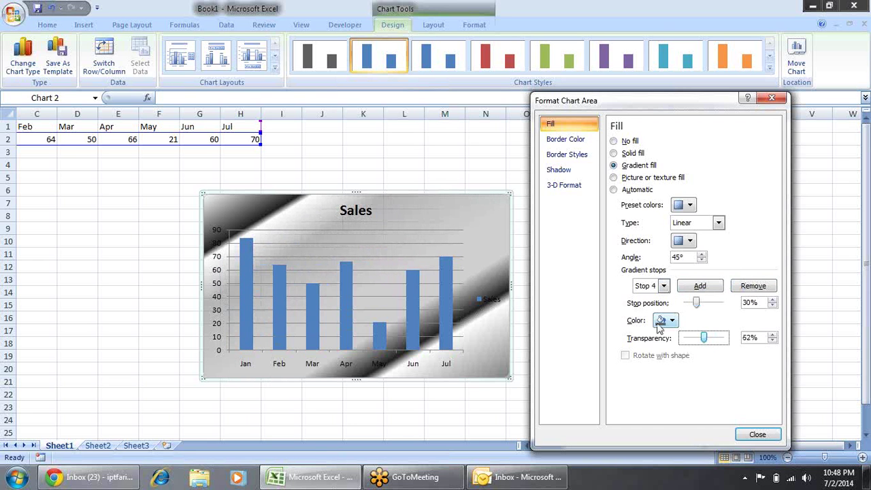
- Remove three gradient stops and move stop 1 to 34%
click(746, 286)
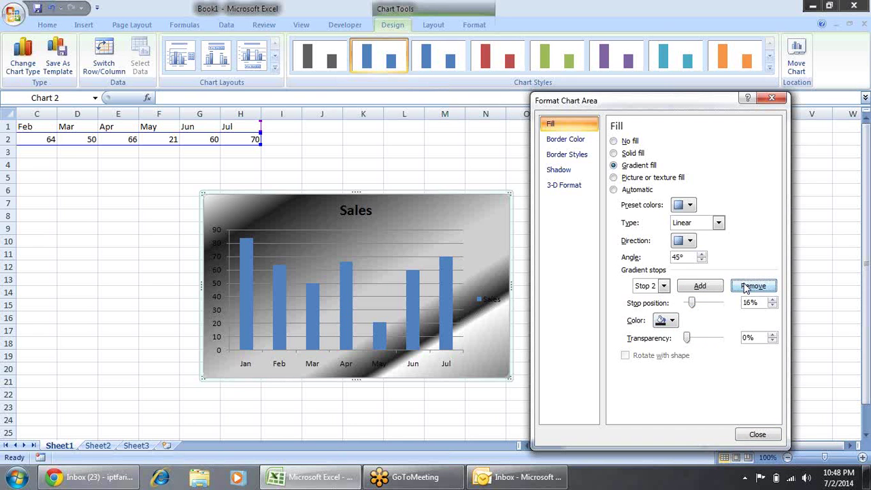
click(746, 287)
click(746, 286)
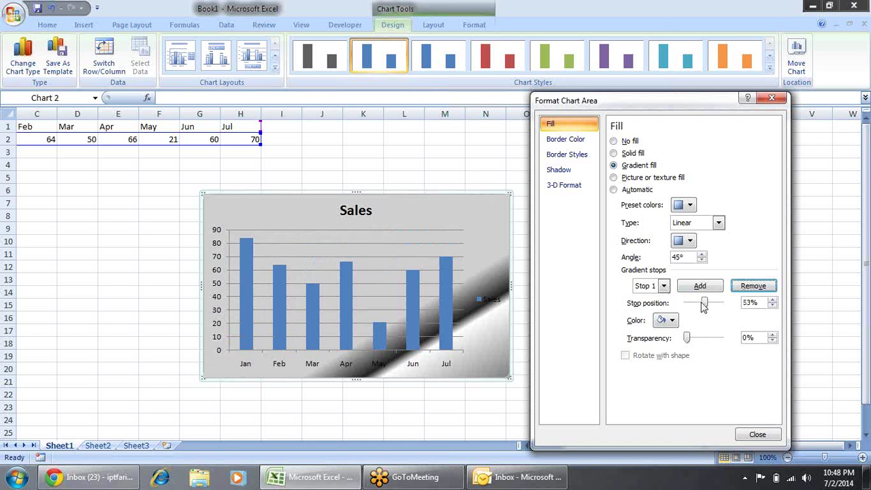
drag(704, 307, 697, 307)
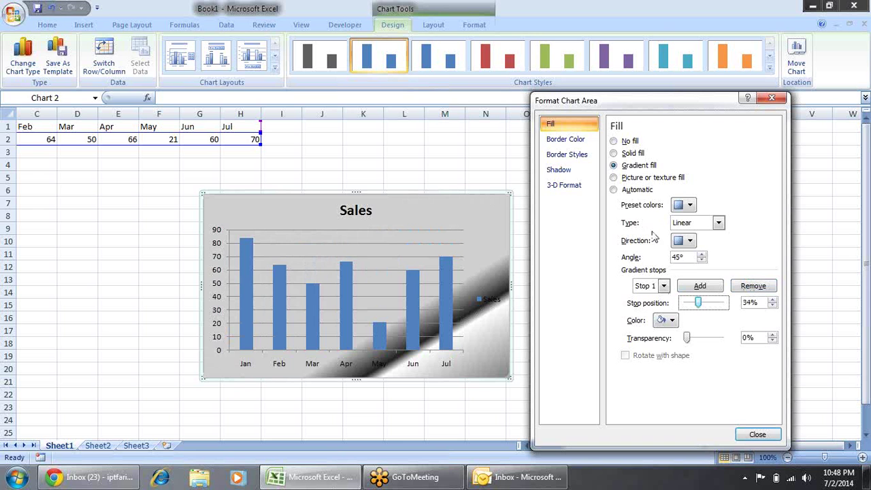
- Set the chart area fill to No fill, removing the grey gradient background
click(575, 141)
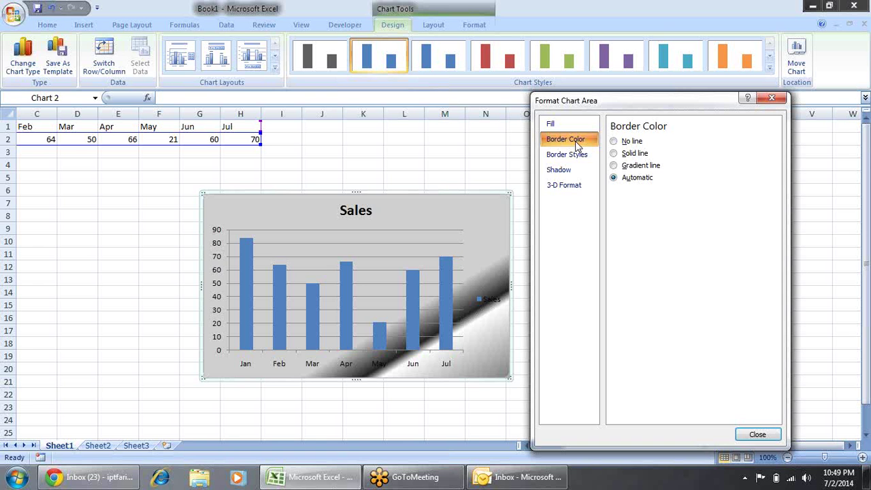
click(395, 157)
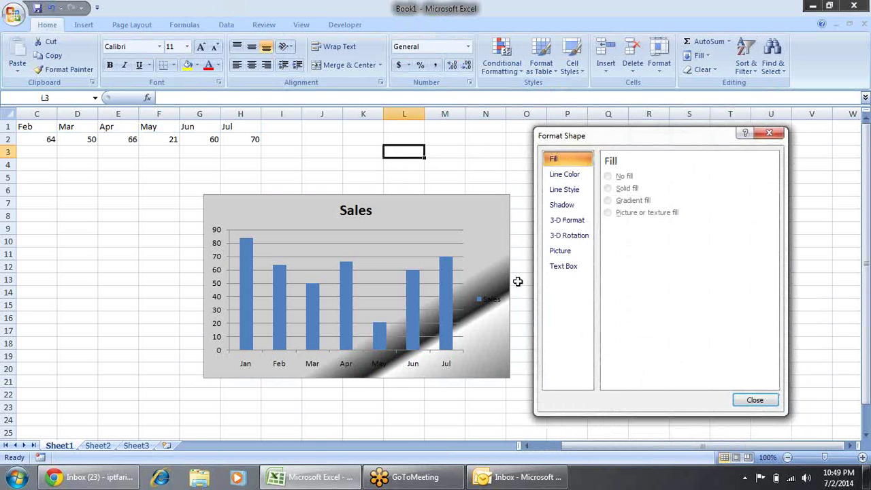
click(510, 216)
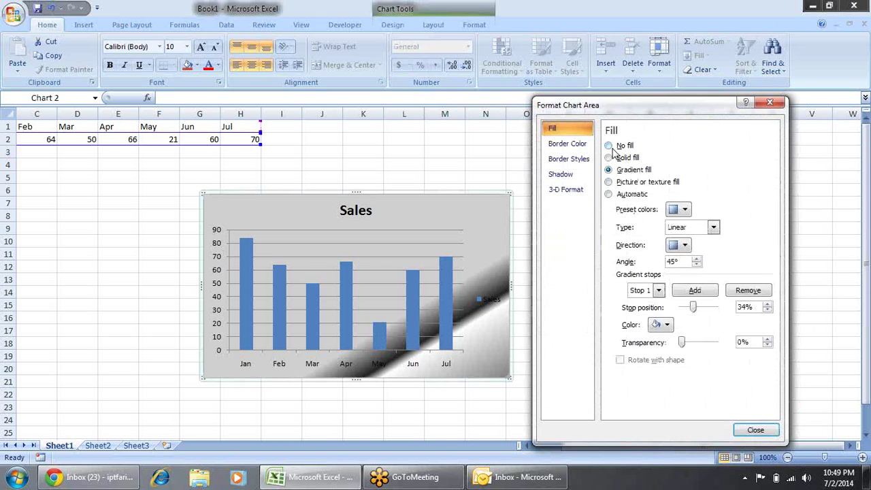
click(617, 150)
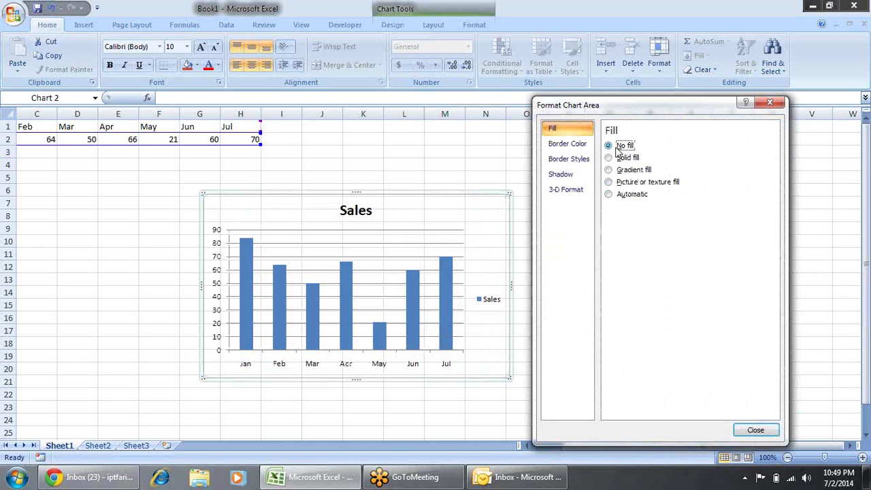
- Give the chart area a 0.75 pt compound-type outline border and preview it
click(567, 143)
click(619, 147)
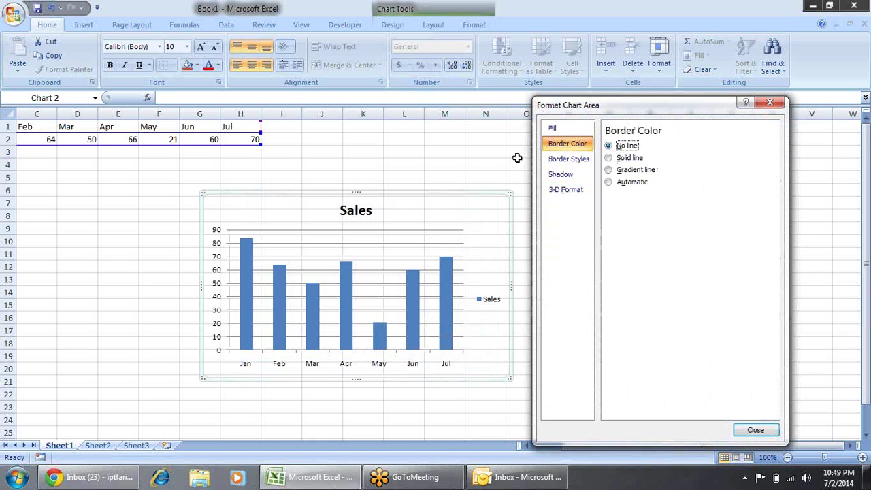
click(493, 153)
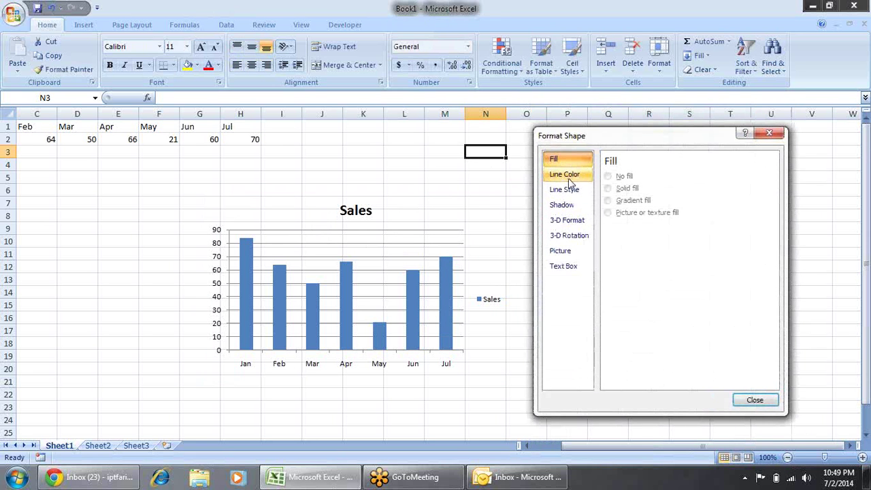
click(469, 200)
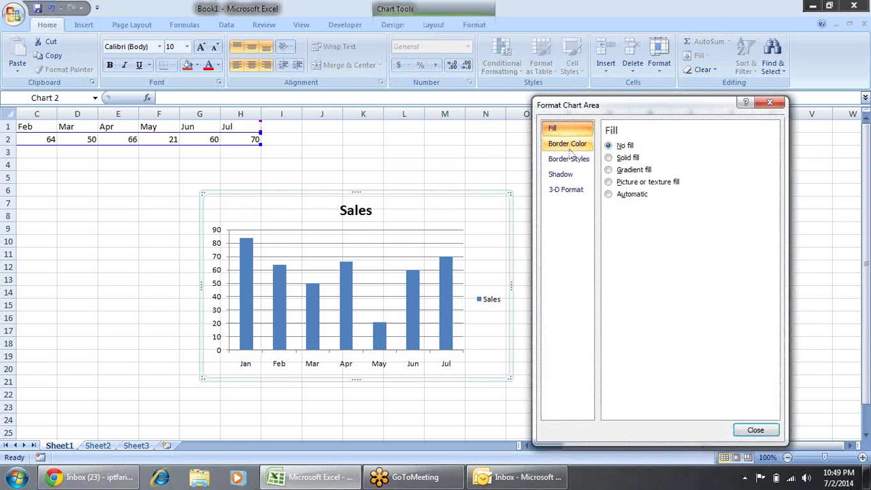
click(572, 147)
click(570, 162)
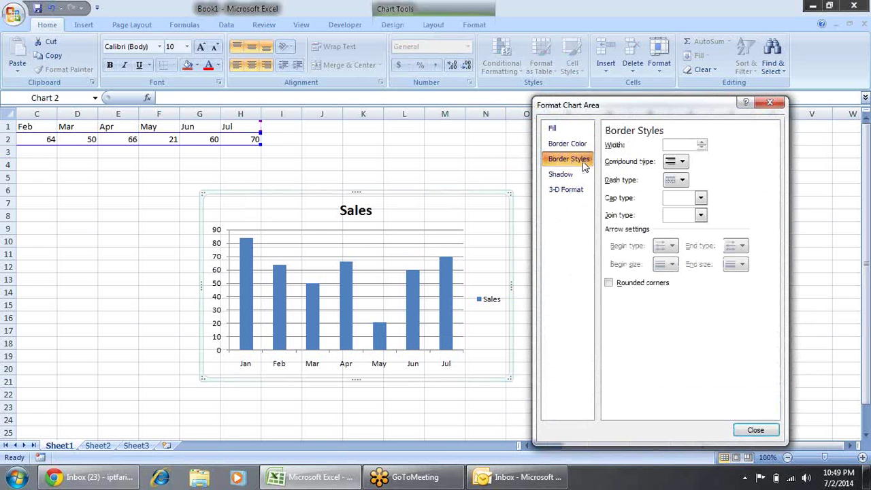
click(683, 162)
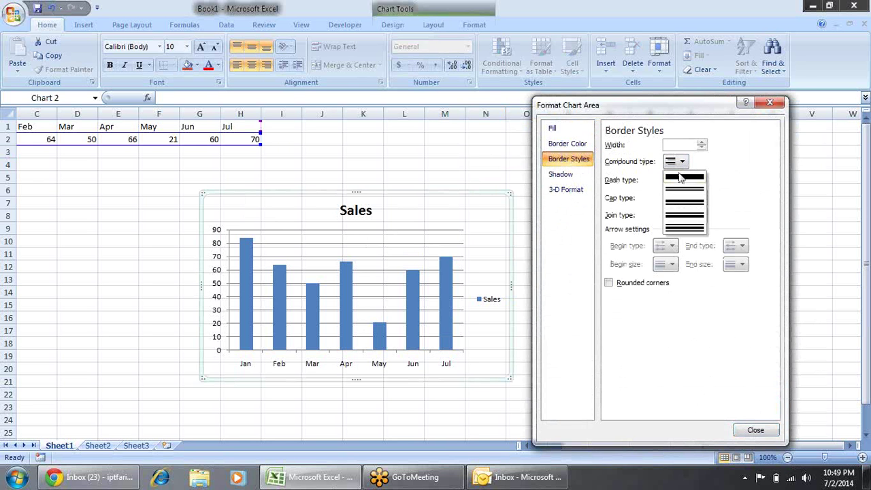
click(676, 216)
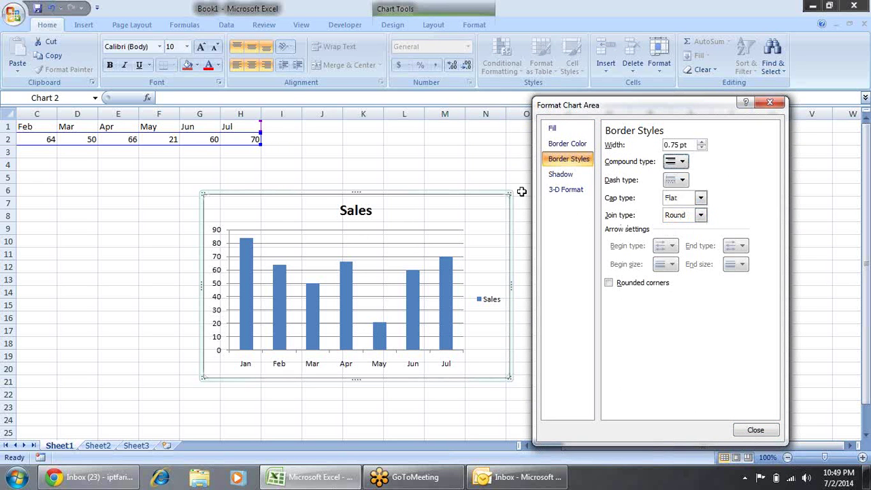
click(476, 165)
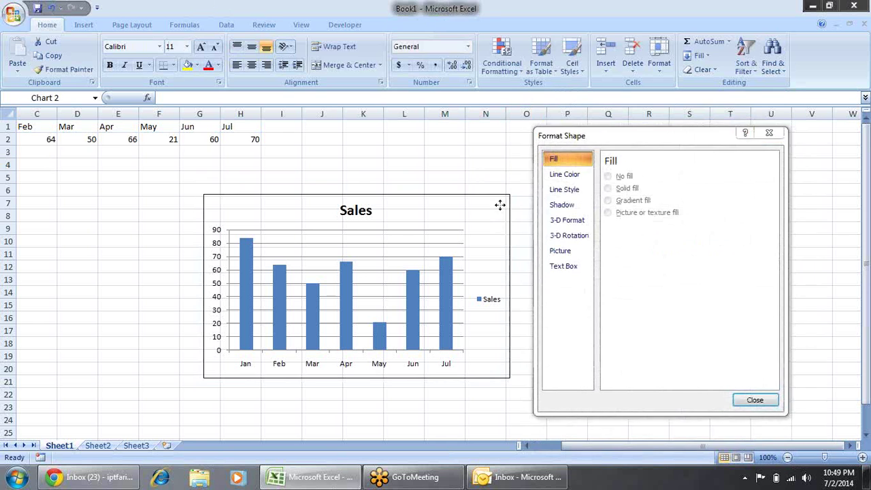
click(500, 204)
click(580, 164)
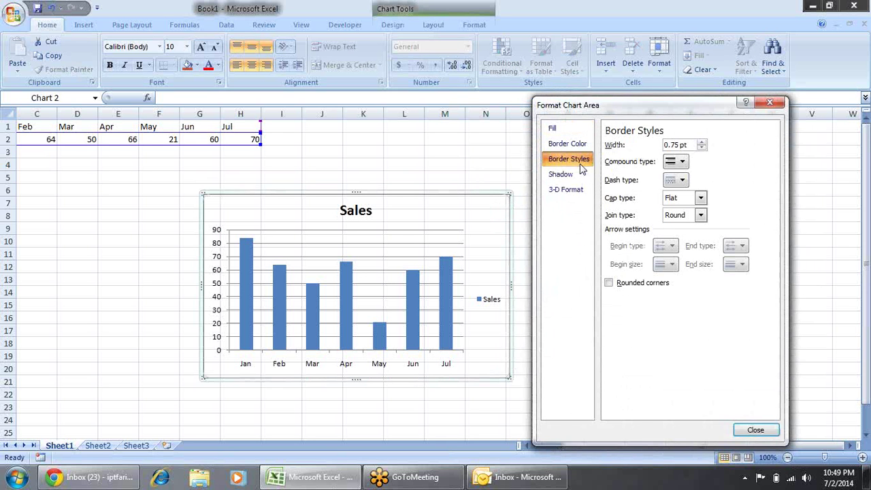
- Widen the chart area border step by step to 4.25 pt and preview it
click(682, 161)
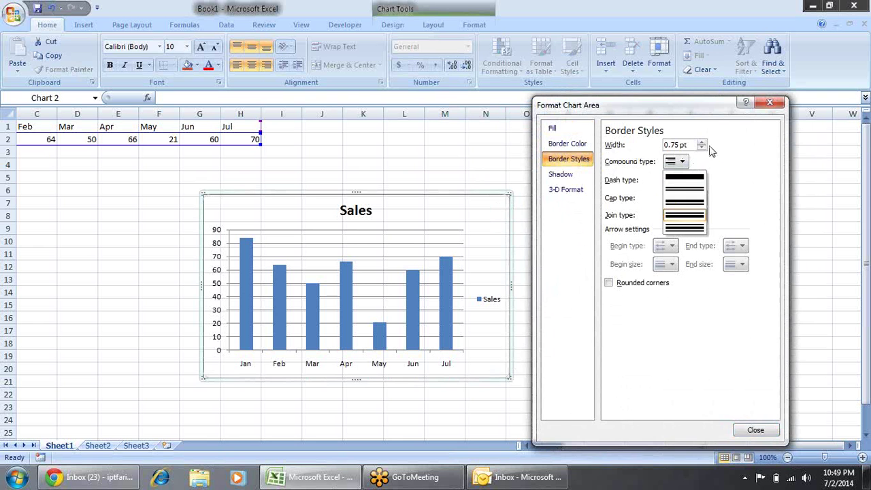
click(701, 142)
click(701, 143)
click(701, 143)
click(702, 142)
click(701, 143)
click(701, 143)
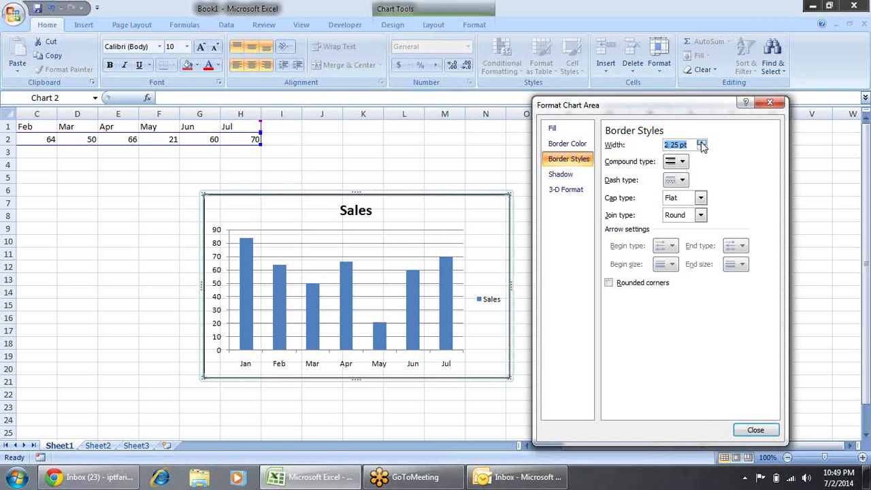
click(702, 143)
click(701, 143)
click(702, 143)
click(701, 143)
click(701, 143)
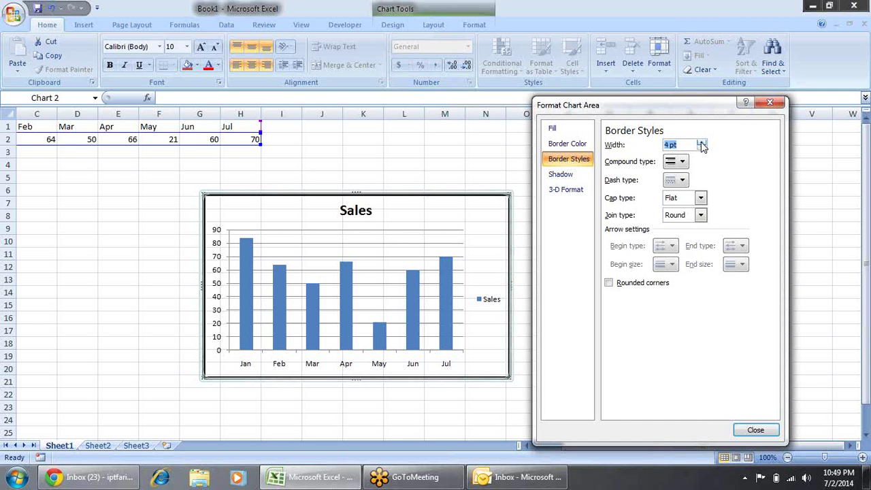
click(701, 143)
click(701, 143)
click(398, 154)
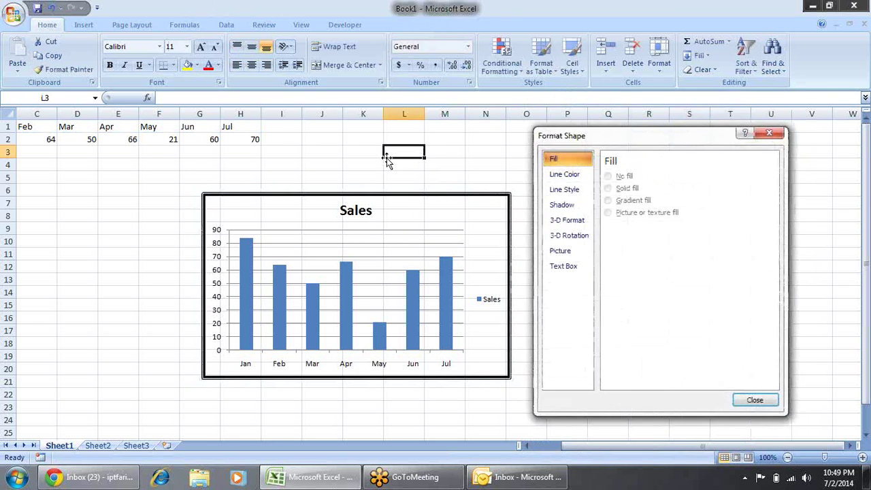
click(416, 196)
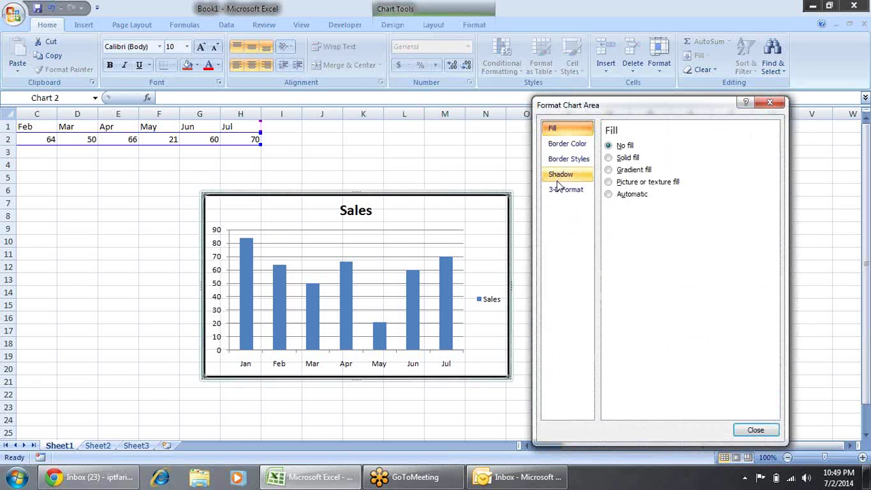
- Review the chart area's fill and border colour settings
click(559, 144)
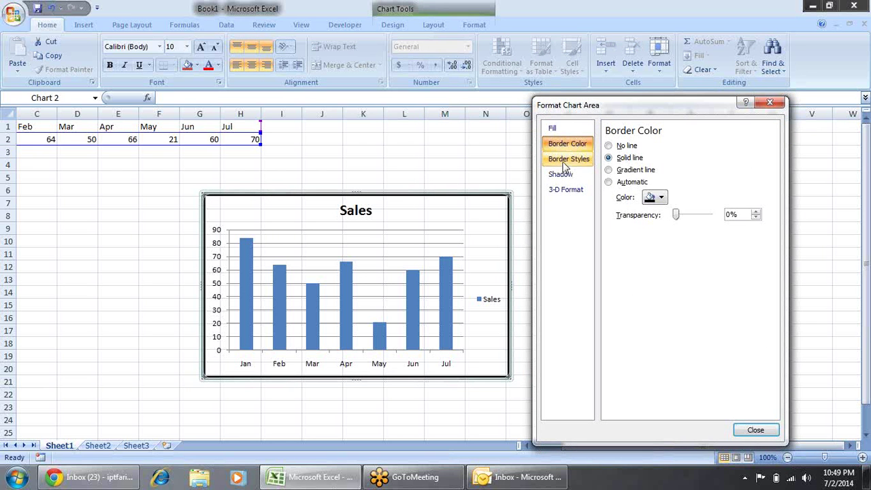
click(552, 129)
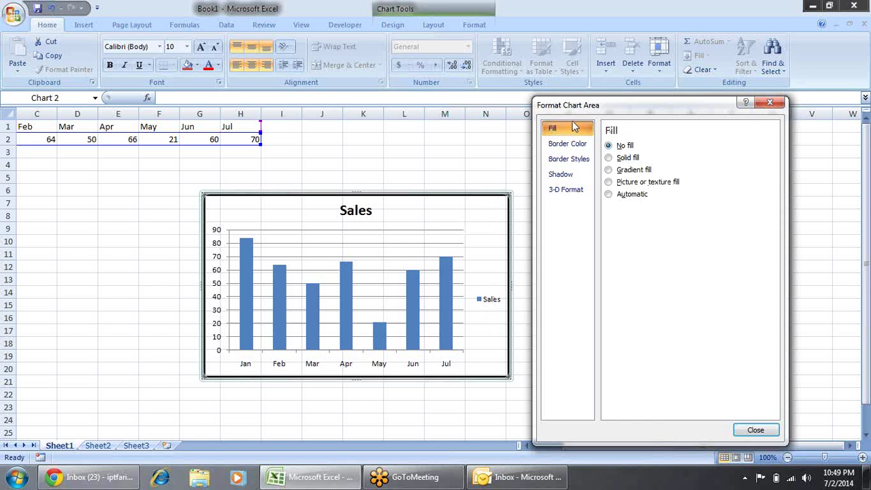
click(568, 144)
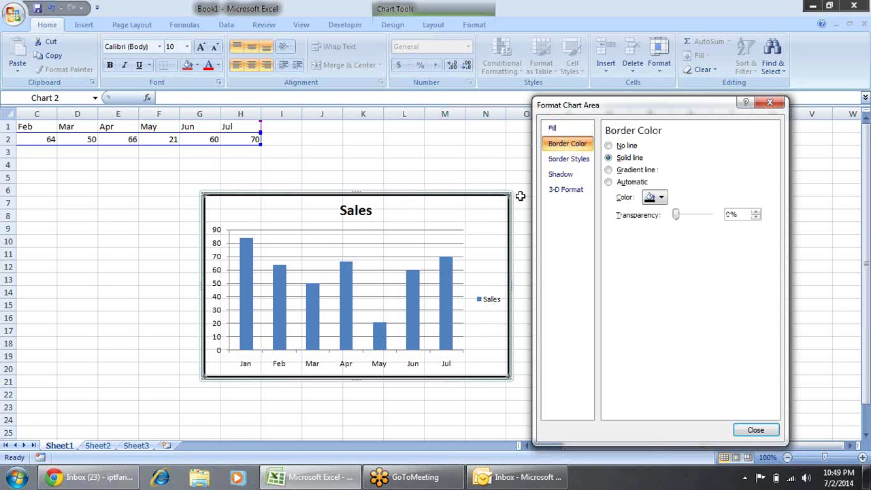
- Change the chart border to a dashed line style
click(581, 165)
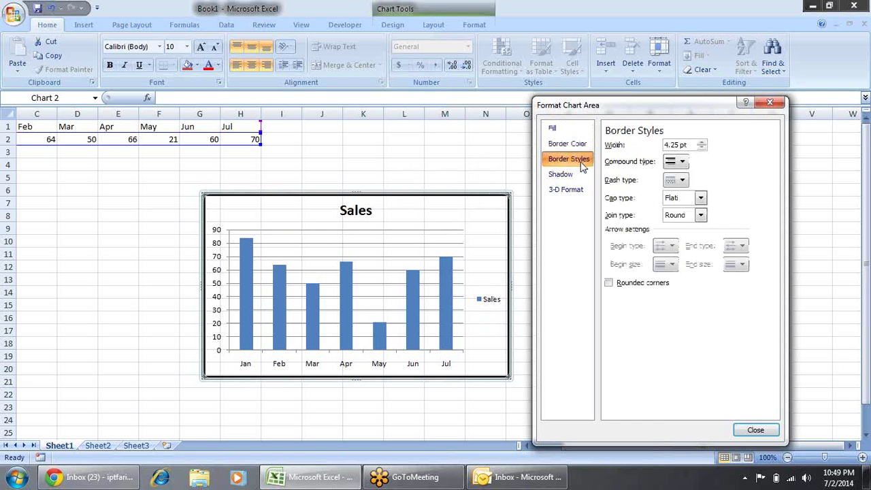
click(680, 161)
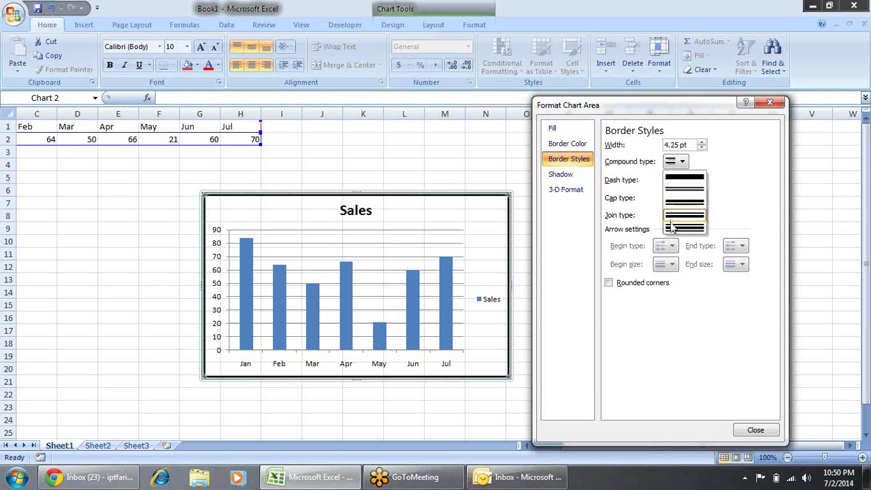
click(754, 185)
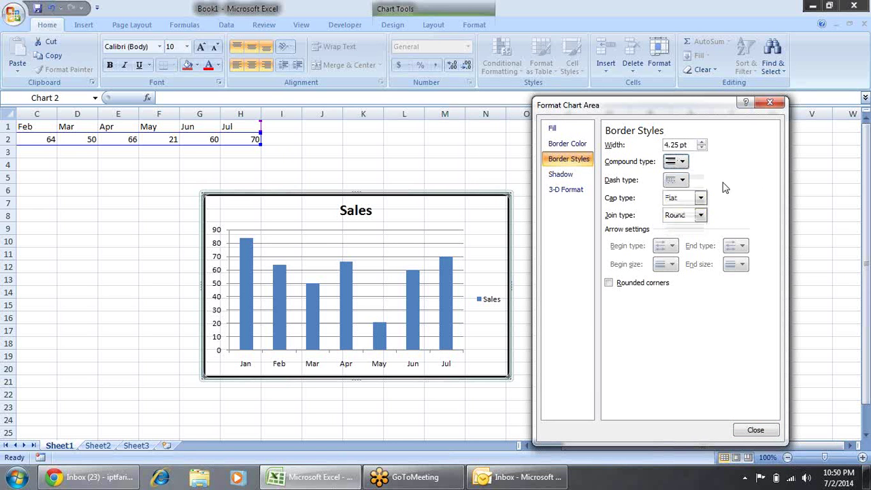
click(682, 180)
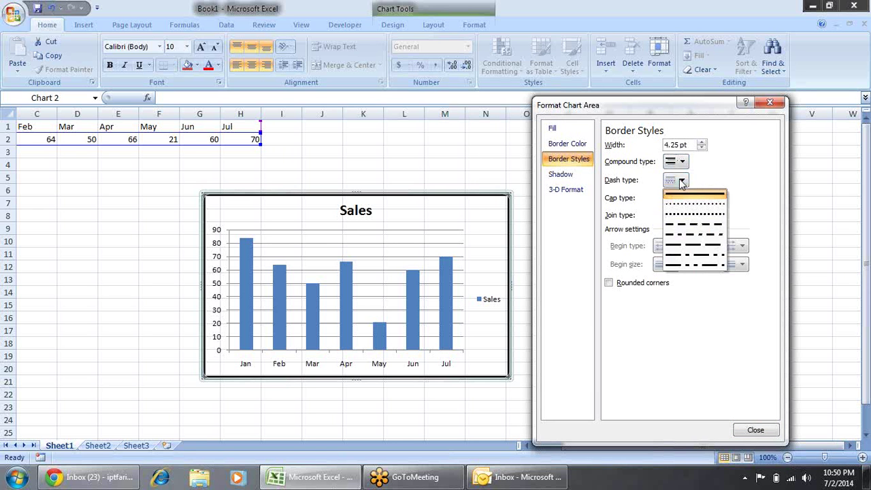
click(690, 225)
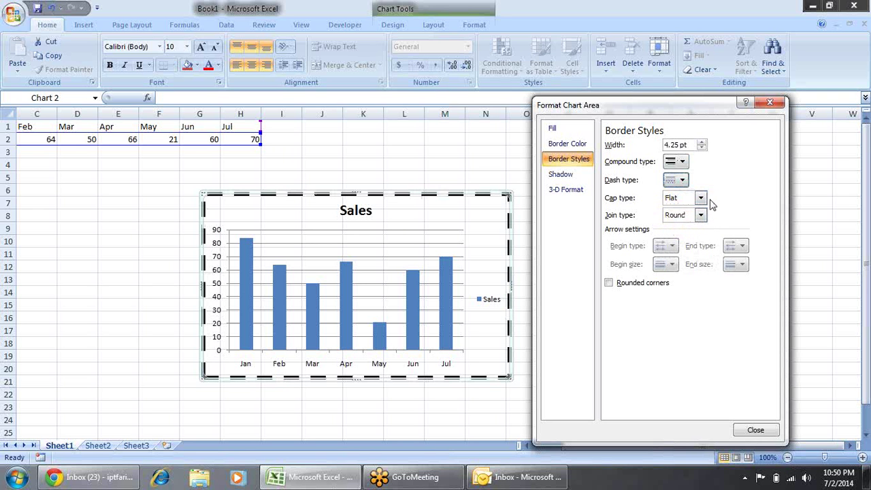
- Give the dashed border round caps, Miter joins and rounded corners
click(700, 198)
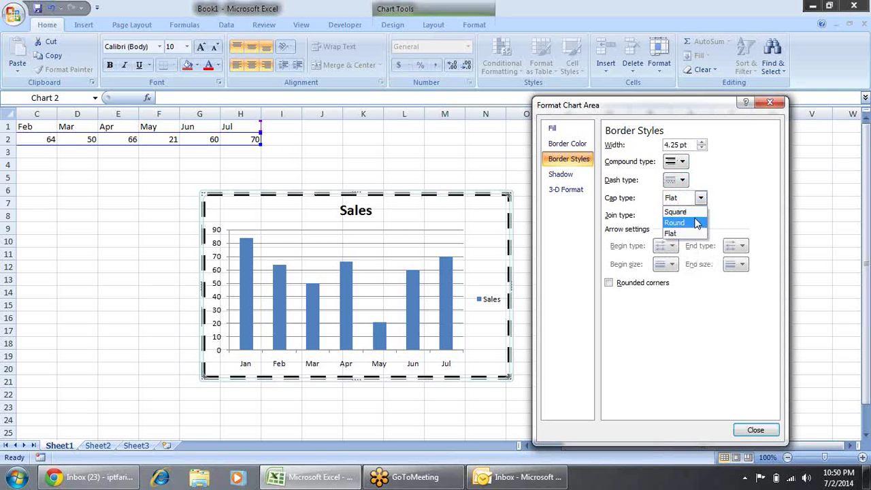
click(695, 223)
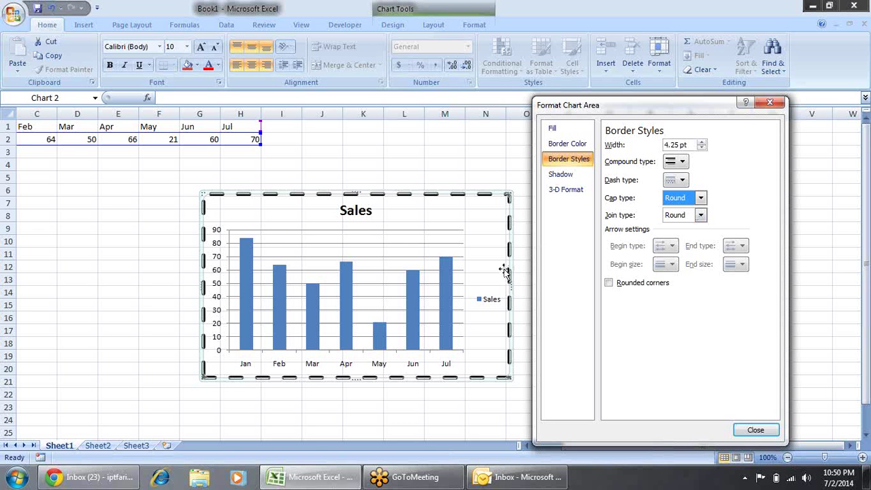
click(700, 214)
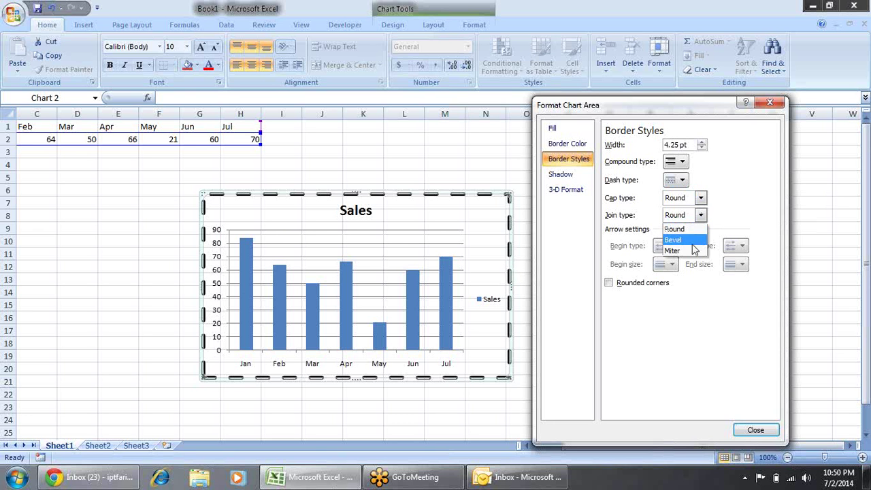
click(674, 240)
click(700, 215)
click(698, 253)
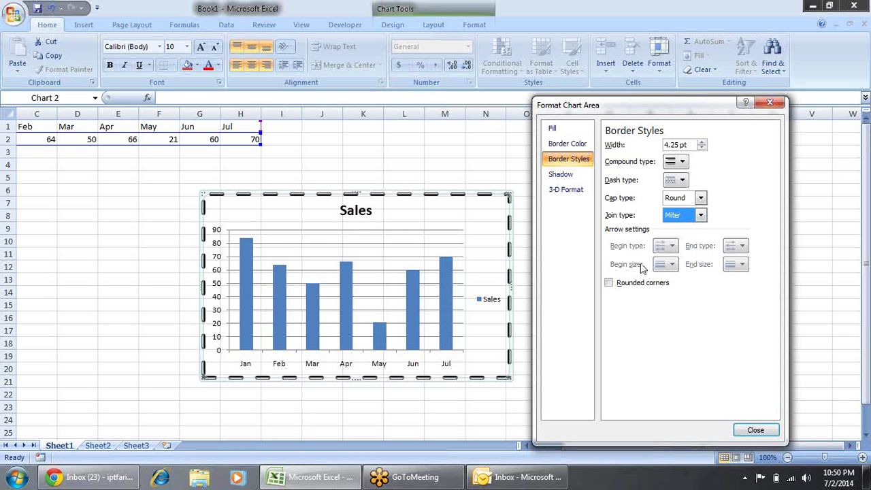
click(617, 283)
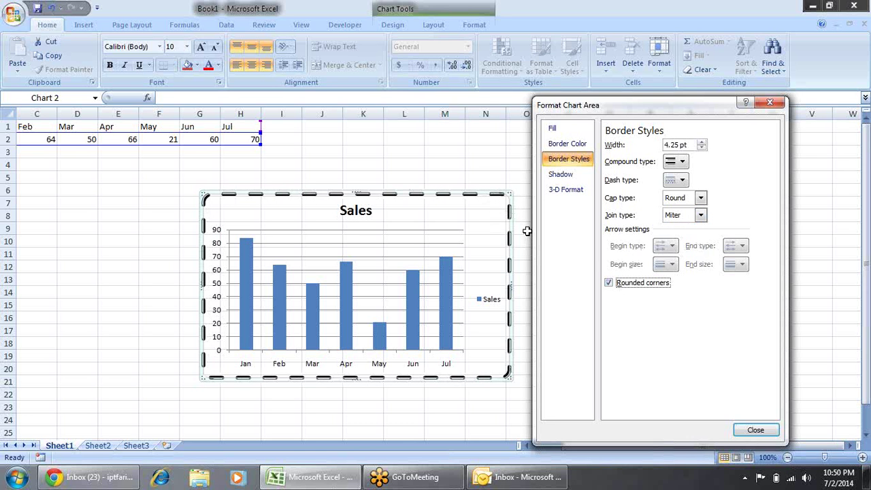
- Browse the shadow presets and give the chart area a solid fill
click(569, 177)
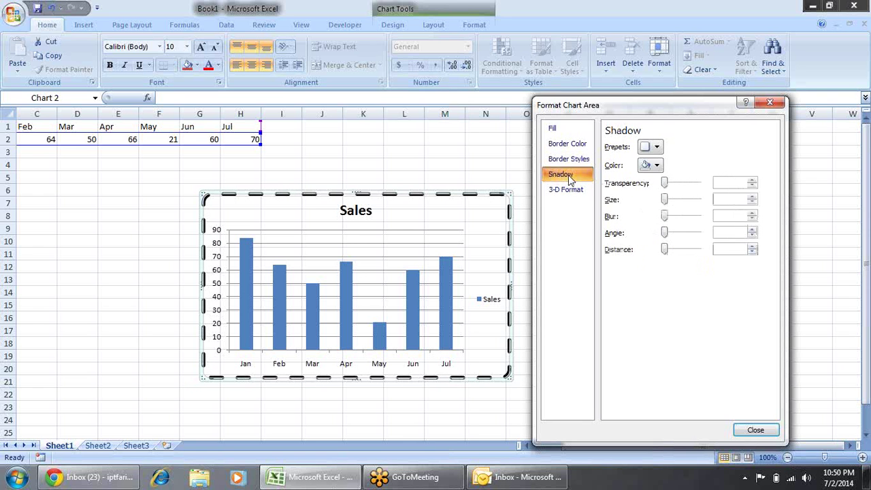
click(651, 148)
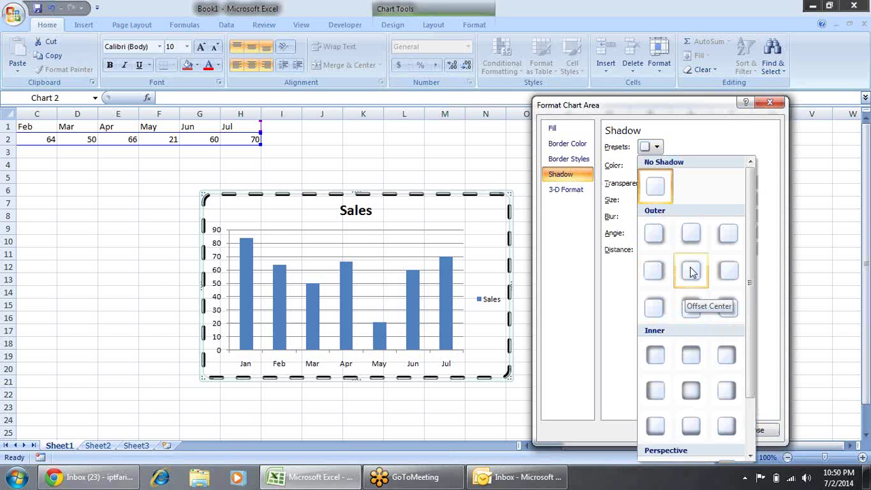
click(552, 128)
click(623, 158)
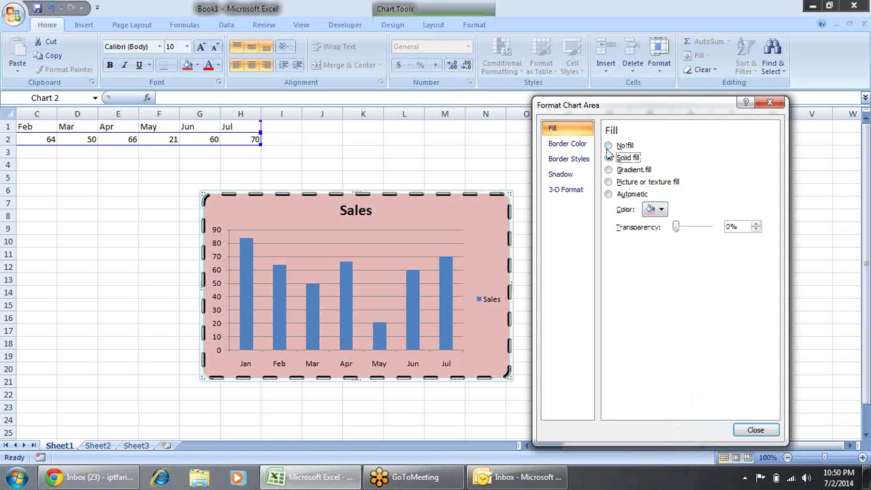
- Set a black shadow with 53% transparency, 111% size, 36 pt blur, 41° angle and 23 pt distance
click(562, 175)
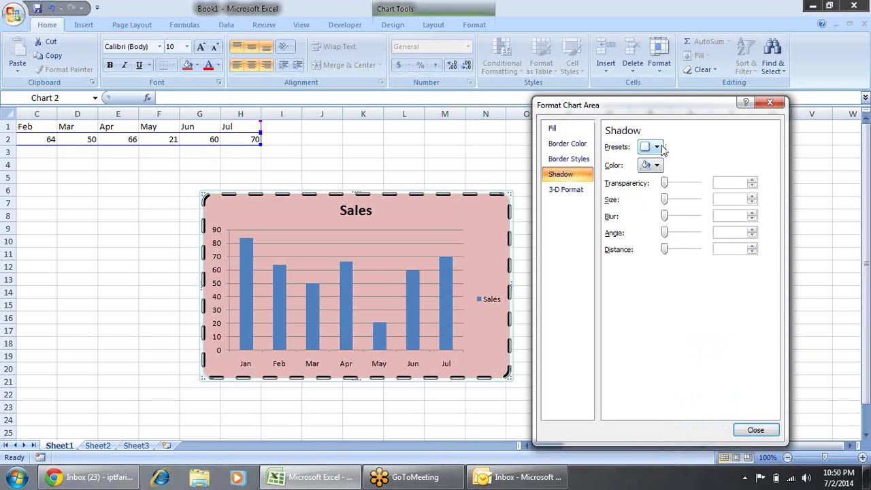
click(655, 166)
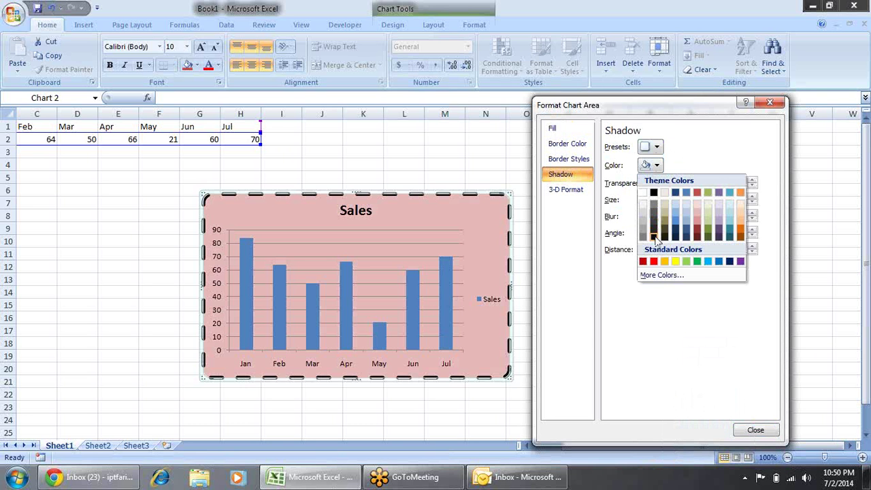
click(653, 192)
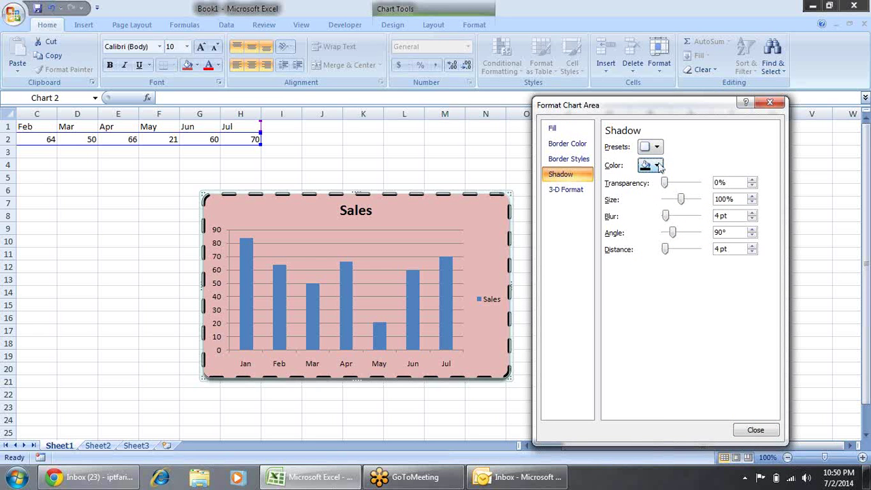
drag(665, 183, 666, 249)
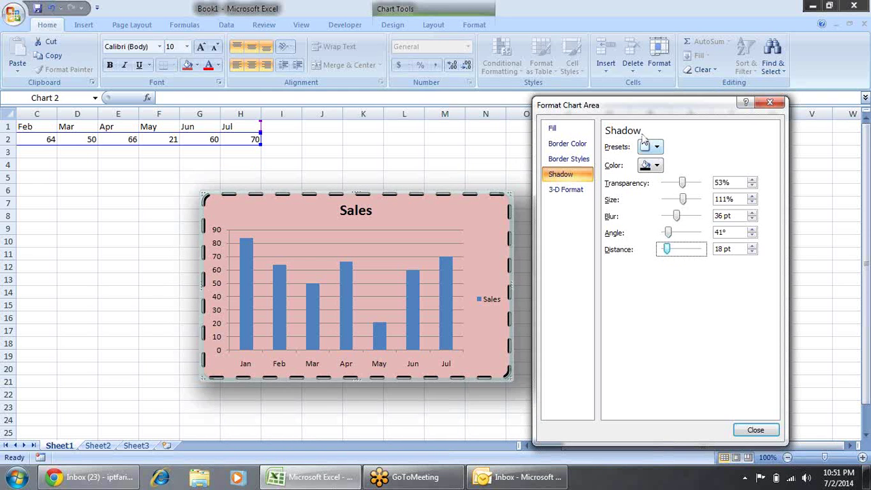
drag(633, 106, 728, 94)
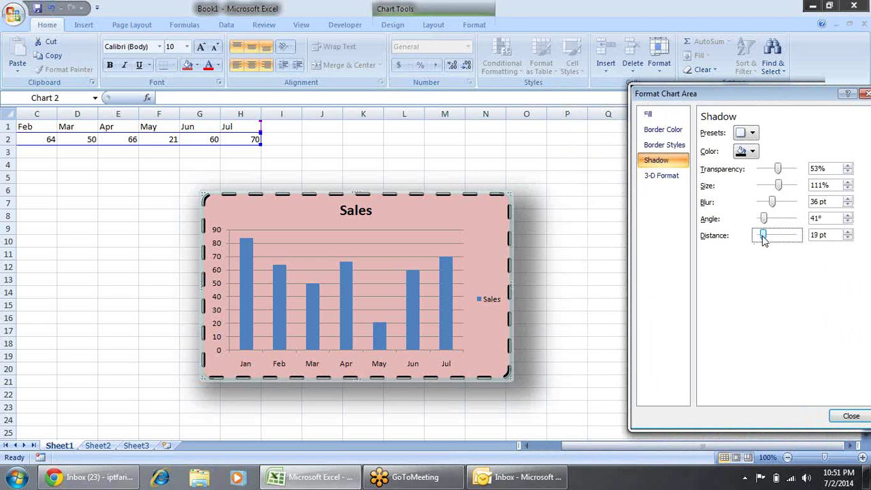
mouse_move(763, 239)
mouse_down()
mouse_move(777, 238)
mouse_move(764, 236)
mouse_up()
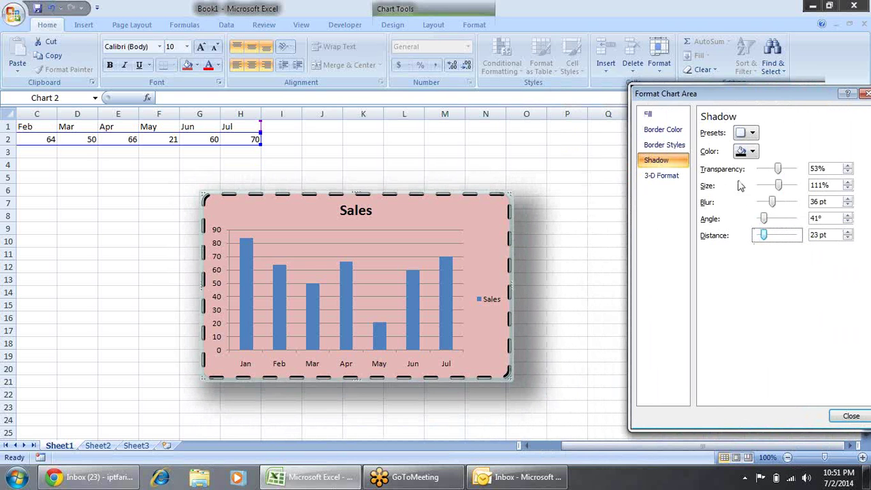
drag(737, 93, 662, 85)
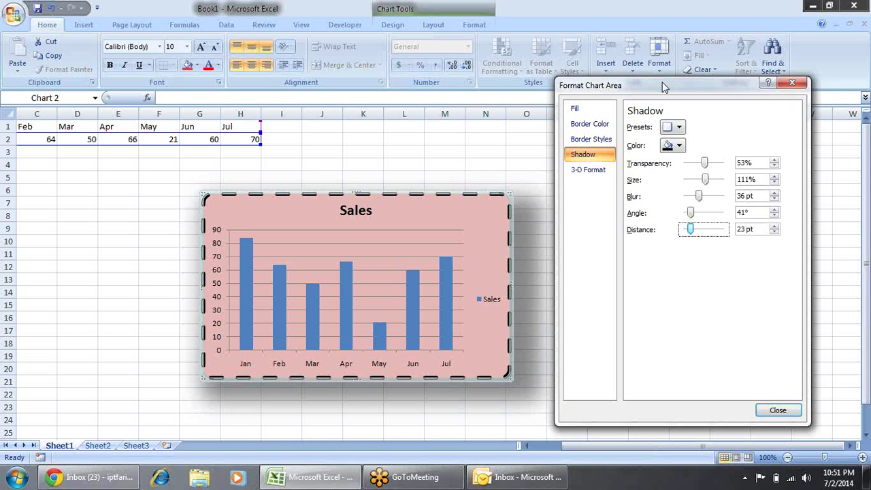
- Apply 6 pt bevels to the chart area's top and bottom
click(600, 173)
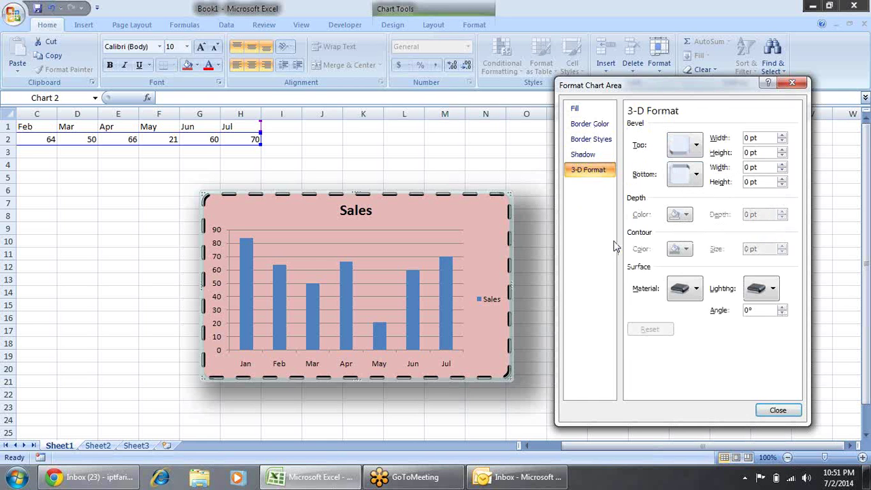
click(682, 146)
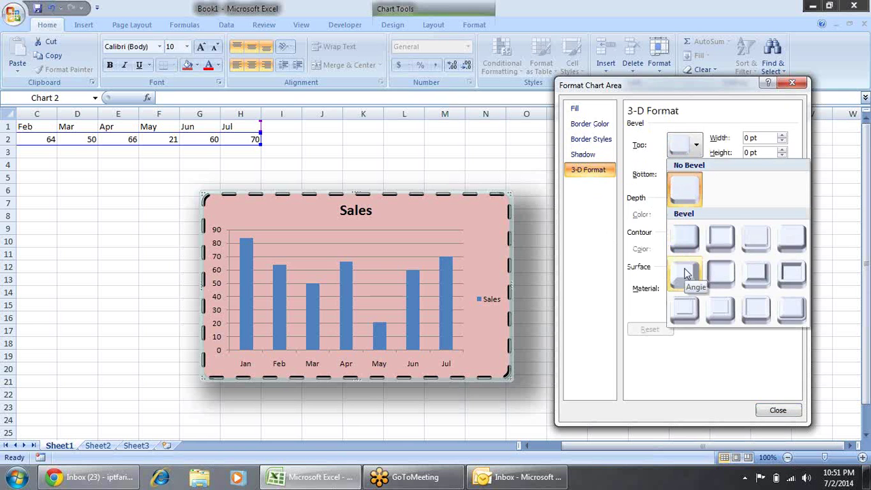
click(725, 237)
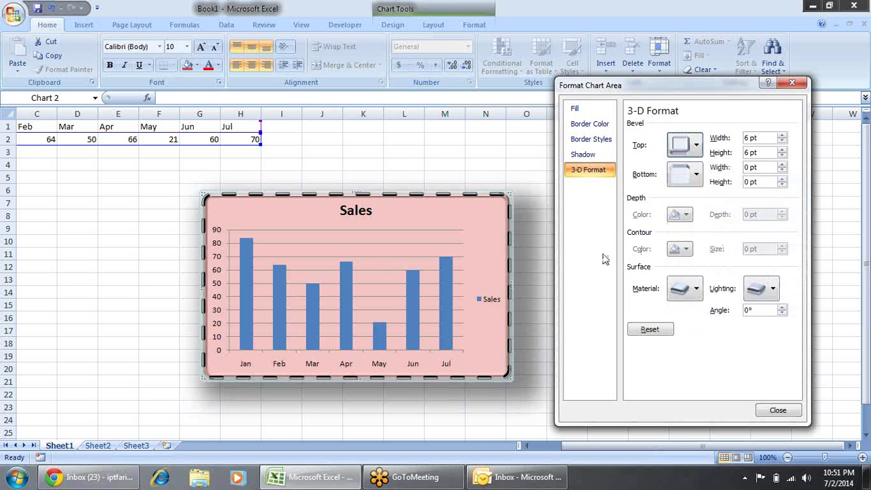
click(695, 175)
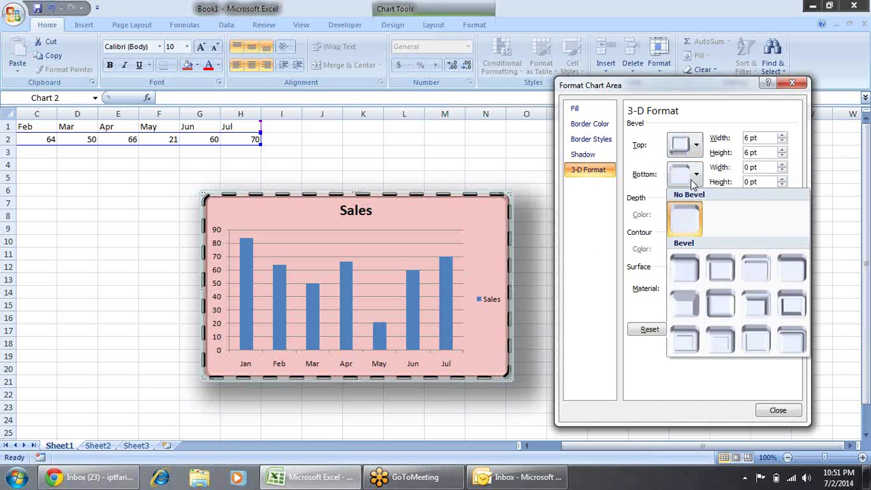
click(728, 272)
- Apply a dark-edged surface material to the chart area and check the result
click(695, 289)
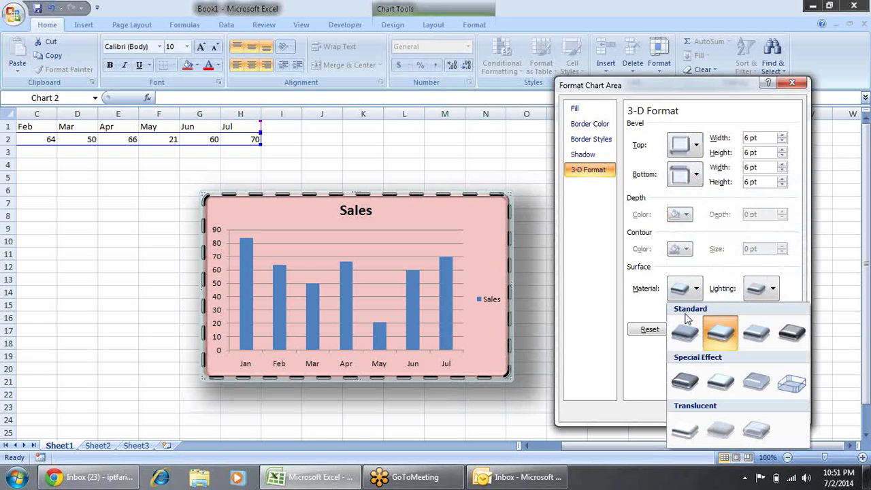
click(685, 383)
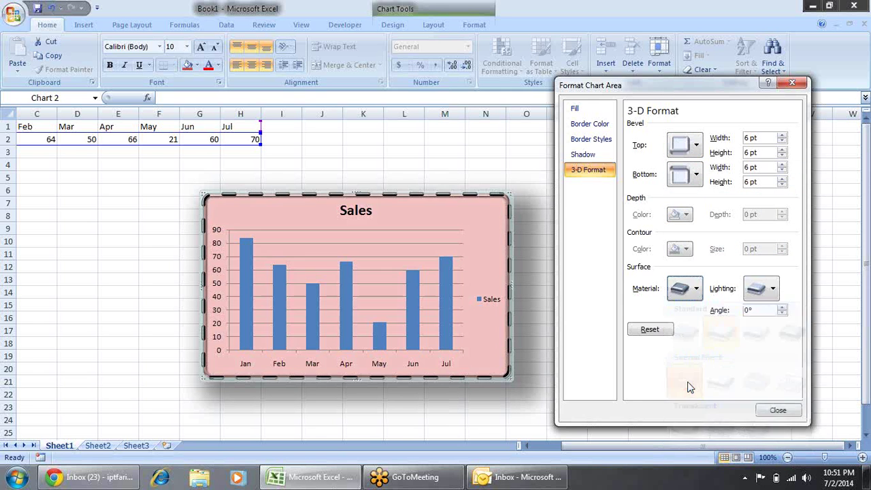
click(683, 288)
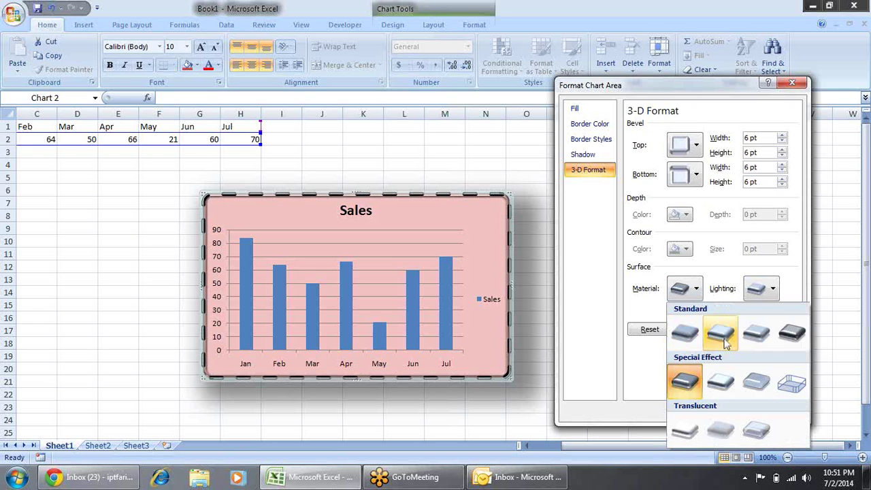
click(798, 325)
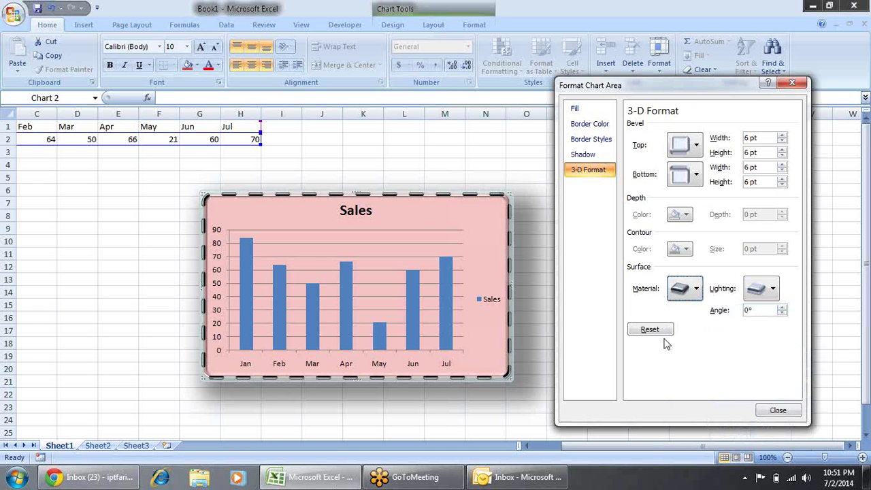
click(423, 219)
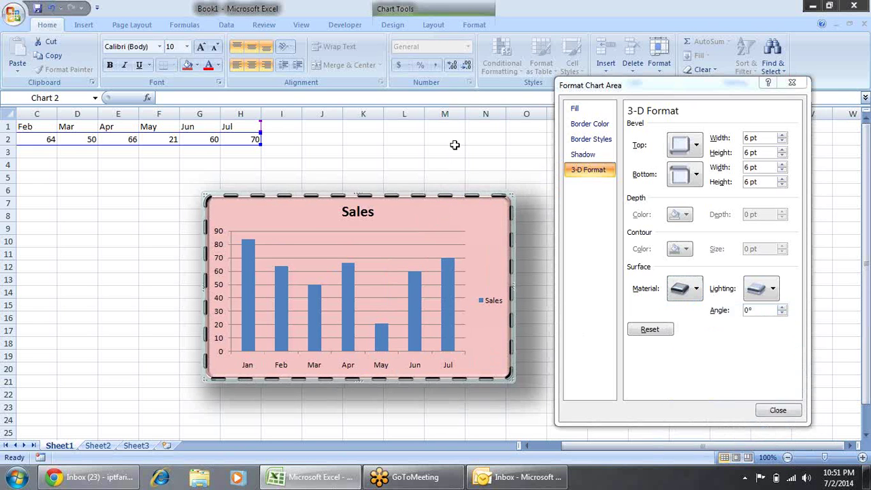
click(453, 142)
click(447, 230)
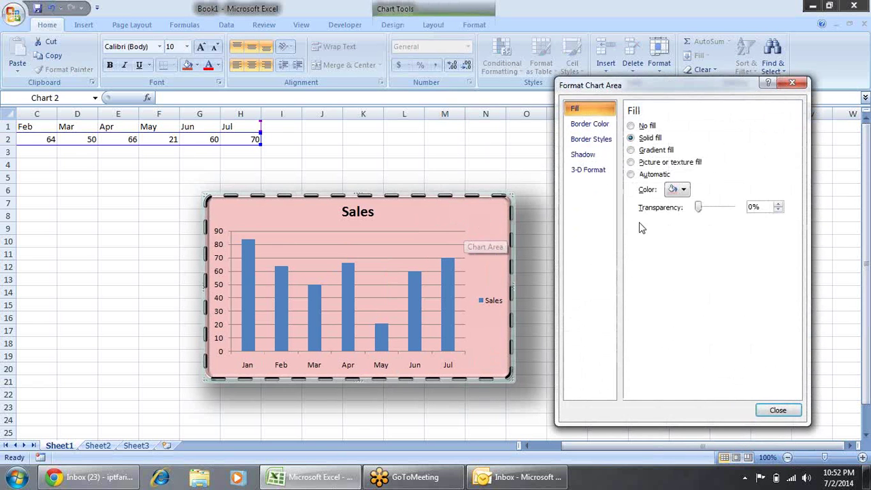
click(585, 170)
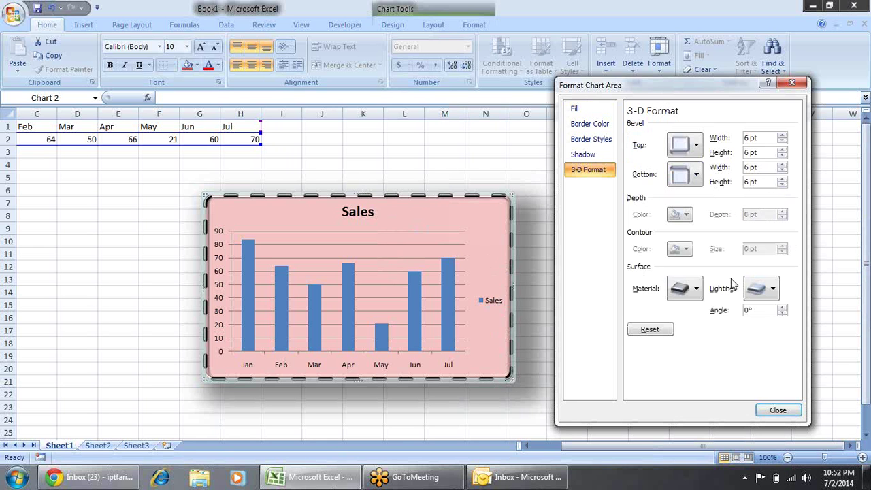
click(697, 290)
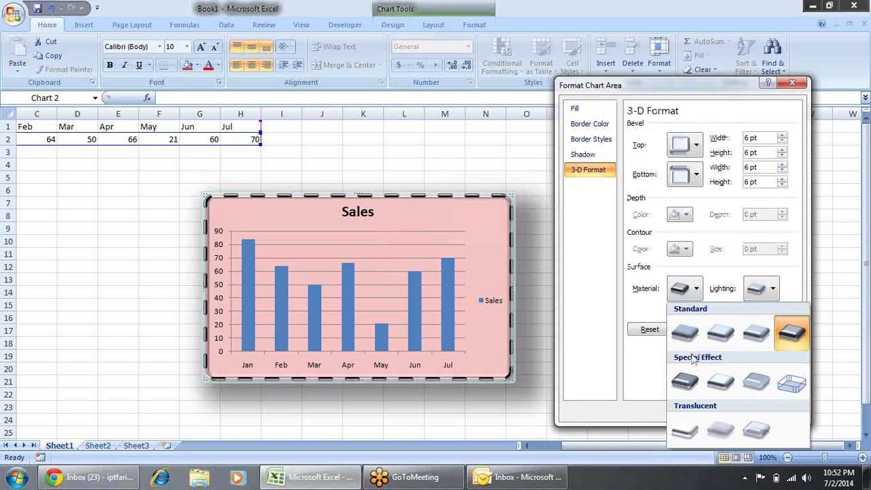
click(799, 383)
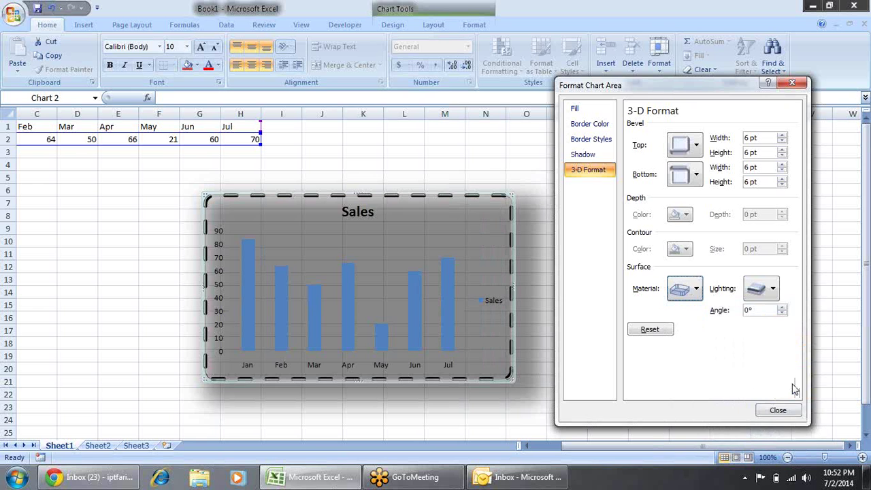
click(696, 289)
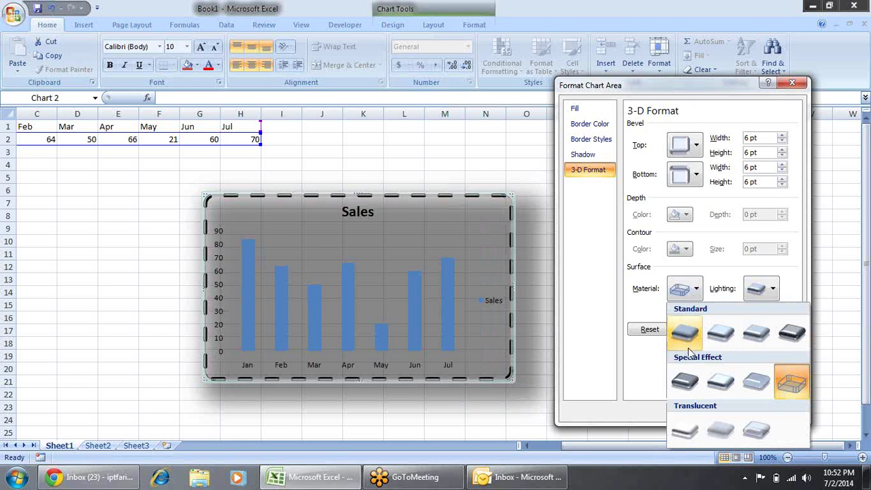
click(681, 390)
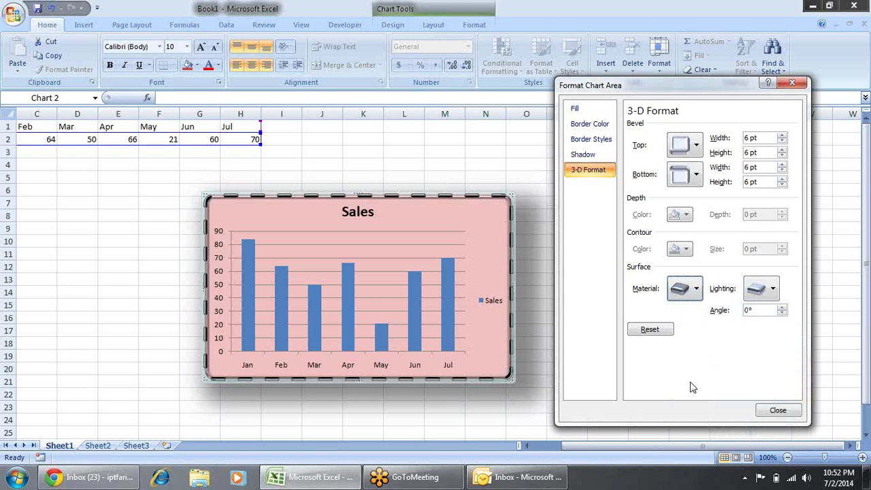
click(762, 289)
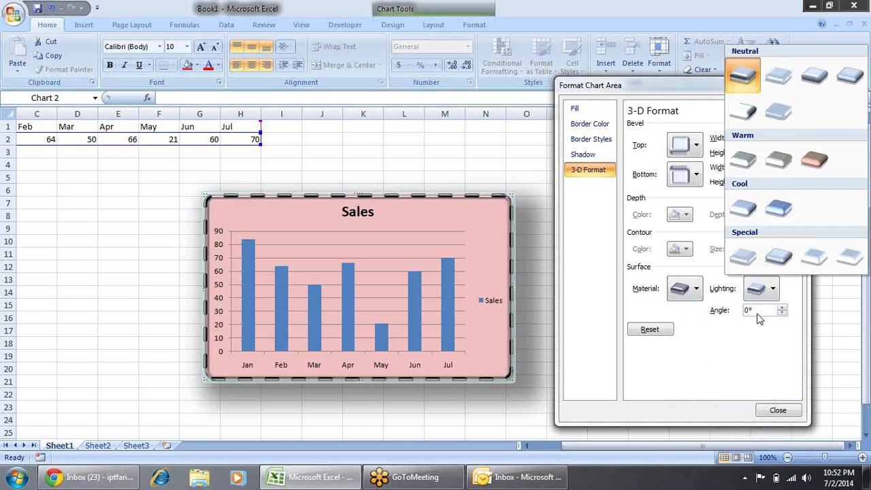
click(781, 171)
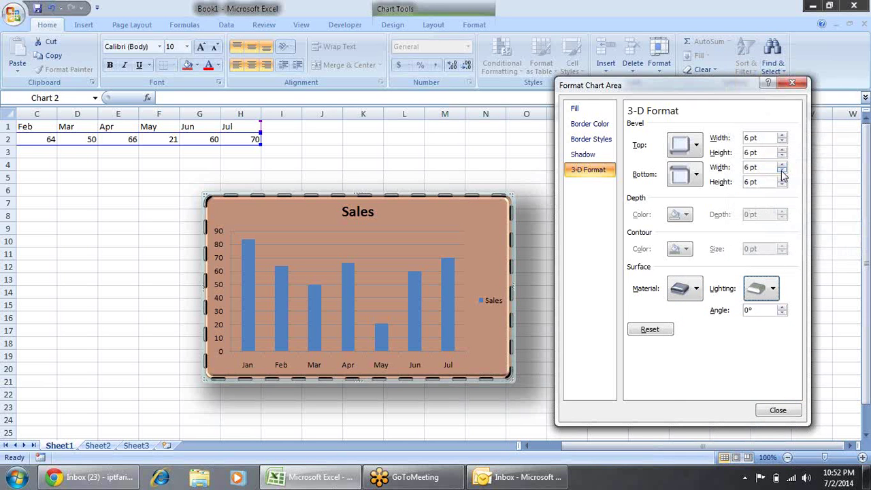
click(773, 288)
click(747, 156)
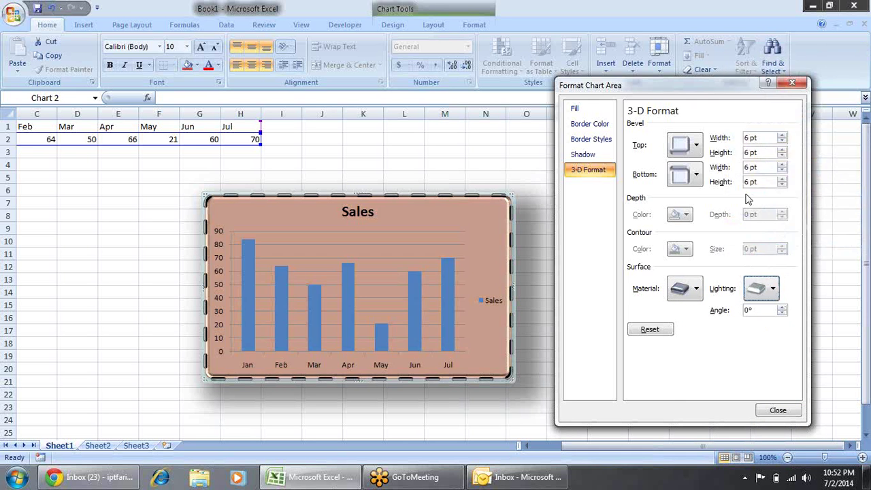
click(761, 300)
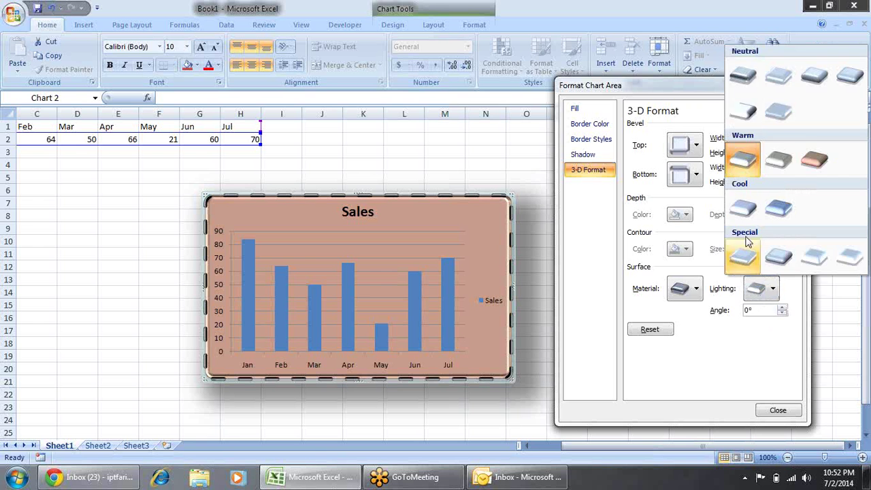
click(742, 75)
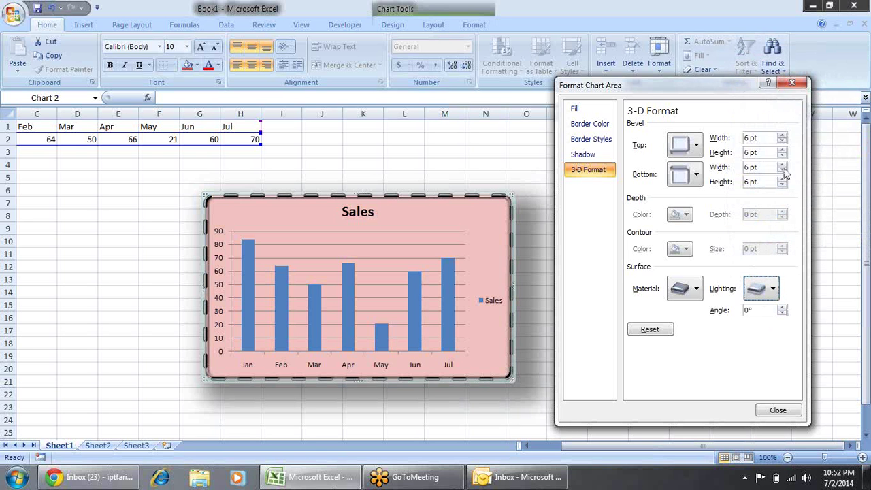
- Select the gridlines and plot area to inspect their formatting, then reselect the chart
click(410, 232)
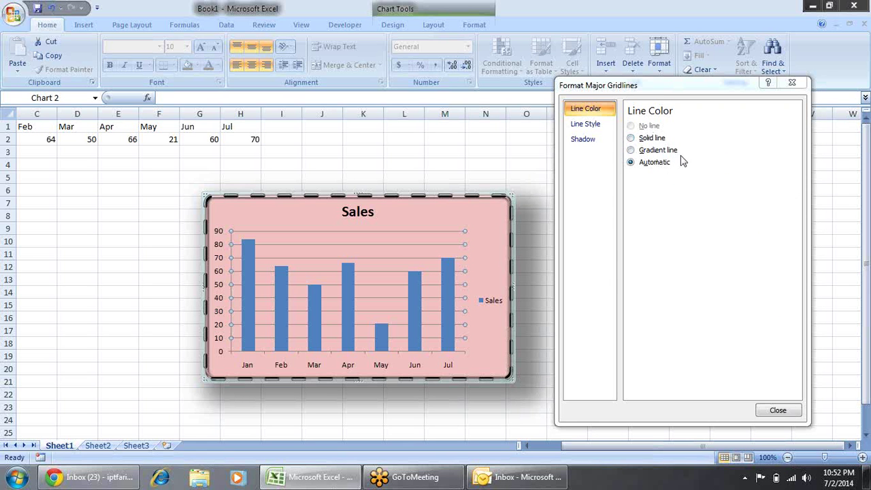
key(Escape)
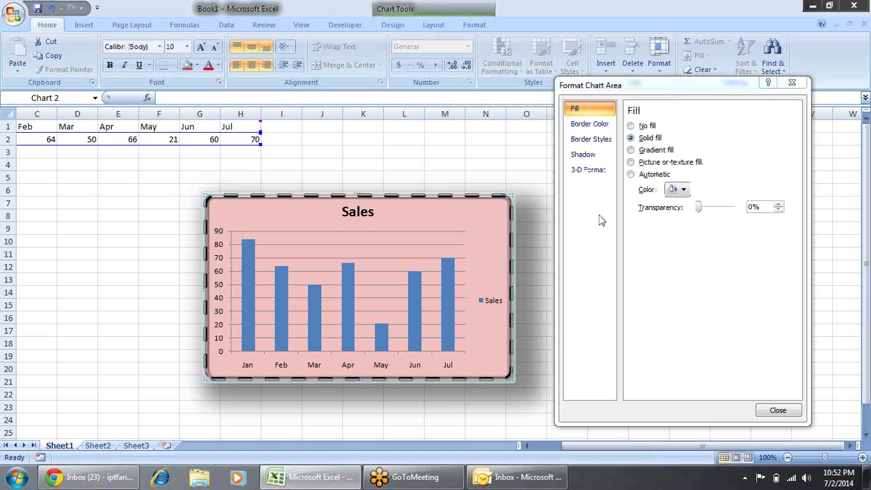
click(462, 233)
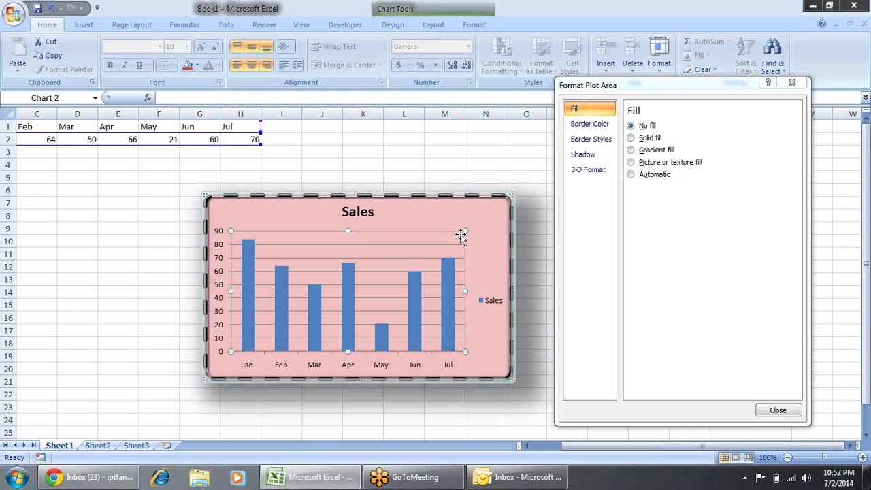
key(Escape)
key(Escape)
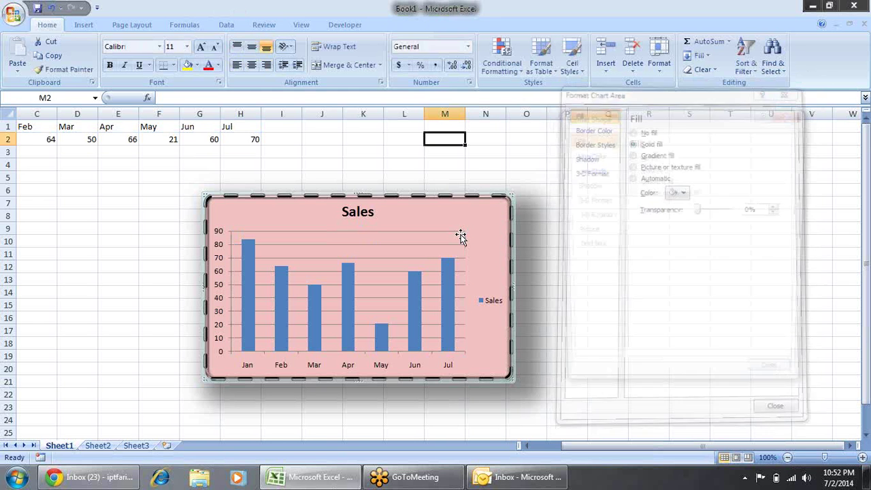
click(461, 235)
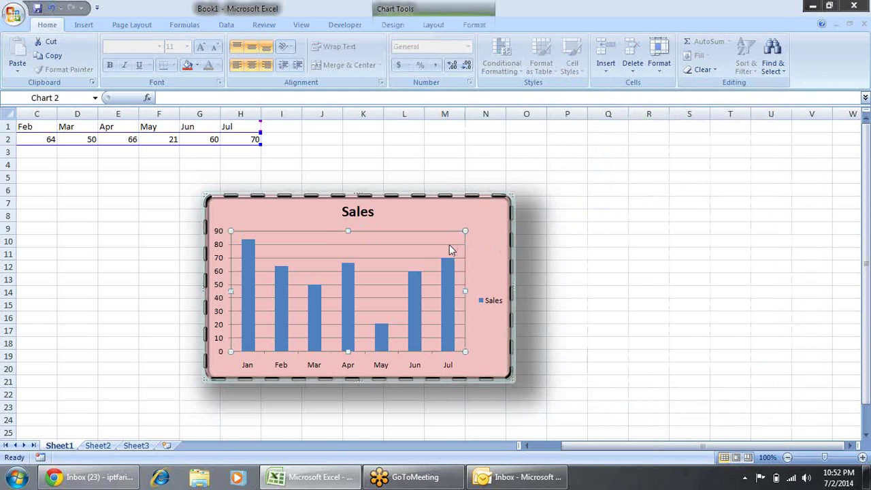
- Delete the chart's major gridlines and select the plot area
click(449, 244)
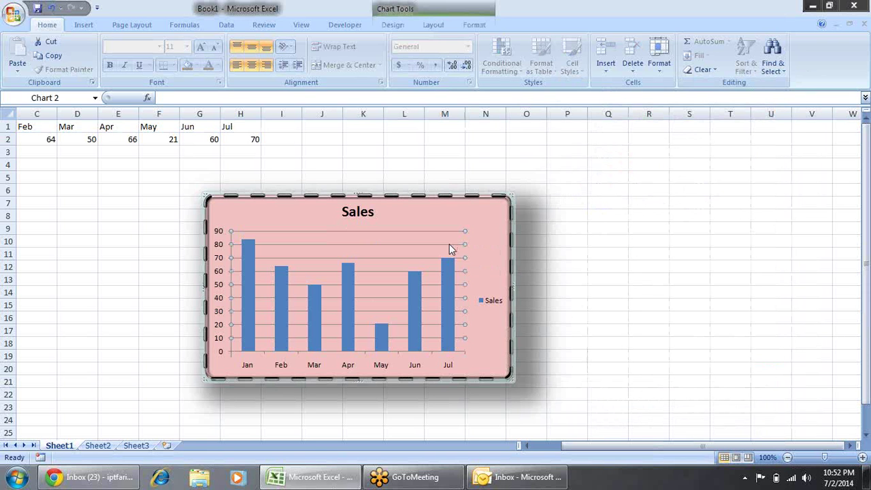
key(Delete)
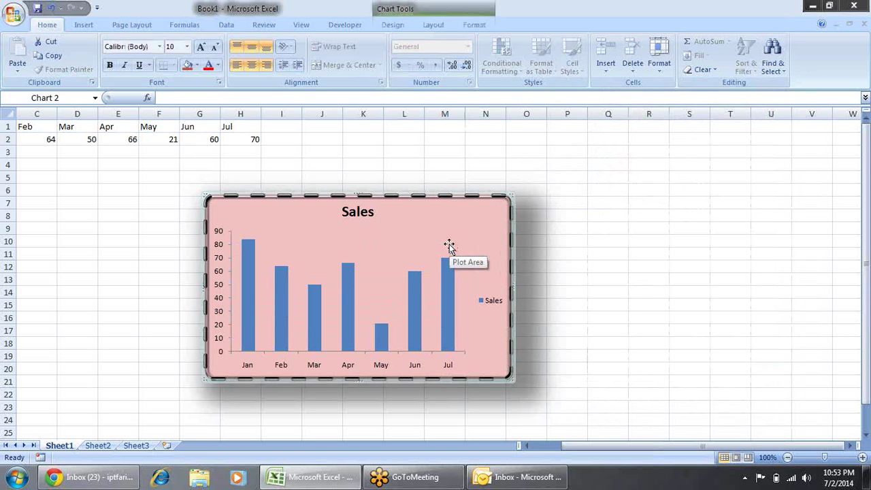
click(449, 245)
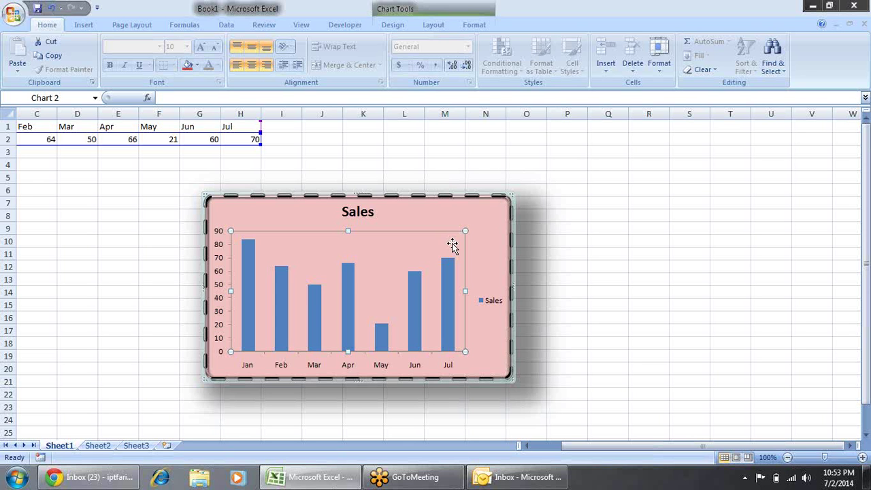
click(542, 259)
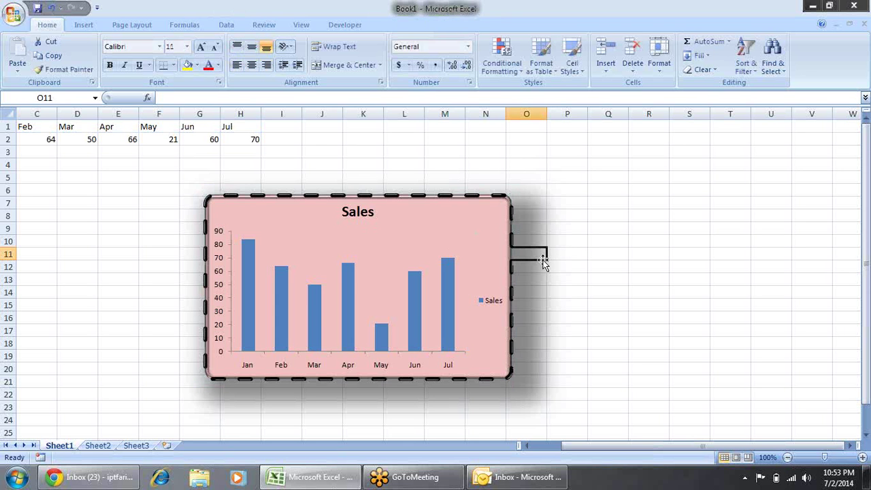
click(421, 240)
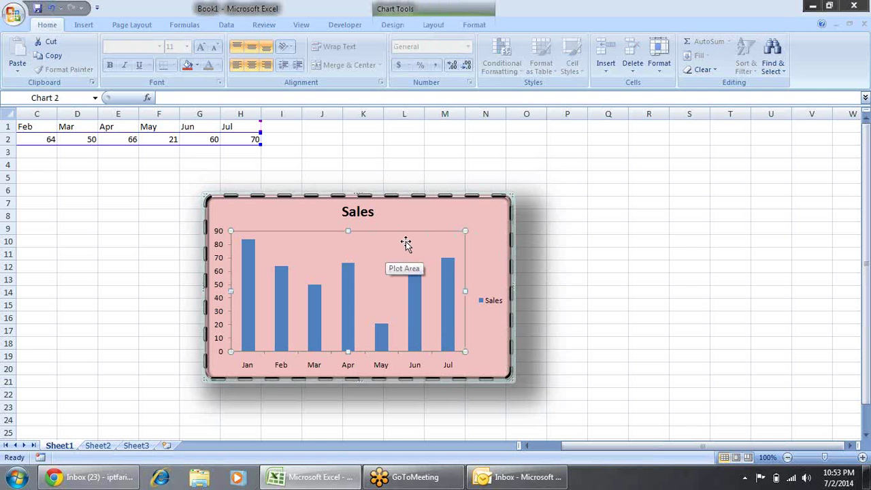
- Give the plot area a crumpled brown paper texture fill
right_click(405, 244)
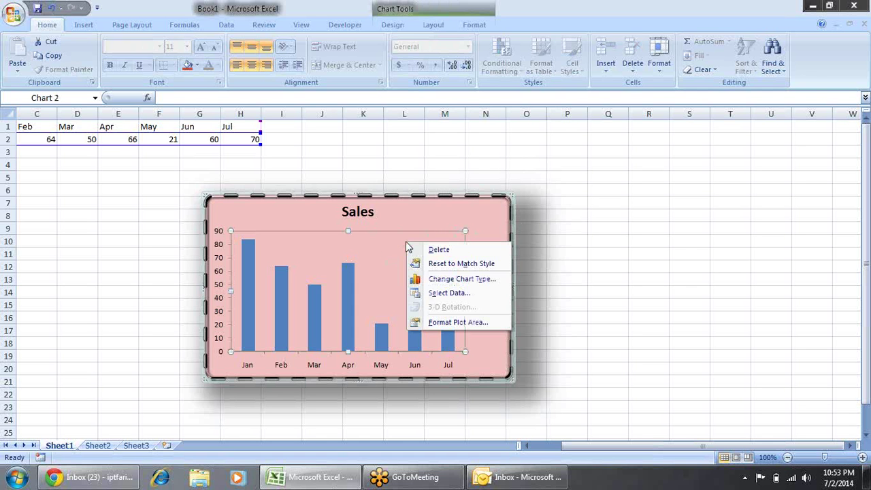
click(487, 323)
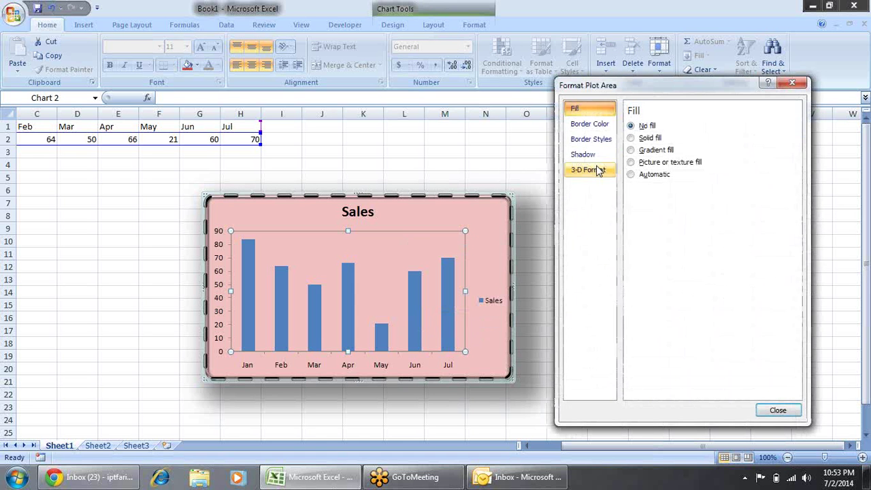
click(642, 162)
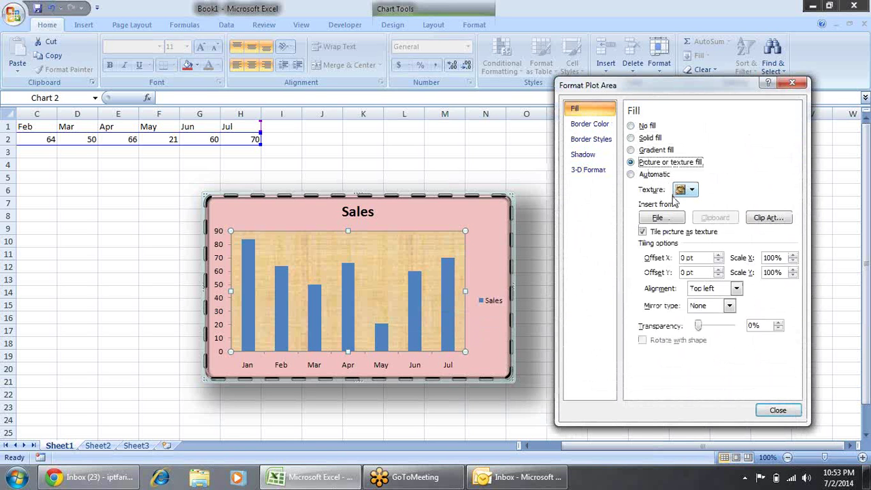
click(694, 191)
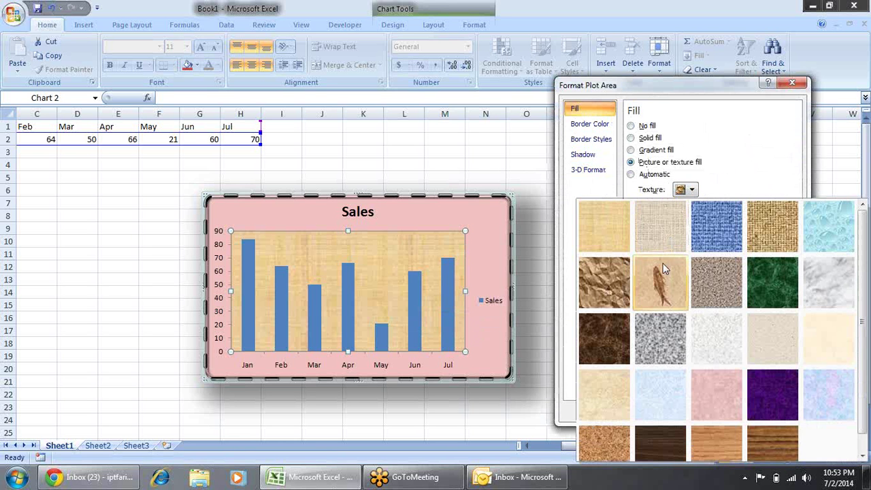
click(616, 293)
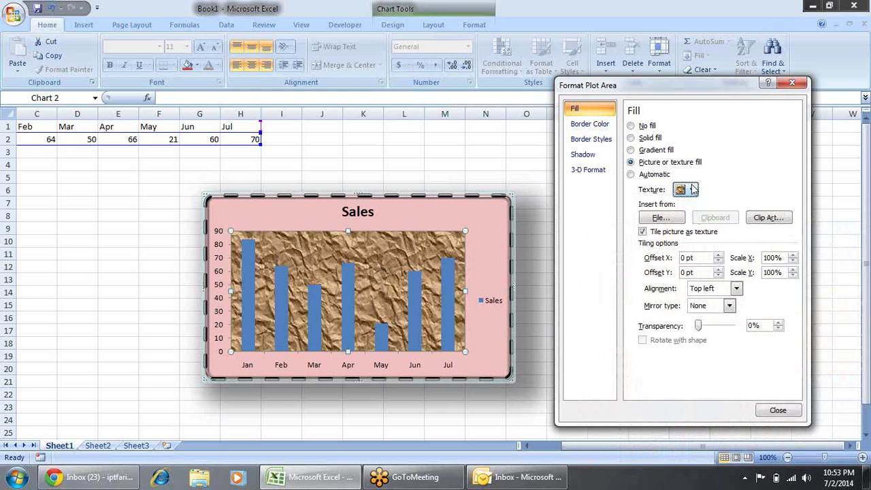
- Replace the texture with the Koala picture from Sample Pictures
click(676, 225)
double_click(591, 232)
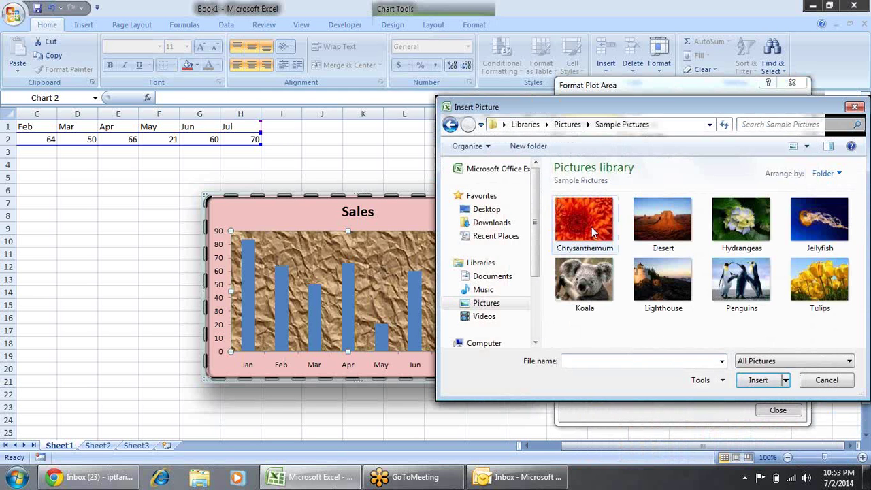
click(585, 276)
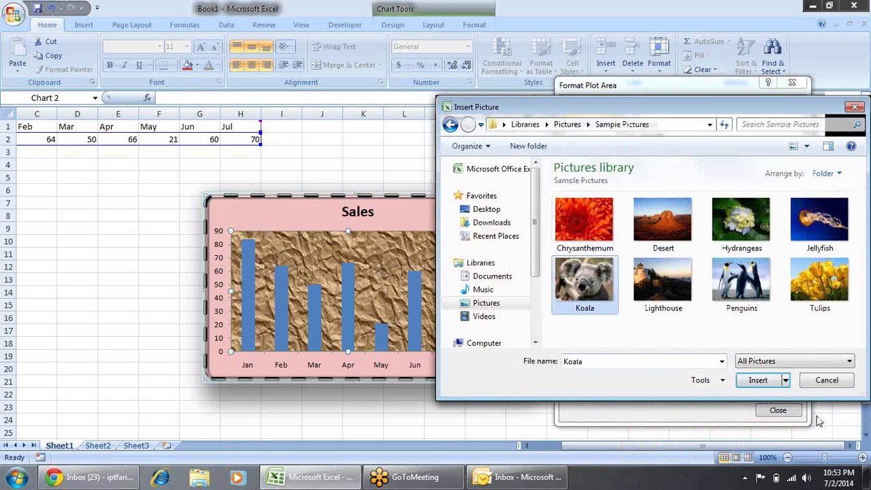
click(762, 385)
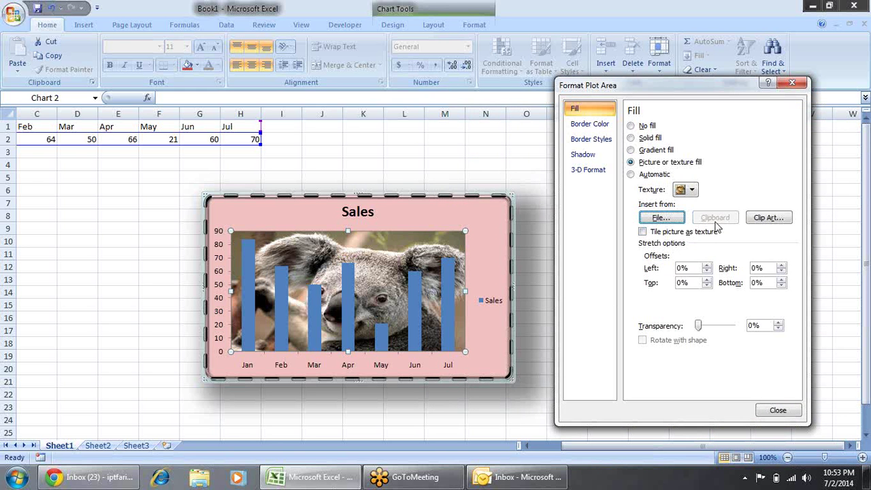
- Fill the plot area with the cow clip art, faded to 85% transparency
click(758, 222)
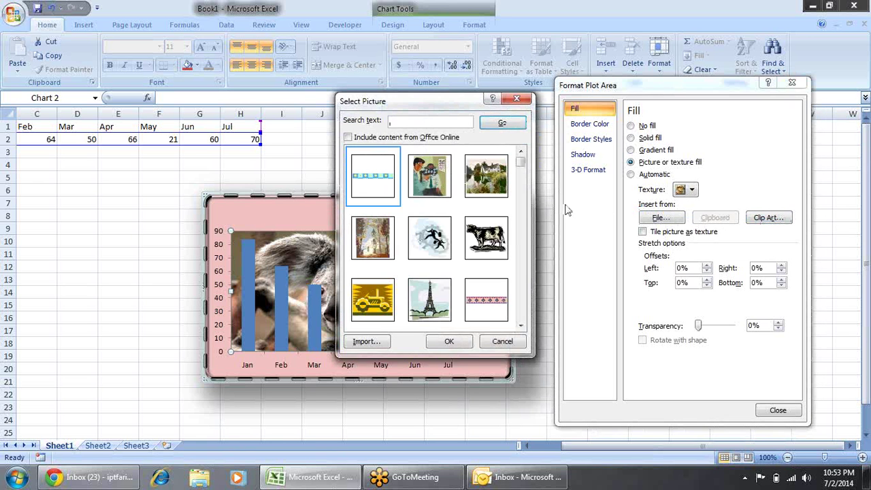
click(485, 237)
click(449, 342)
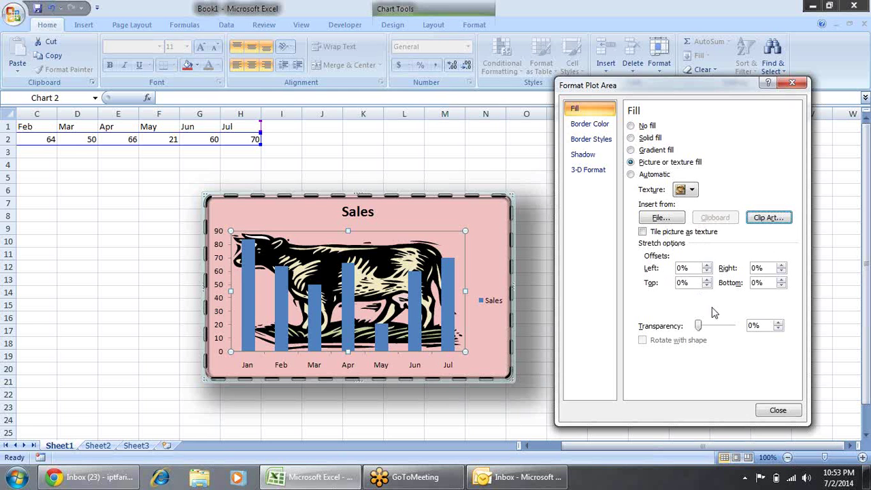
drag(699, 326, 730, 337)
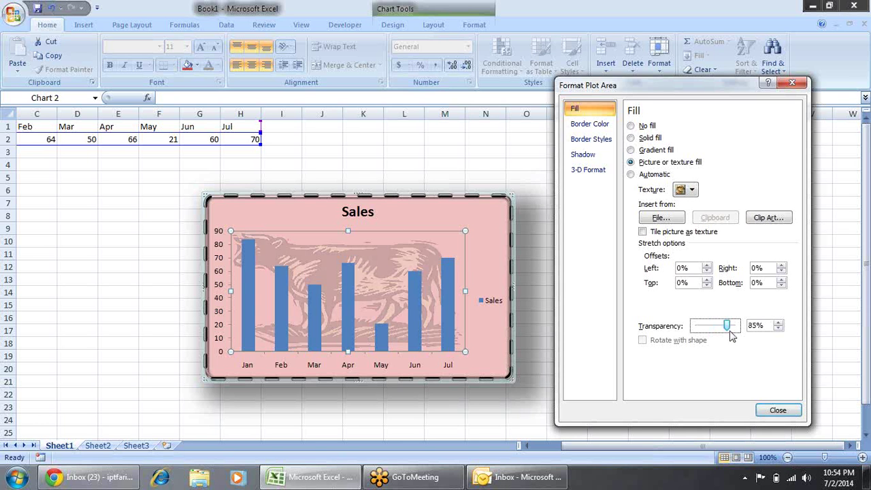
- Look over the plot area's border, shadow and 3-D options, then select the chart title
click(603, 126)
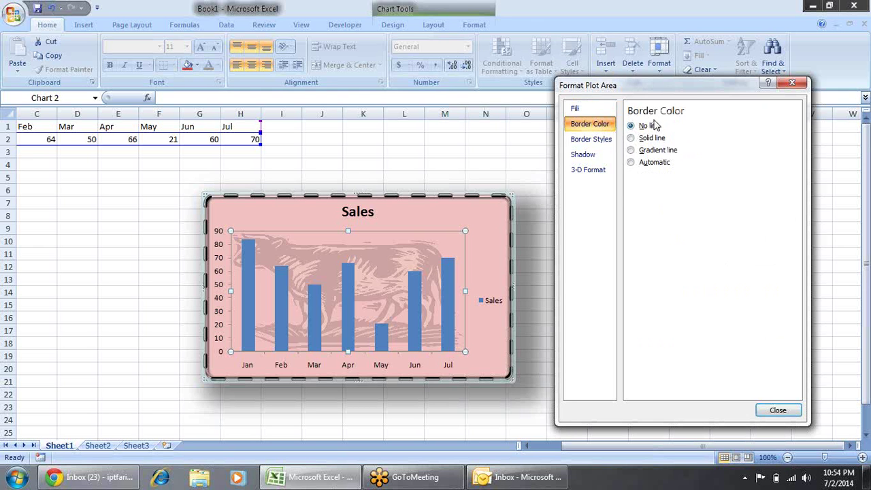
click(586, 144)
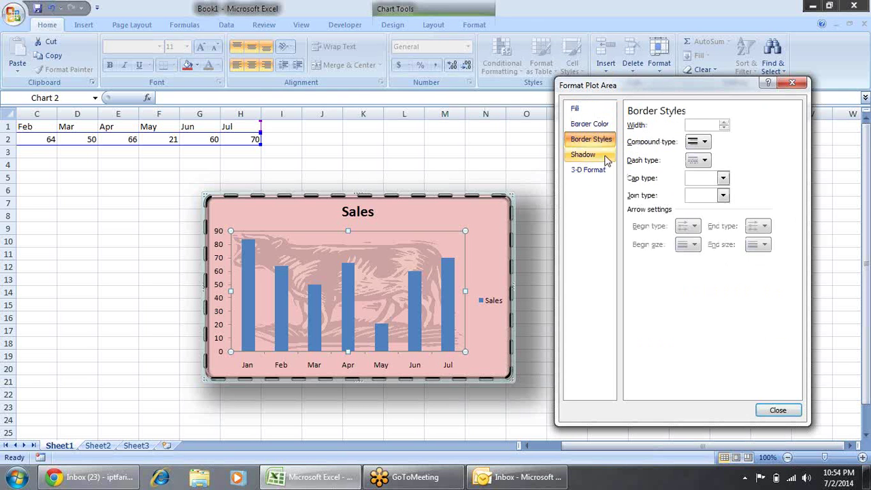
click(602, 155)
click(602, 173)
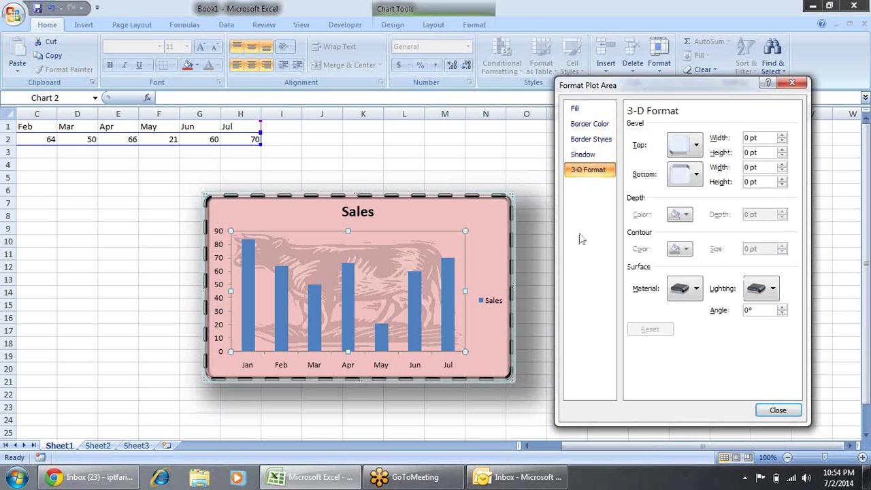
click(354, 212)
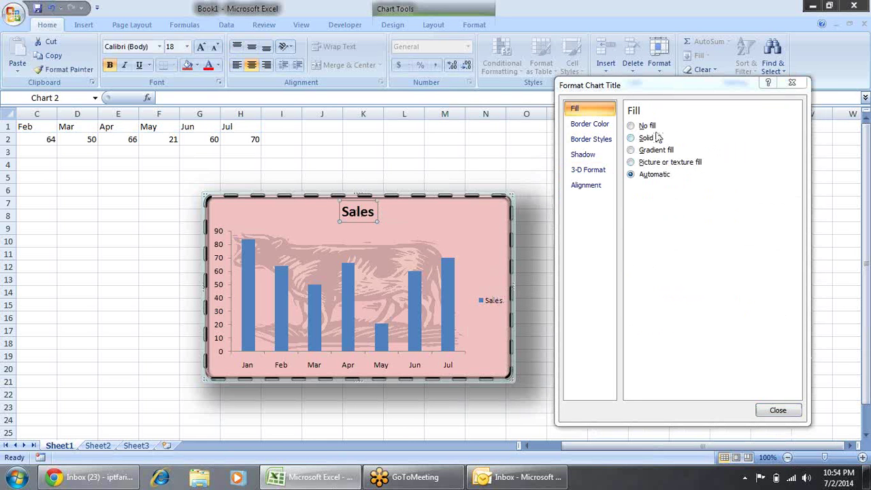
- Set the chart title's vertical alignment to Top Centered
click(601, 191)
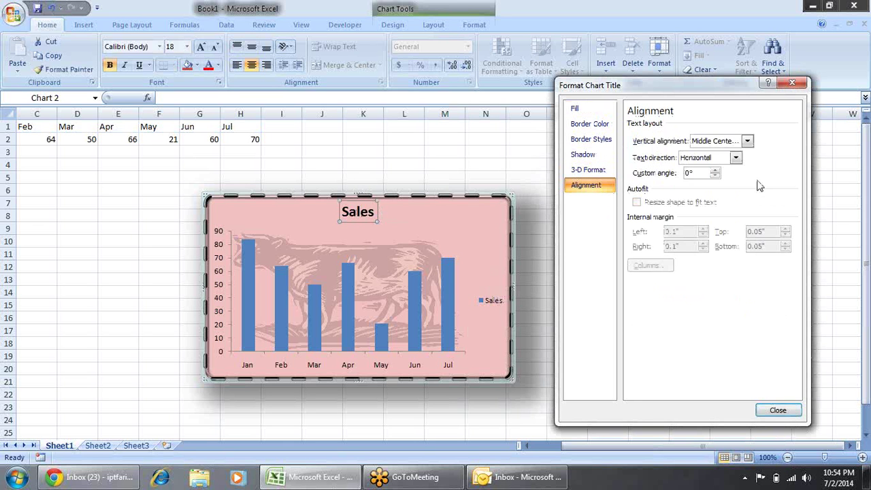
click(746, 141)
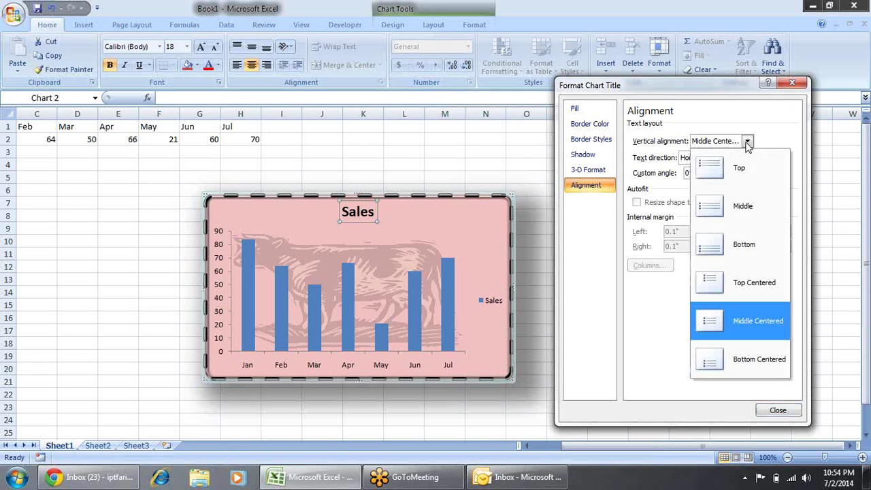
click(744, 204)
click(747, 141)
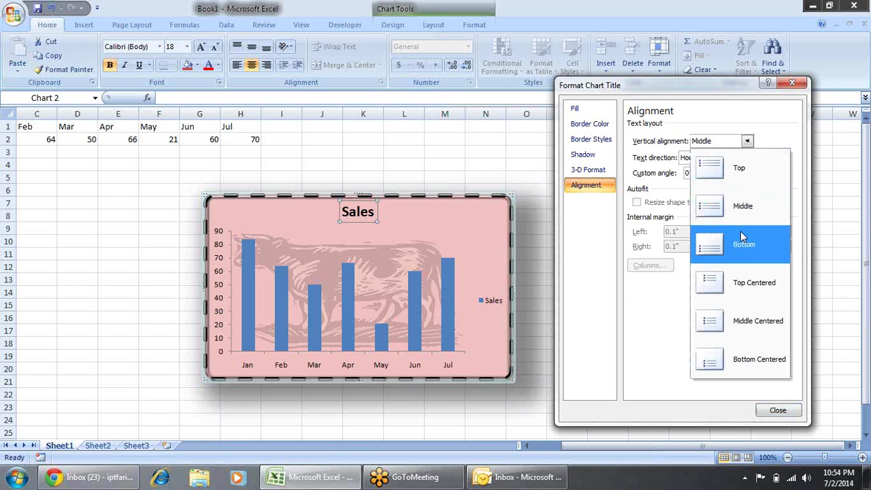
click(746, 301)
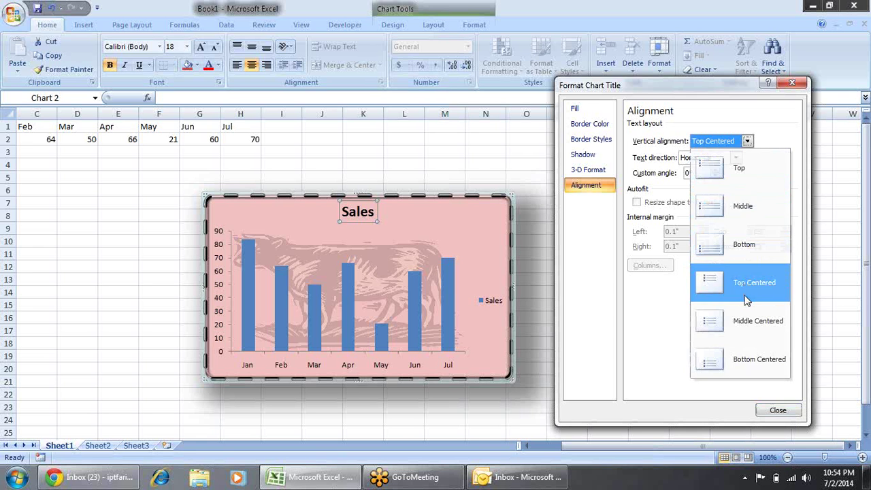
click(747, 140)
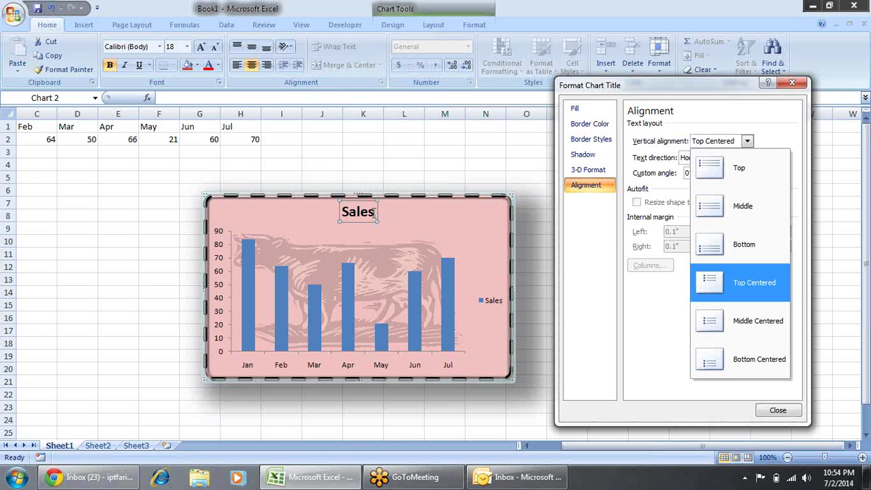
click(660, 334)
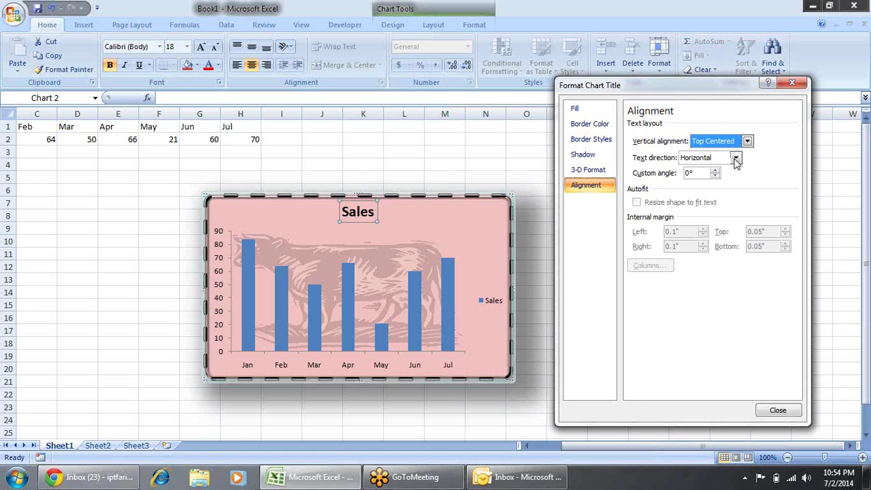
- Try 90°, 270° and stacked text directions, then set the title to Horizontal
click(735, 158)
click(715, 214)
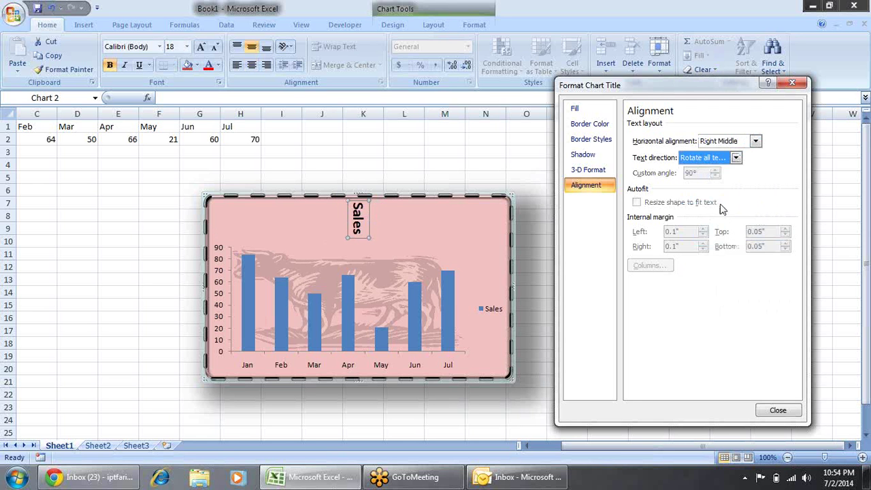
click(735, 157)
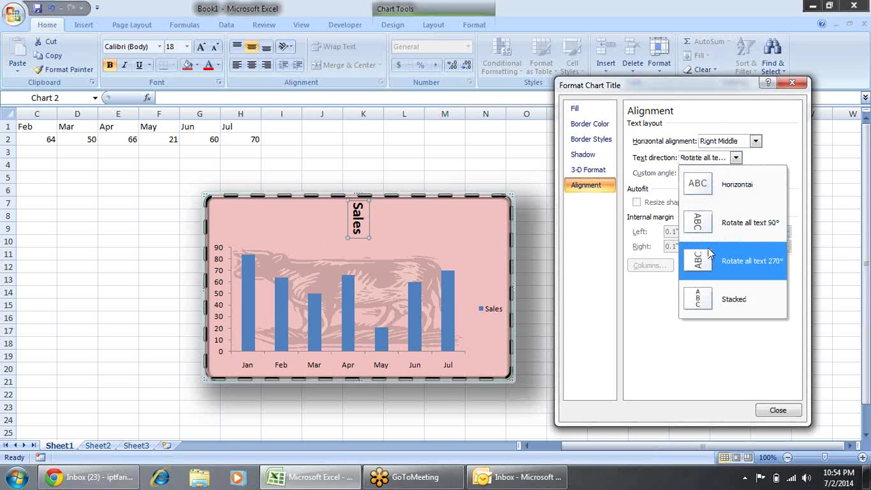
click(711, 258)
click(735, 158)
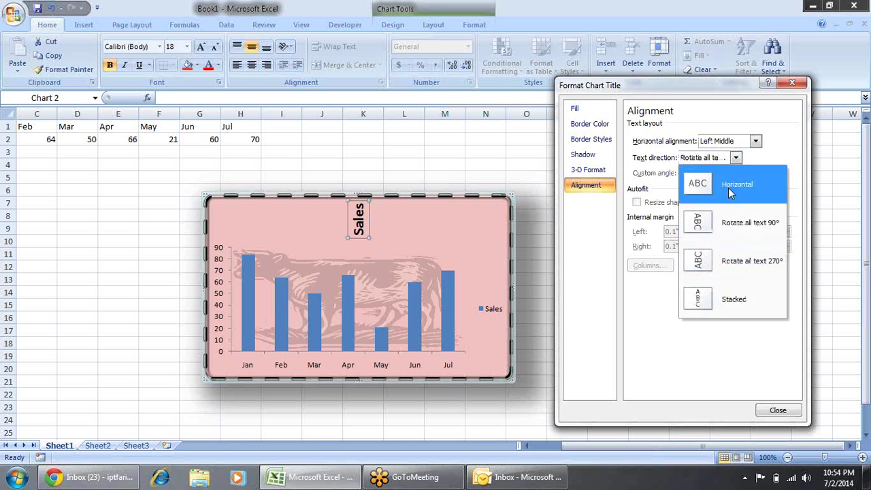
click(719, 302)
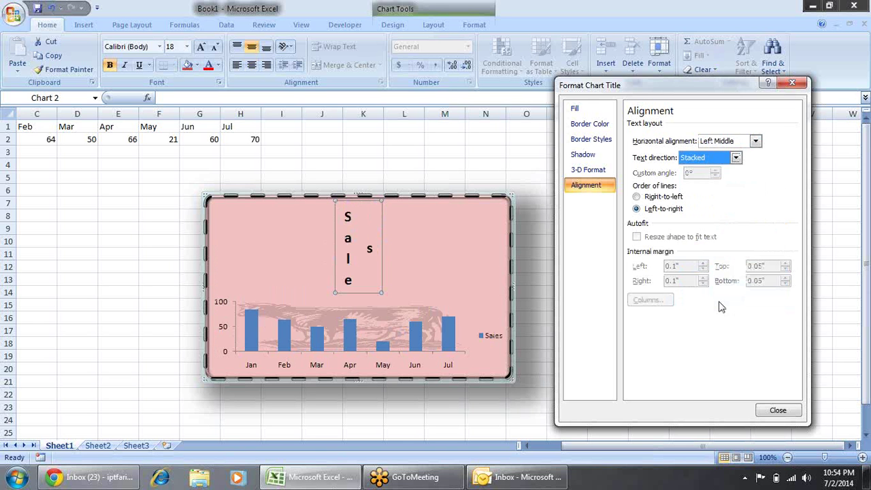
click(731, 155)
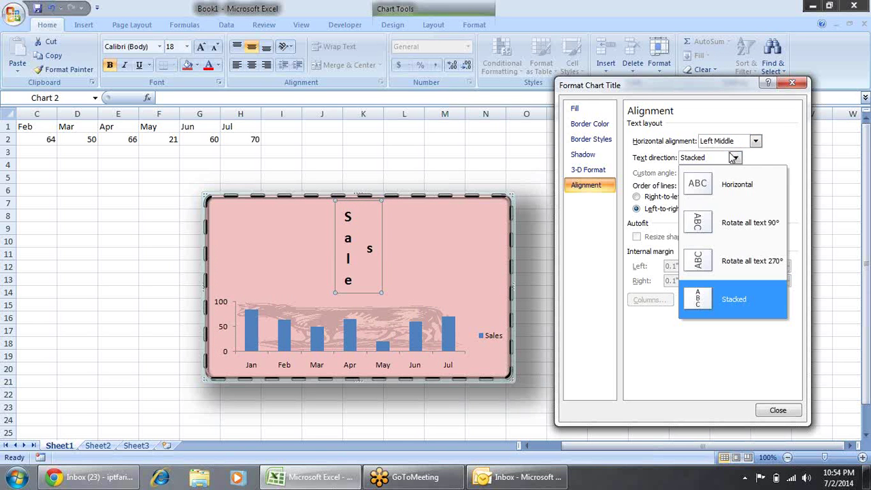
click(717, 195)
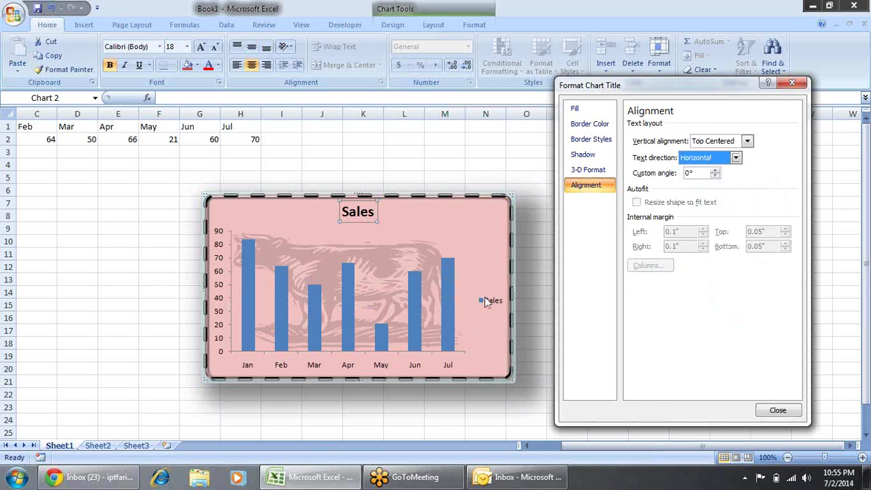
click(487, 301)
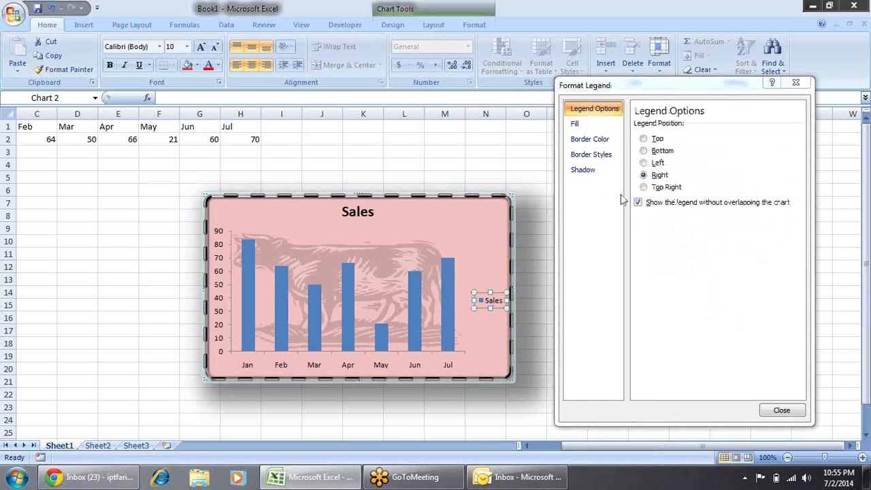
- Try the legend at Top, Bottom, Left, Right and Top Right, keeping it Right
click(643, 139)
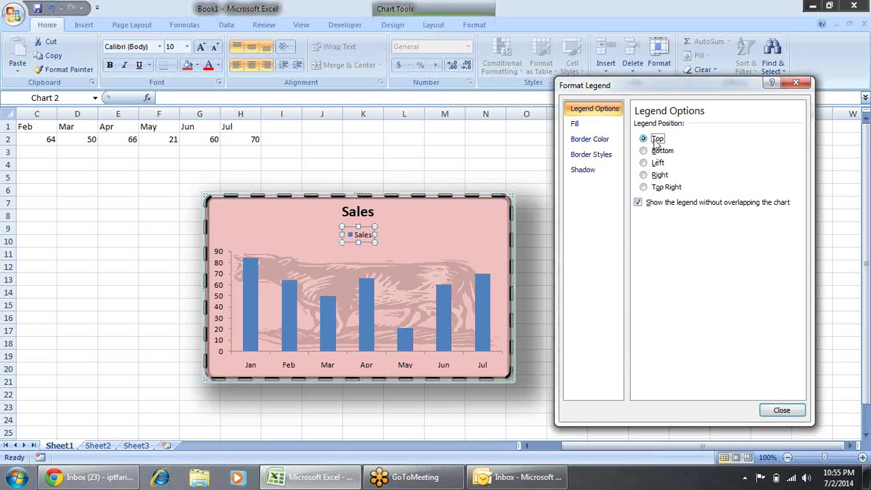
click(653, 150)
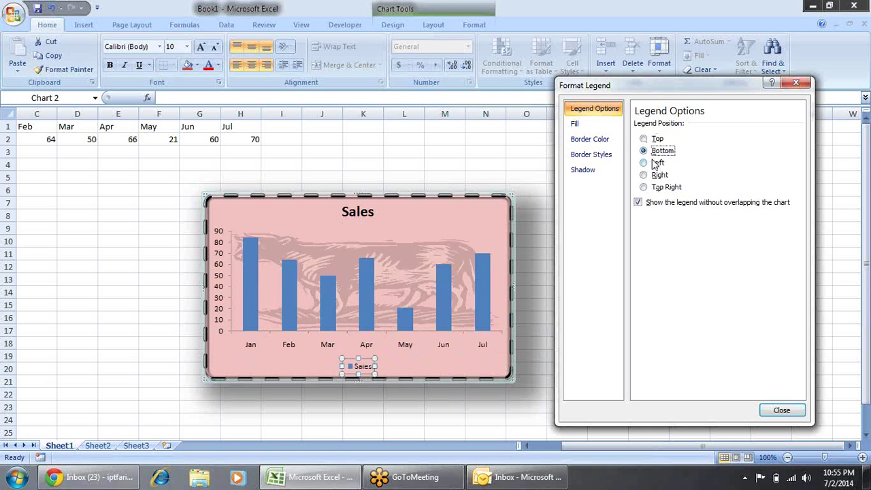
click(654, 164)
click(658, 176)
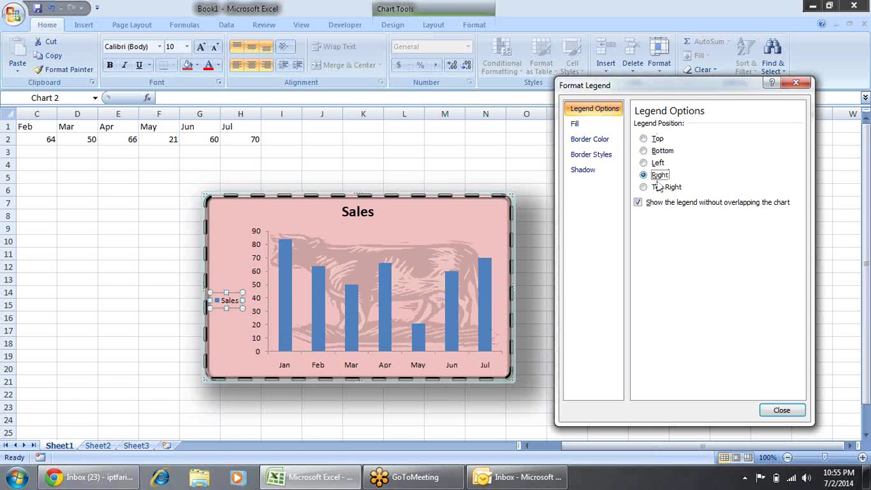
click(658, 188)
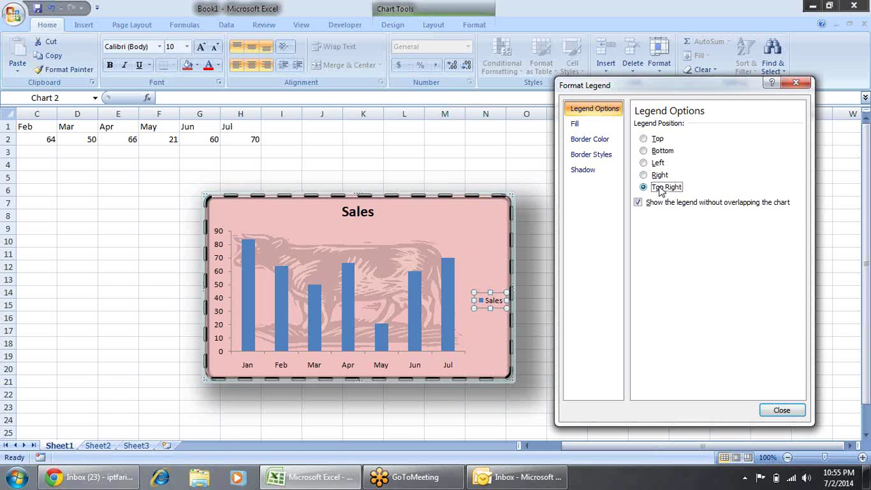
click(657, 176)
- Give the legend a drop shadow by adjusting its shadow transparency
click(592, 125)
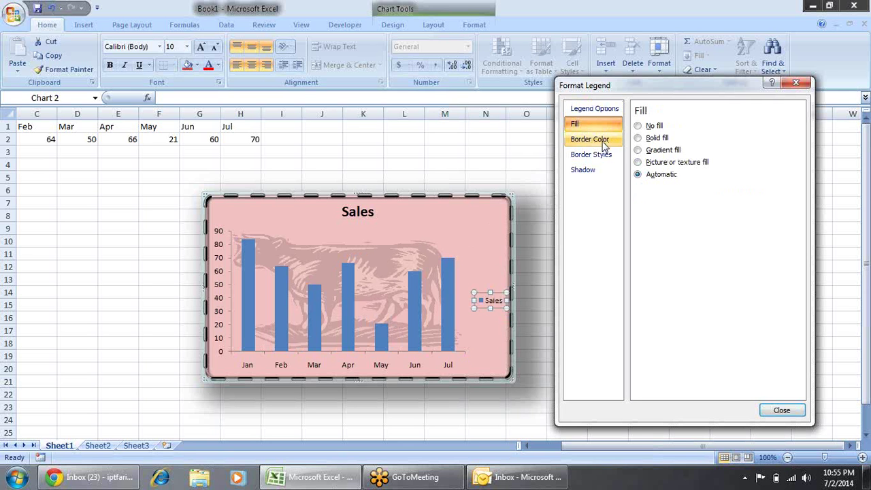
click(603, 143)
click(604, 156)
click(601, 172)
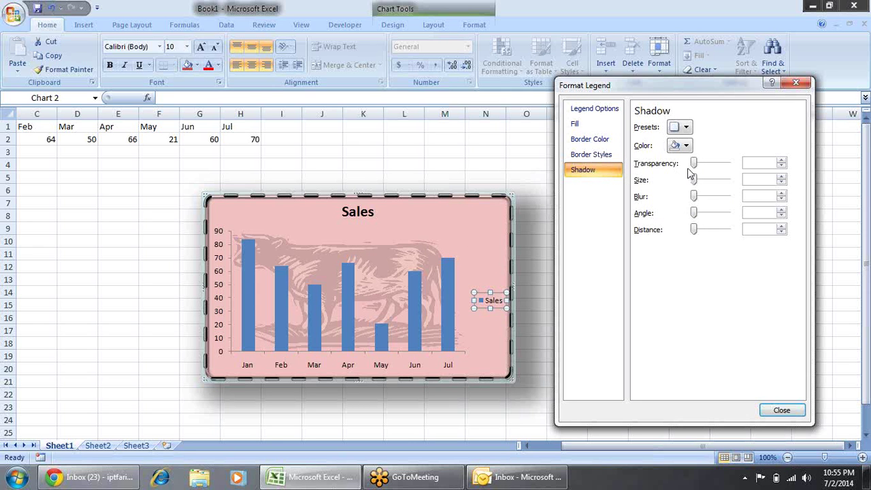
mouse_move(695, 165)
mouse_down()
mouse_move(738, 166)
mouse_move(689, 169)
mouse_up()
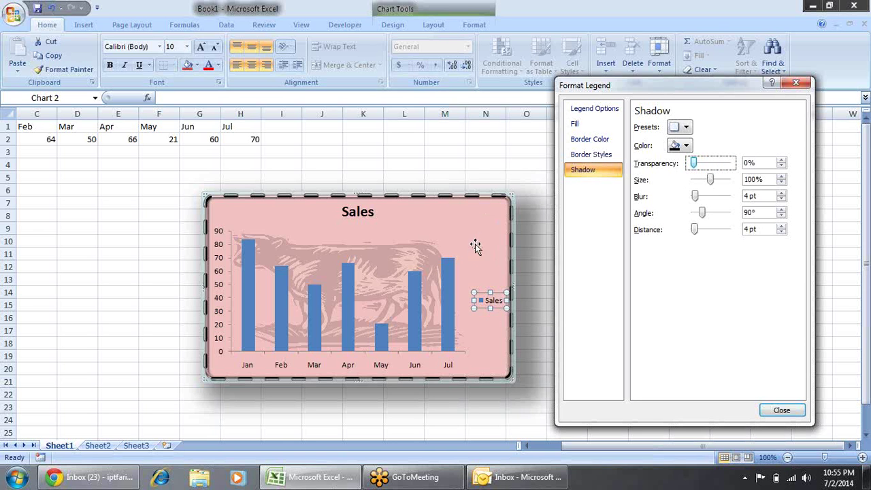
click(448, 366)
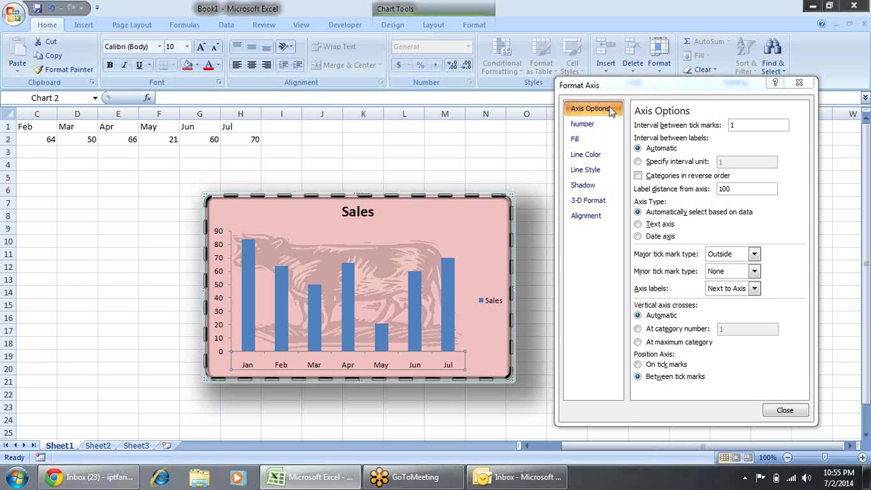
- Try reversing the month order on the horizontal axis, then keep the Jan to Jul order
click(656, 178)
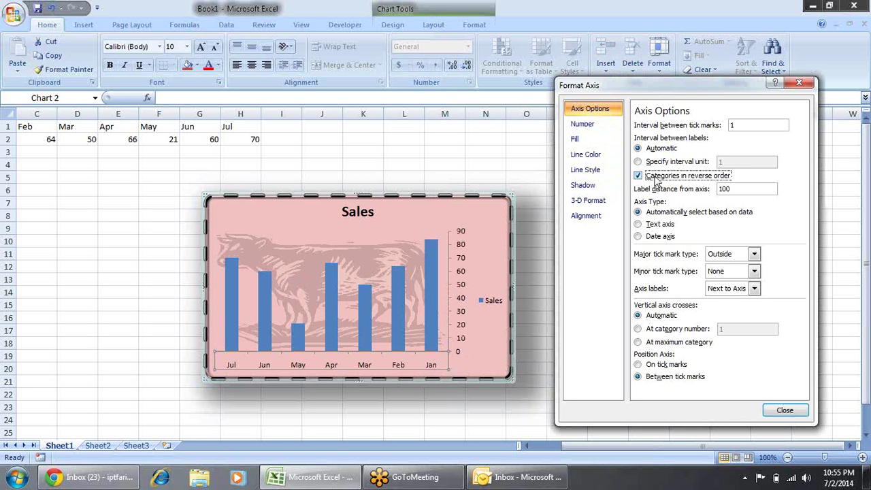
click(656, 178)
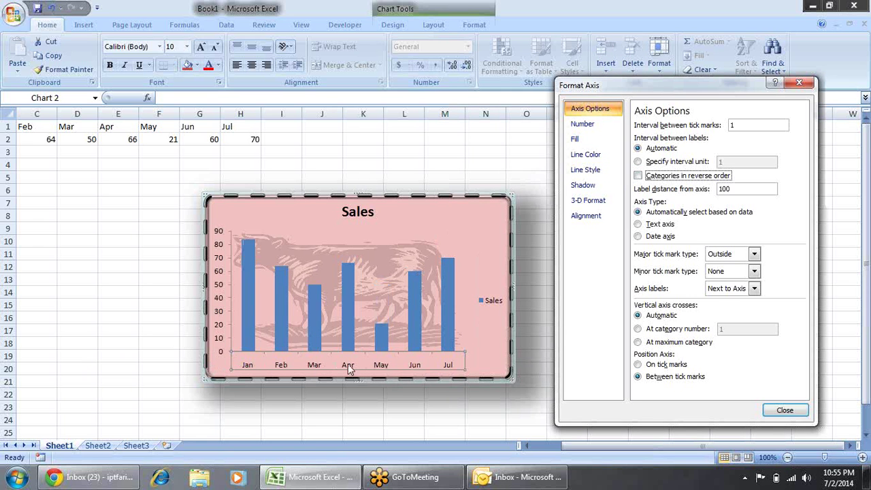
click(639, 175)
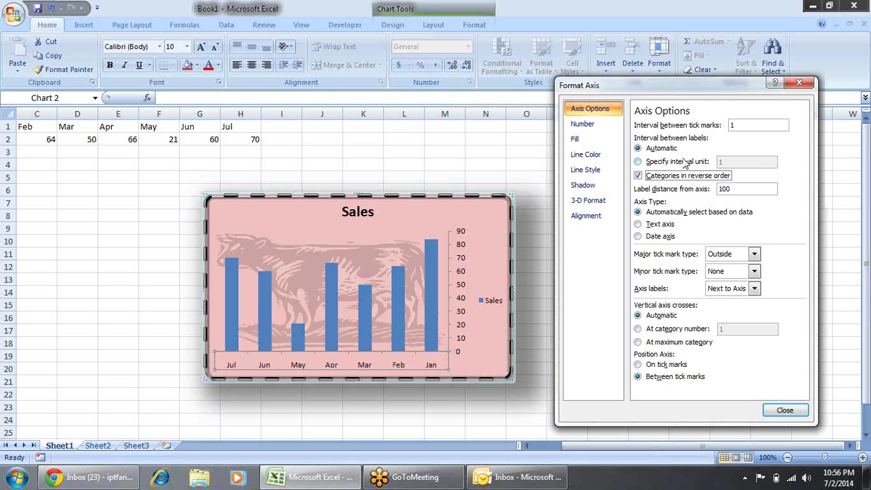
click(638, 176)
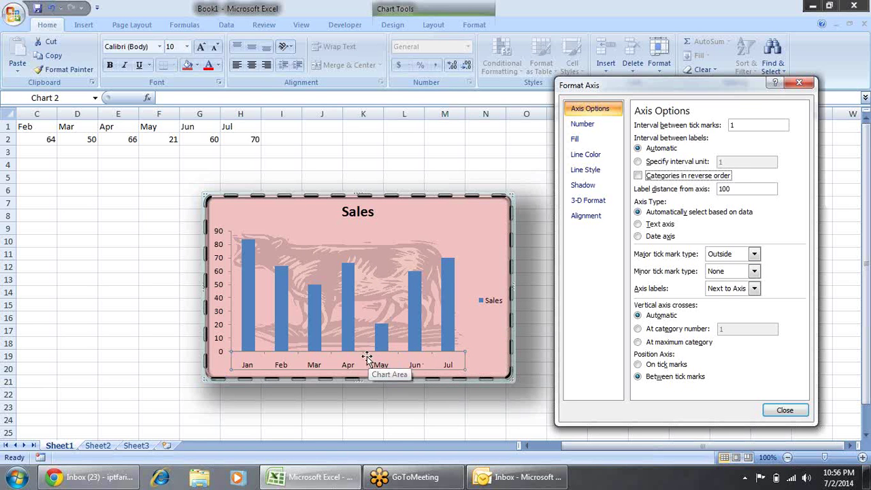
- Set both major and minor tick marks on the month axis to Outside
click(754, 253)
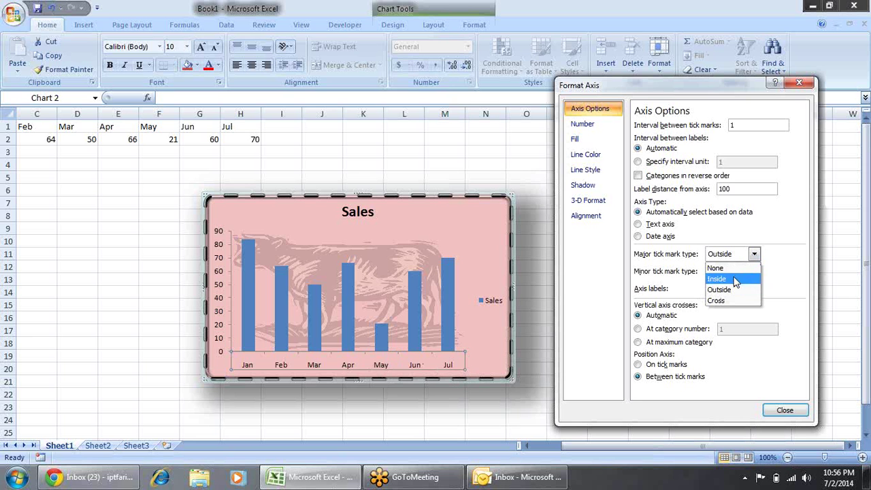
click(733, 269)
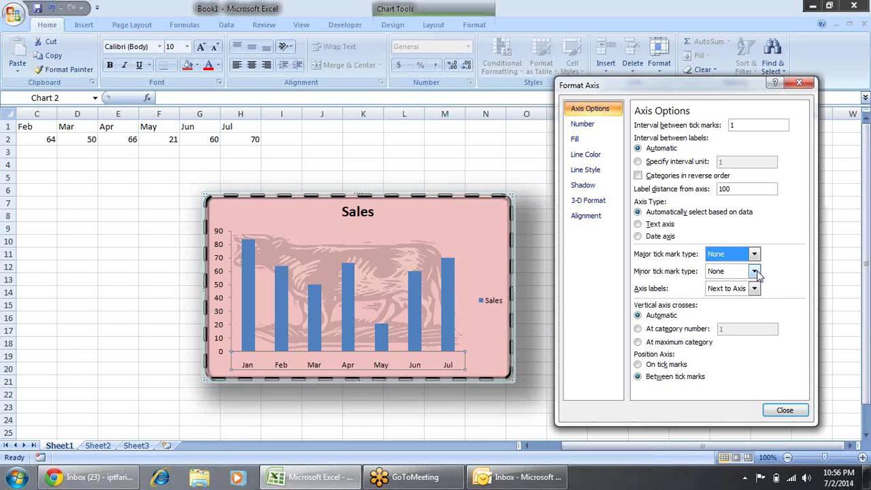
click(754, 271)
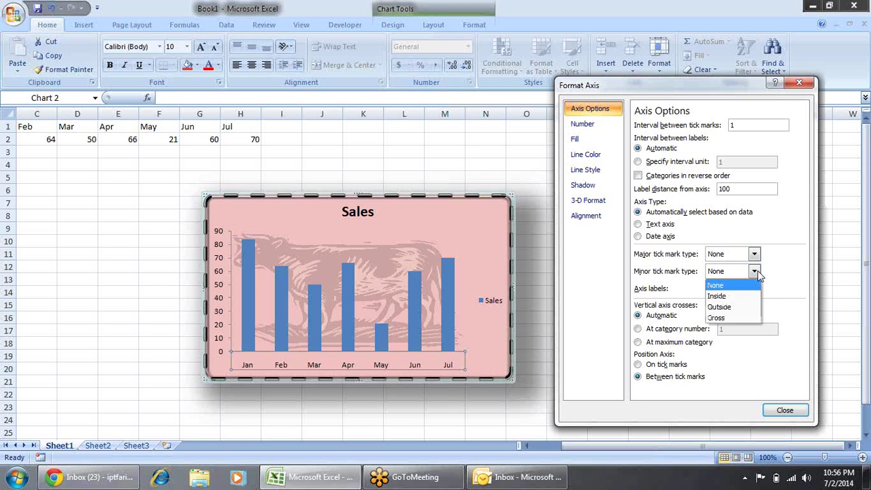
click(733, 297)
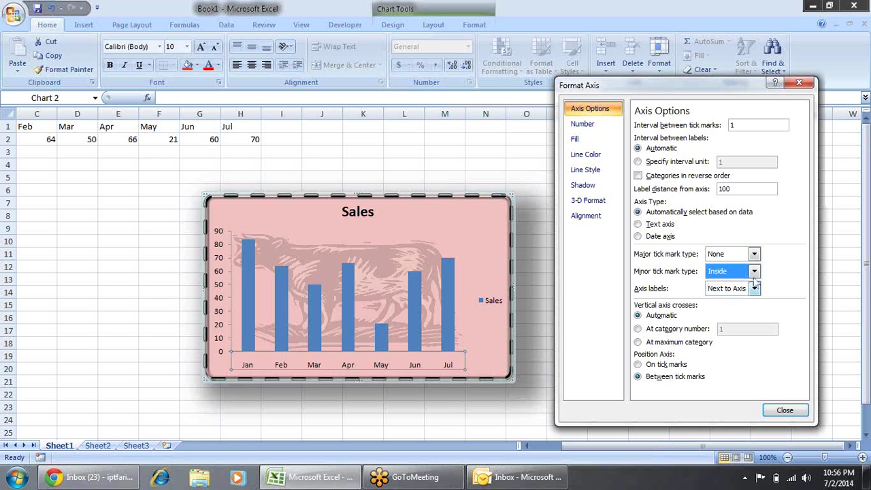
click(756, 272)
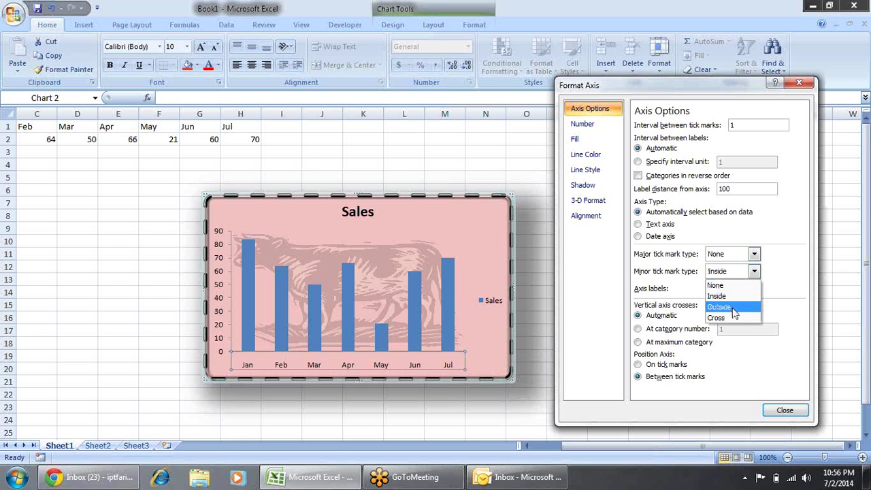
click(733, 308)
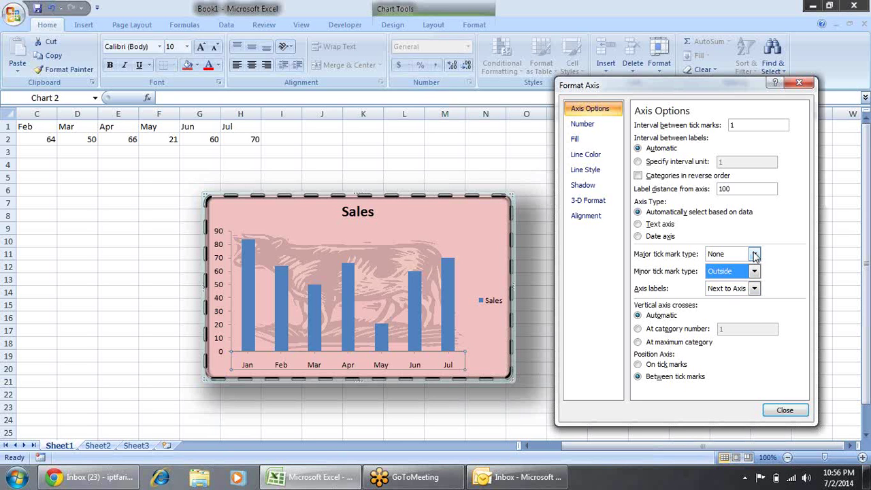
click(754, 254)
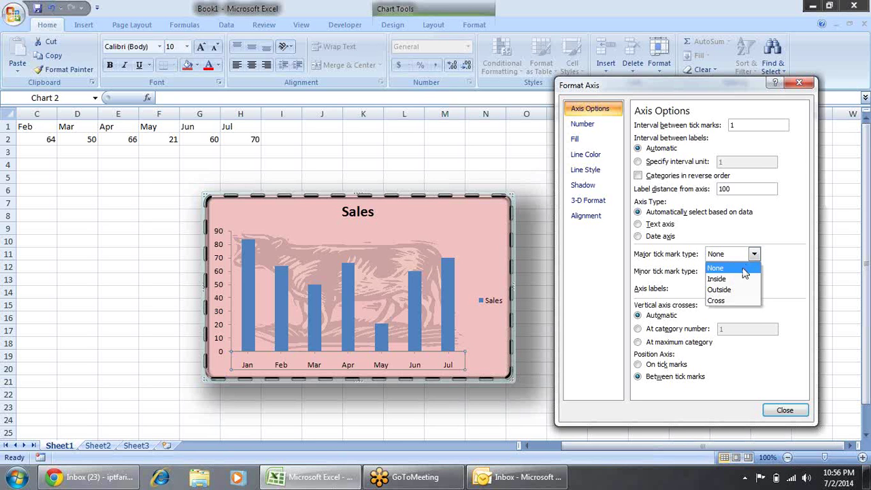
click(731, 291)
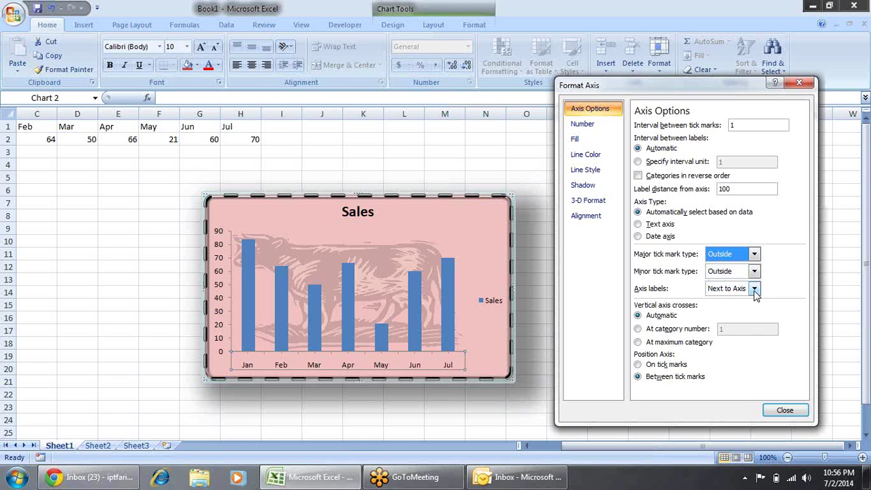
- After trying High, Low and None, set the month axis labels to Next to Axis
click(755, 290)
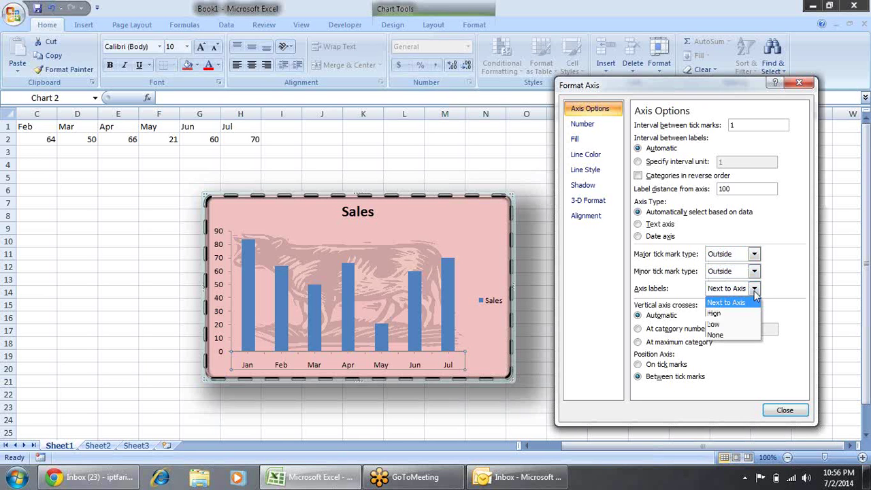
click(728, 314)
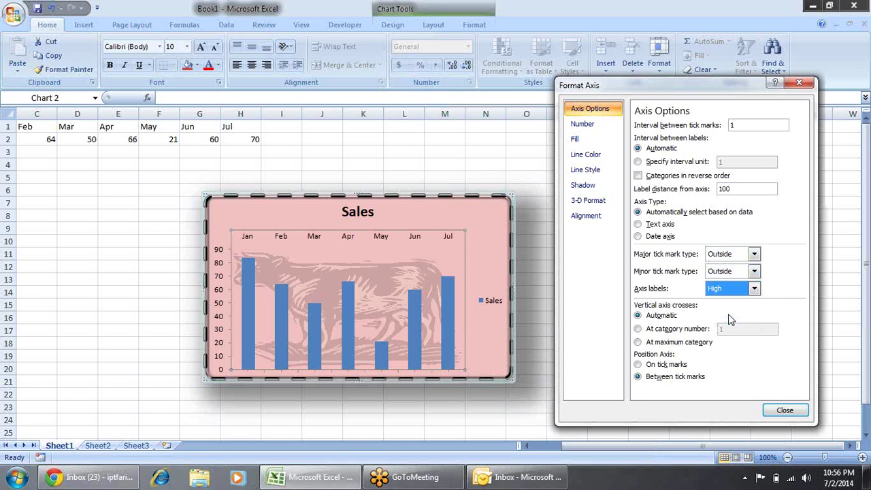
click(754, 289)
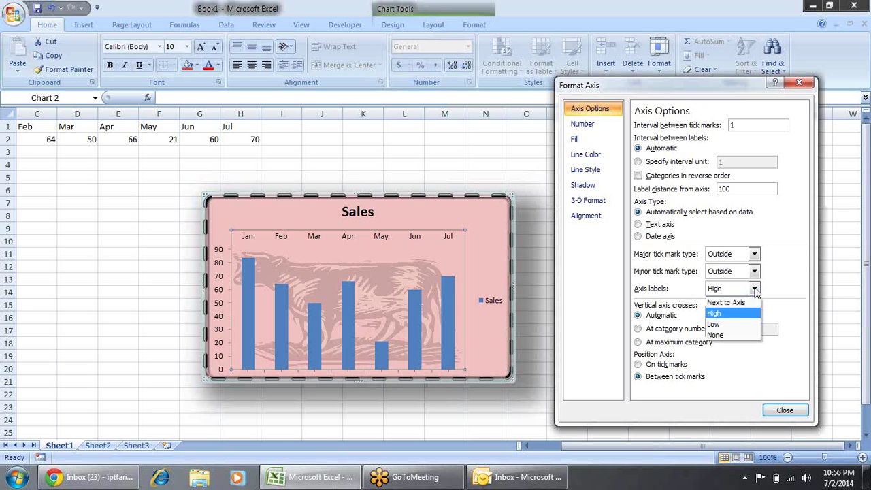
click(726, 326)
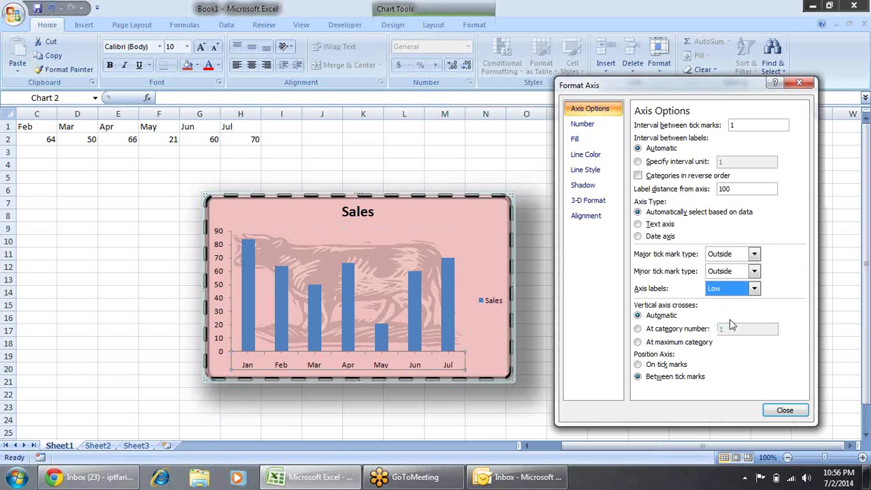
click(754, 289)
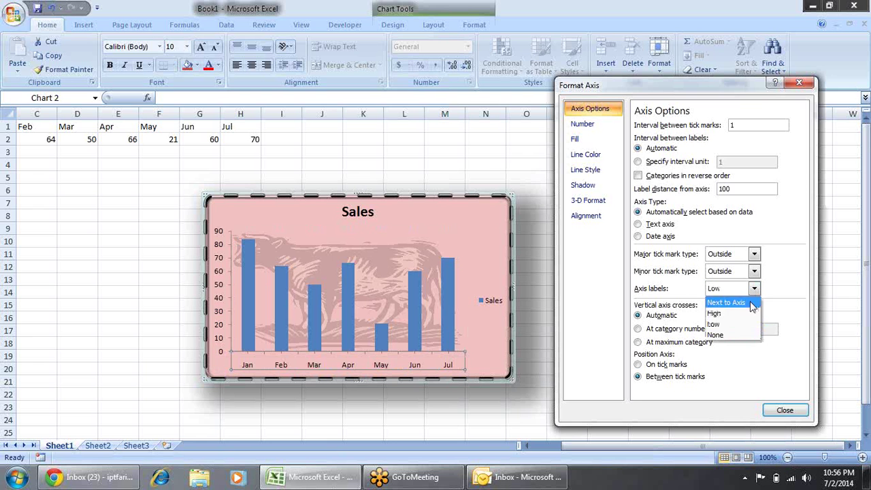
click(734, 335)
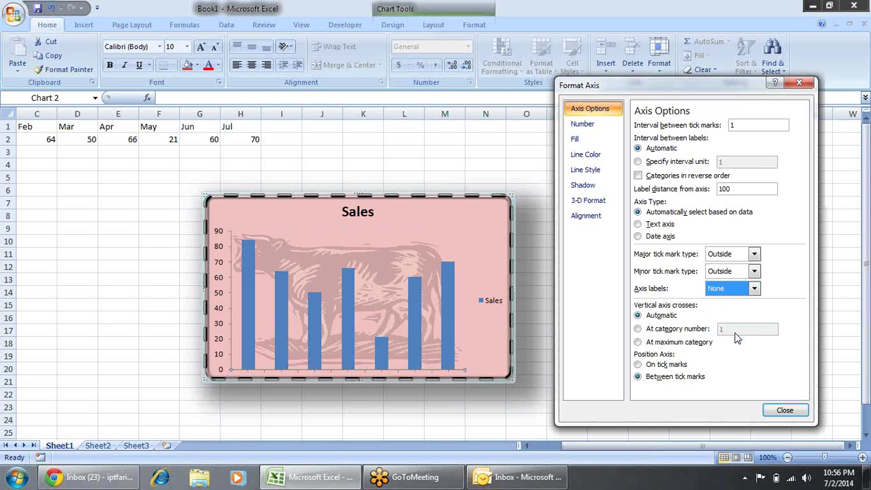
click(754, 289)
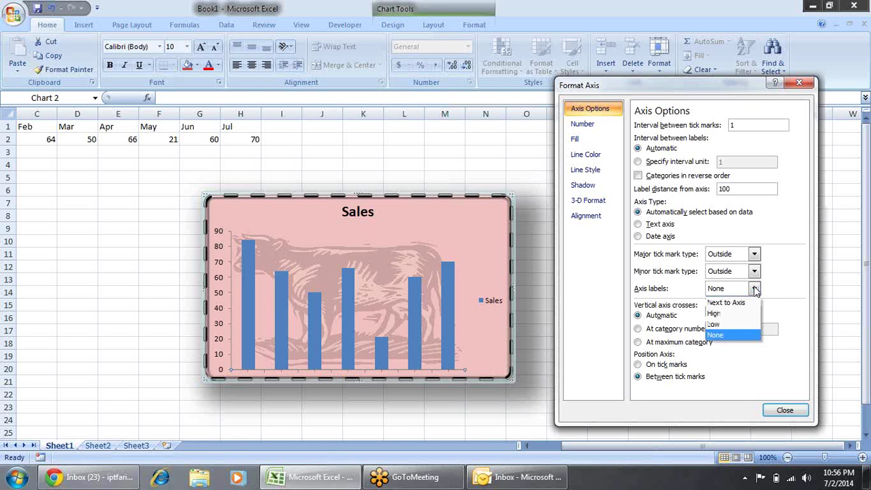
click(727, 304)
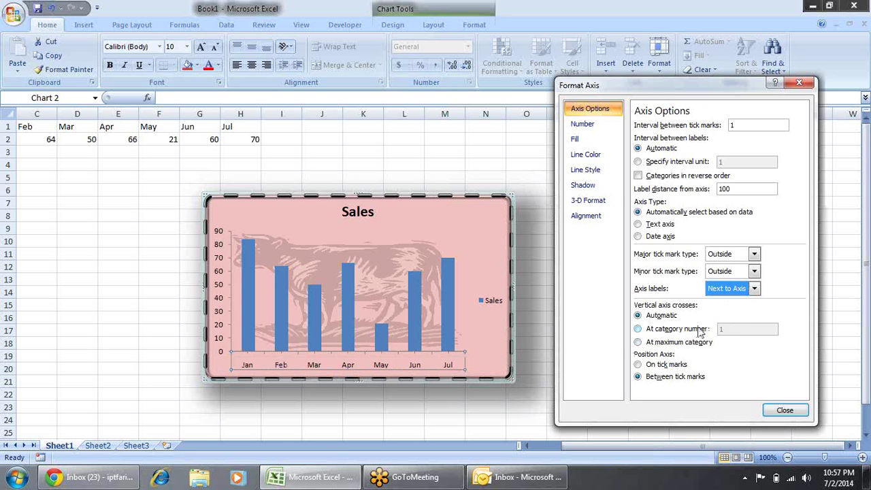
- Format the vertical axis values as Currency with 2 decimals, running $0.00 to $90.00
click(584, 128)
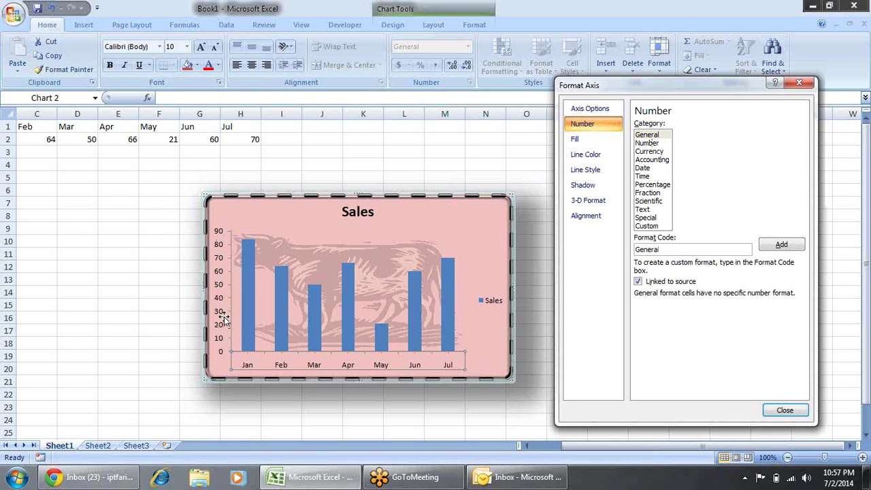
click(219, 284)
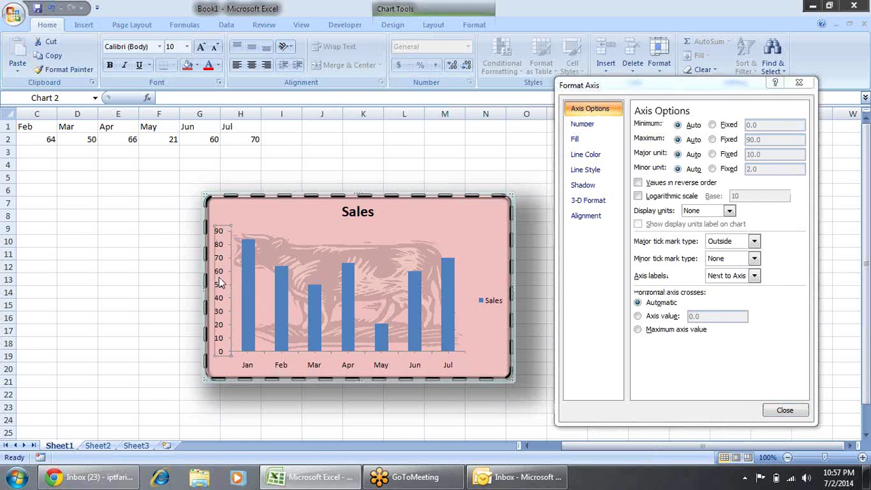
click(608, 130)
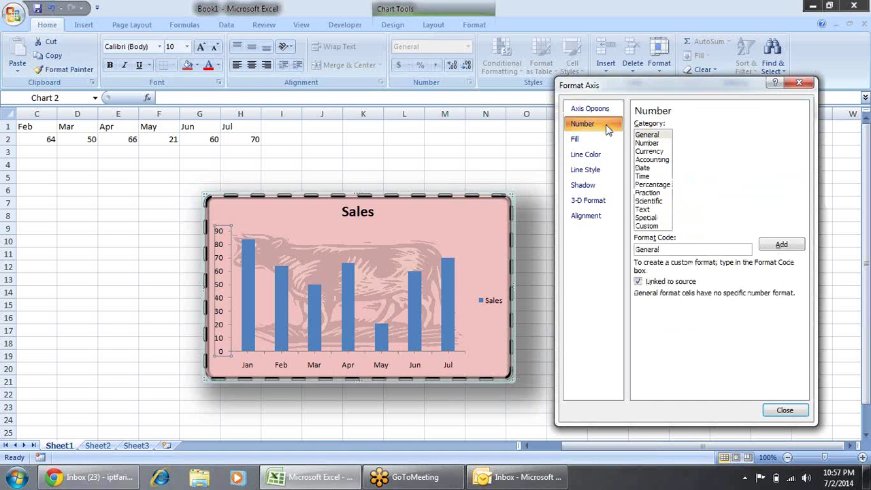
click(660, 152)
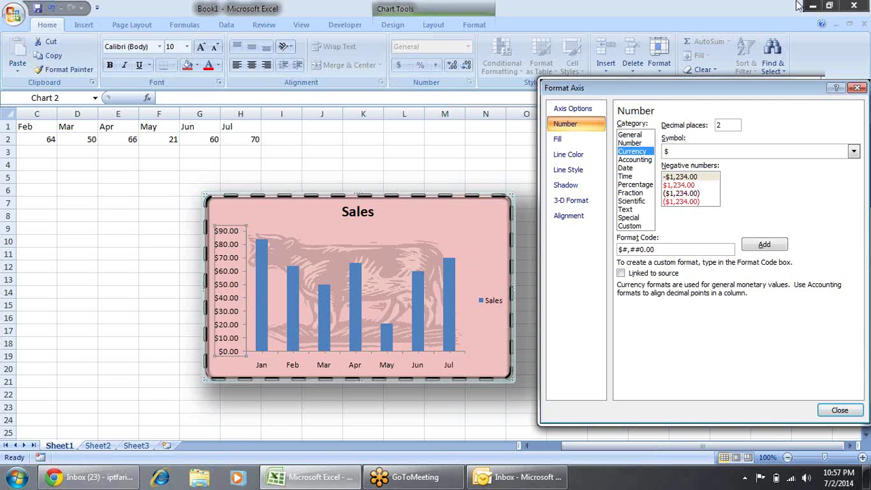
- Give the vertical axis labels a solid Dark Blue, Text 2, Lighter 60% fill instead of dark orange
click(558, 141)
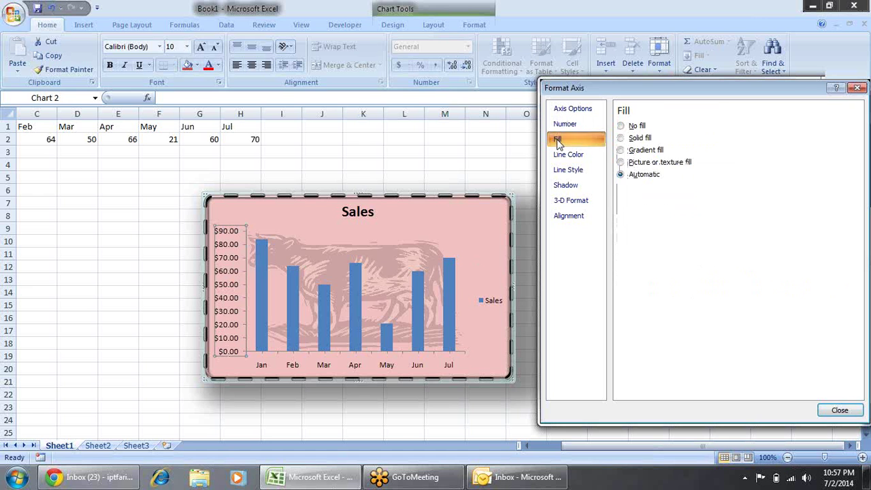
click(650, 152)
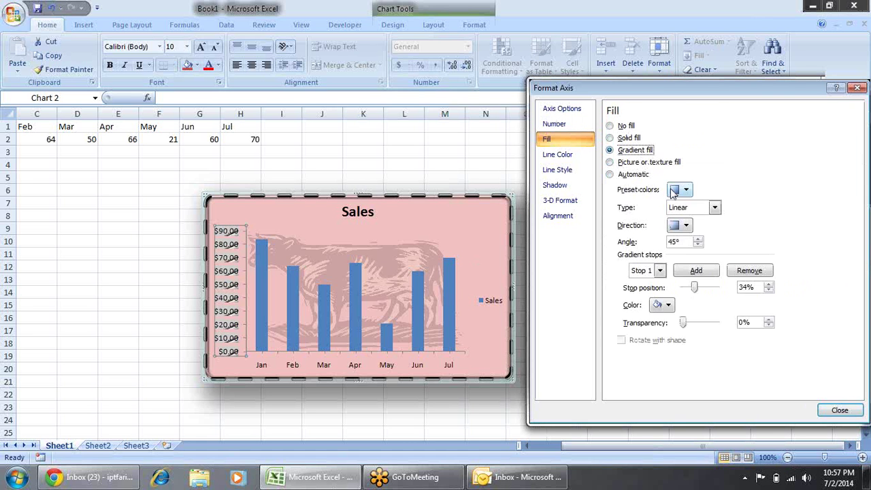
click(624, 139)
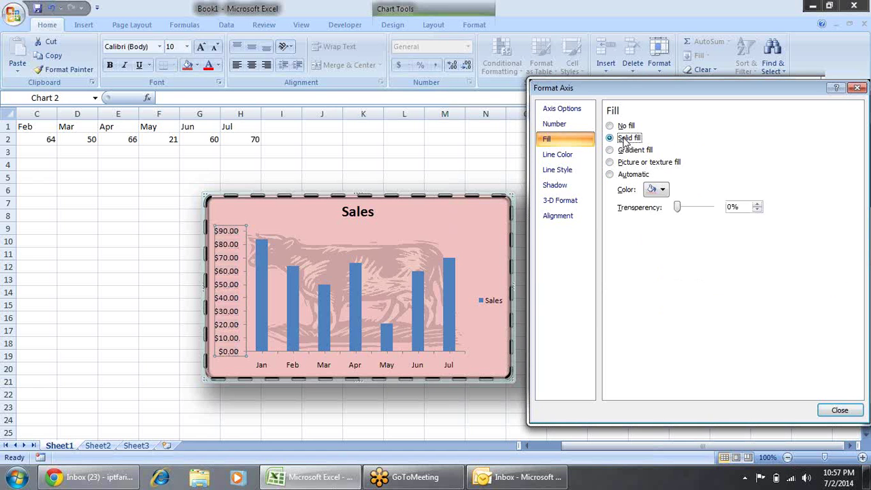
click(662, 190)
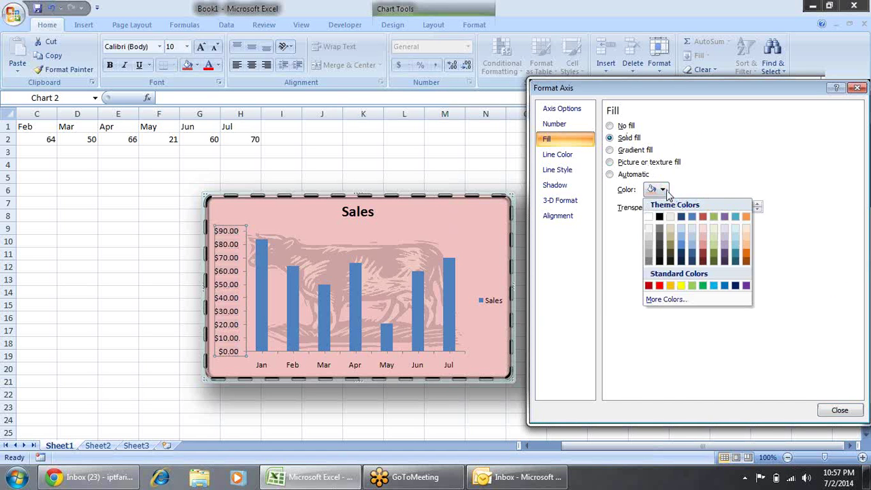
click(745, 262)
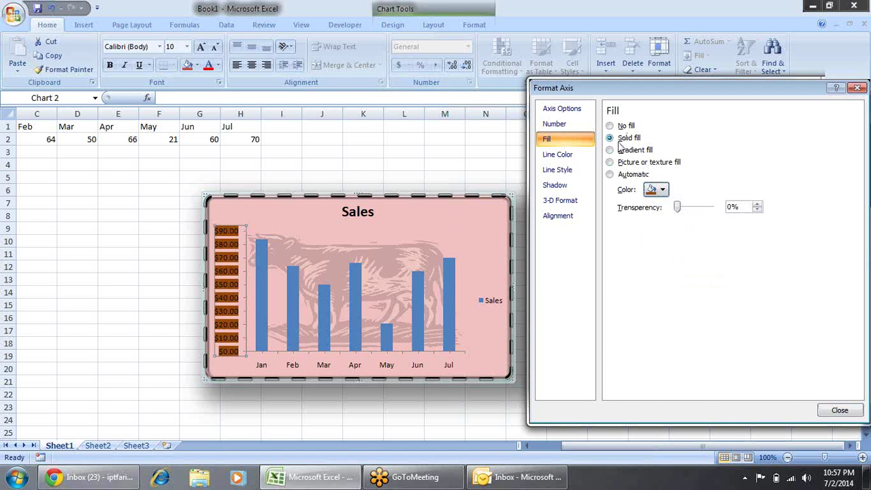
click(658, 190)
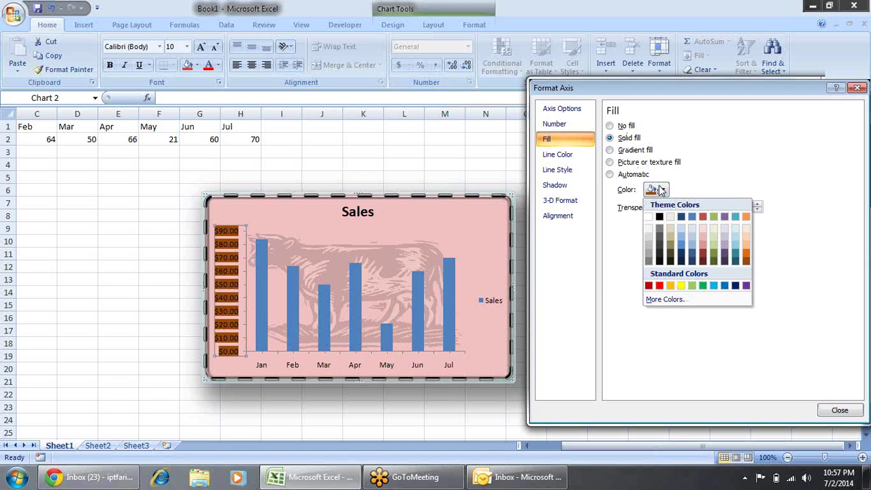
click(681, 238)
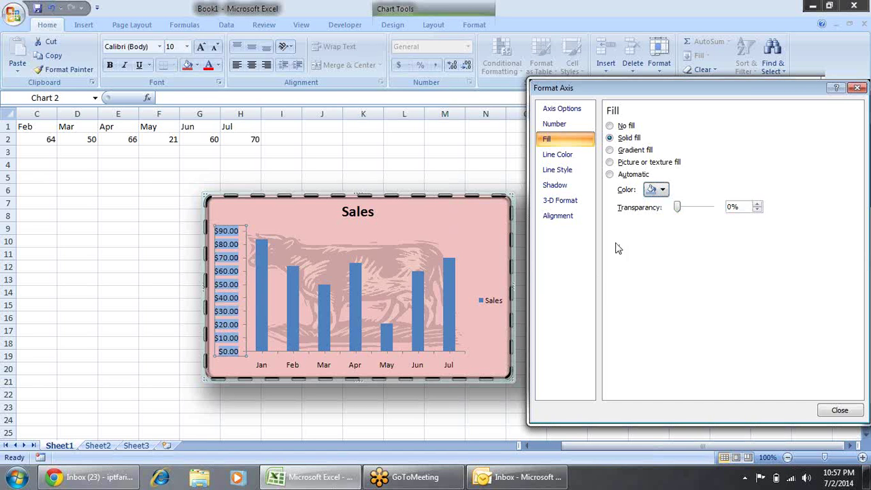
click(583, 157)
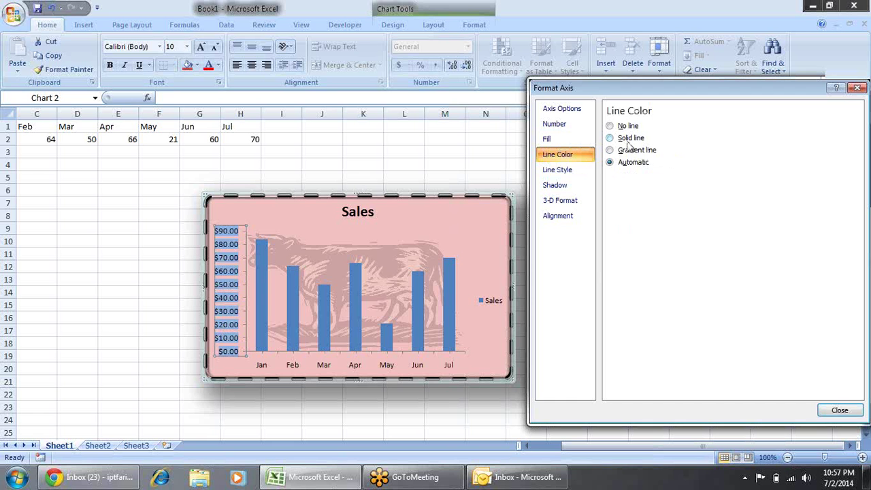
- Go through the axis Line Style, Shadow and 3-D Format pages to reach Alignment settings
click(574, 172)
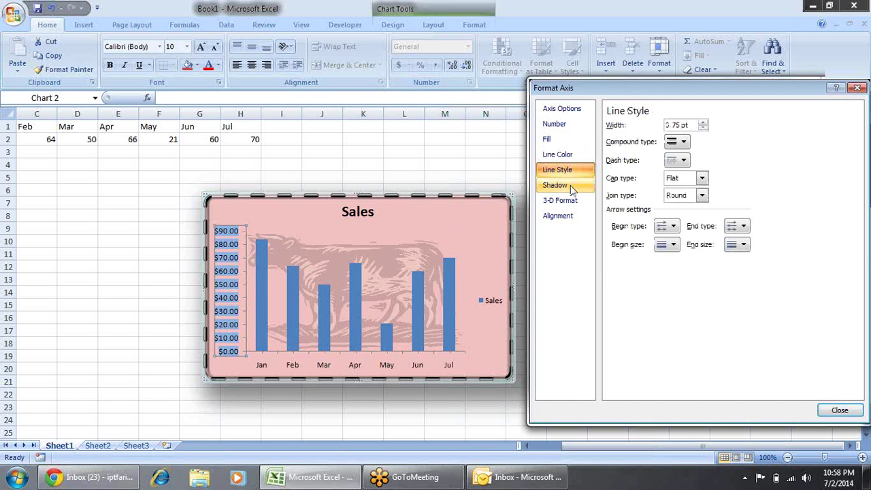
click(571, 188)
click(567, 201)
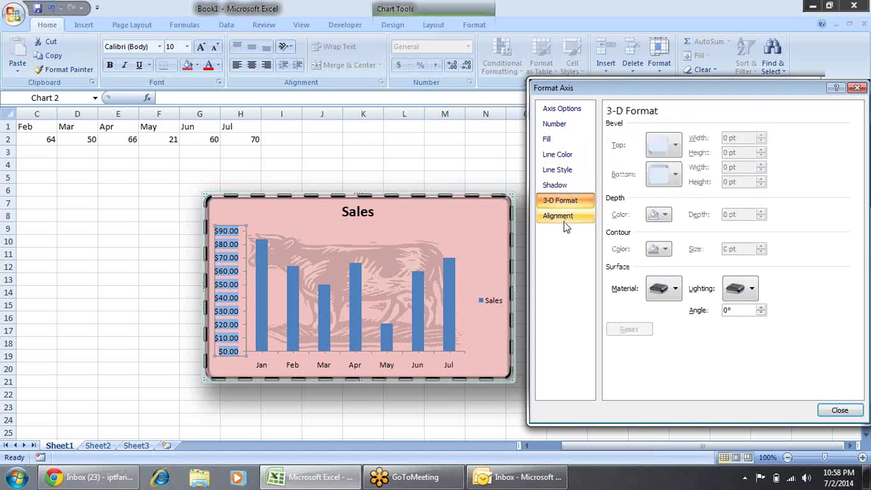
click(565, 228)
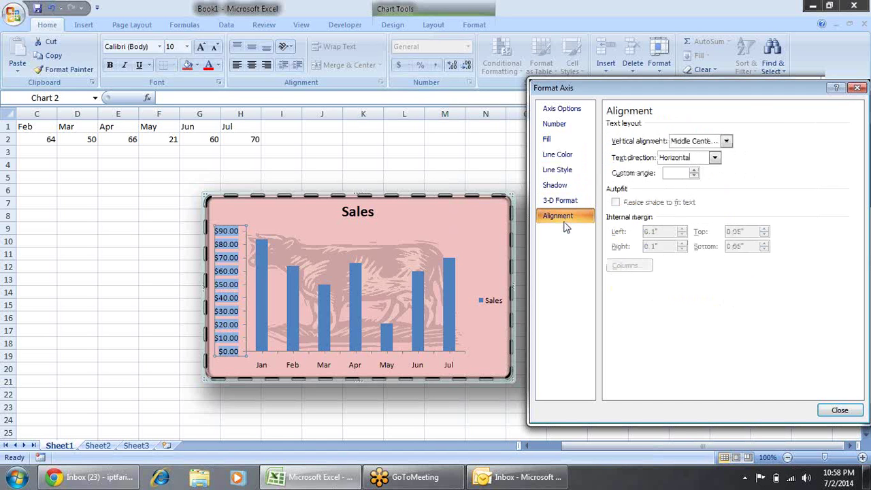
- Set the vertical axis label alignment to Bottom Centered instead of Top Centered
click(726, 142)
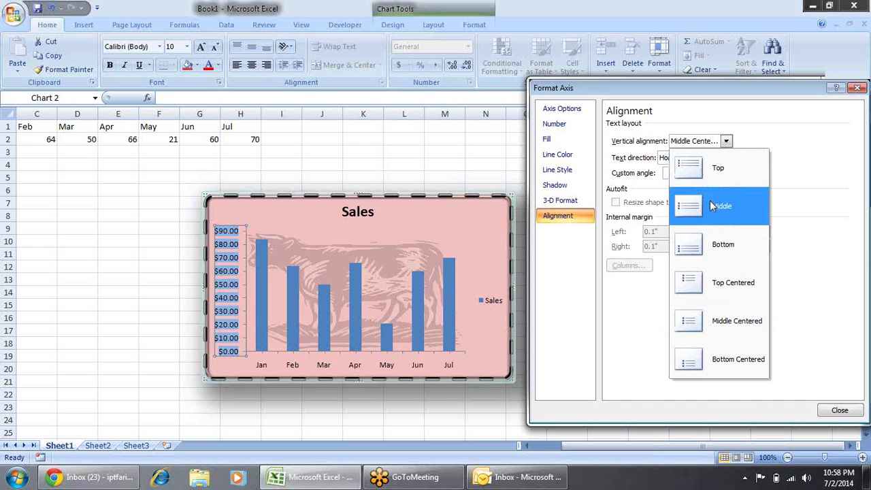
click(709, 283)
click(726, 141)
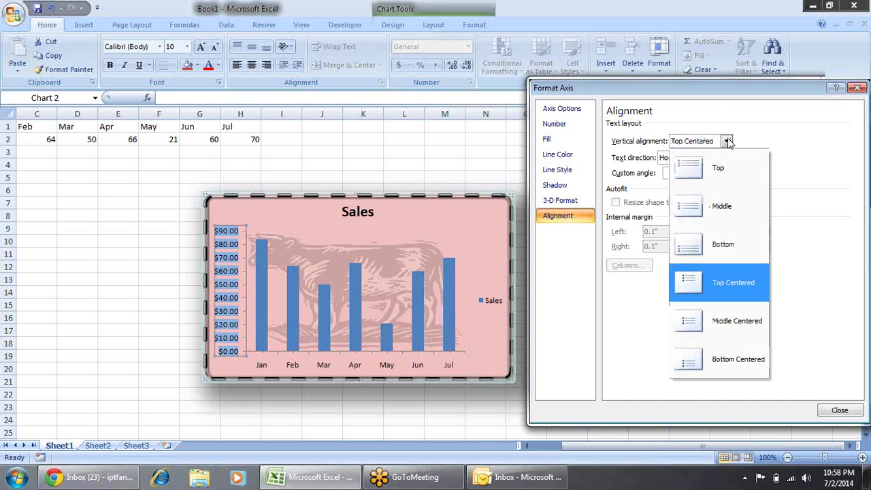
click(724, 358)
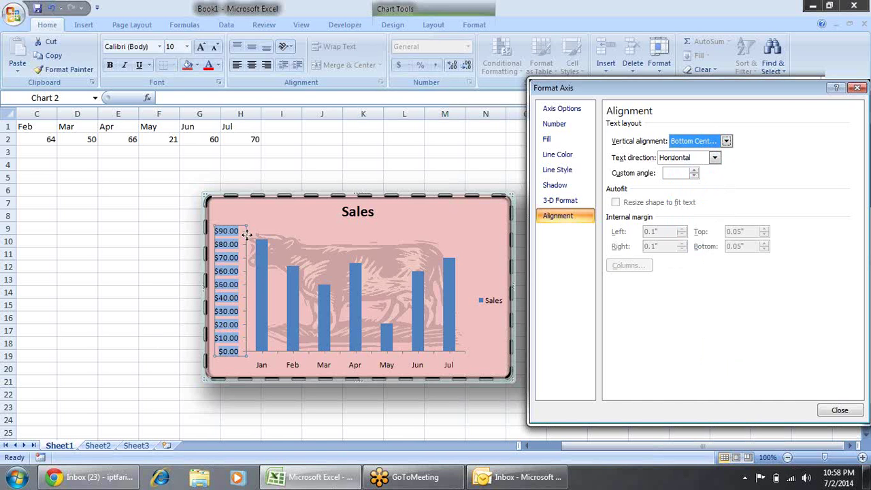
- Keep the axis label text direction Horizontal after trying Rotate 90°, and select the Sales columns
click(714, 157)
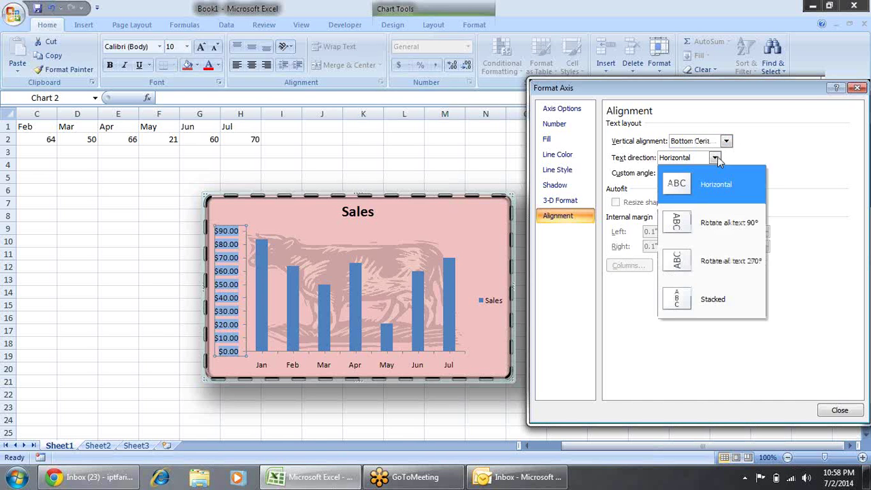
click(699, 223)
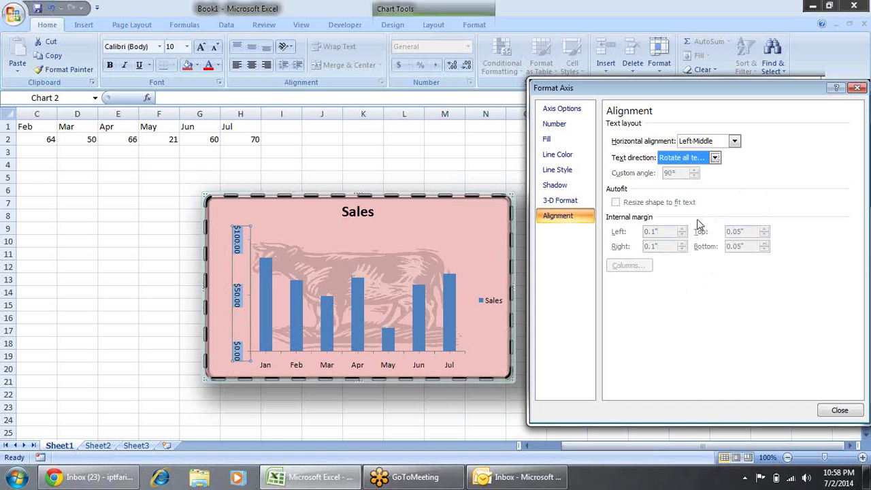
click(714, 157)
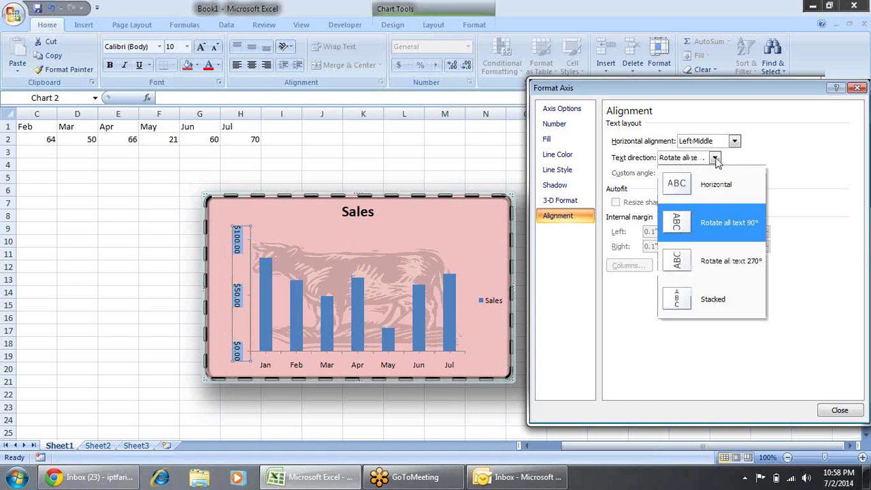
click(710, 185)
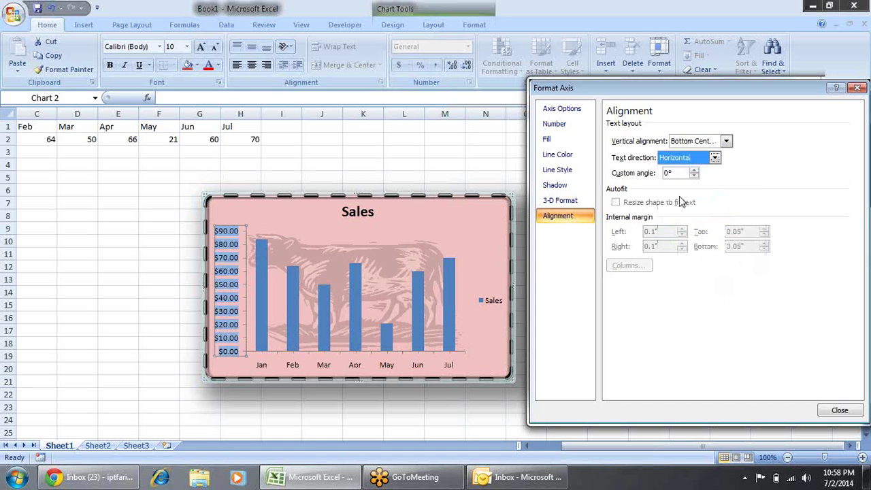
click(264, 251)
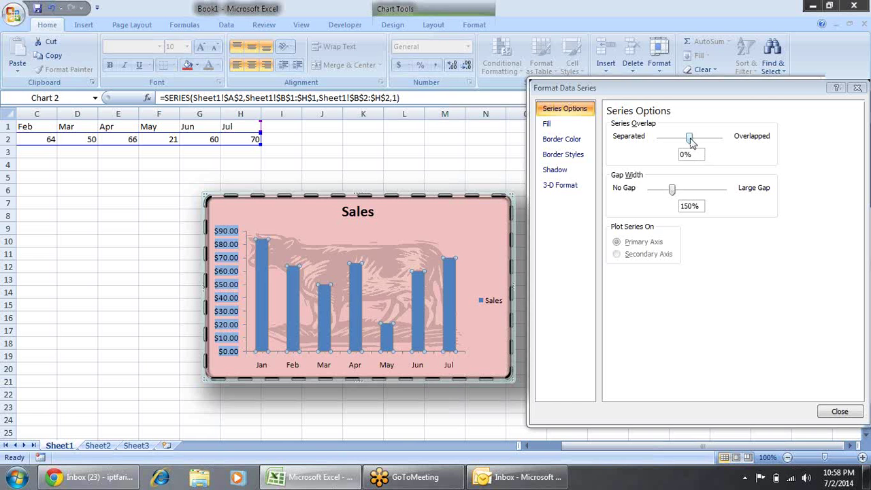
- Drag the Sales series overlap to about -86% so its bars sit separated
drag(691, 140, 658, 141)
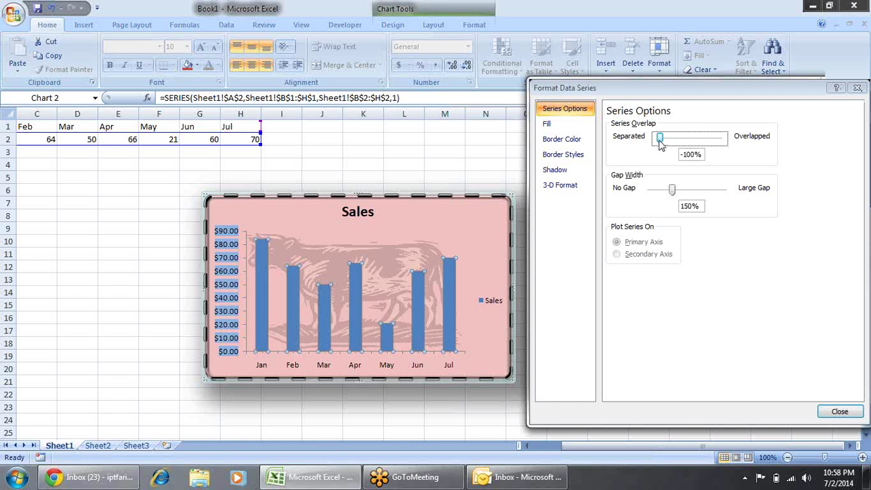
mouse_move(661, 140)
mouse_down()
mouse_move(730, 145)
mouse_move(695, 140)
mouse_move(668, 149)
mouse_up()
- Close the series formatting and enter the row label Target in A3
click(840, 408)
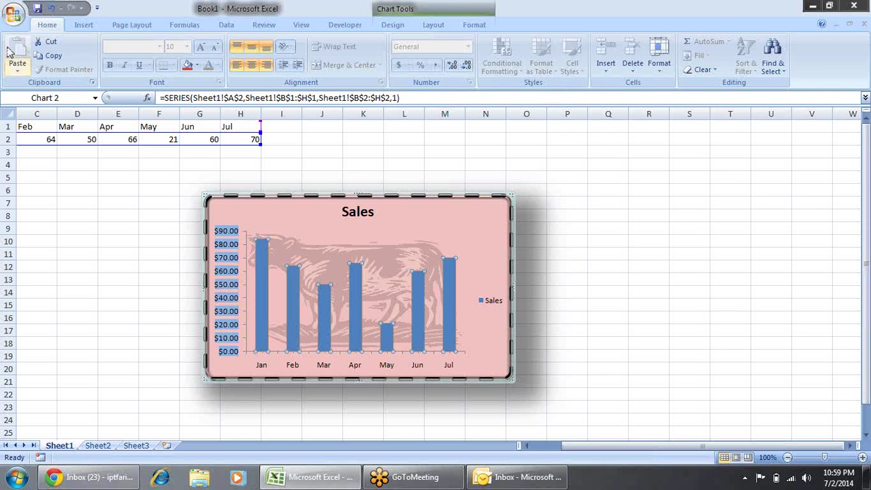
click(53, 138)
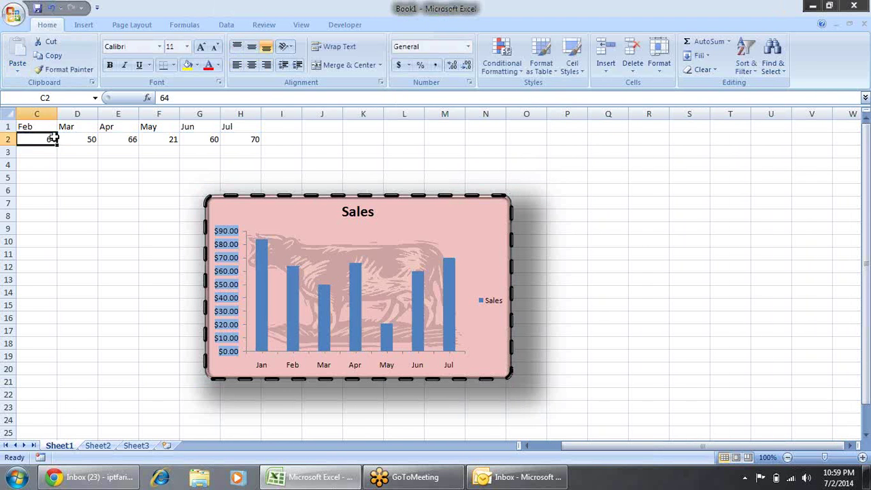
key(Home)
key(ctrl+c)
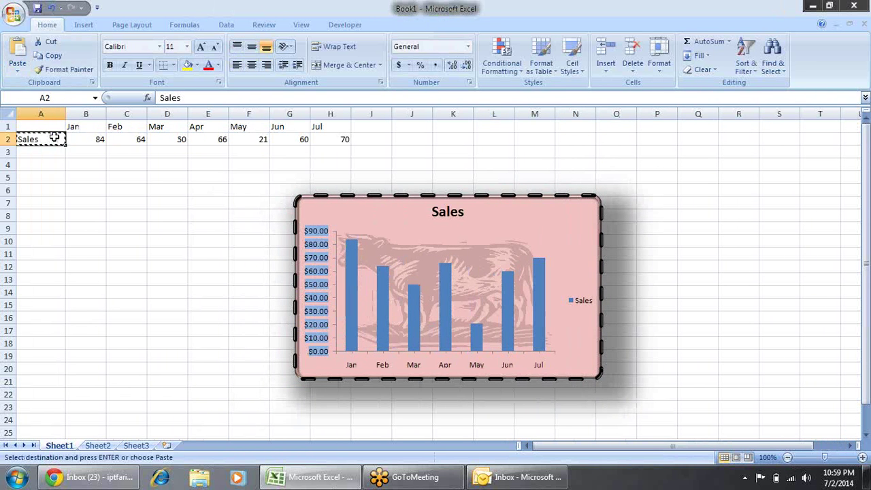
key(ctrl+Down)
key(ctrl+Up)
click(54, 137)
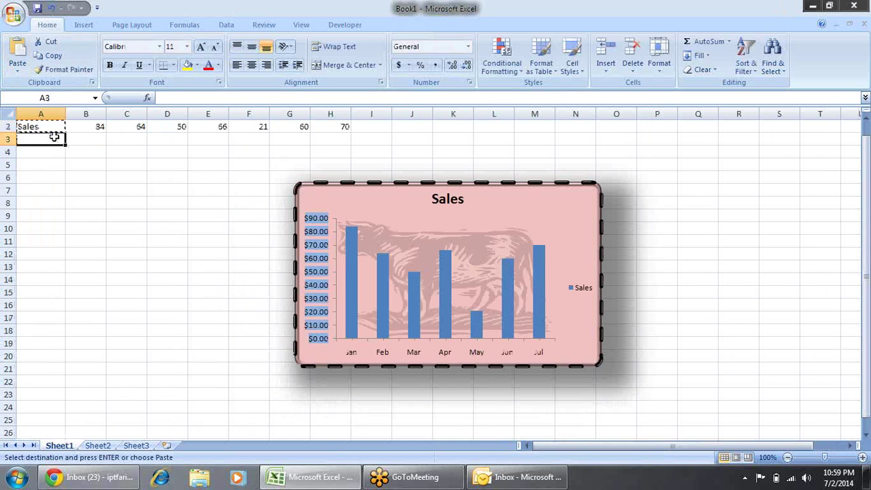
text(Target)
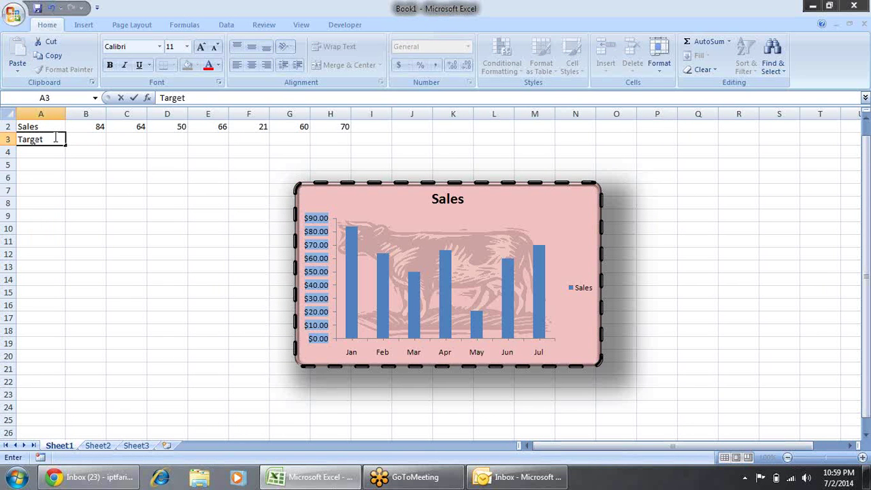
key(Tab)
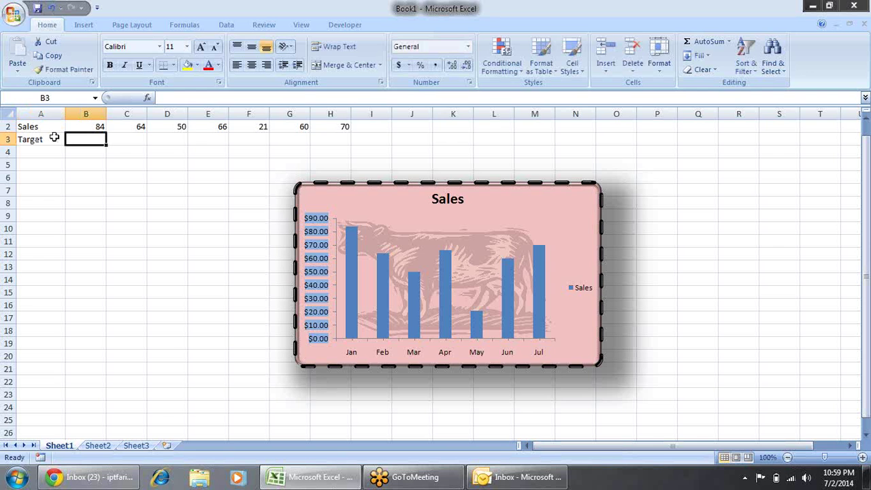
- Fill B3:H3 at once with =RANDBETWEEN(10,90)
key(shift+Right)
key(shift+Right)
key(shift+Right)
key(shift+Right)
key(shift+Right)
key(shift+Right)
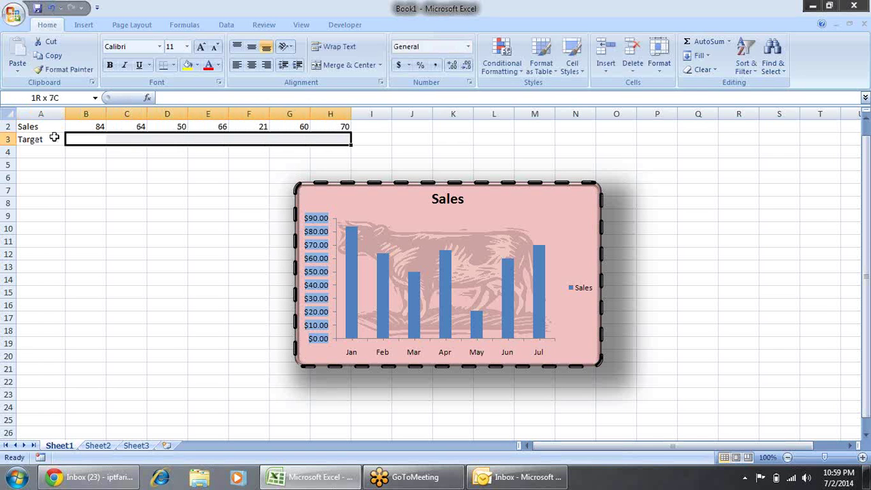
text(=ran)
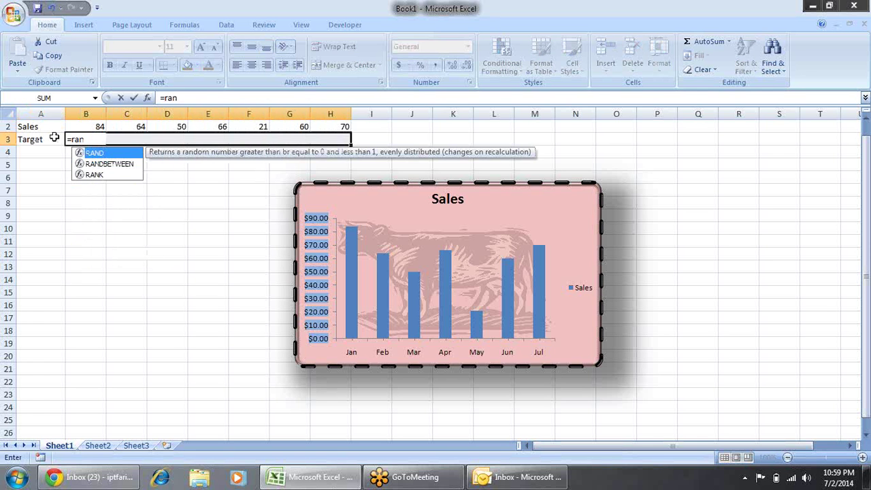
key(Down)
key(Tab)
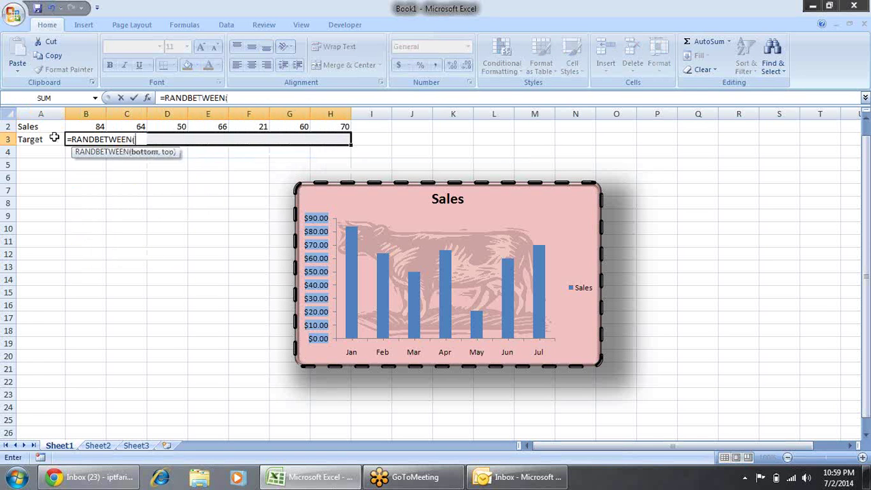
text(10,)
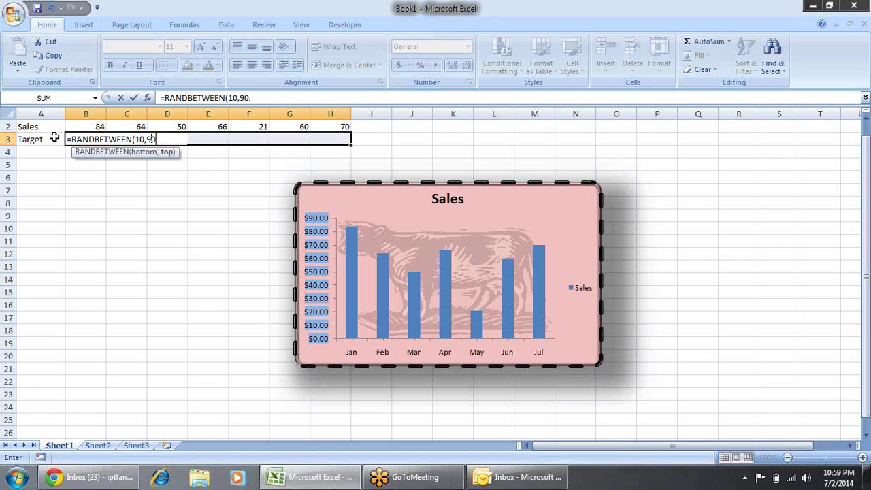
text(90)
key(ctrl+Return)
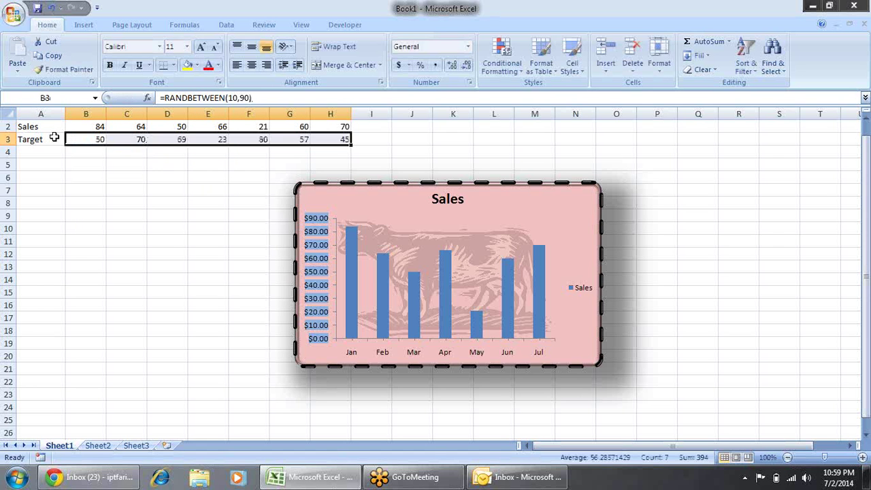
- Paste B3:H3 back as fixed values (50, 70, 69, 23, 80, 57, 45)
key(ctrl+c)
key(alt+e)
key(s)
key(v)
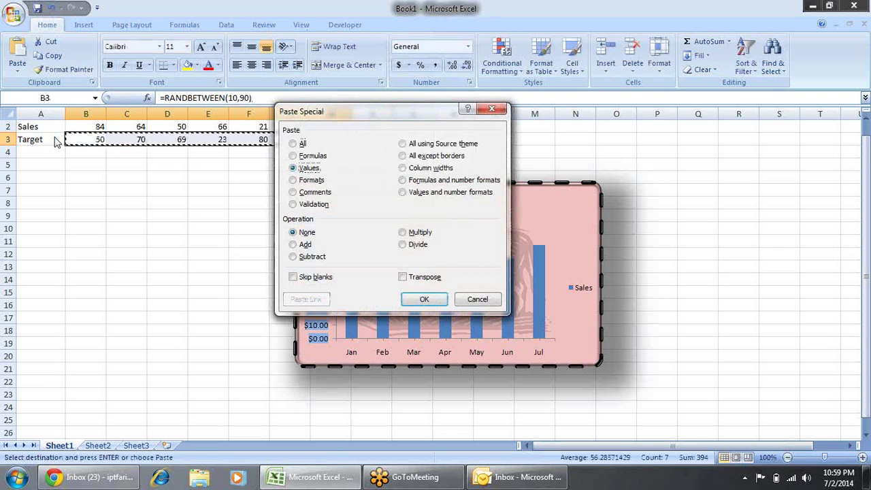
key(Return)
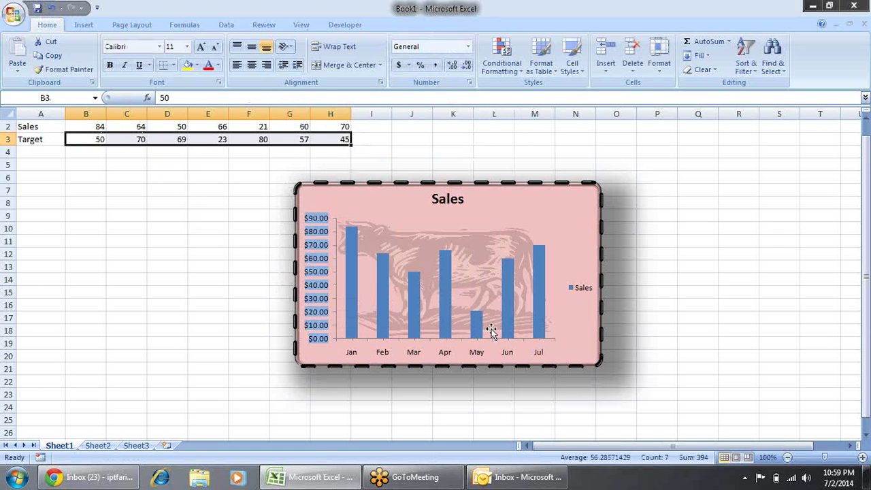
click(455, 243)
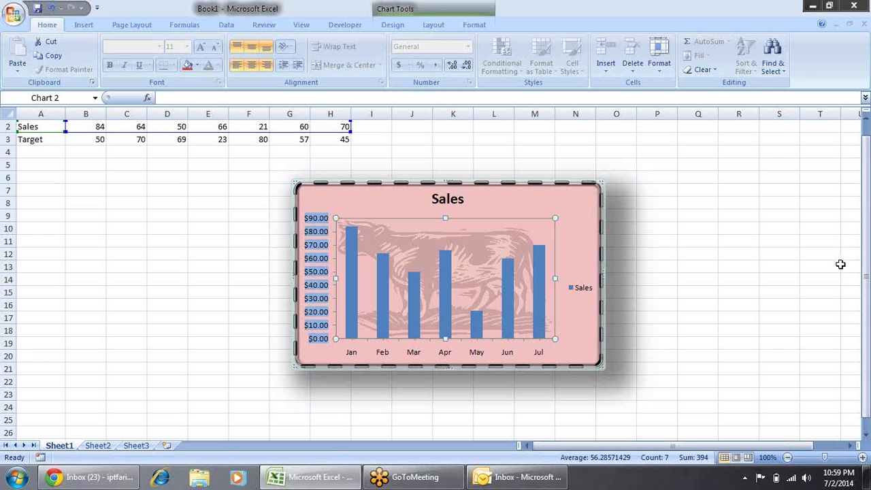
- Extend the chart's data range to row 3 so Target plots as red columns
scroll(840, 264, up, 1)
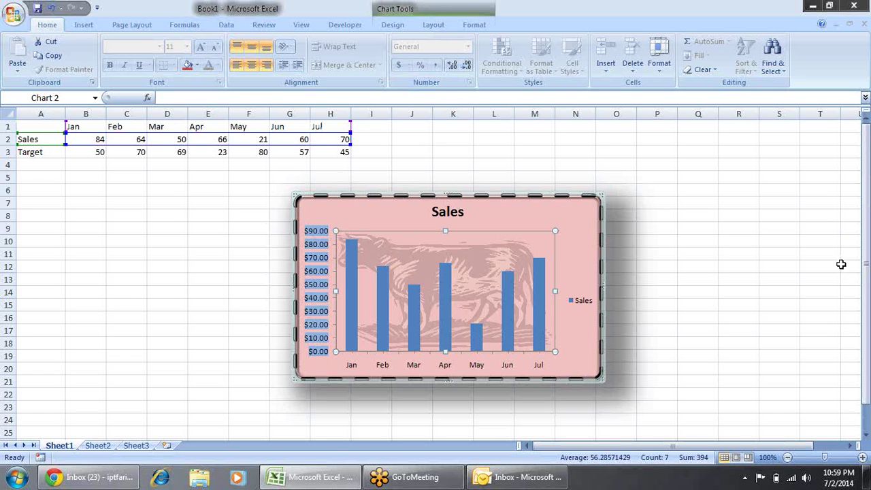
drag(345, 143, 352, 157)
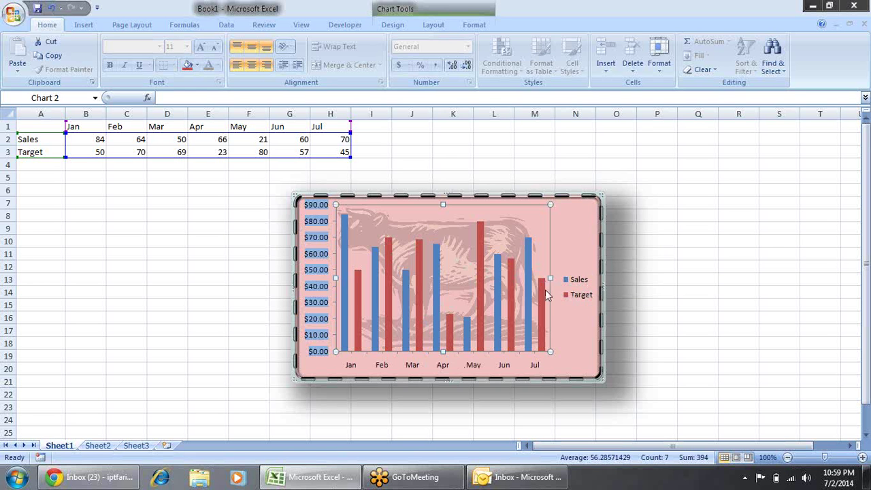
click(510, 274)
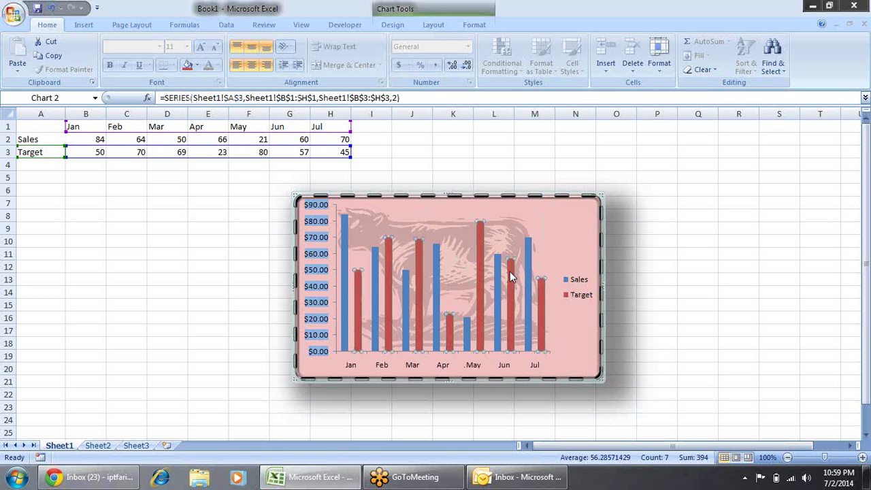
- Open Format Data Series for the Target series and set its overlap to -48%
right_click(510, 276)
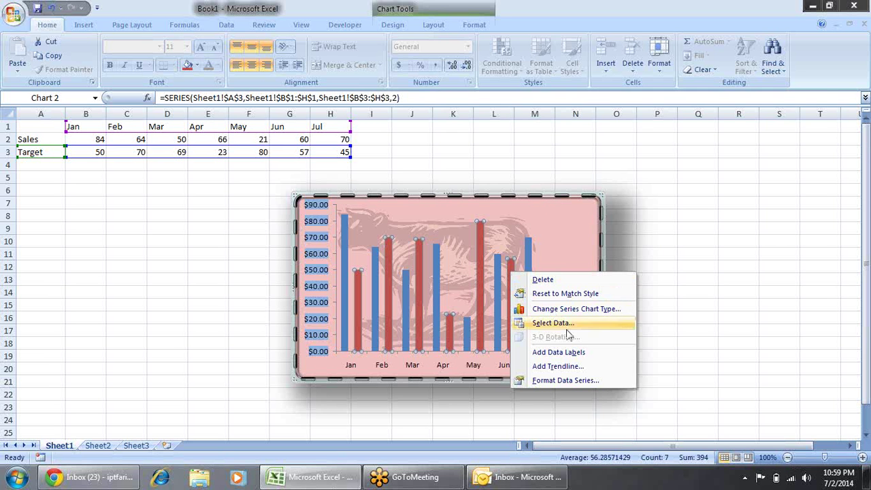
click(565, 379)
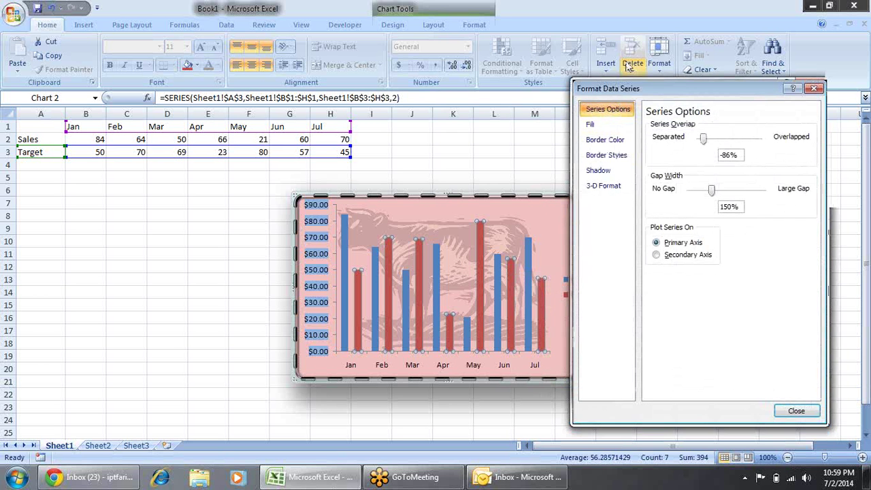
drag(634, 95, 630, 146)
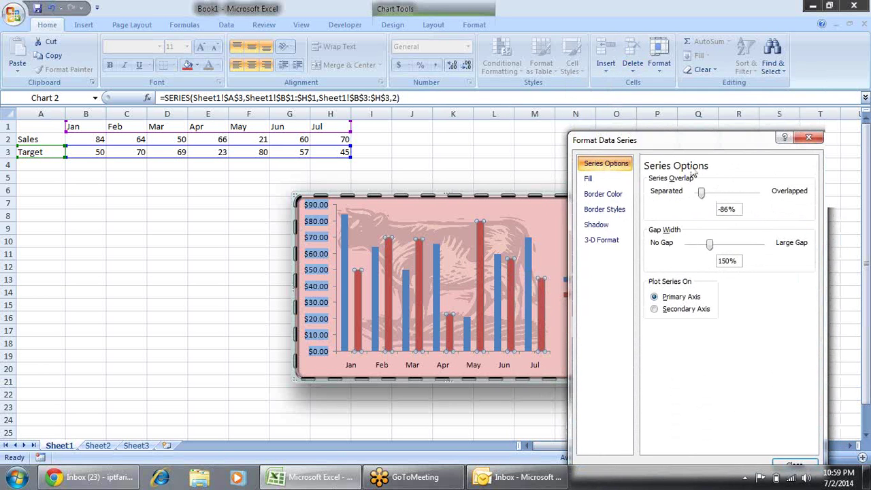
drag(701, 192, 773, 198)
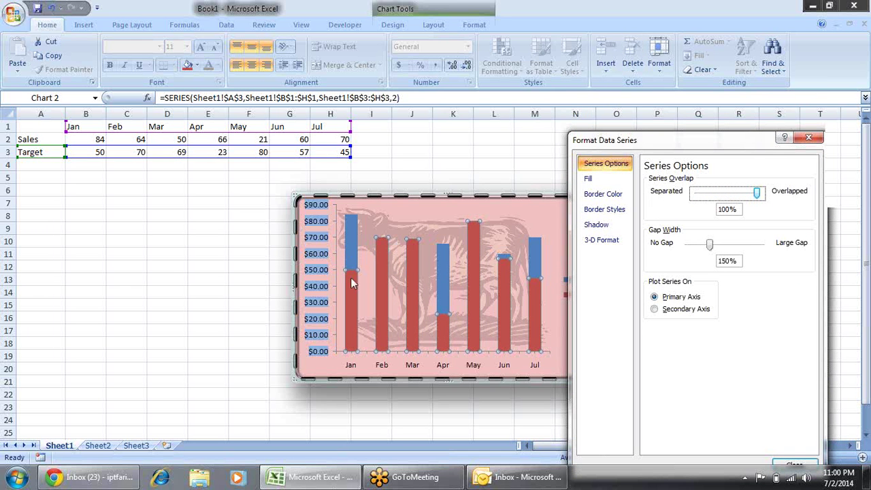
mouse_move(353, 236)
click(747, 194)
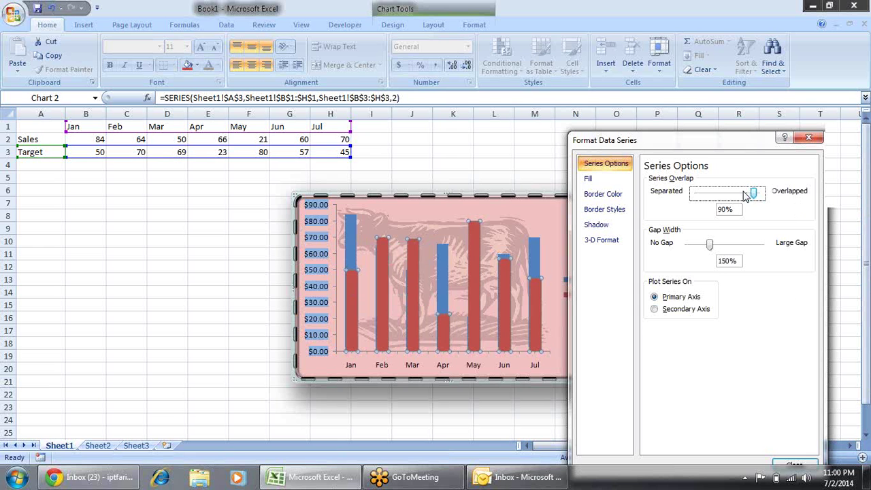
click(746, 195)
click(745, 195)
click(741, 194)
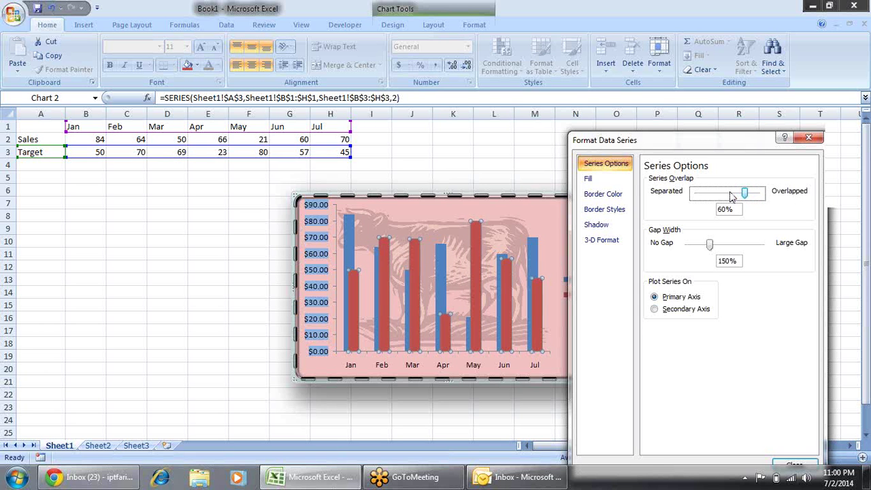
click(732, 194)
click(730, 195)
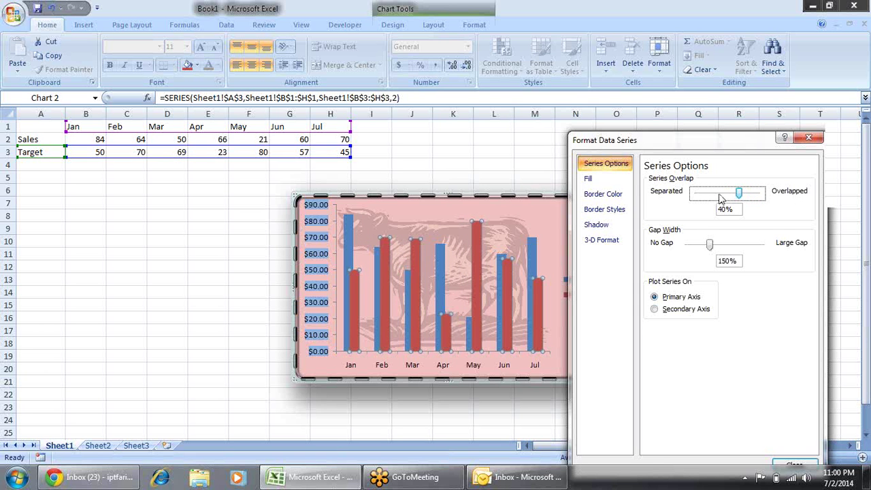
click(714, 197)
click(715, 198)
click(698, 196)
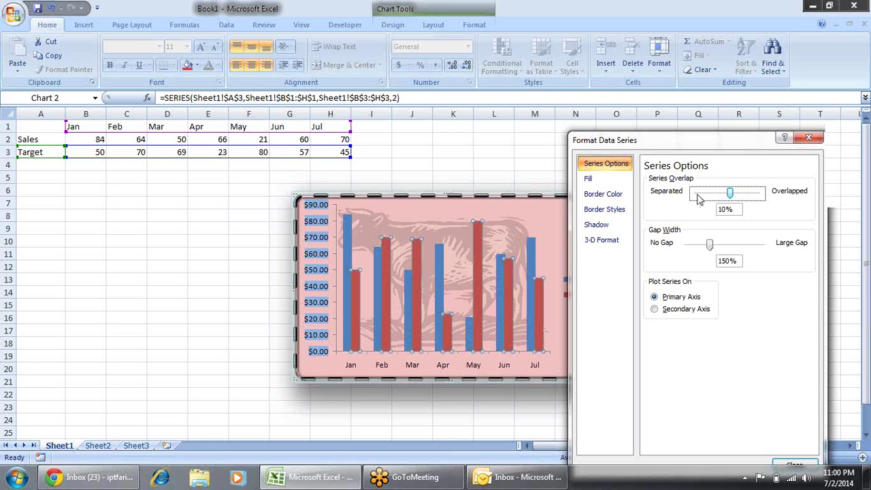
click(695, 193)
drag(727, 194, 711, 197)
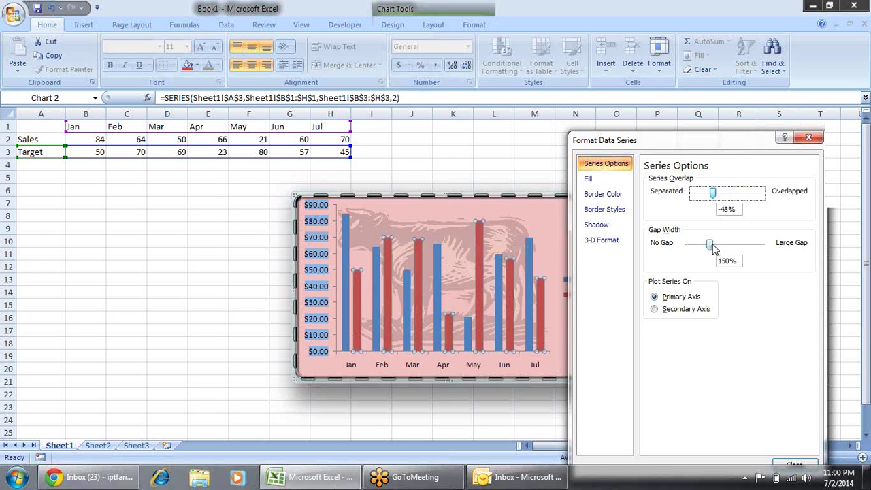
- Set the Target series gap width to 27%
drag(708, 247, 683, 252)
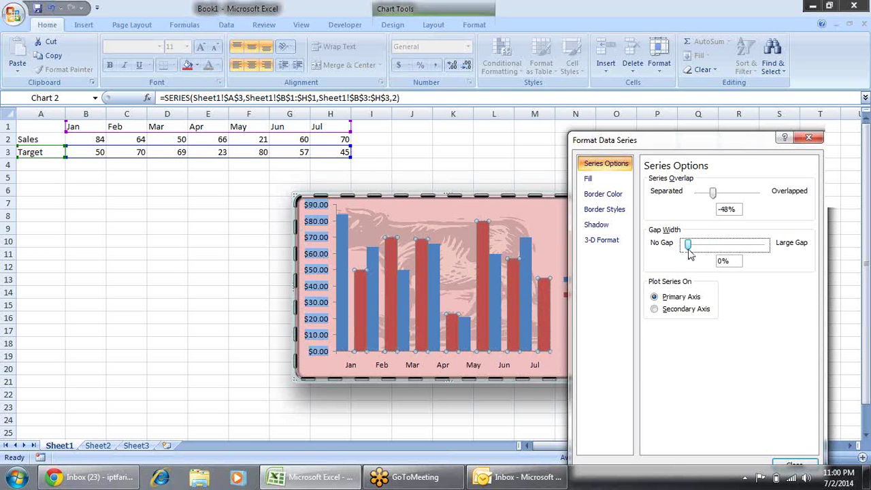
drag(687, 249, 692, 247)
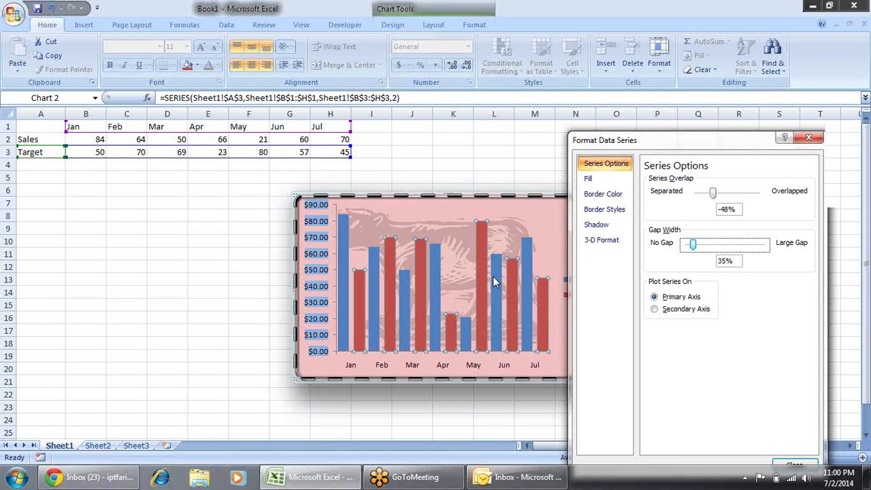
mouse_move(692, 249)
mouse_down()
mouse_move(710, 249)
mouse_move(695, 249)
mouse_up()
- Try a 6 pt Bottom bevel on the Target bars, reset it, and close the dialog
click(611, 181)
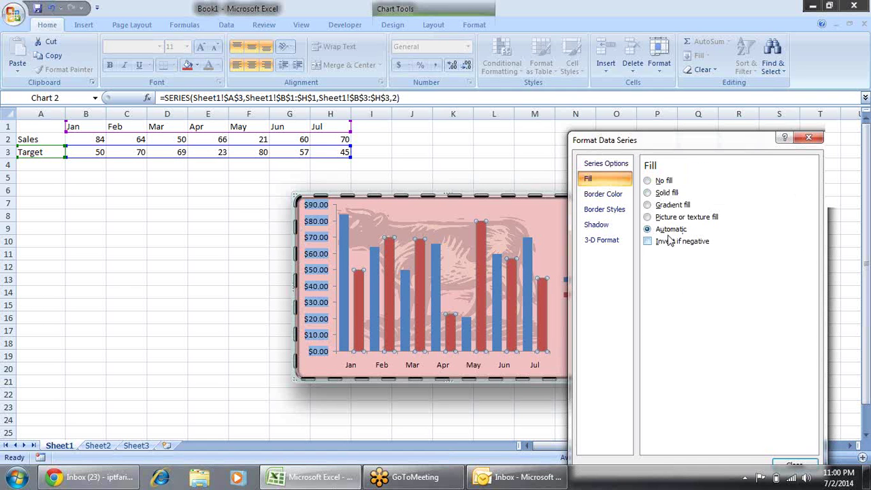
click(620, 196)
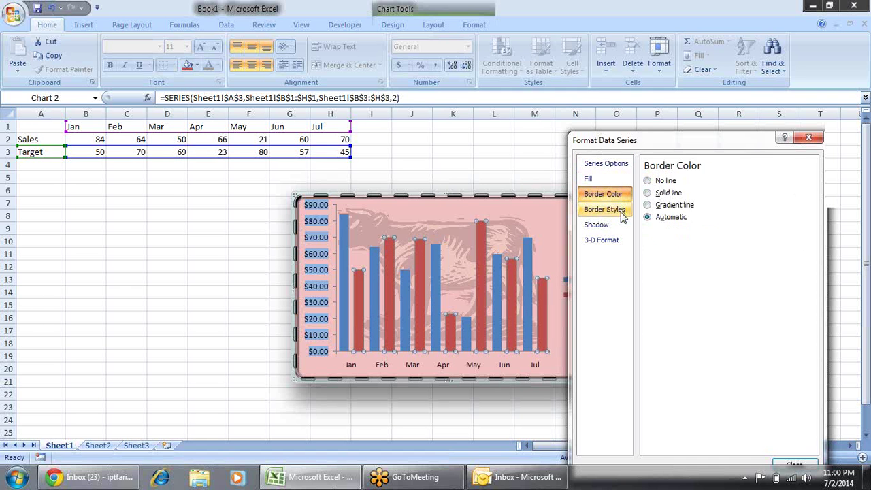
click(621, 211)
click(620, 225)
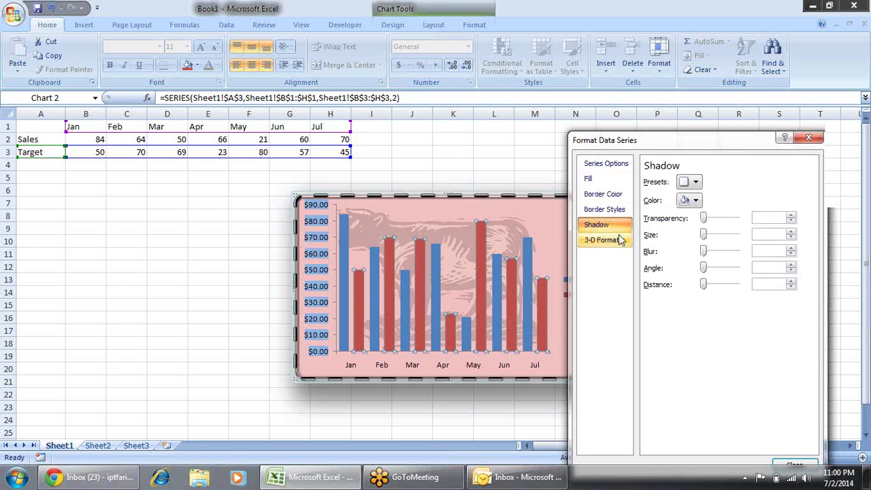
click(621, 240)
click(714, 230)
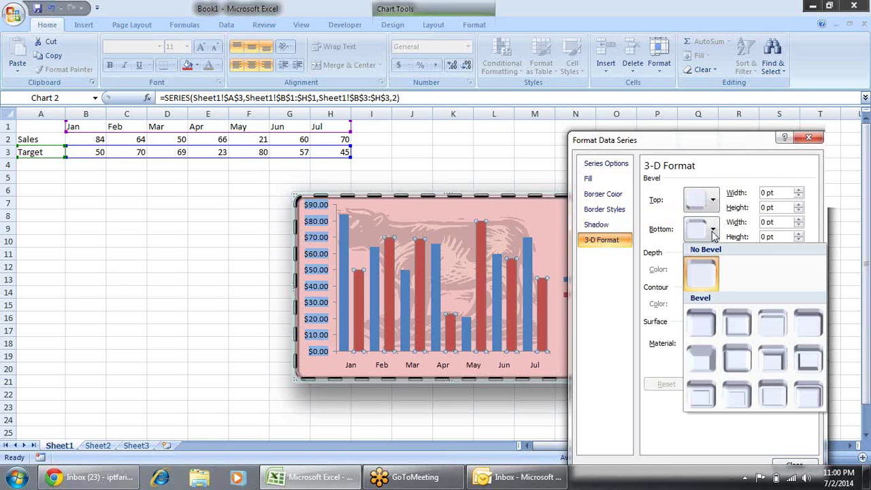
click(701, 357)
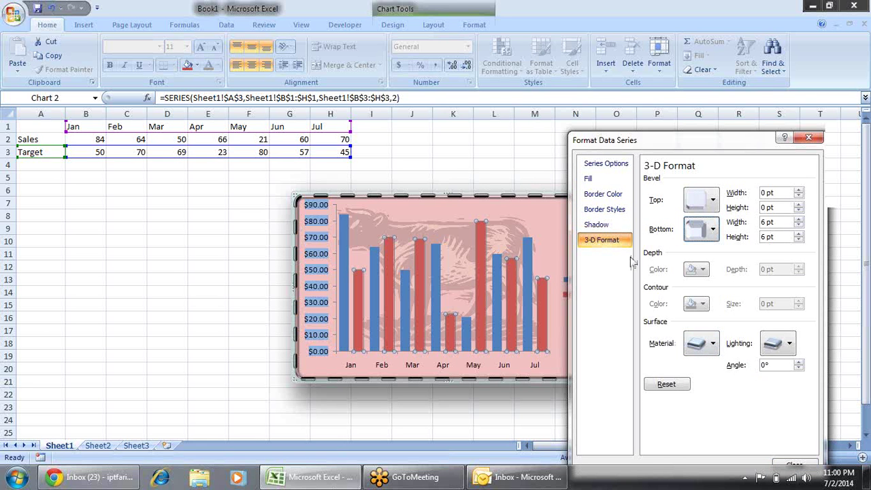
click(667, 383)
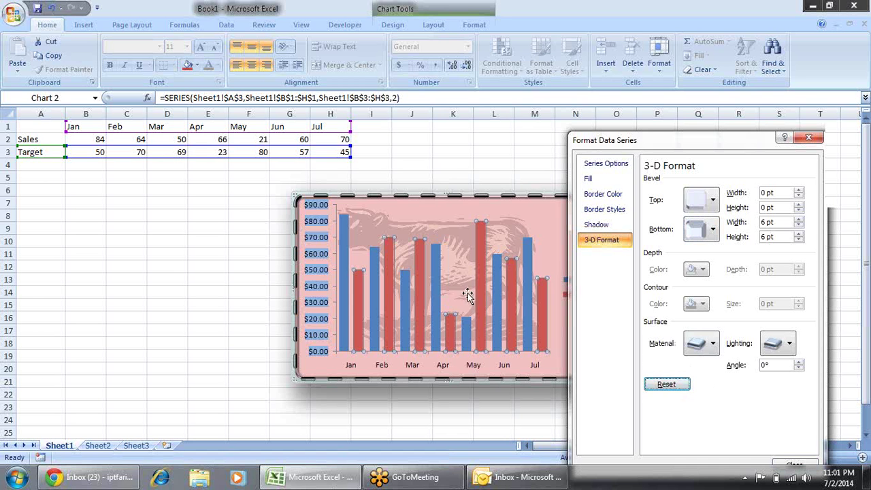
click(809, 139)
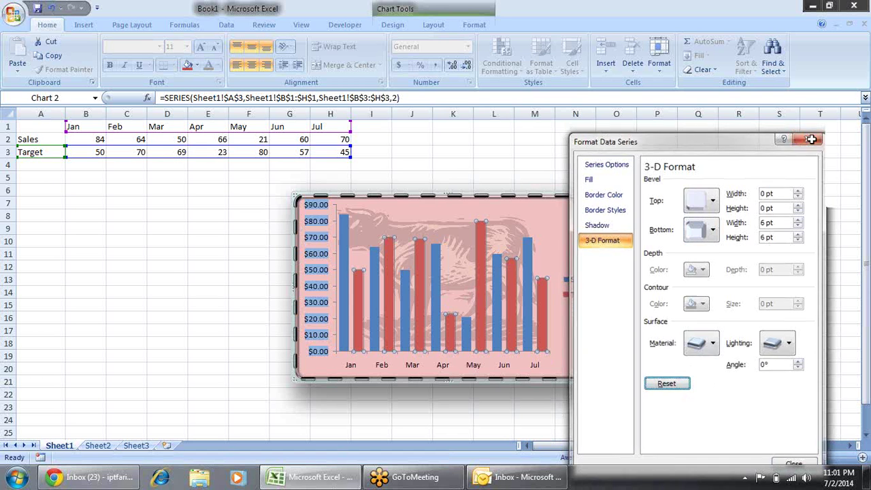
click(595, 165)
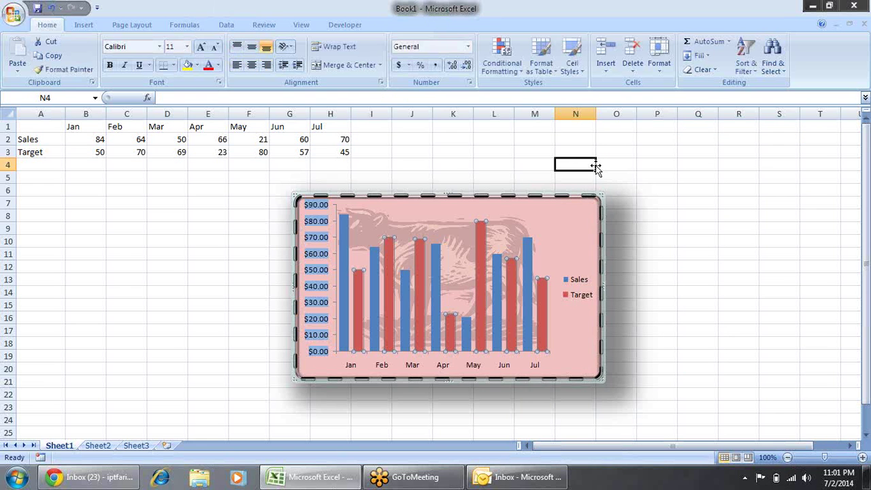
click(540, 206)
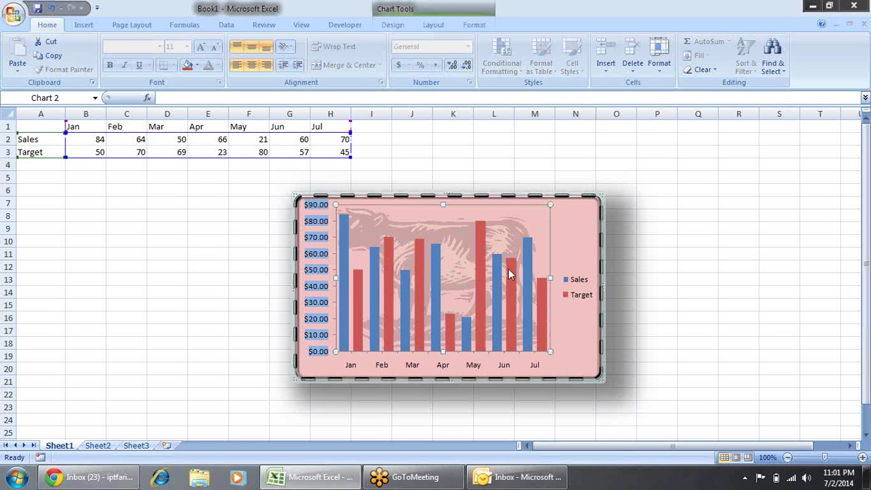
mouse_move(509, 272)
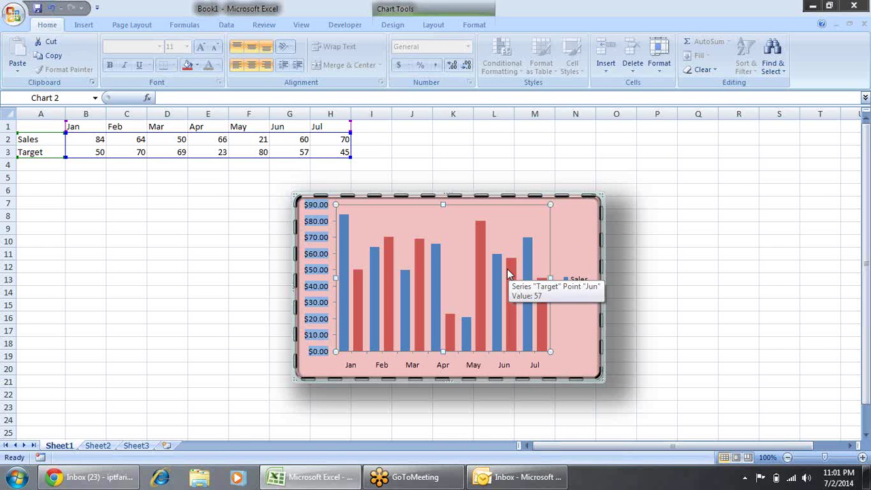
click(593, 205)
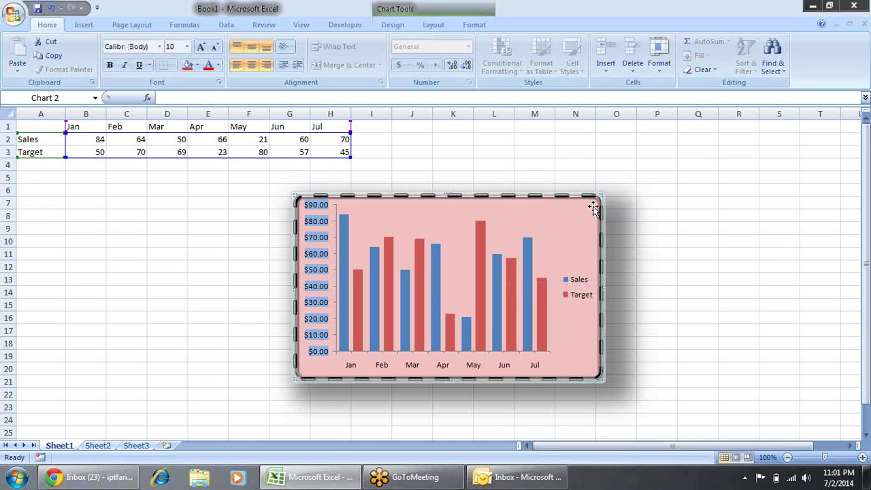
click(195, 203)
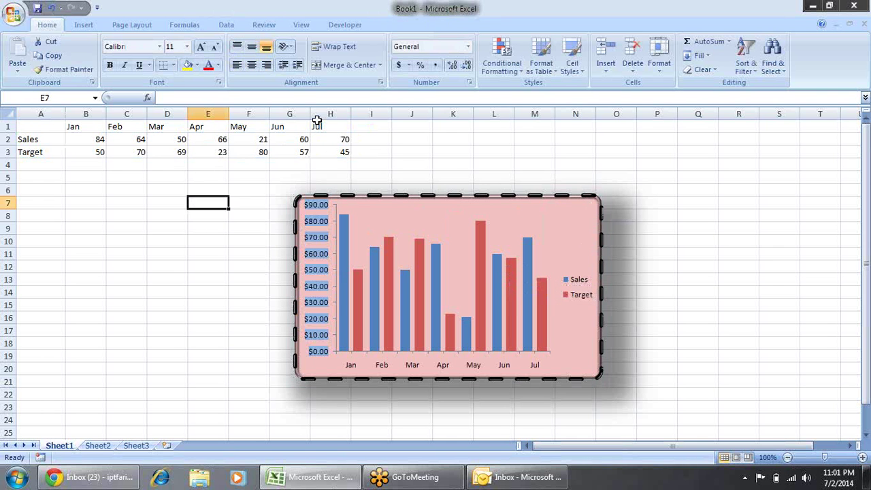
- Copy the months and Sales data A1:H2 onto Sheet2 at A1
drag(347, 141, 31, 128)
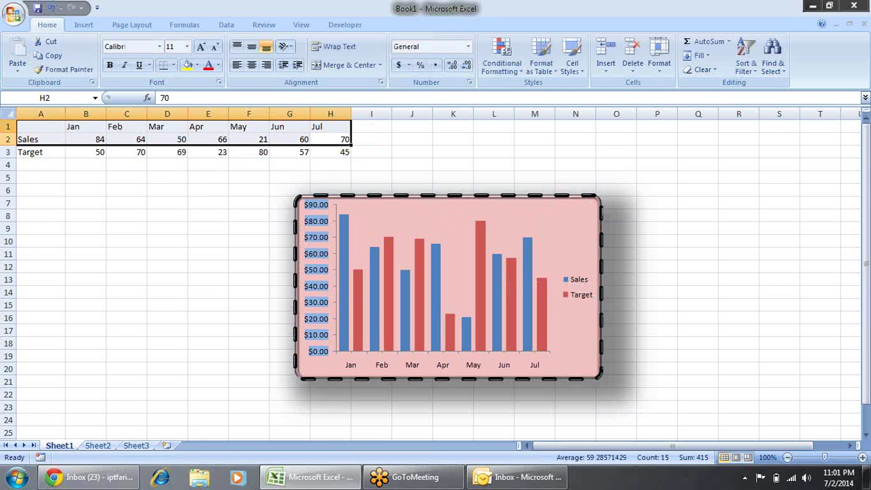
key(ctrl+c)
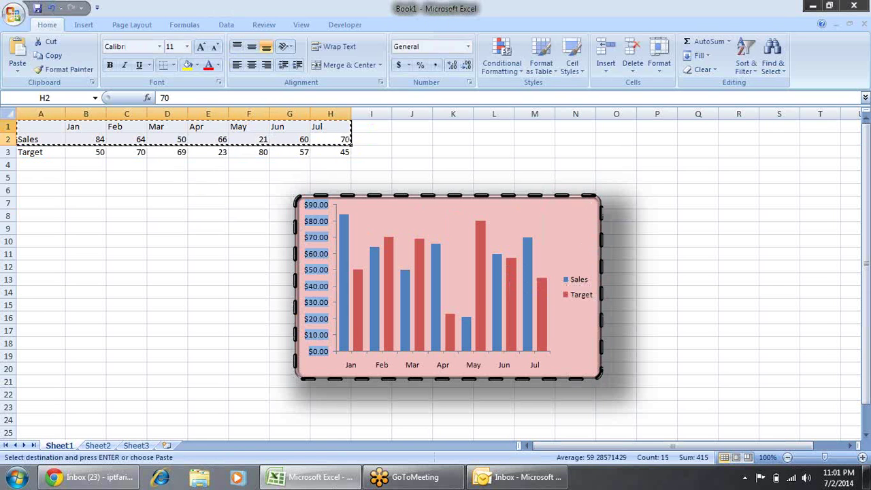
click(111, 449)
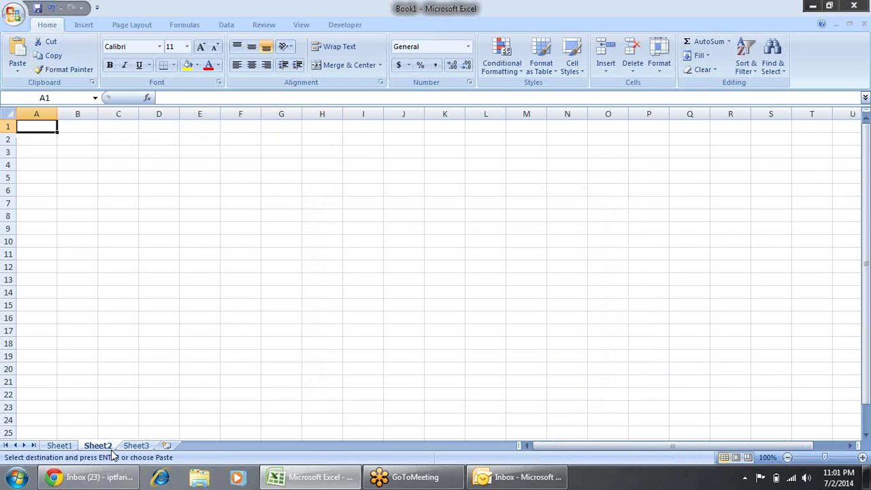
key(ctrl+v)
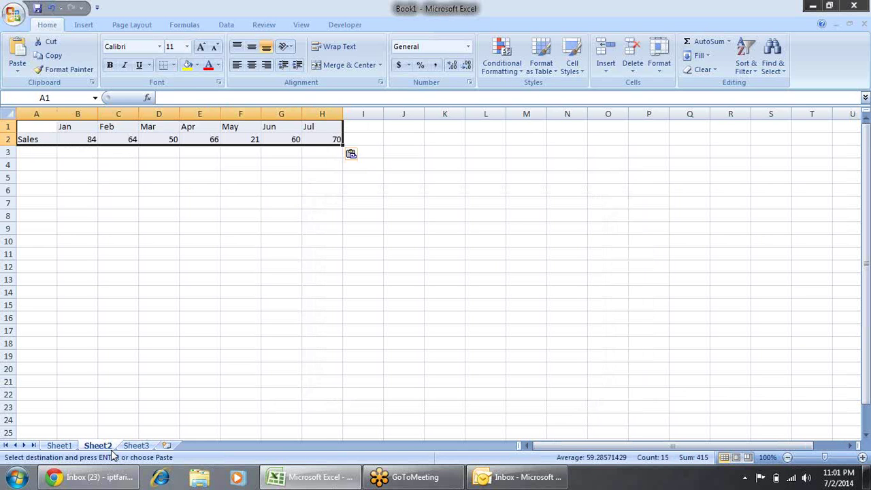
- Extend the Sales values as a declining trend to AD2, ending at -11.25
key(Down)
key(Right)
key(shift+Right)
key(shift+Right)
key(shift+Right)
key(shift+Right)
key(shift+Right)
key(shift+Right)
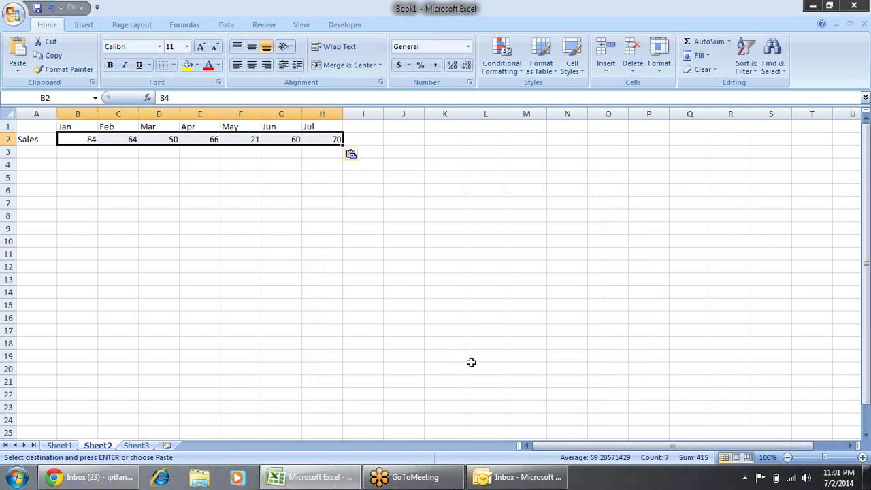
drag(345, 143, 648, 164)
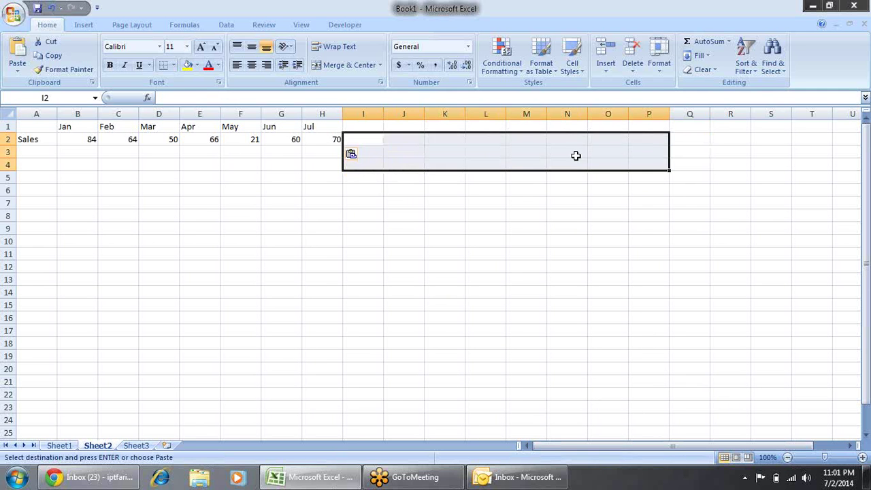
drag(85, 139, 865, 130)
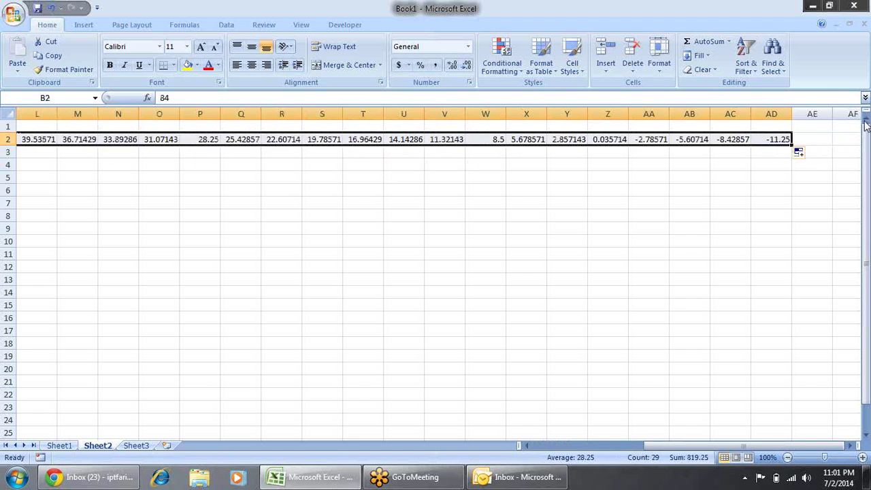
key(Home)
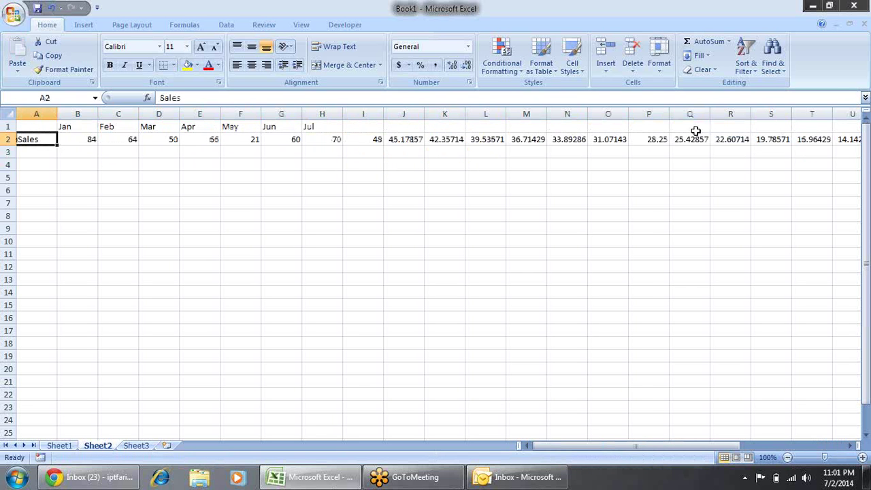
key(Right)
key(Right)
key(Left)
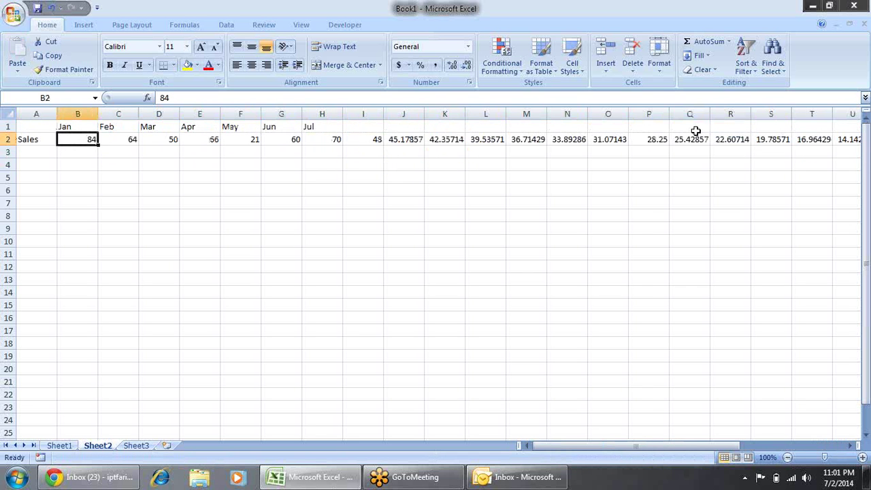
key(ctrl+shift+Right)
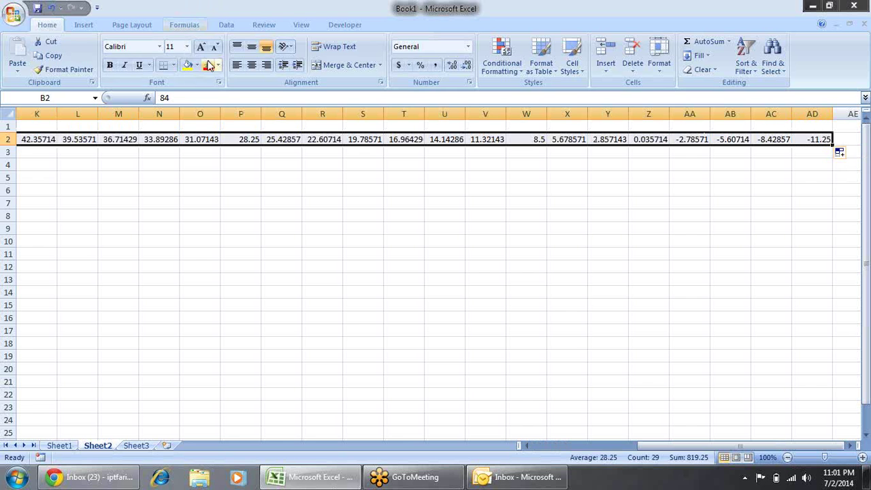
click(84, 25)
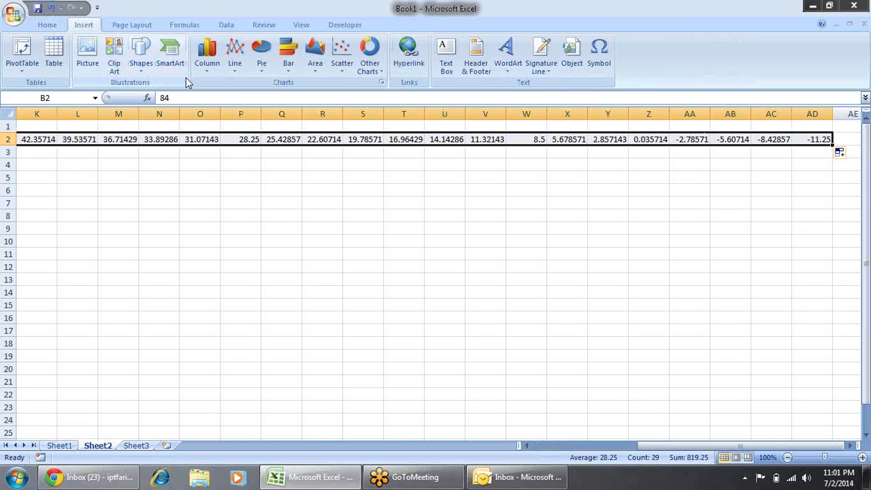
click(236, 69)
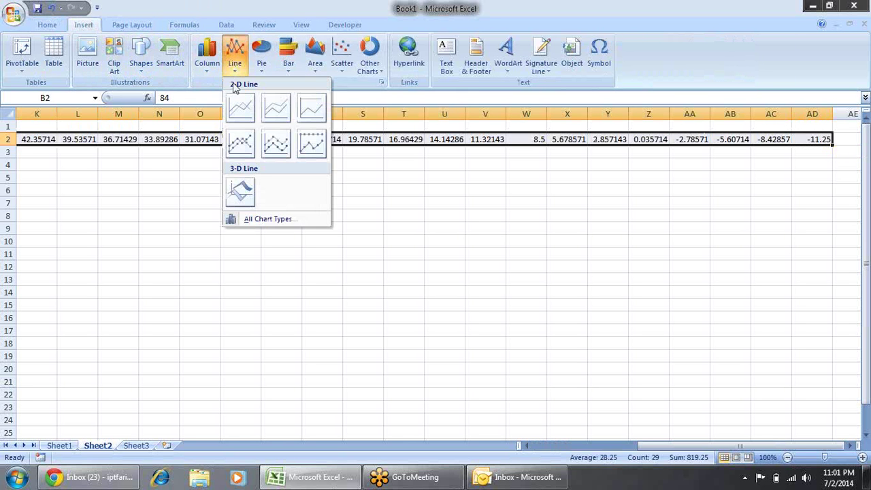
click(239, 109)
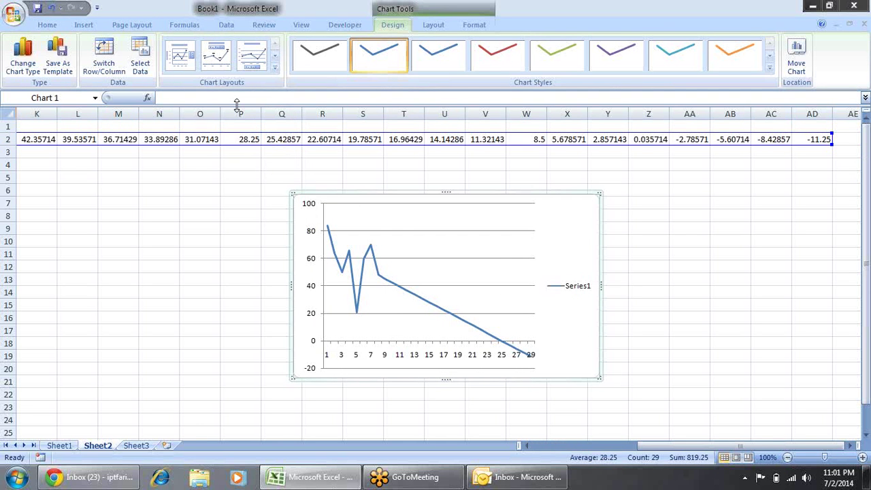
key(Escape)
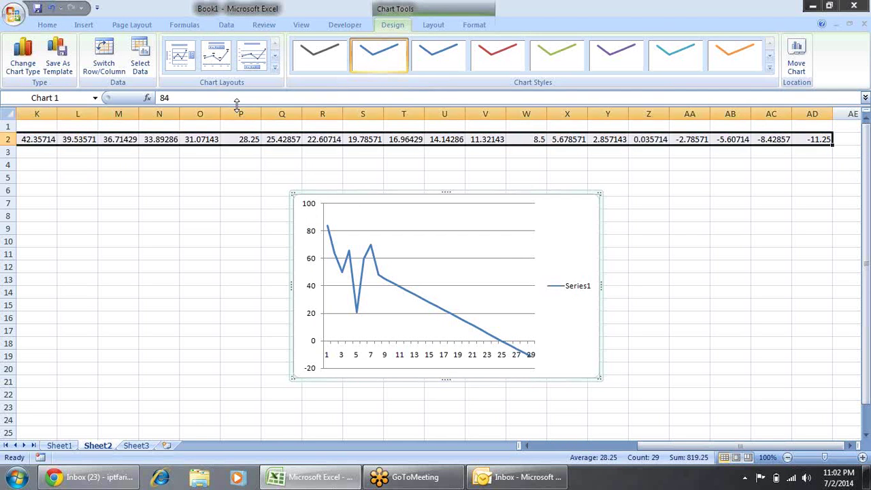
click(506, 210)
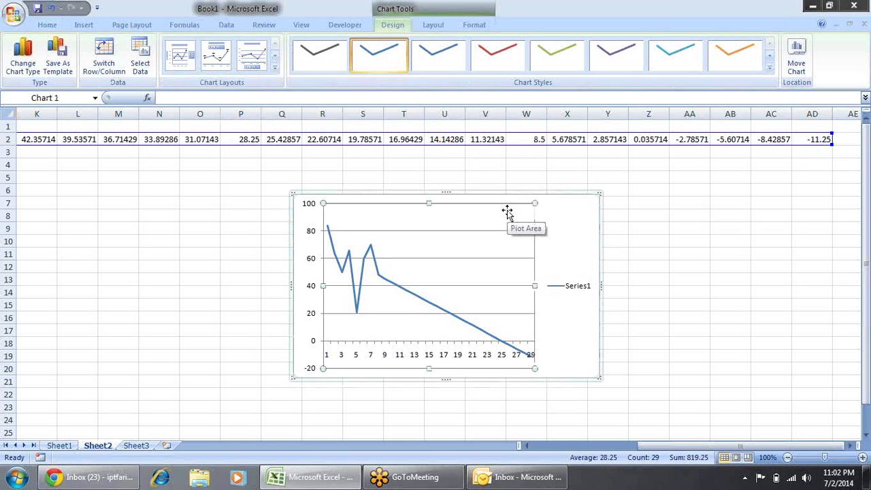
click(585, 211)
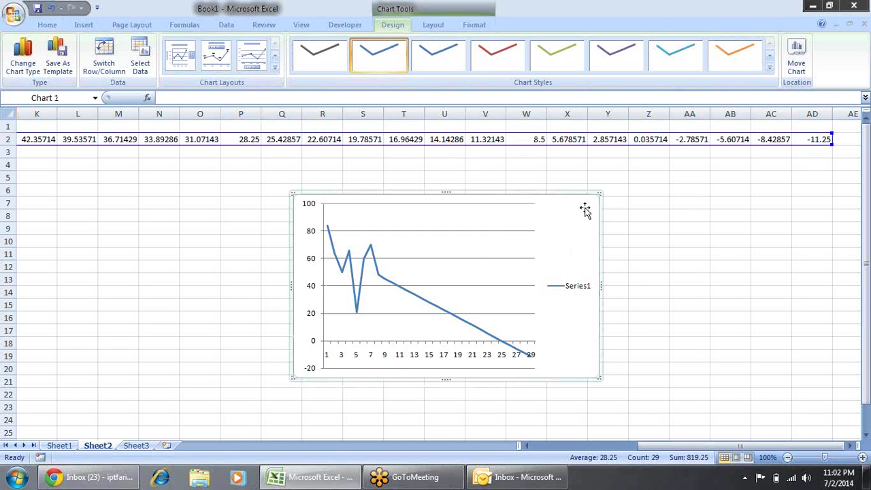
key(Delete)
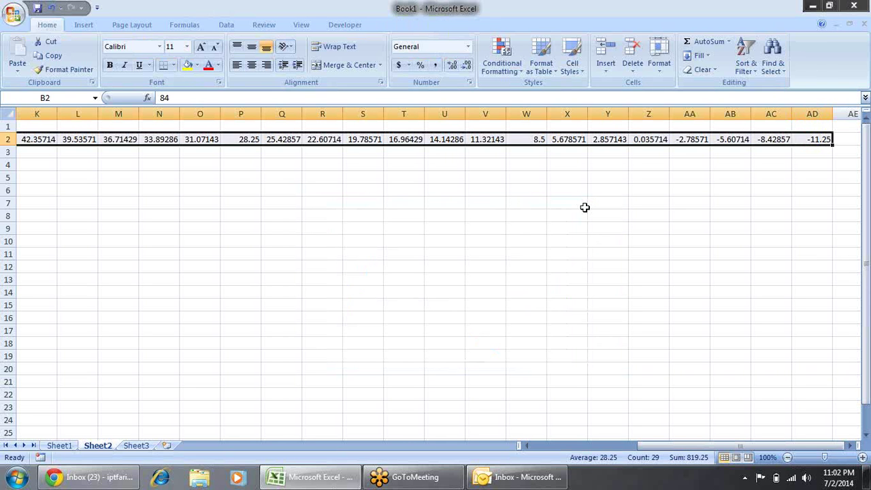
- Clear the old months and Sales data from A1:H2
key(Delete)
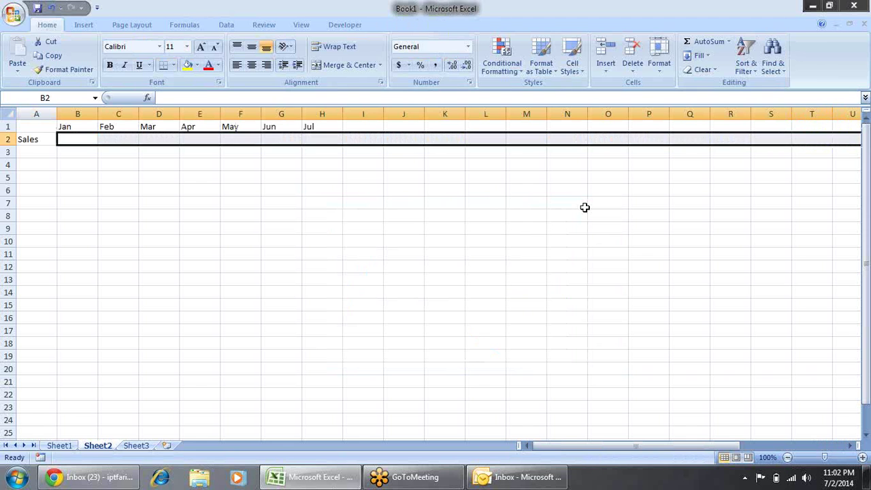
key(Left)
key(Up)
key(shift+Right)
key(shift+Right)
key(shift+Right)
key(shift+Right)
key(shift+Right)
key(shift+Right)
key(shift+Right)
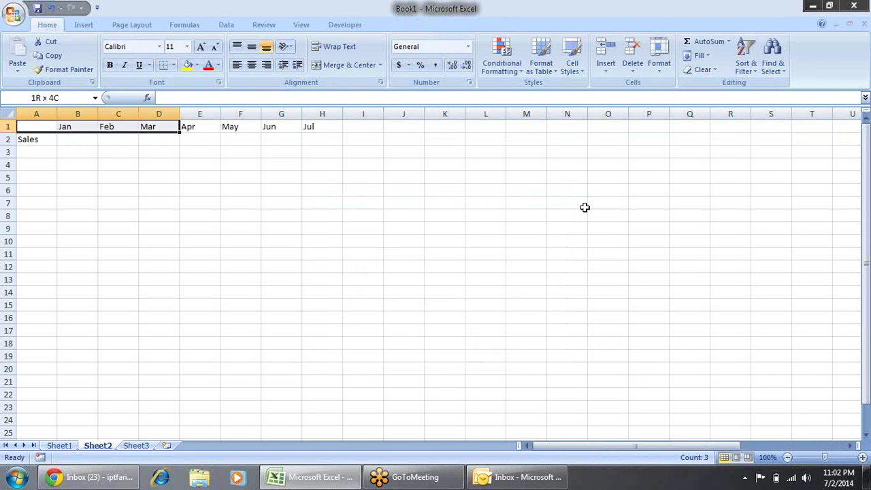
key(shift+Down)
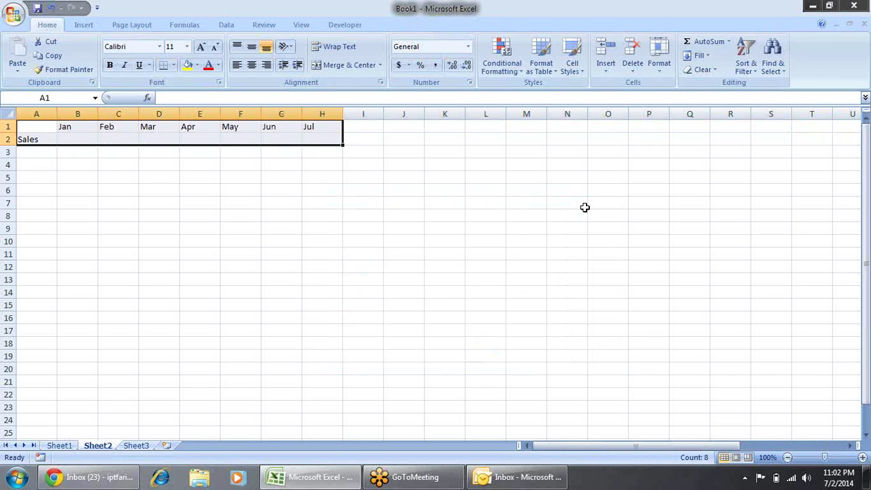
key(Delete)
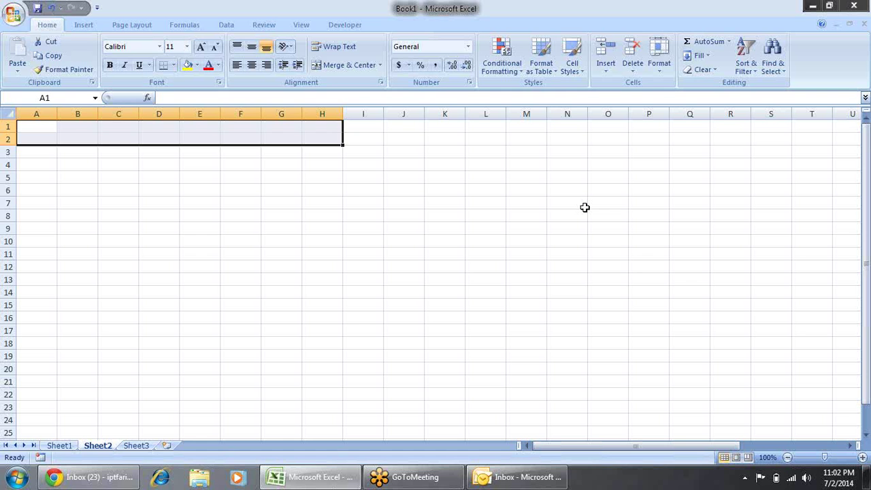
key(Down)
key(Up)
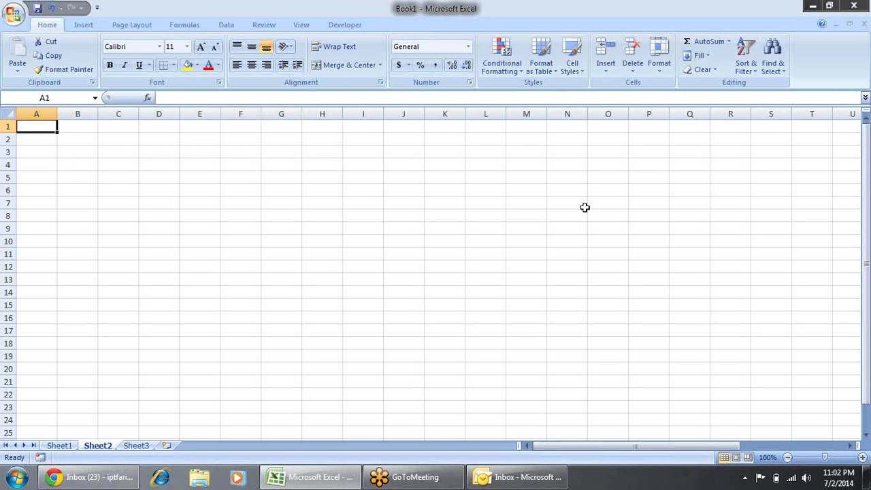
- Leave A1 empty and enter four people's first names in A2:A5
key(Down)
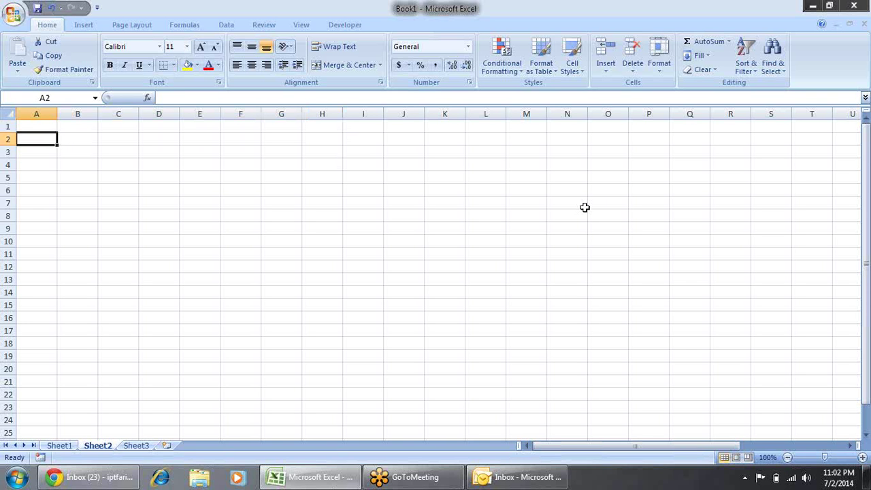
key(Up)
text(SA)
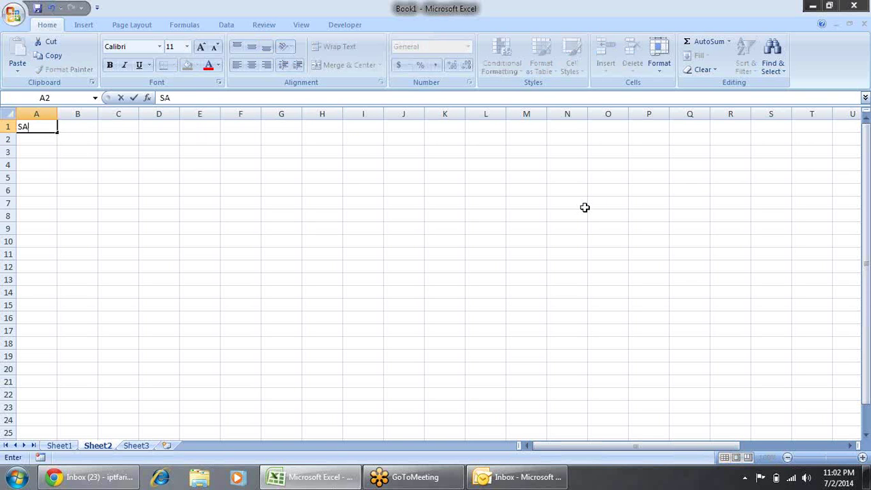
key(BackSpace)
key(BackSpace)
key(Return)
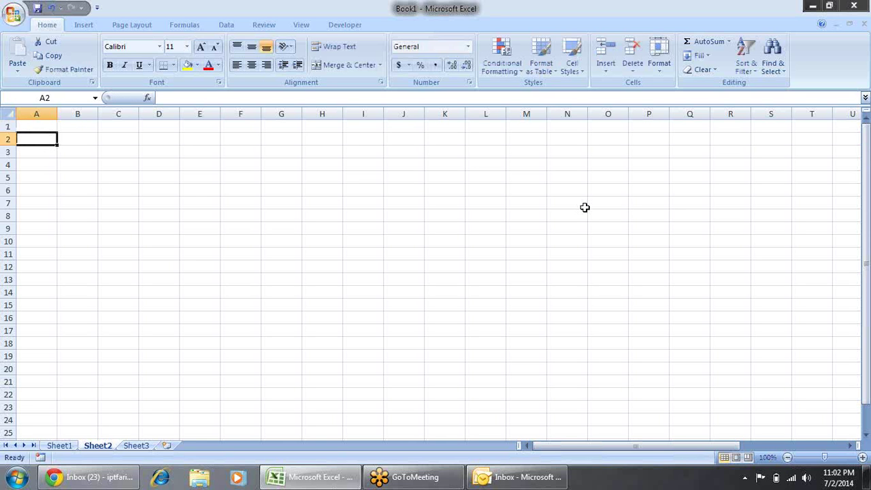
text(Sandeep)
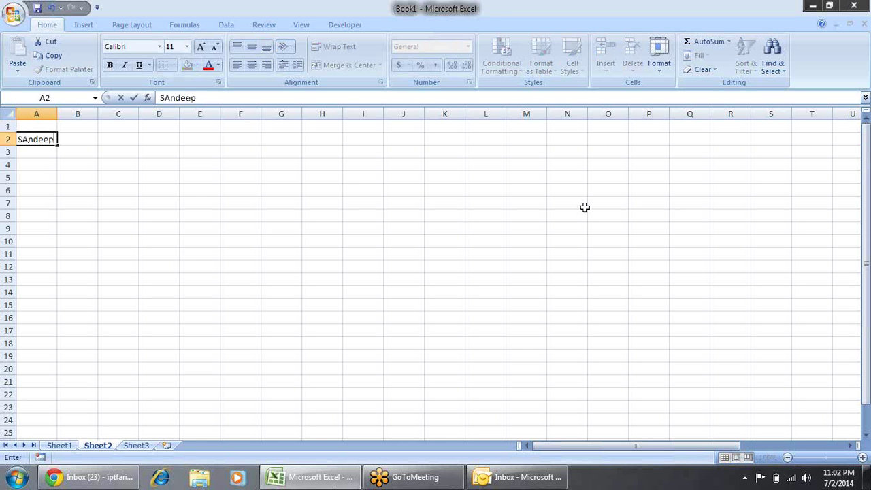
key(Return)
text(pradeep)
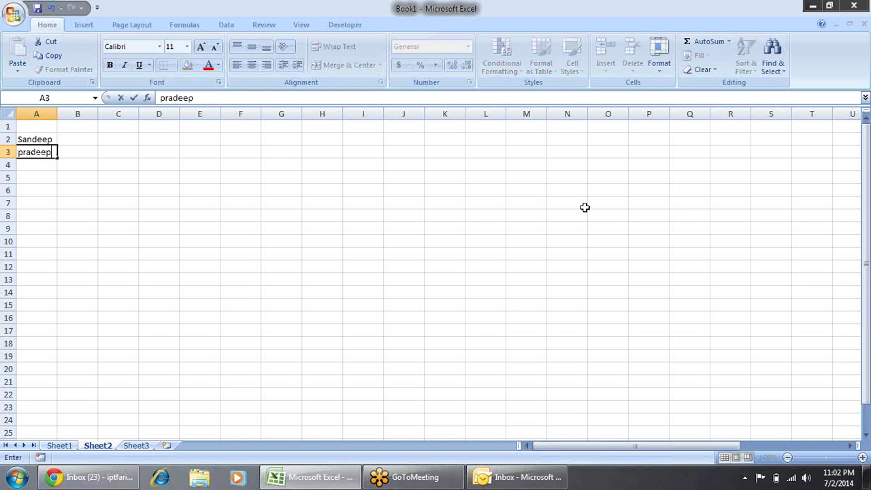
key(Return)
text(Sujeet)
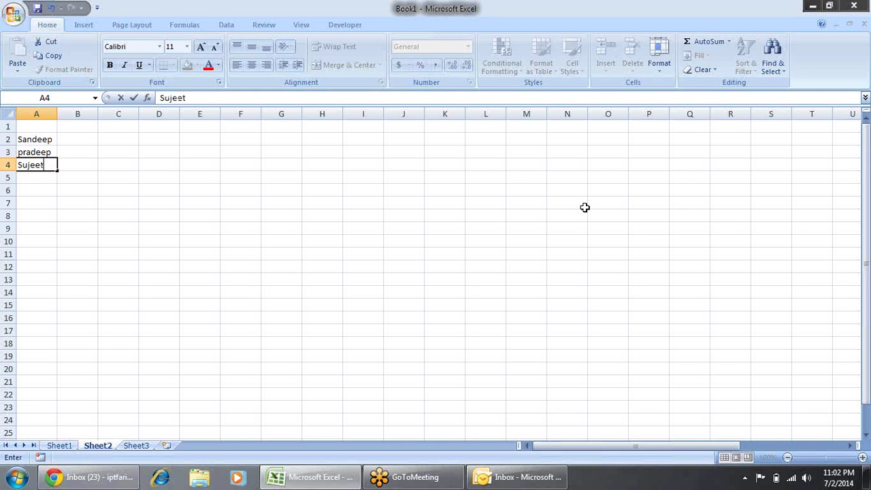
key(Return)
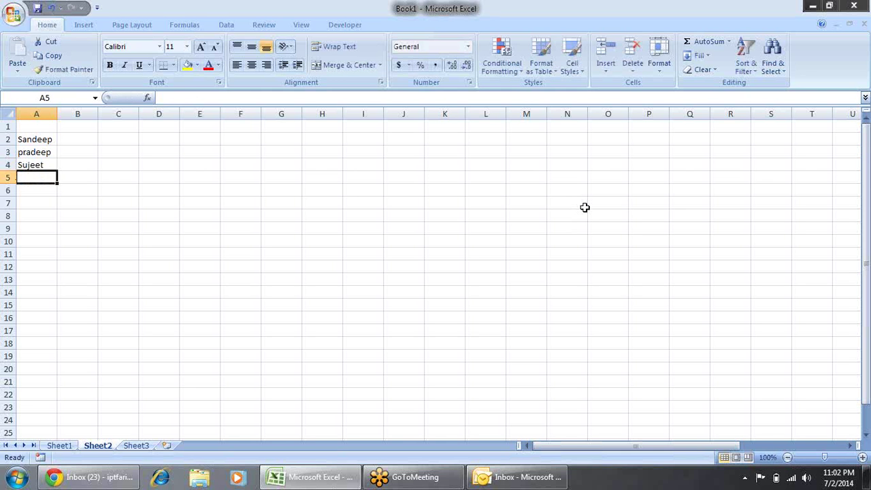
text(Ravi)
key(Return)
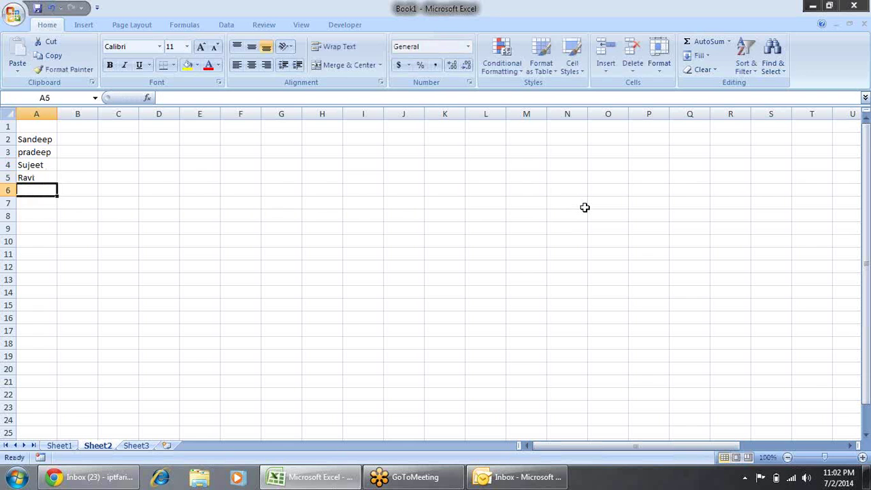
key(Up)
key(Up)
key(Up)
key(Up)
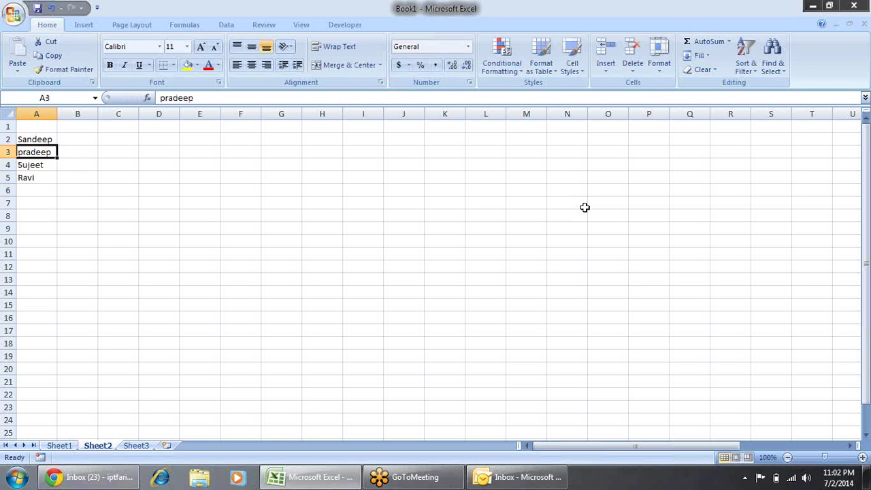
key(Right)
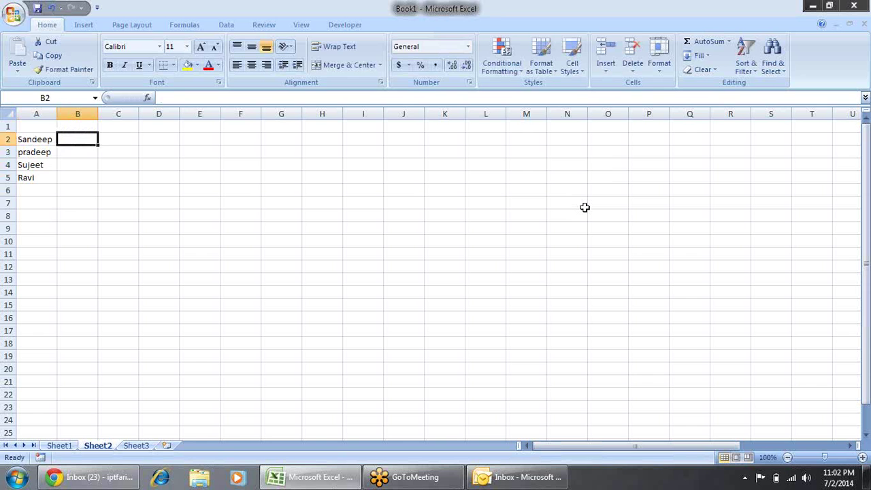
- Fill B2:B5 with =RANDBETWEEN(10,90)
key(shift+Down)
key(shift+Down)
key(shift+Down)
text(=)
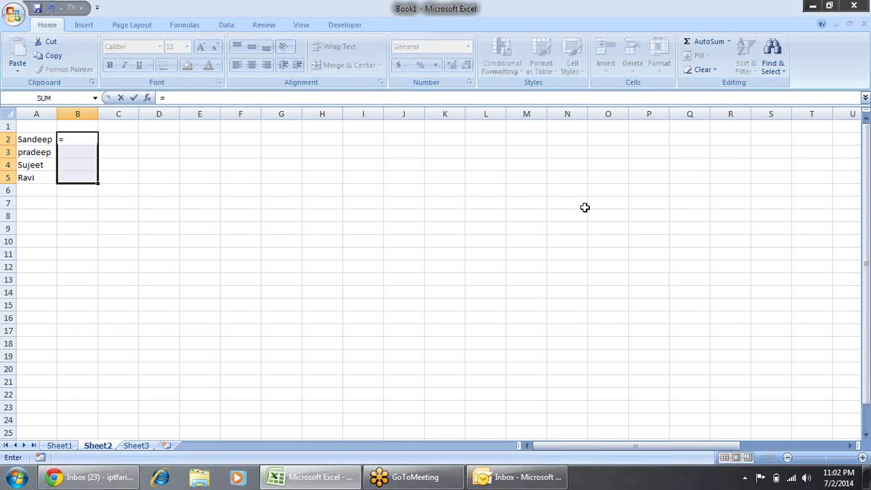
text(ra)
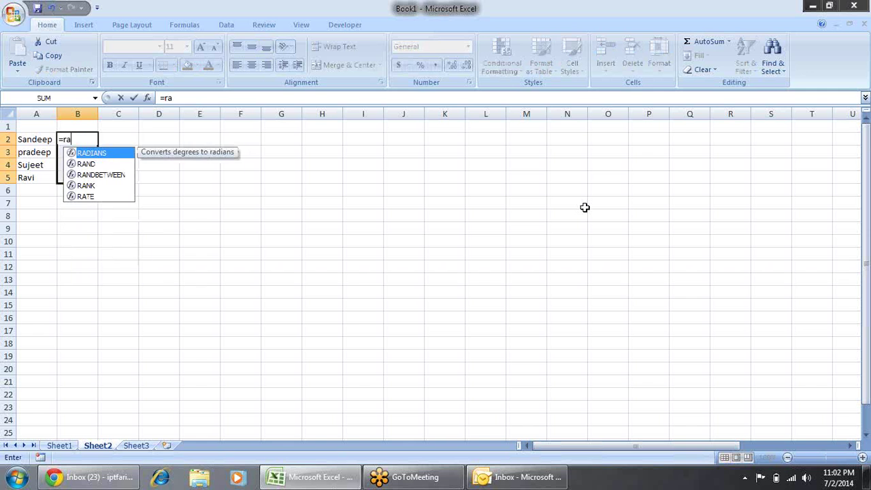
key(Down)
key(Down)
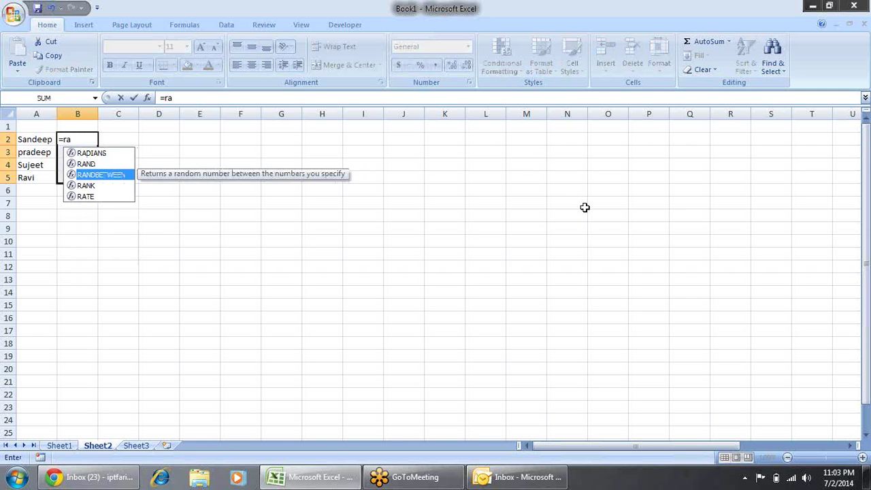
key(Tab)
text(1)
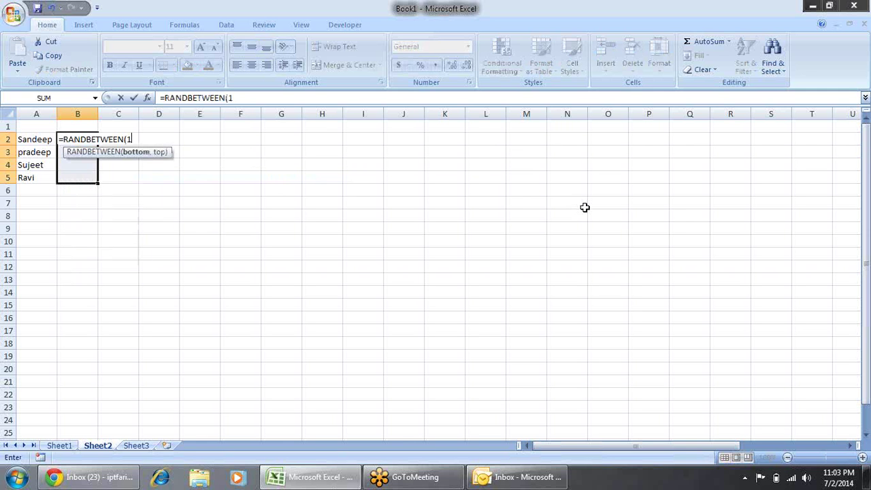
text(0,90)
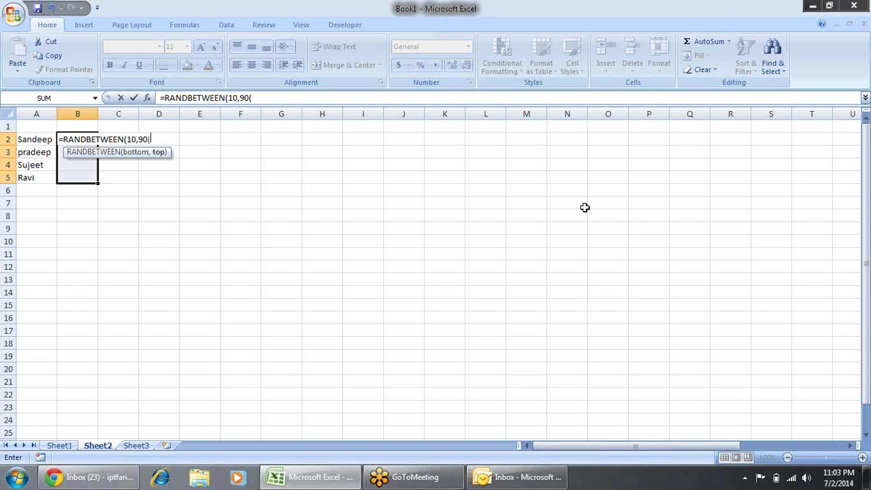
key(ctrl+Return)
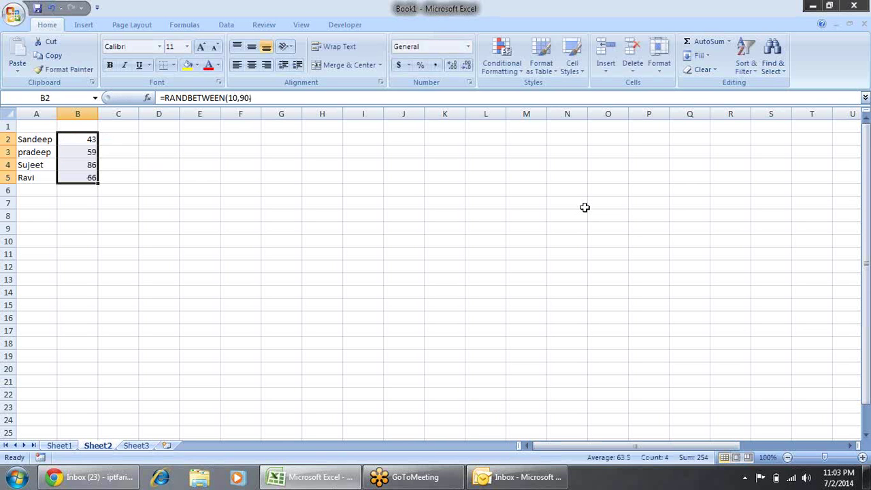
- Copy the random numbers in B2:B5 and start a values-only Paste Special
key(ctrl+c)
text(esv)
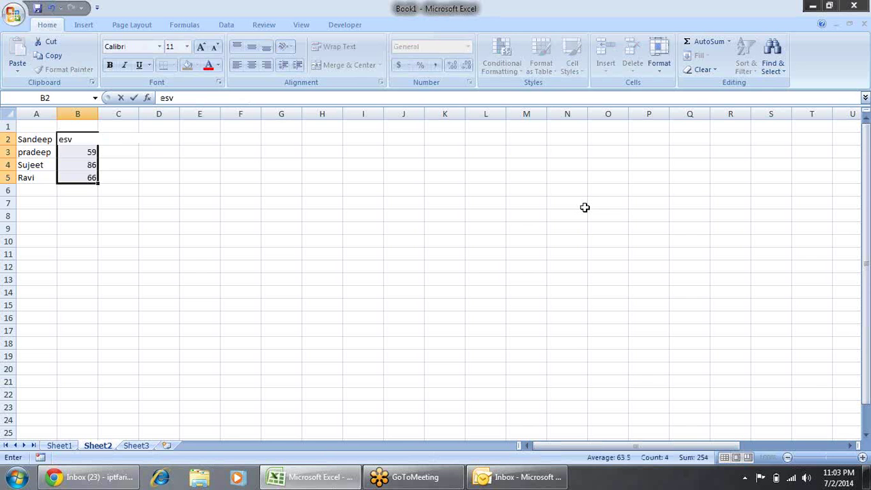
key(Escape)
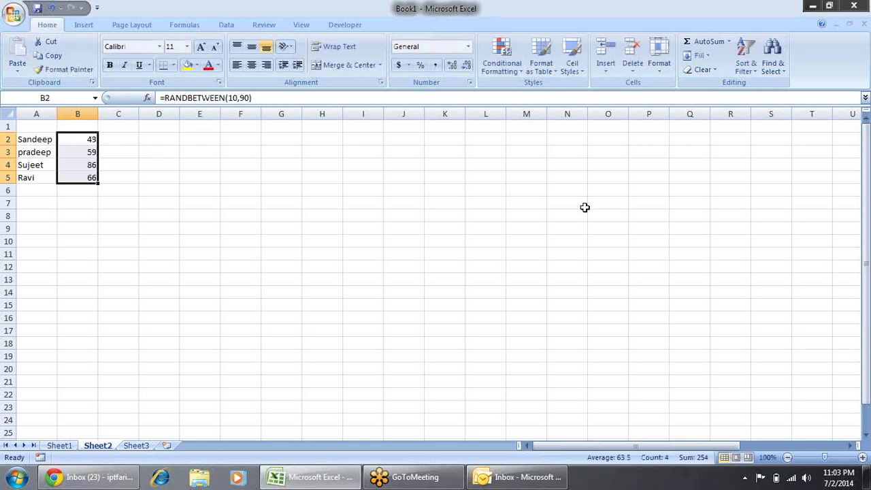
key(ctrl+c)
key(alt+e)
- Paste B2:B5 back as fixed values 43, 59, 86, 66
key(s)
key(v)
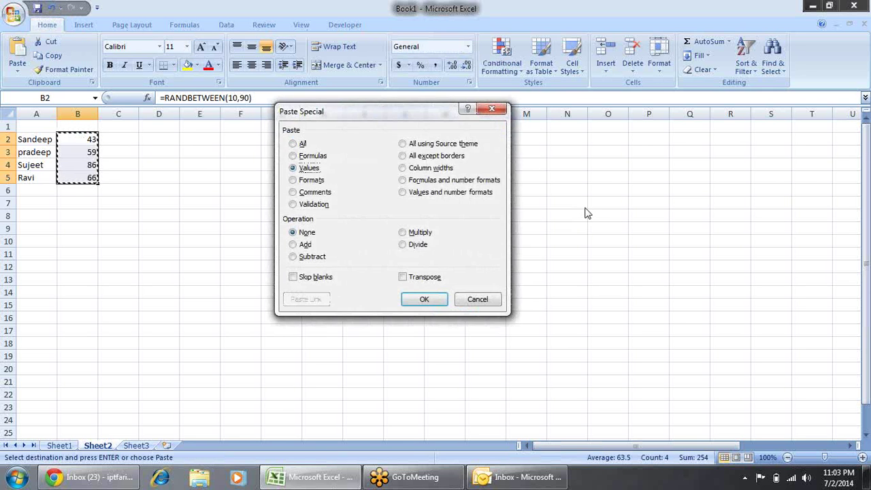
key(Return)
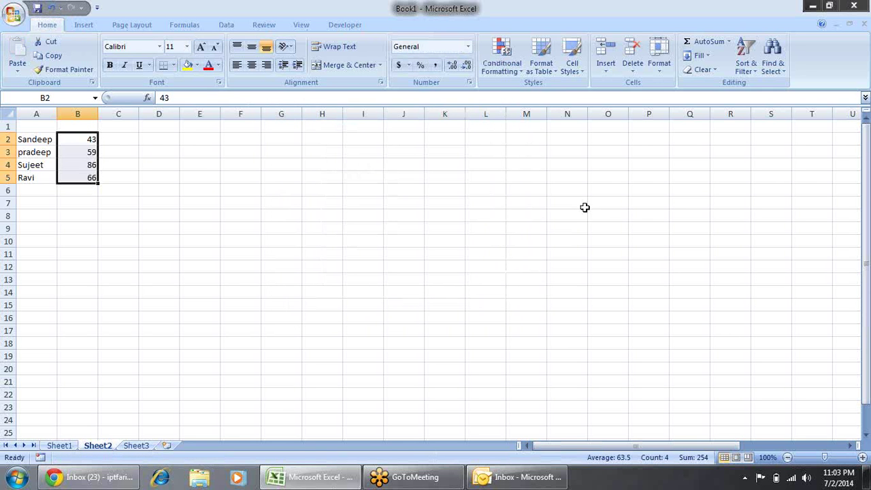
- Head column B as Profit and select A1:B5 as the chart data
key(Left)
key(Up)
key(Right)
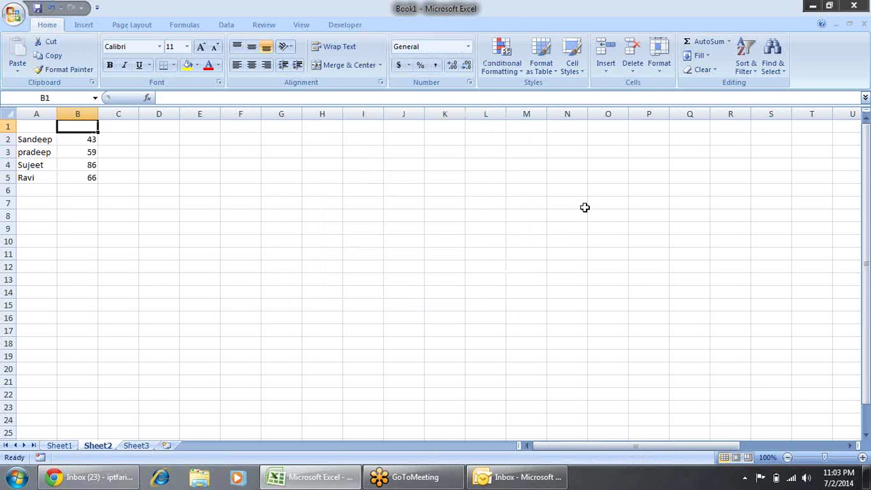
text(PRofit)
key(Return)
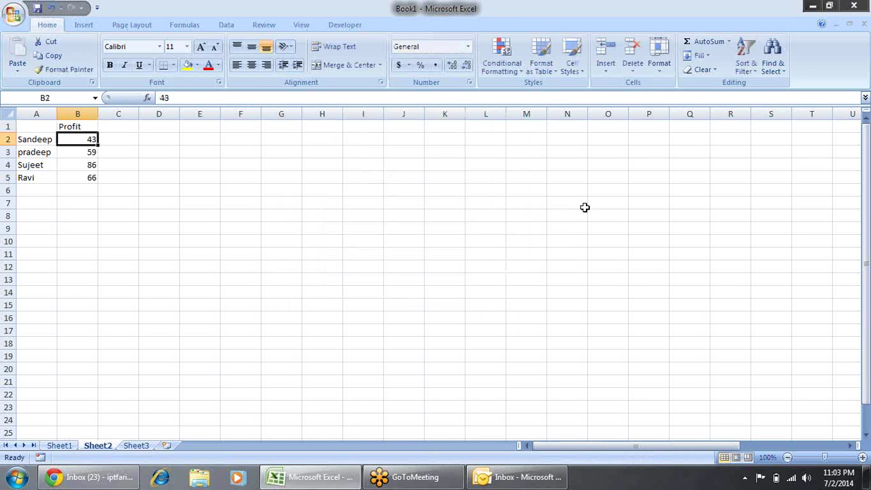
key(Up)
key(shift+Left)
key(shift+Down)
key(shift+Down)
key(shift+Down)
key(shift+Down)
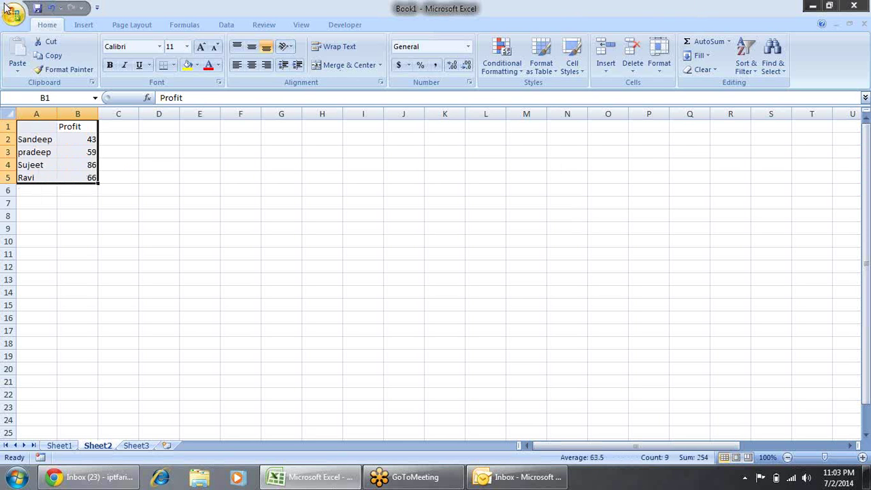
- Insert a 2-D pie chart of Profit
click(95, 25)
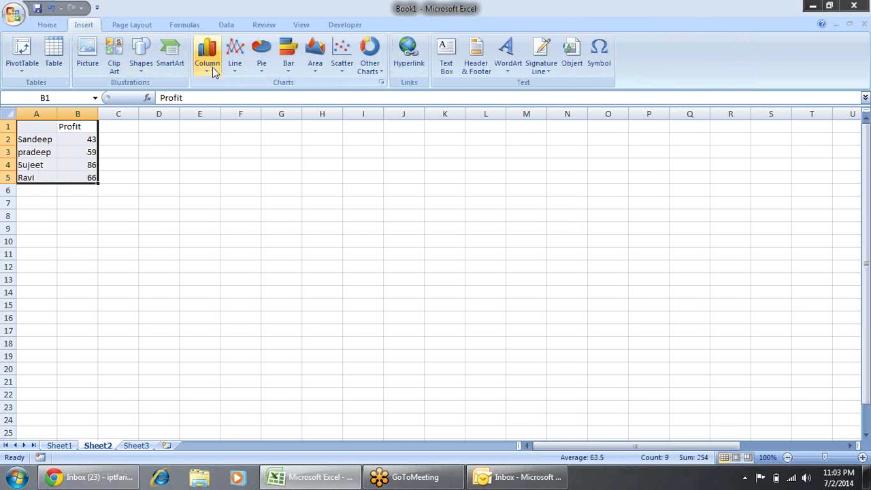
click(262, 61)
click(268, 109)
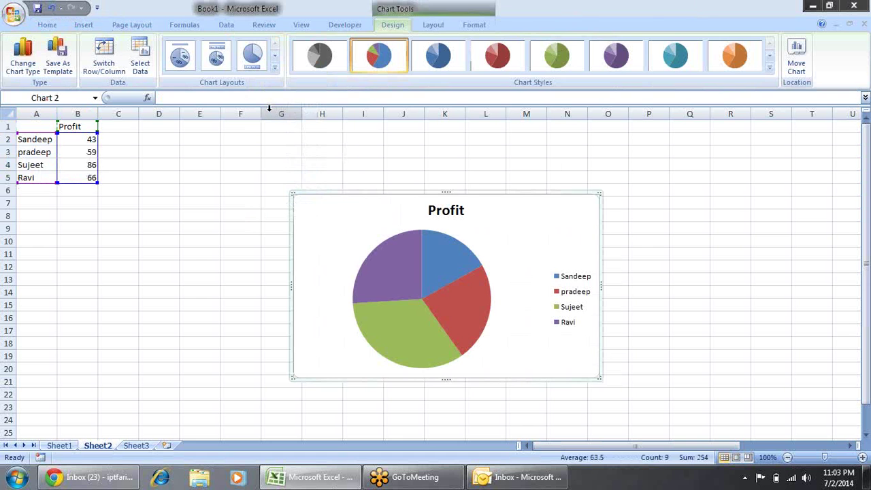
- Review the pie series fill and border settings, then add data labels 43, 59, 86, 66
right_click(460, 267)
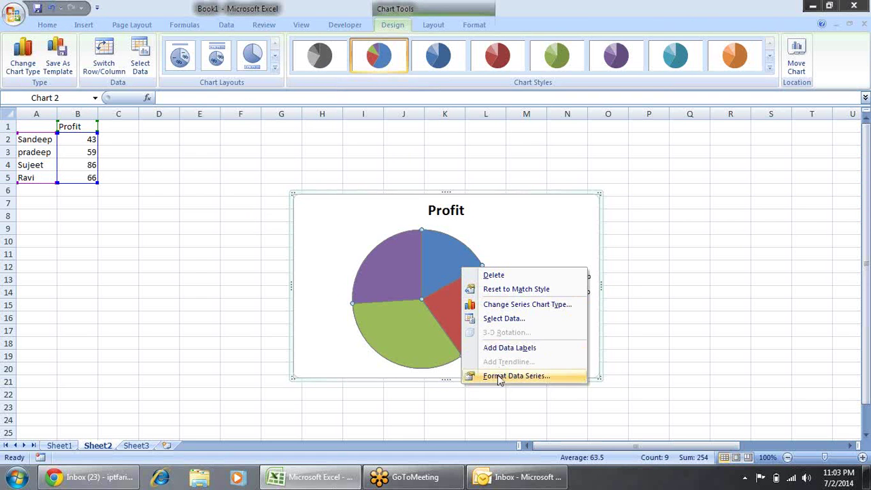
click(560, 376)
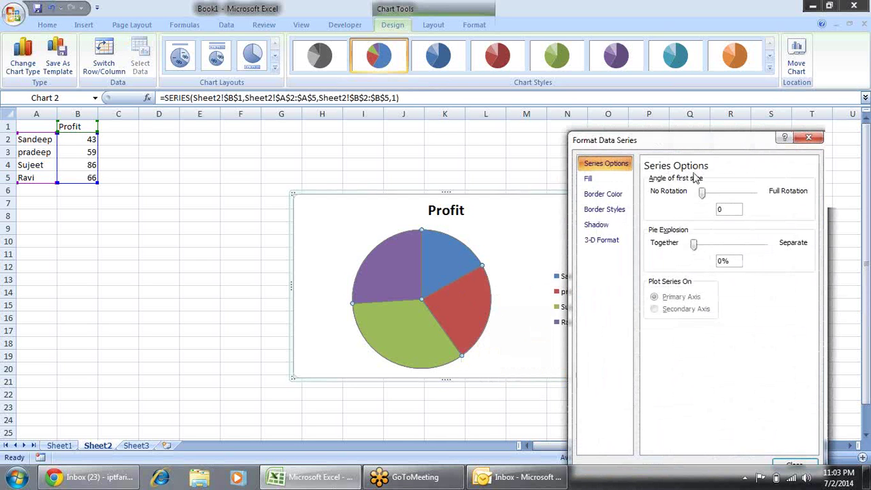
click(616, 181)
click(613, 193)
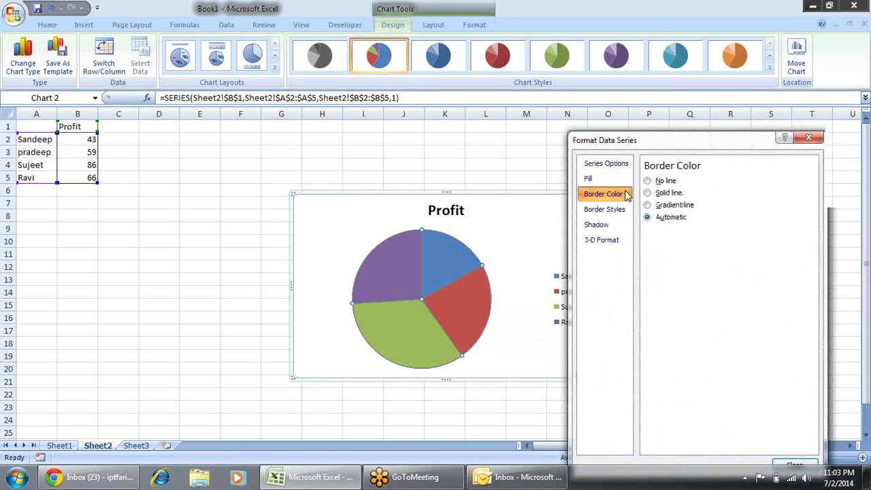
click(619, 182)
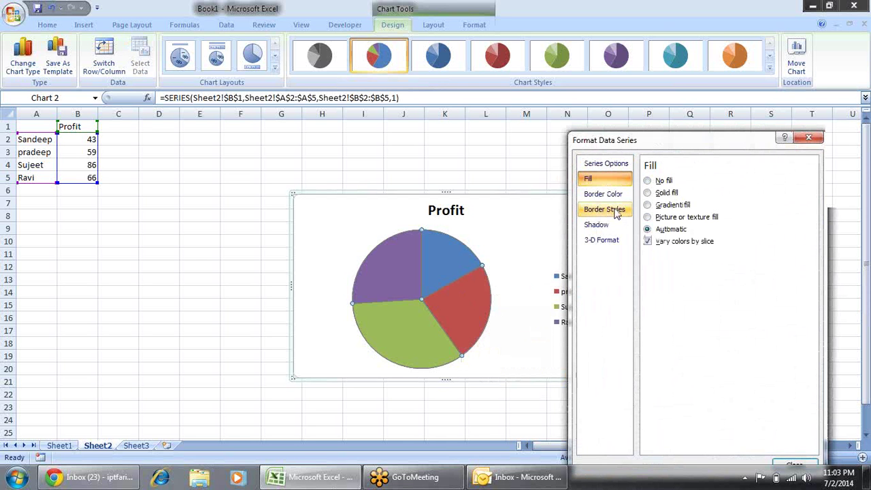
key(Escape)
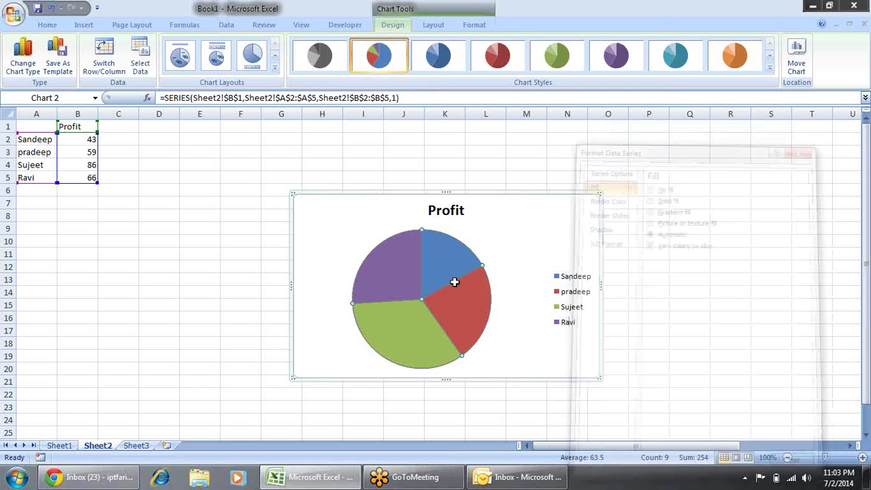
right_click(455, 281)
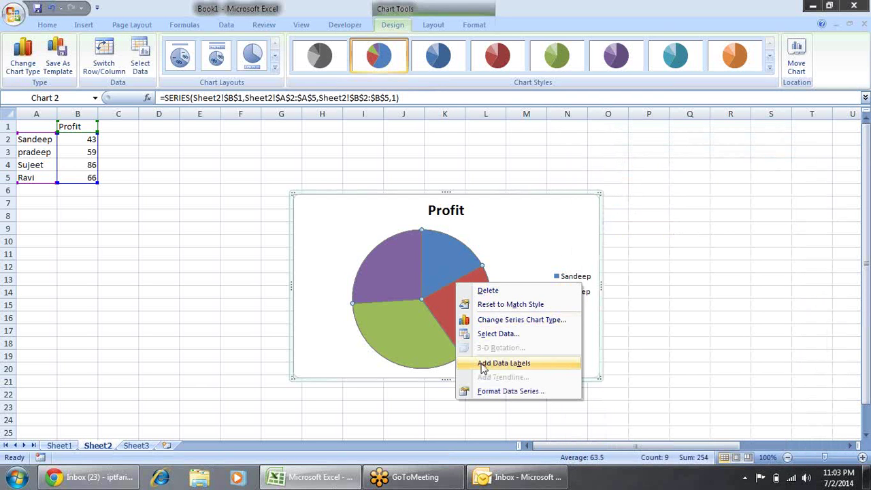
click(504, 364)
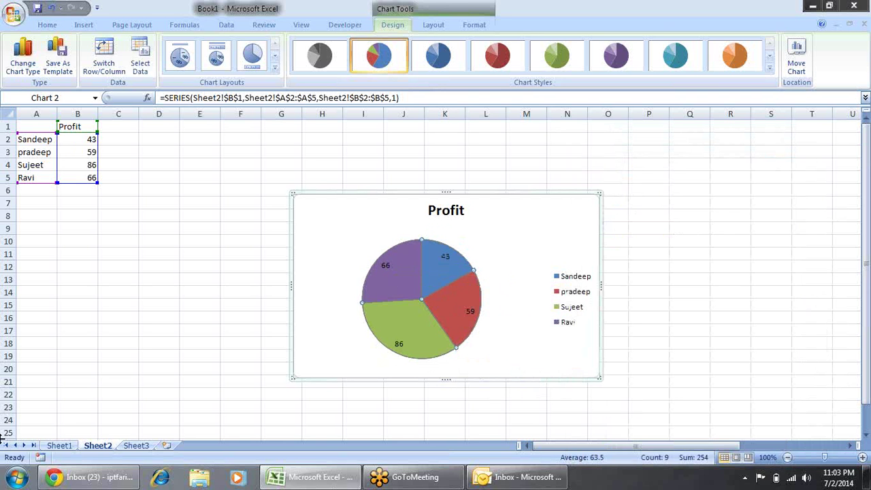
- On Sheet1's chart, add value labels to the red Target bars
click(68, 445)
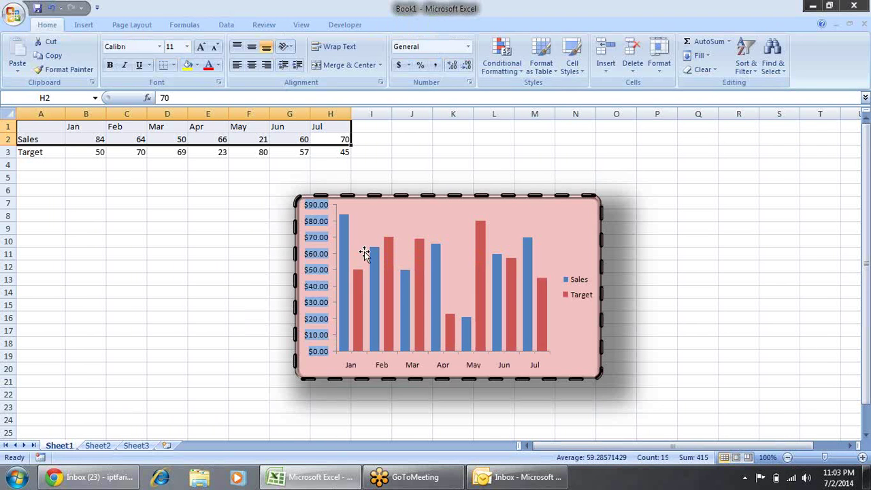
right_click(392, 251)
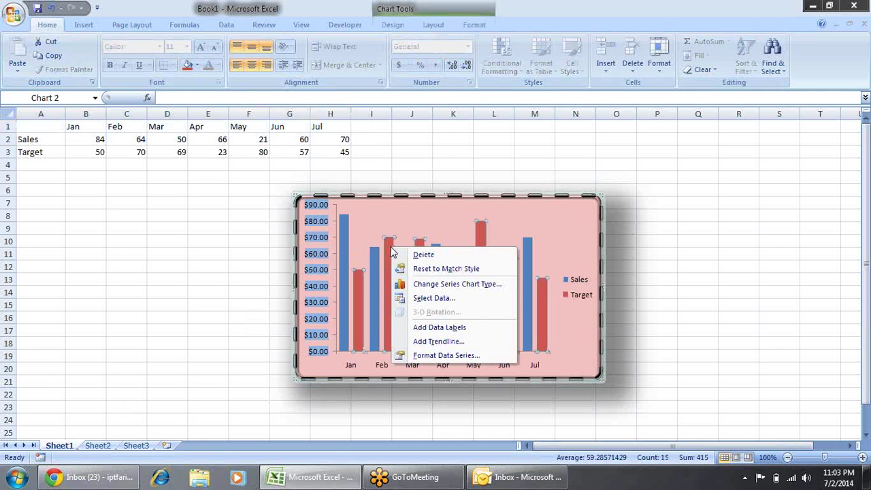
click(451, 327)
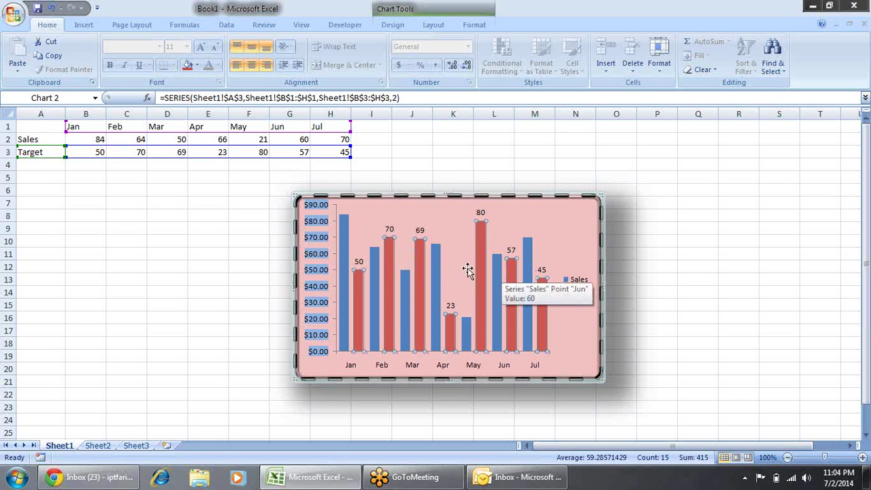
- Add value labels to the Sales bars, showing 84, 64, 50, 66, 21, 60, 70
click(438, 264)
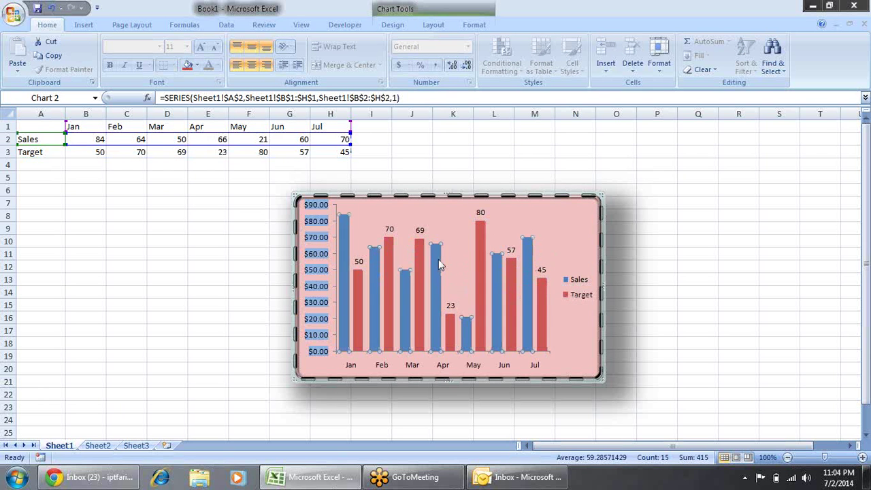
right_click(438, 261)
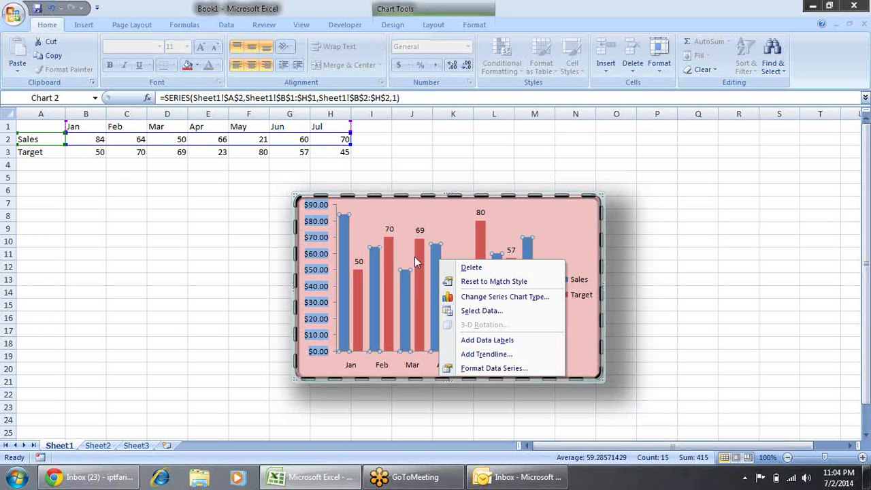
click(451, 228)
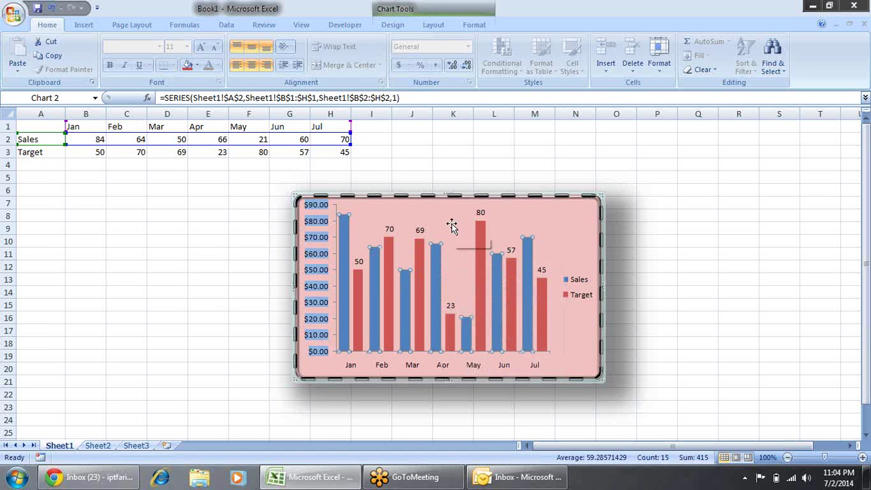
click(436, 264)
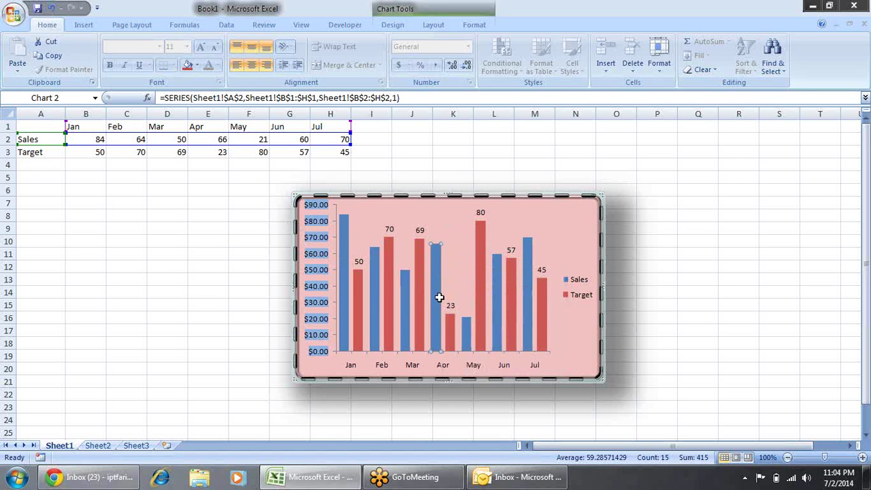
click(451, 327)
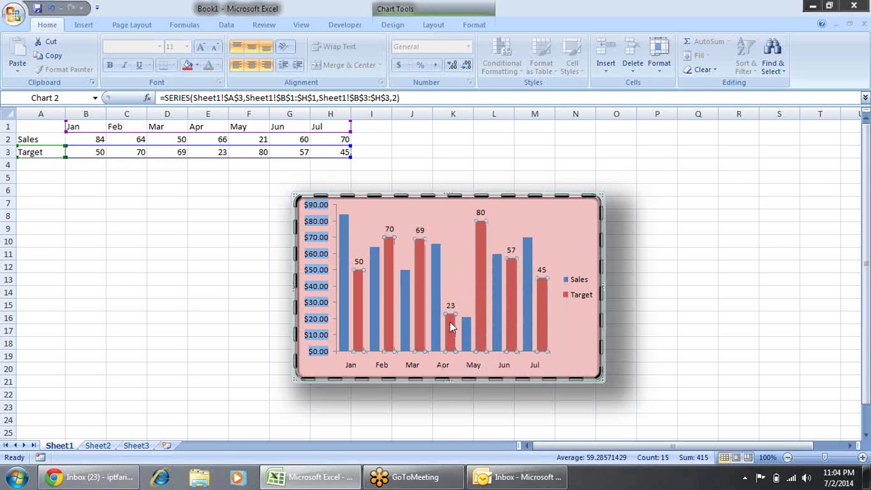
click(436, 283)
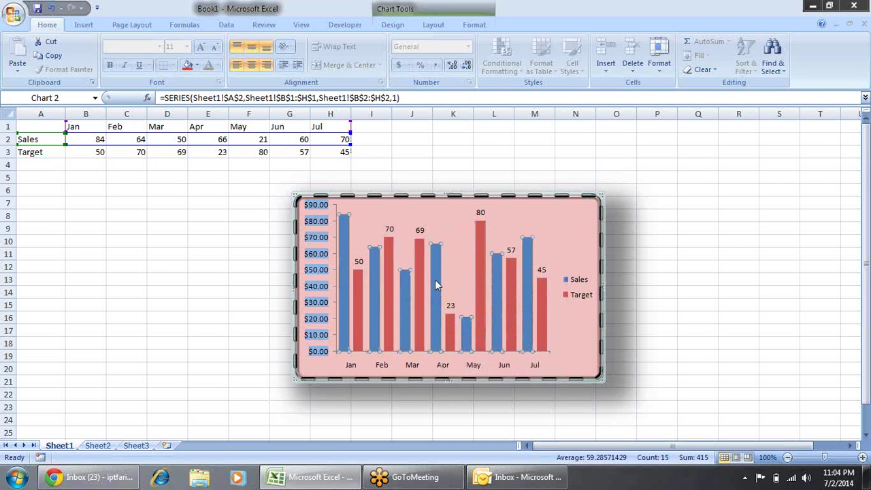
right_click(435, 282)
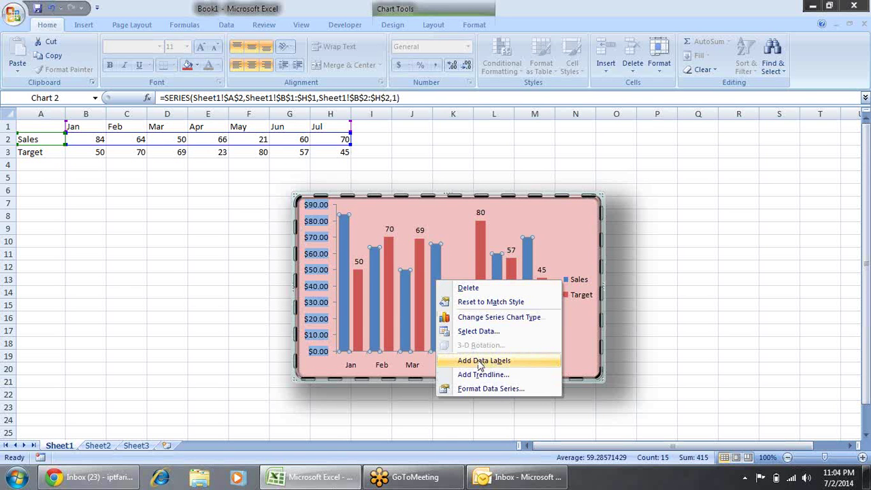
click(480, 360)
click(665, 226)
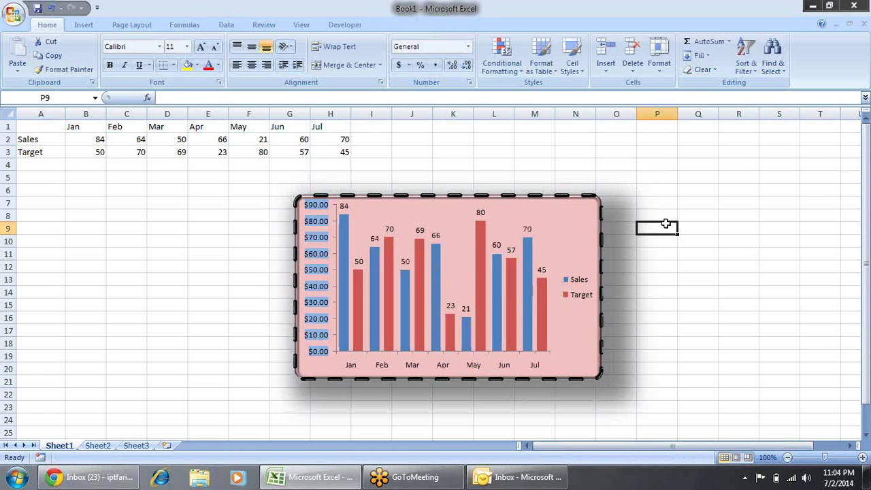
- Make the Sales labels show series name, month and value, centred in the bars
right_click(531, 231)
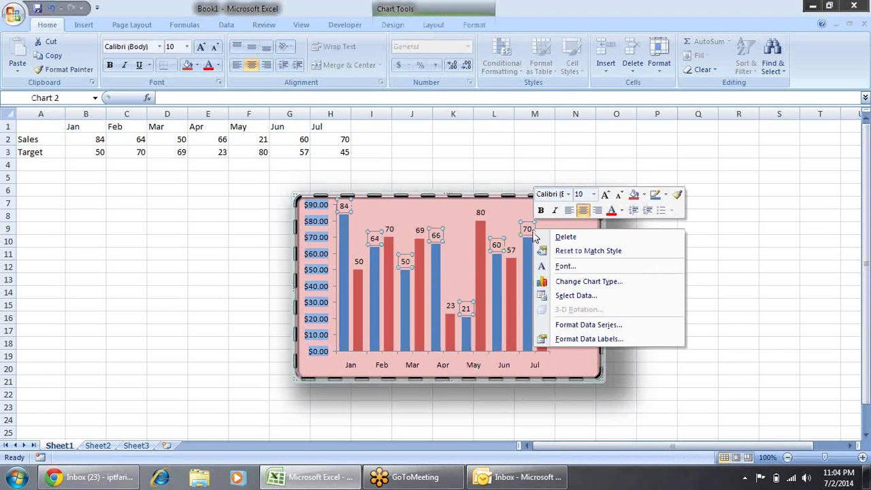
click(579, 340)
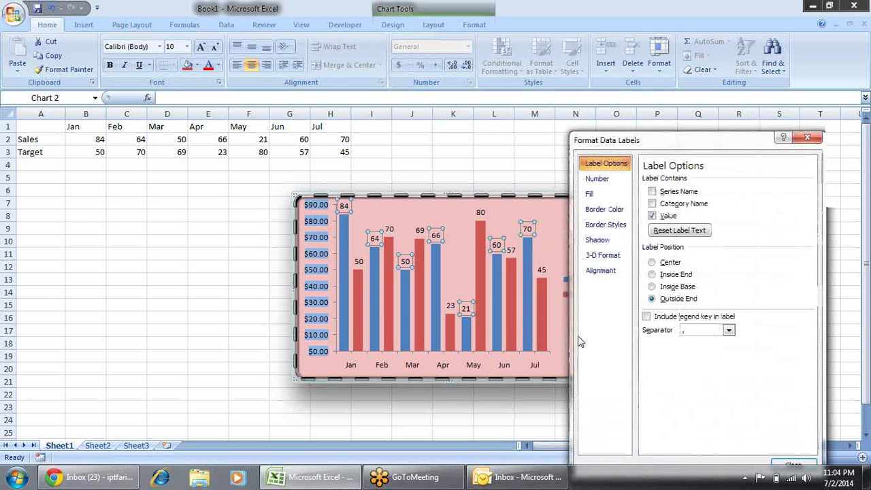
click(618, 181)
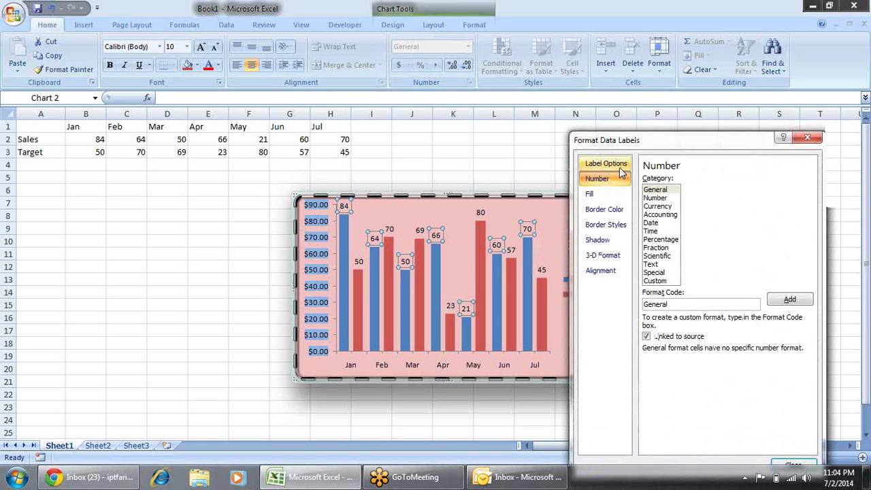
click(620, 165)
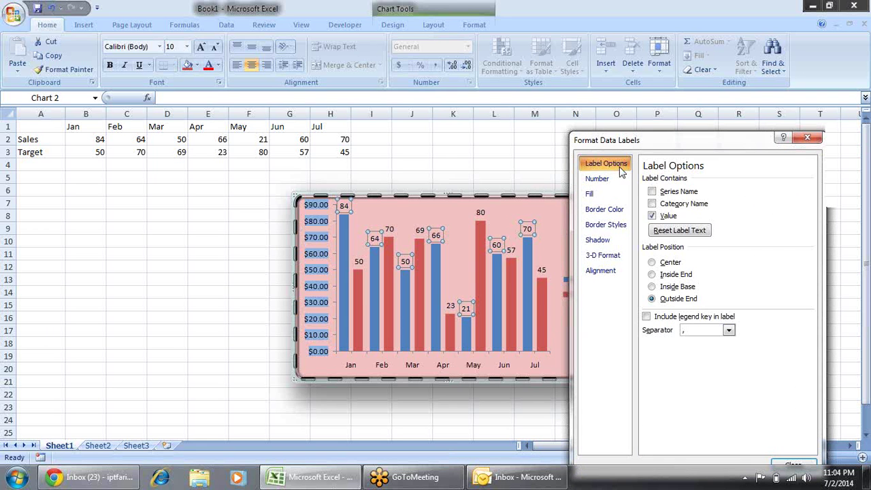
click(672, 192)
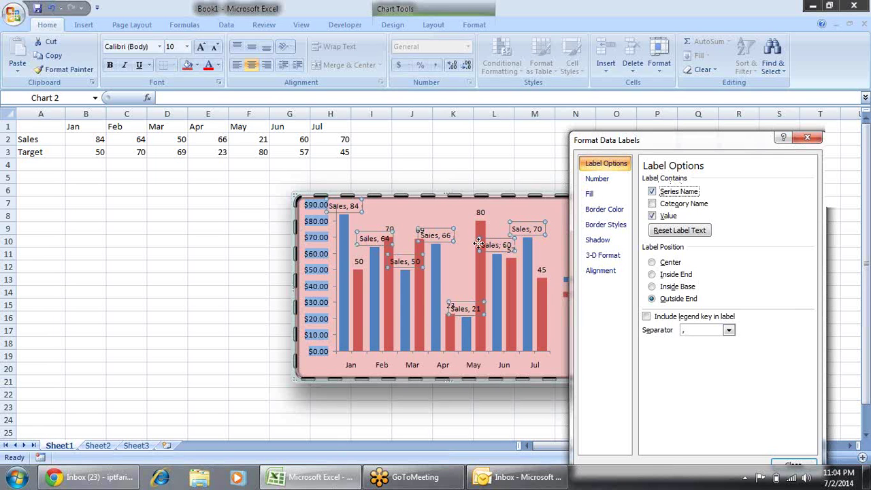
click(692, 206)
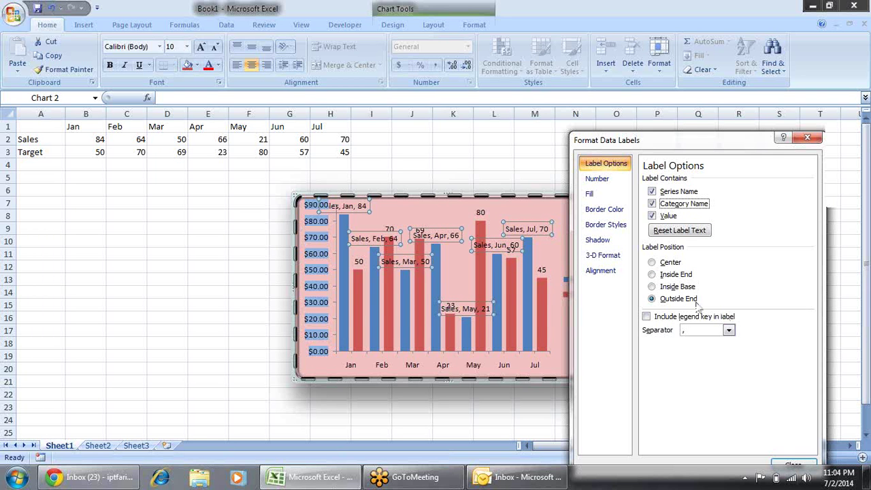
click(669, 264)
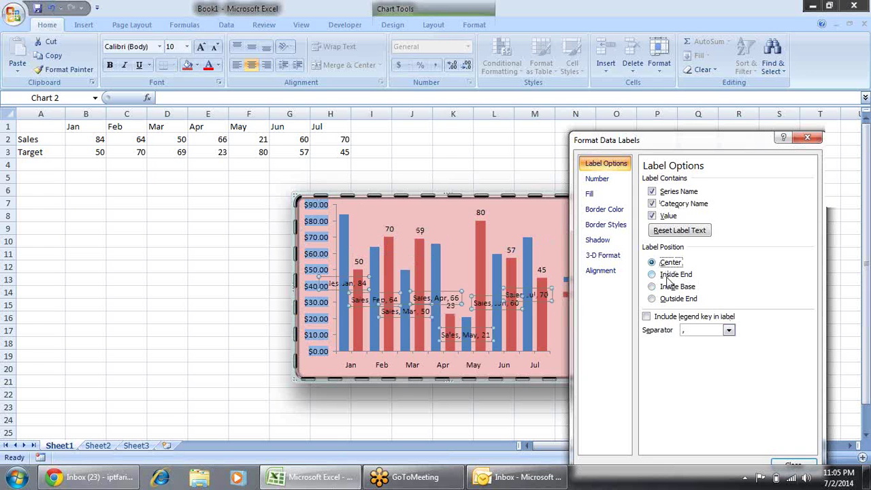
click(669, 275)
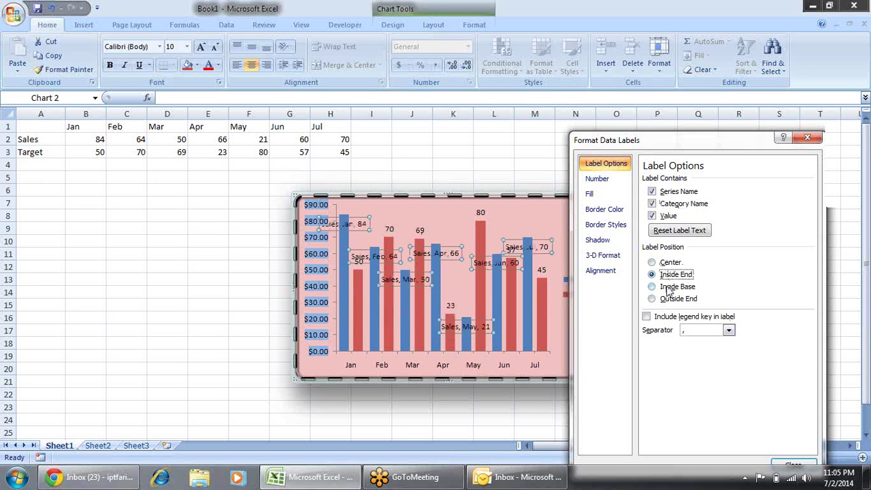
click(669, 289)
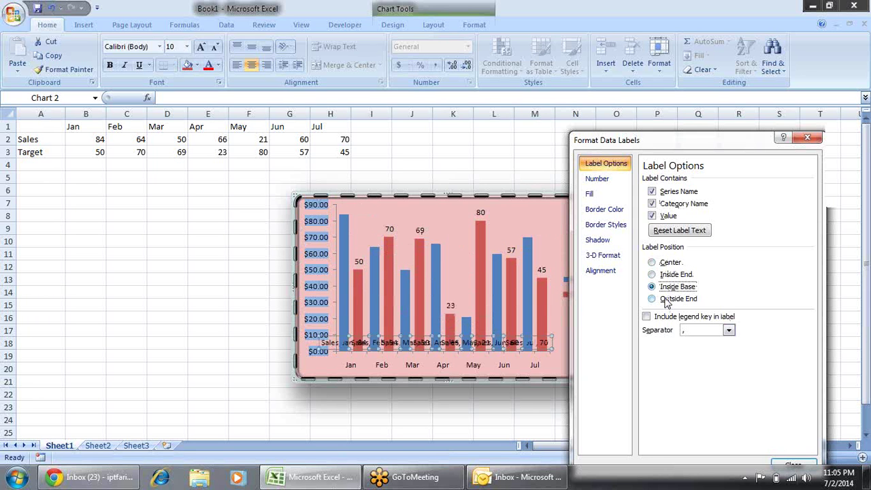
click(666, 302)
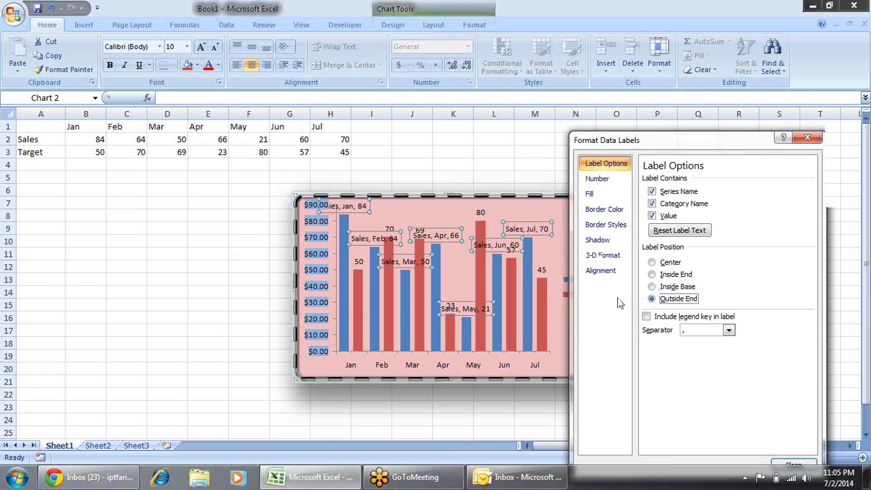
click(668, 265)
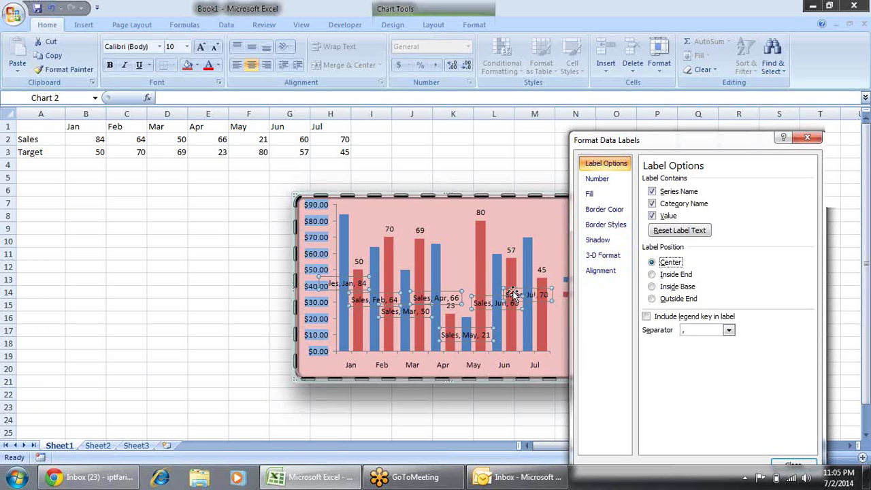
- Rotate the Sales label text 270° so it runs vertically
click(602, 271)
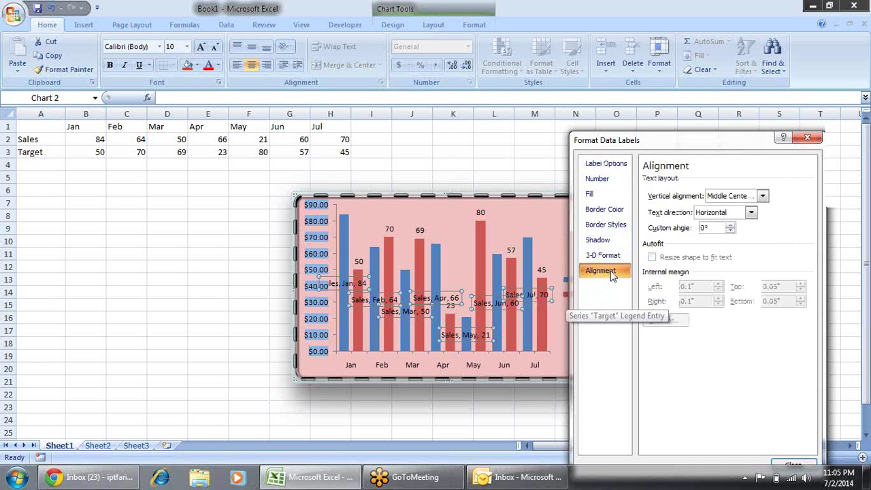
click(751, 213)
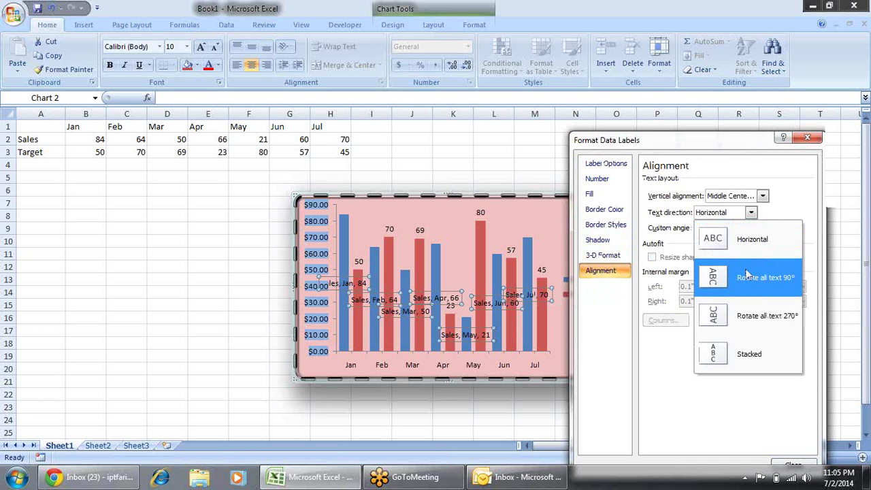
click(746, 309)
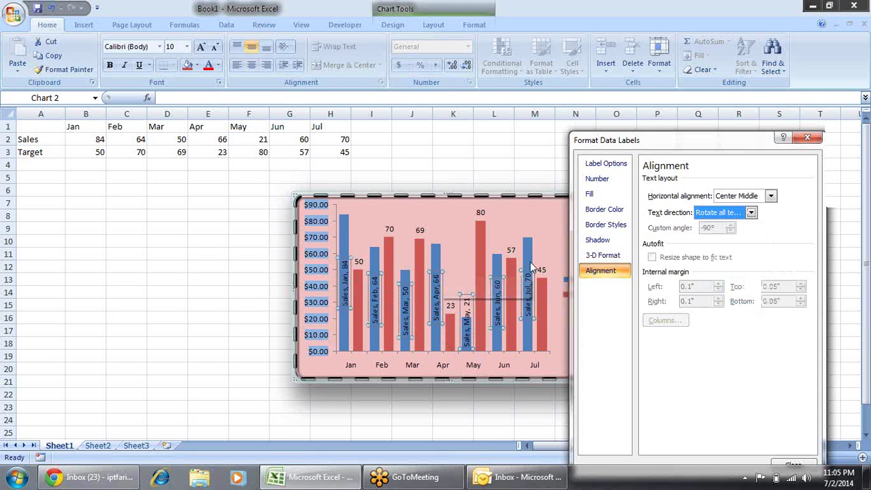
click(807, 138)
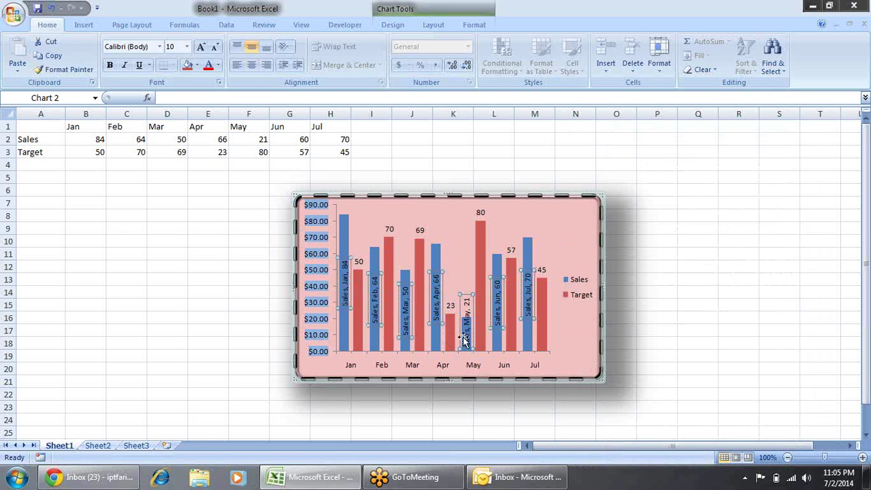
- On Sheet2, switch the Profit pie labels from values to percentages, placed at Outside End
click(97, 445)
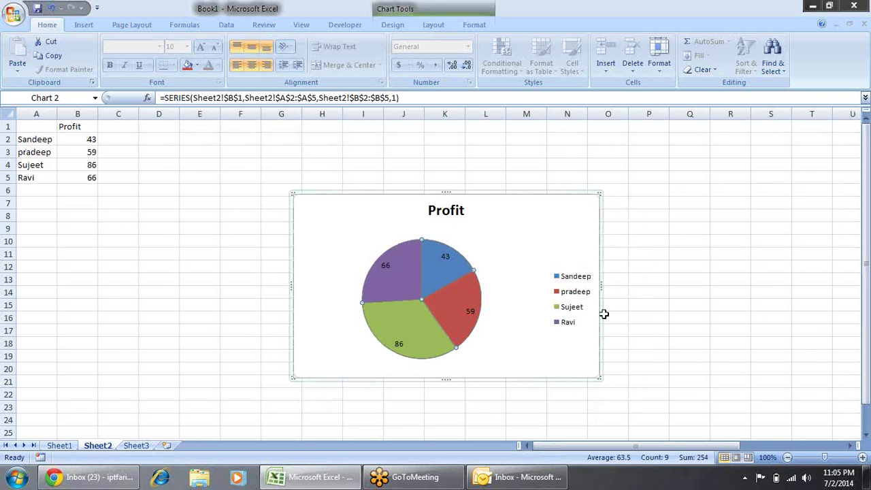
right_click(446, 259)
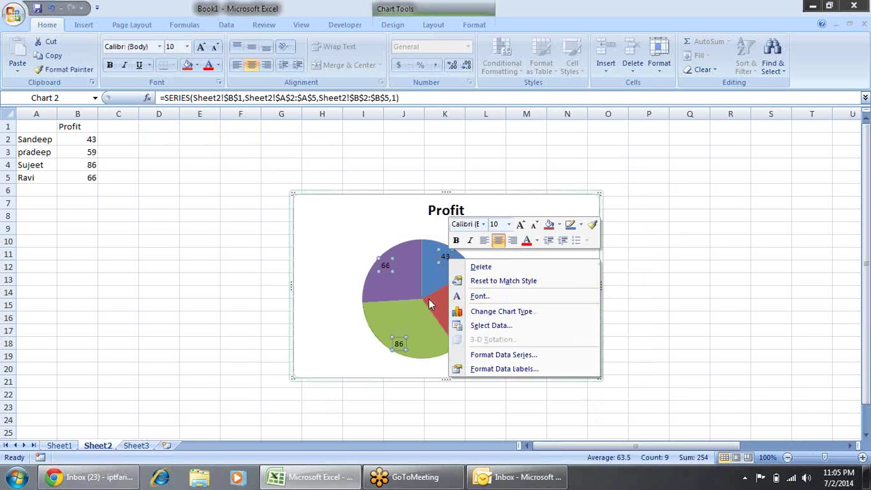
click(516, 370)
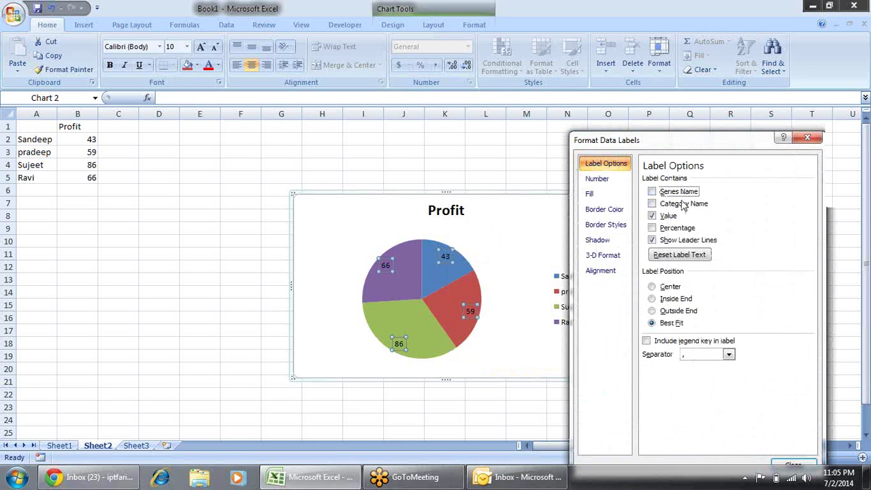
click(653, 216)
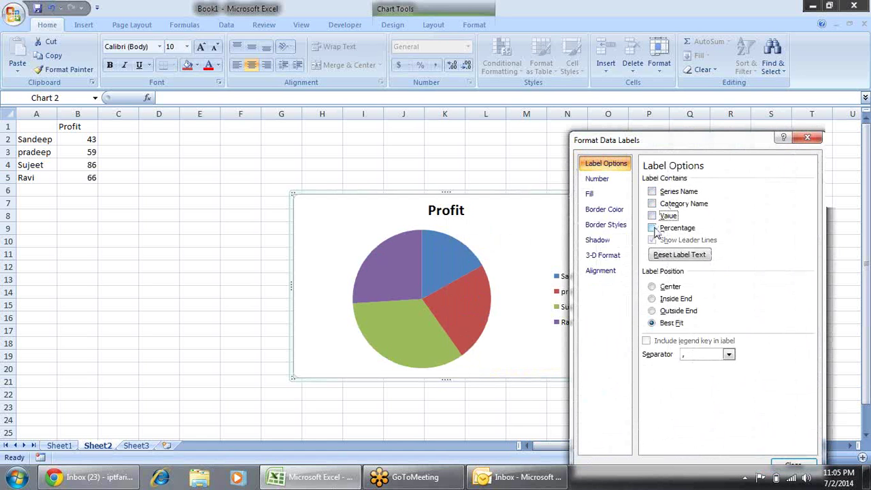
click(652, 229)
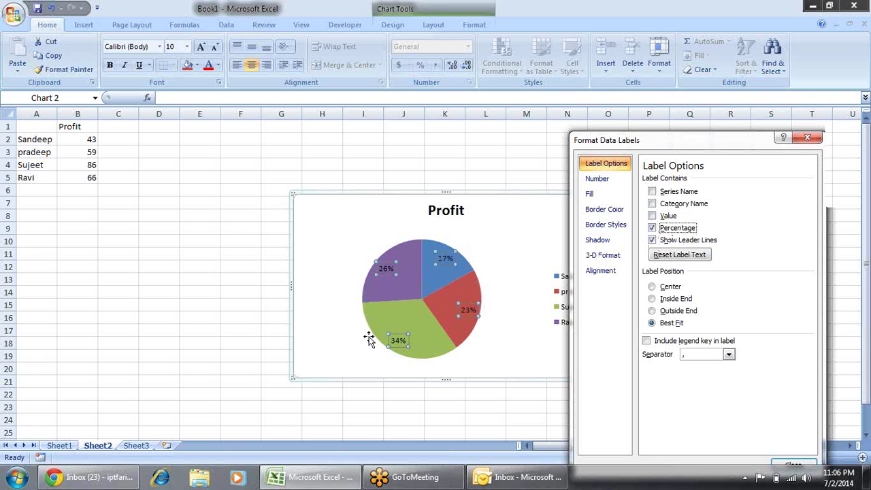
click(672, 288)
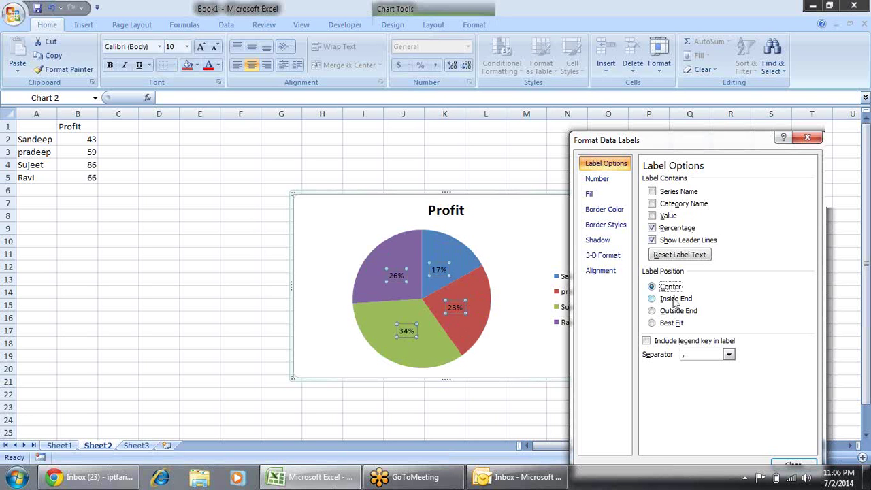
click(674, 301)
click(672, 312)
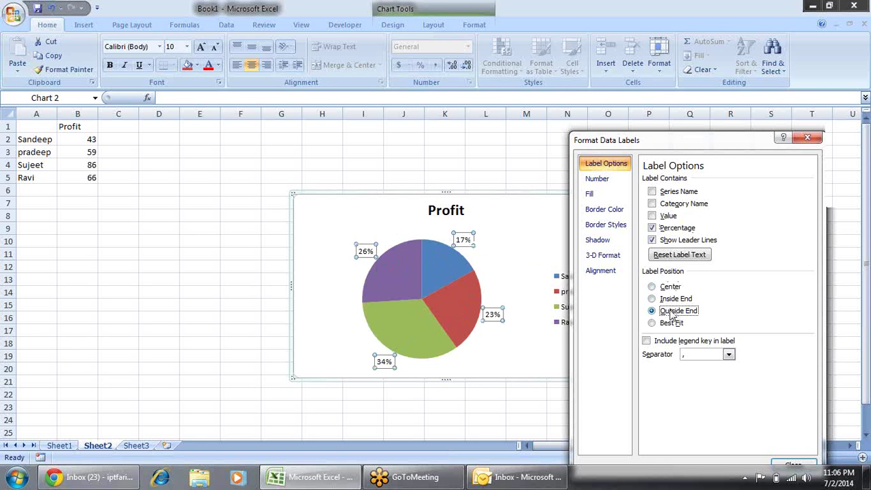
click(668, 324)
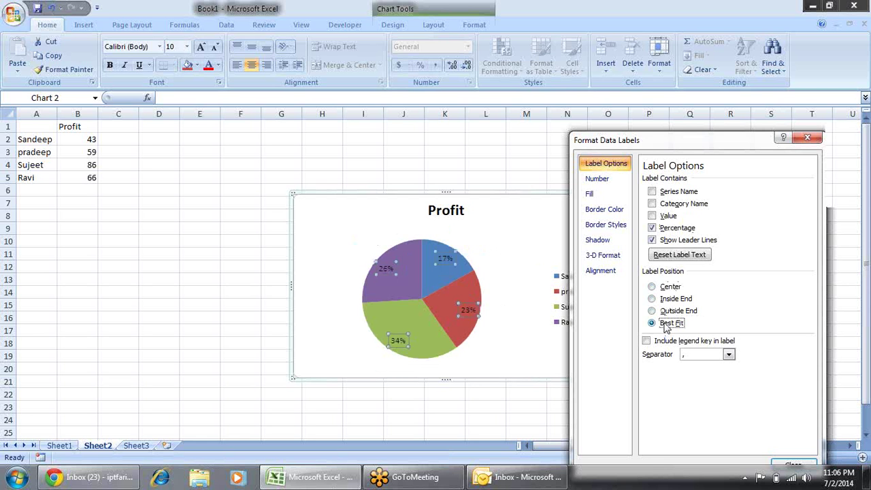
click(677, 311)
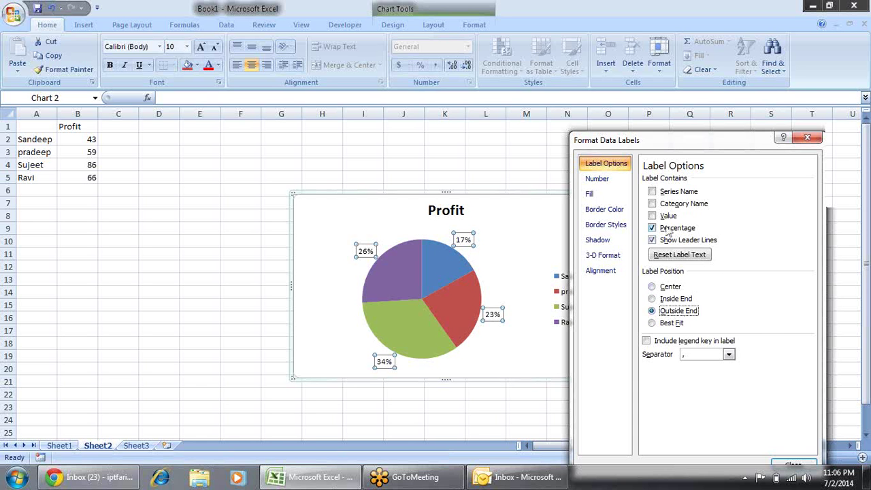
click(793, 465)
- Add a new person in A6 with profit 2, and profit 1 in B7
click(683, 261)
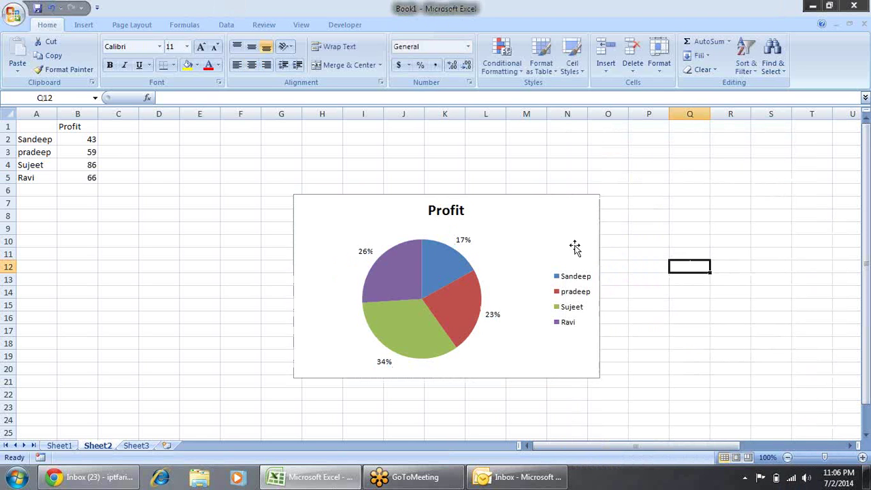
click(39, 189)
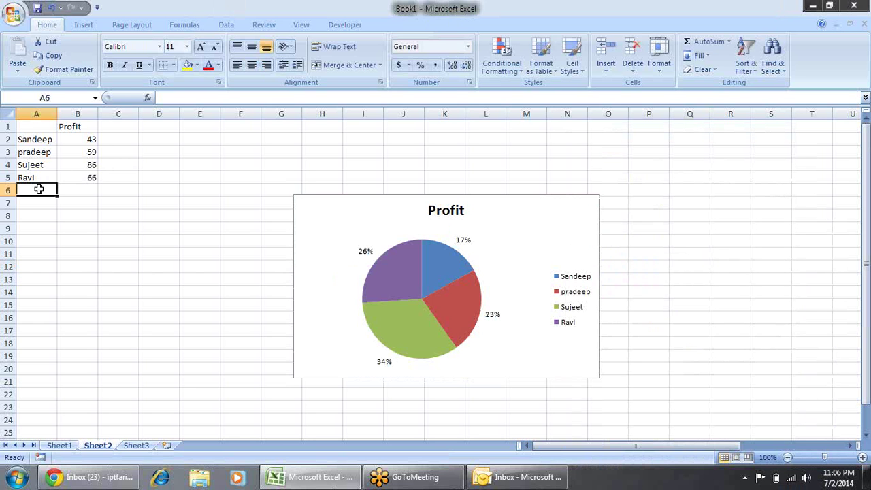
text(harish)
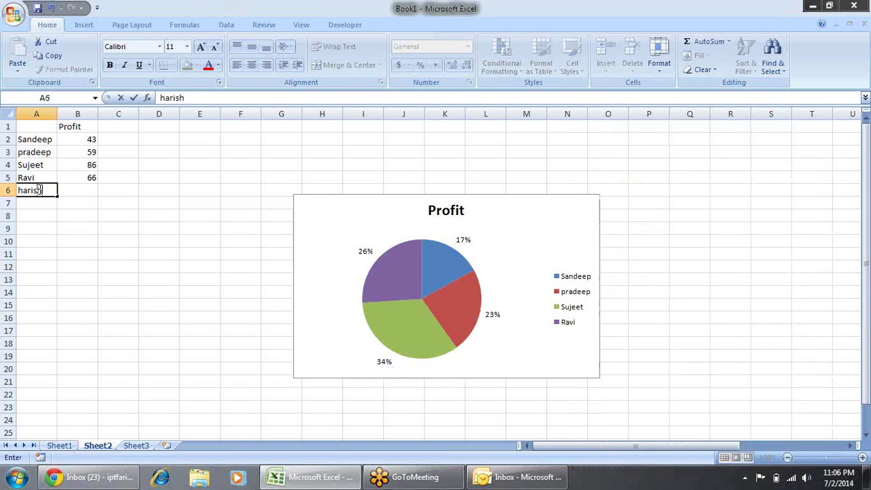
key(Tab)
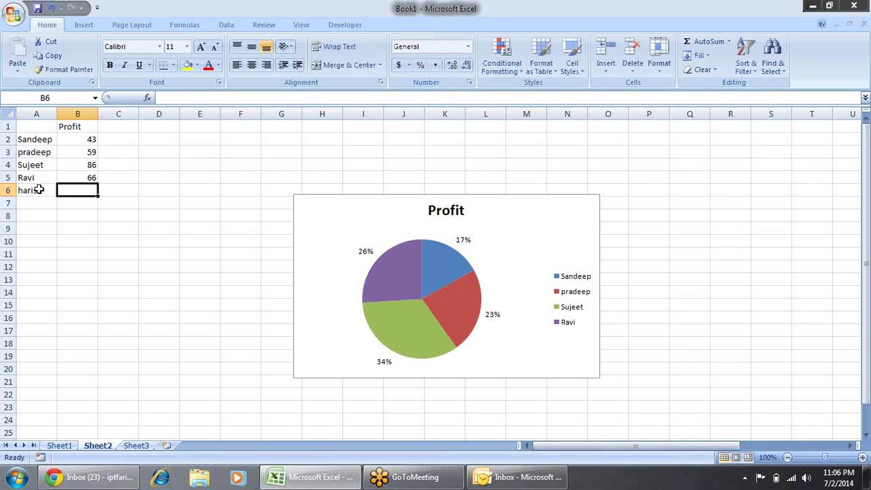
text(2)
key(Return)
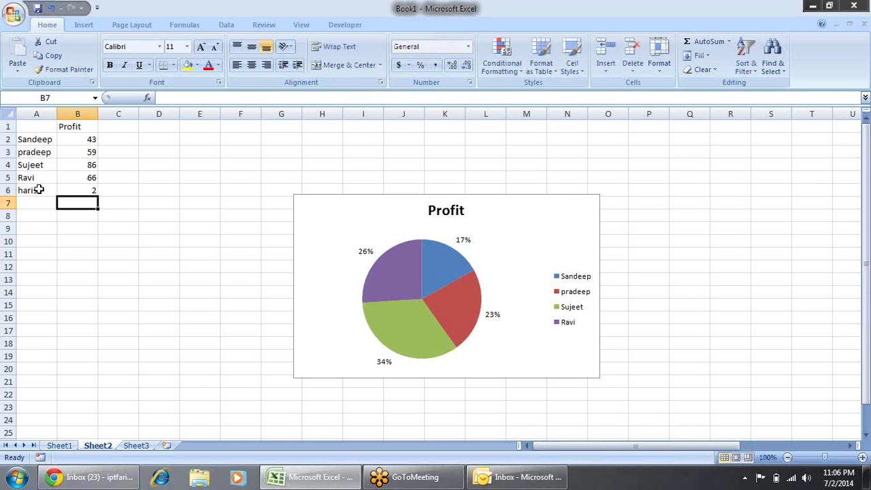
text(1)
key(Return)
- Change B5's profit from 66 to 3 and enter the second new name in A7
key(Up)
key(Up)
key(Up)
text(3)
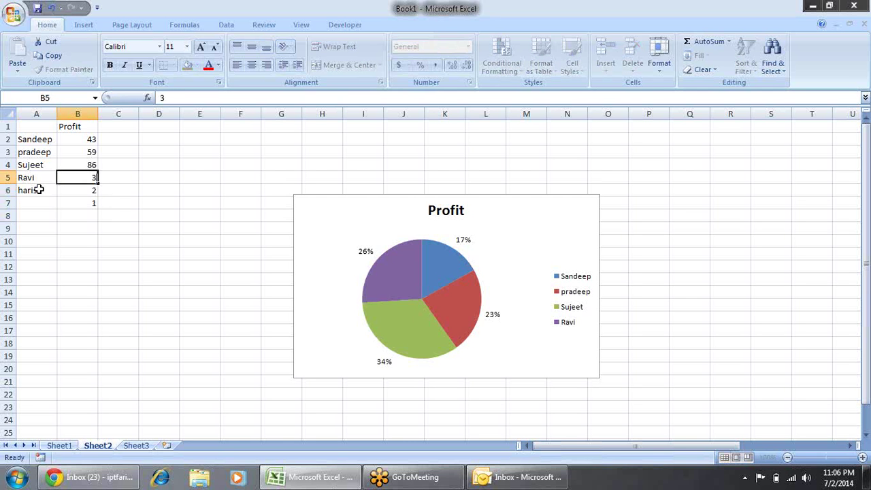
key(Return)
key(Down)
key(Left)
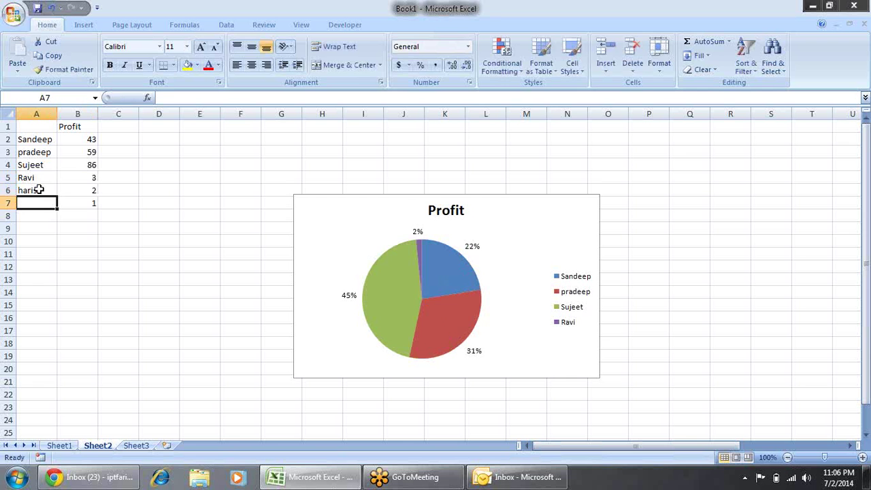
text(virat)
key(Return)
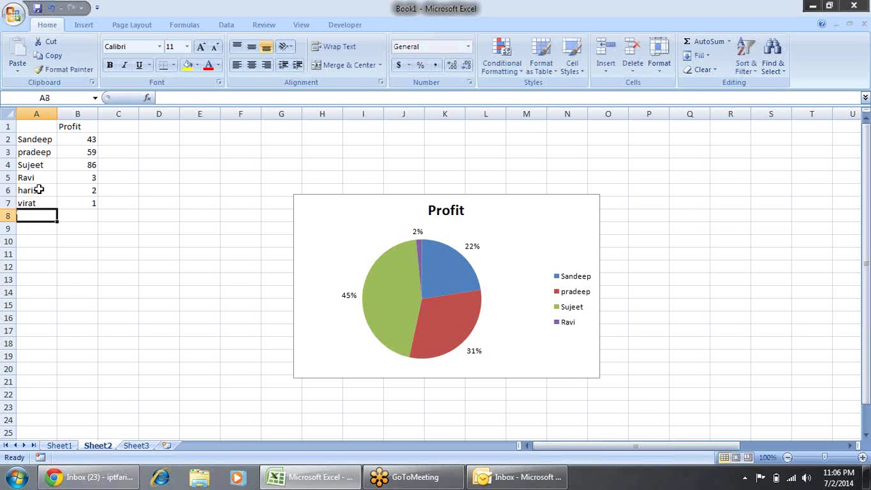
key(Up)
key(Up)
key(Up)
key(Up)
key(Up)
key(Up)
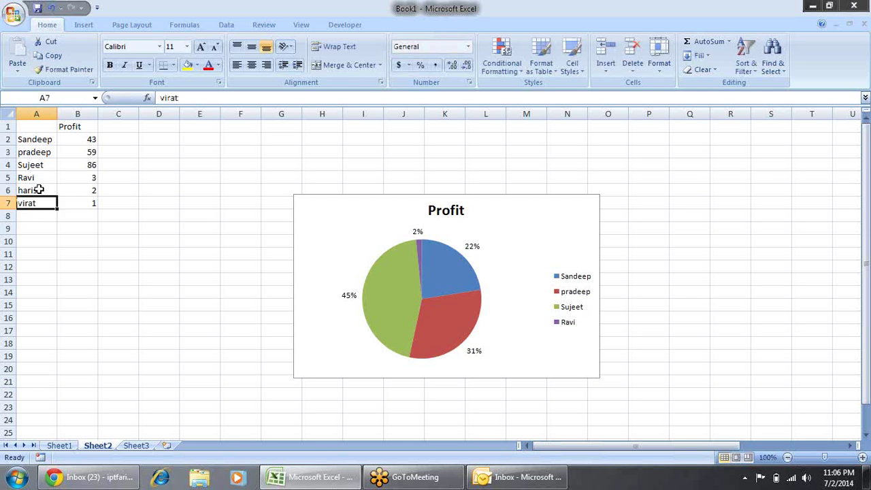
key(Up)
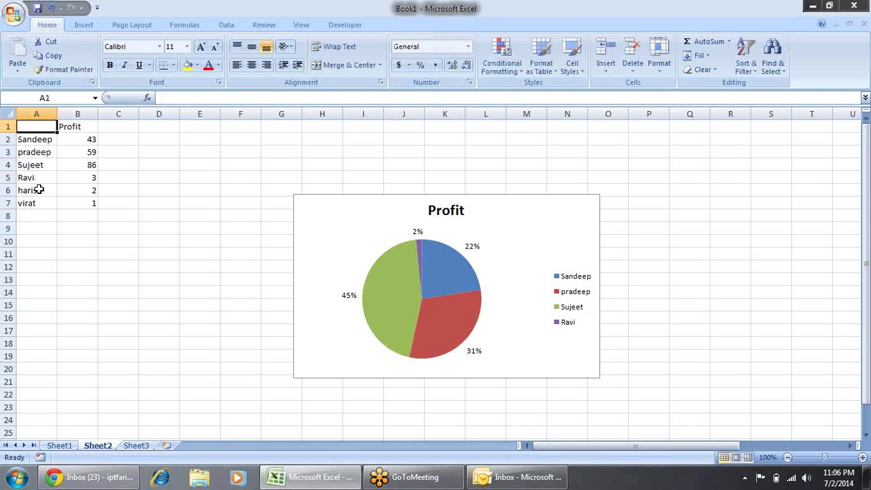
key(Down)
key(Down)
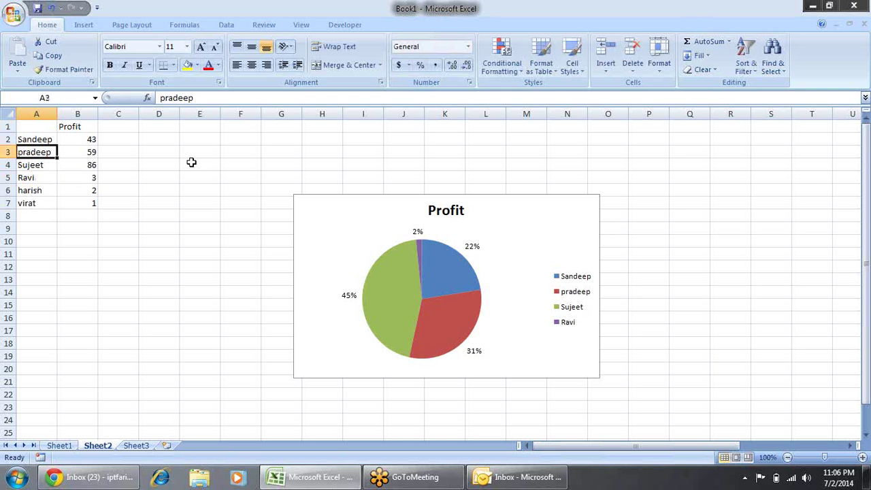
- Extend the Profit pie's data range down to row 7, then delete the pie chart
click(389, 294)
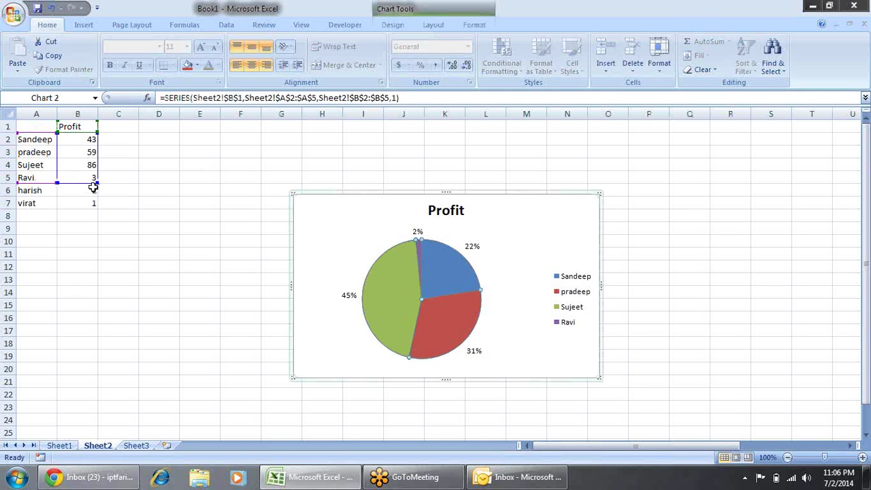
drag(97, 185, 97, 207)
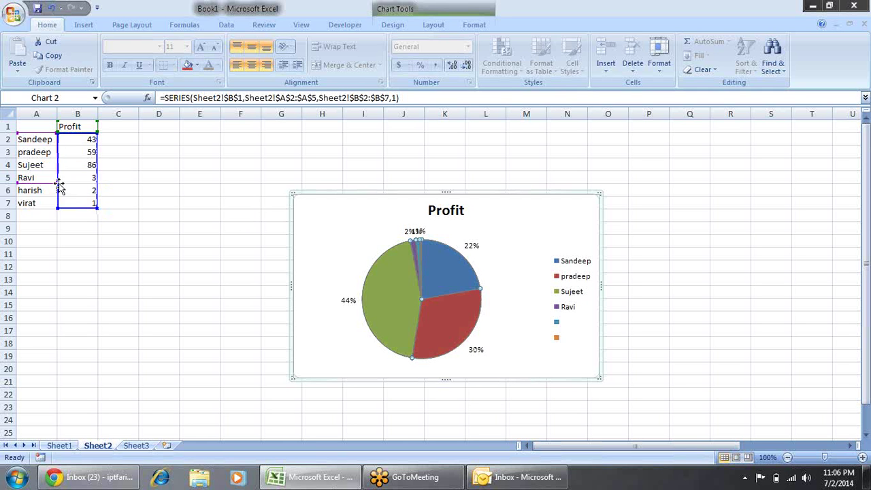
drag(59, 184, 57, 206)
click(239, 228)
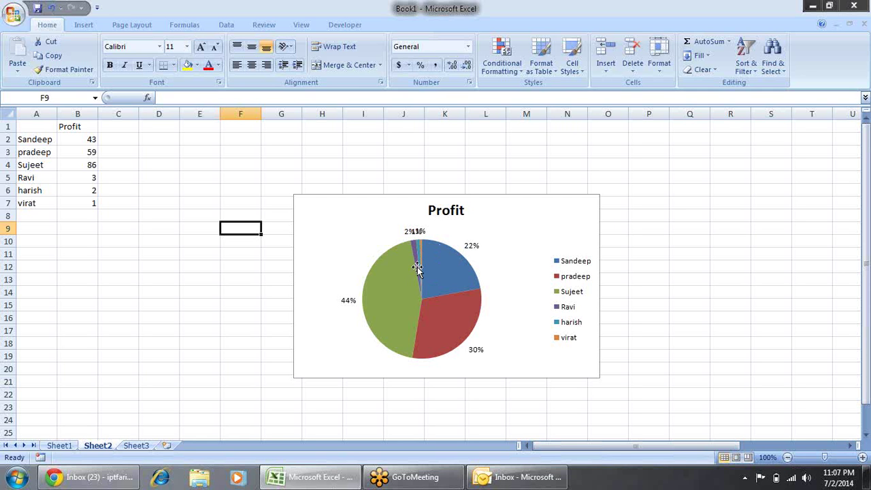
click(519, 253)
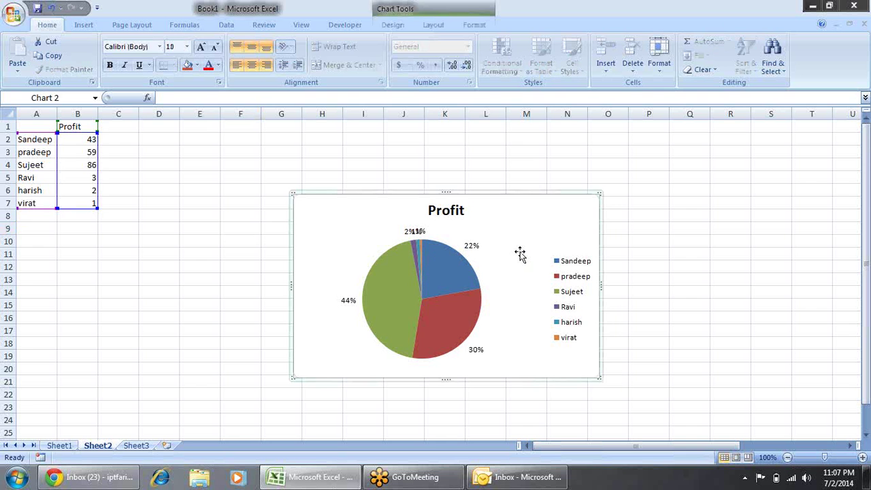
key(Delete)
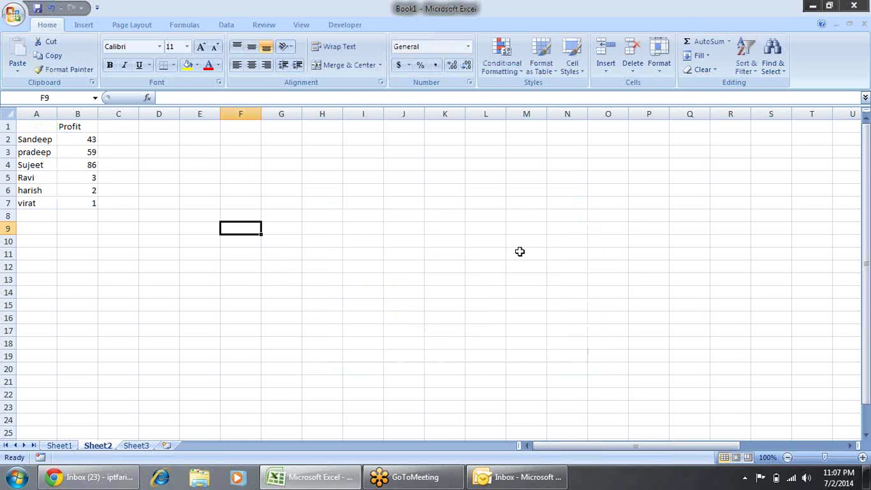
- Select A1:B7 and insert a Pie of Pie chart of Profit
click(254, 204)
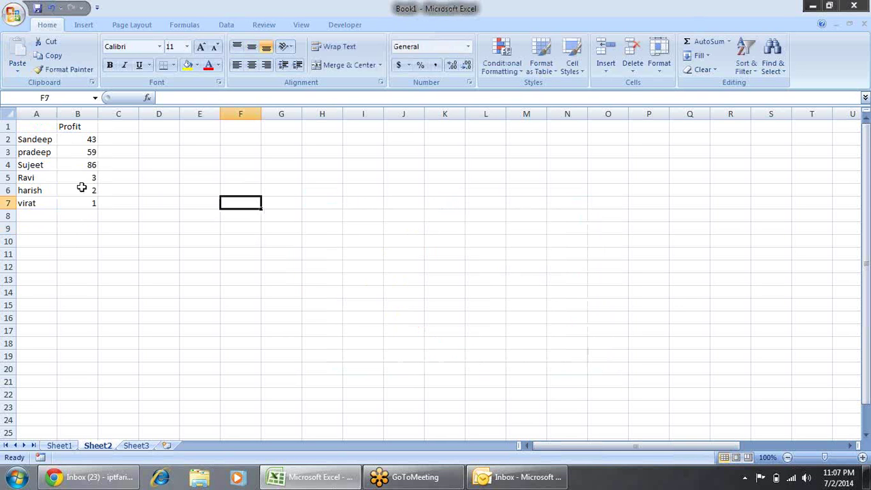
drag(38, 127, 77, 204)
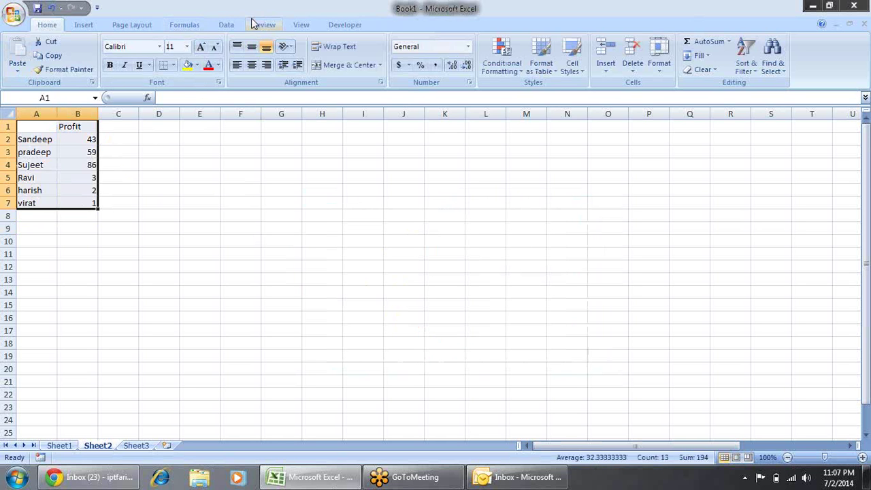
click(85, 25)
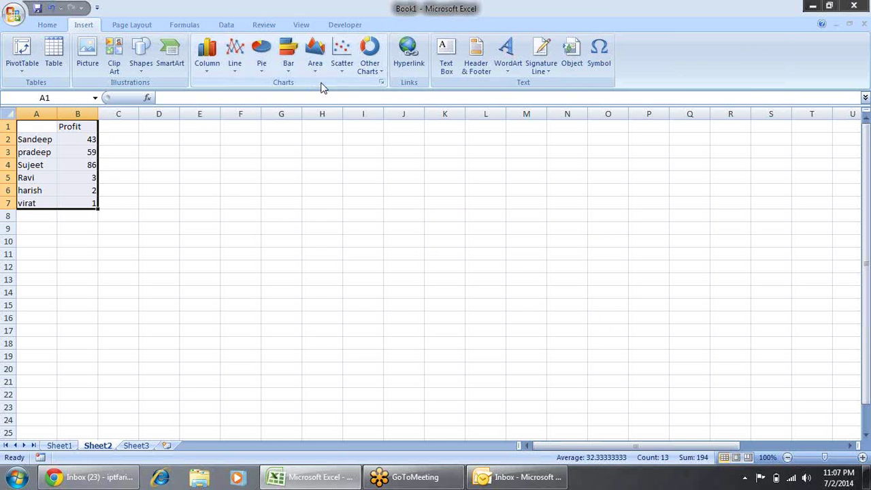
click(265, 67)
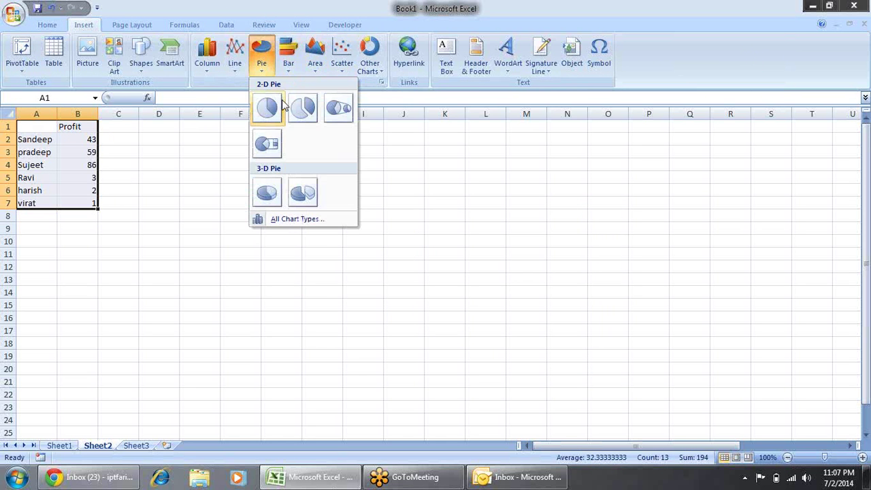
click(342, 115)
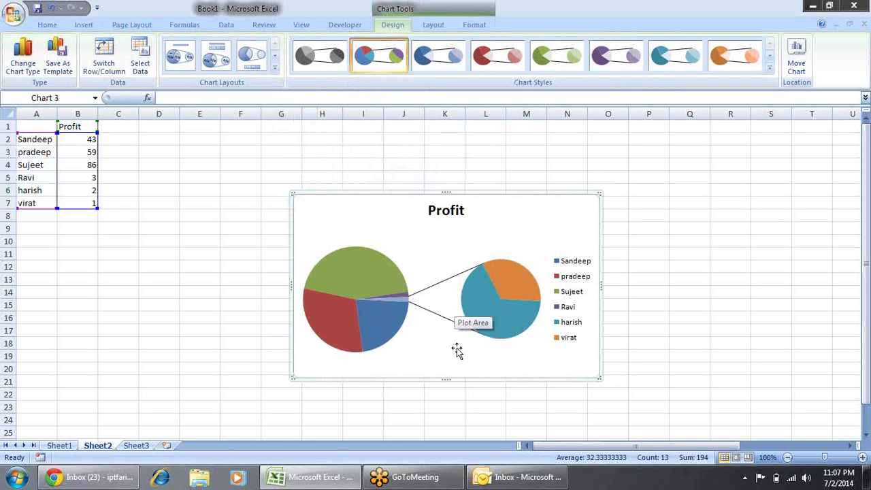
- In Format Data Series, set the second plot to contain the last 3 values
right_click(509, 298)
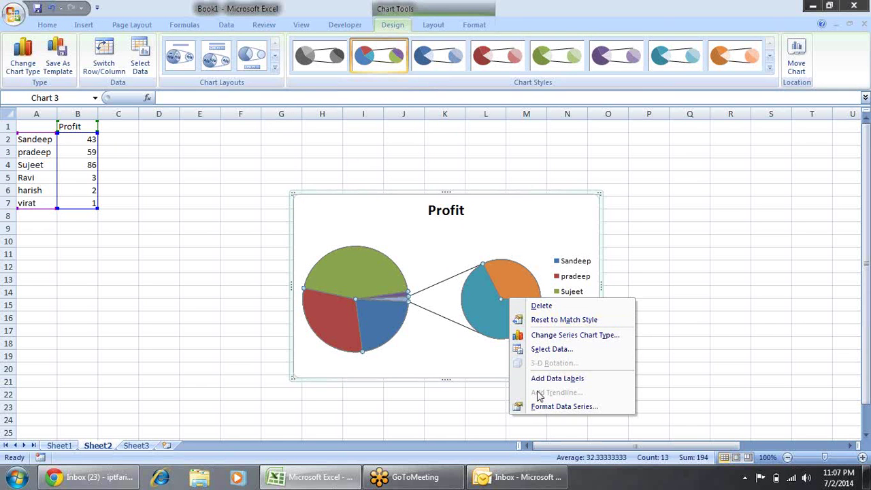
click(474, 275)
click(472, 239)
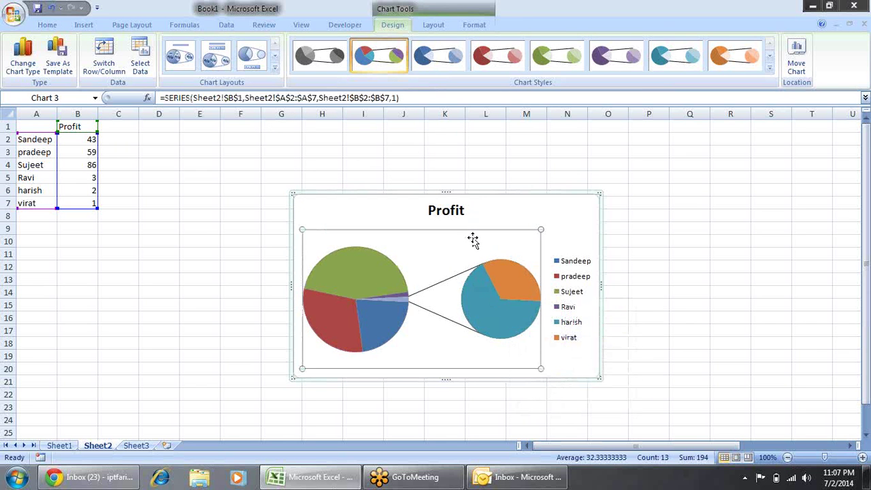
click(485, 270)
right_click(489, 267)
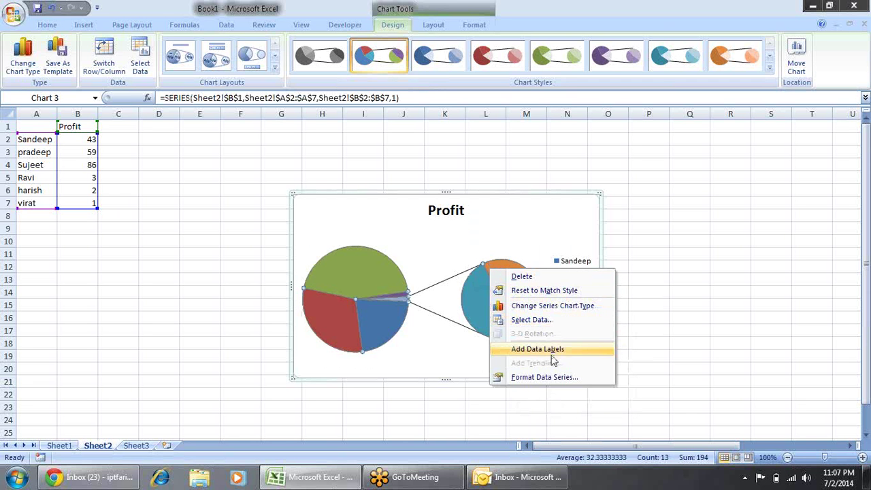
click(538, 376)
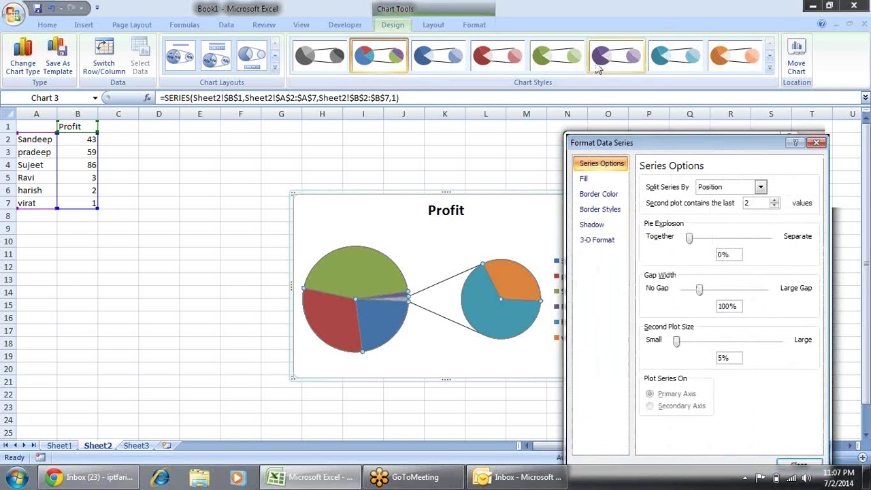
click(688, 237)
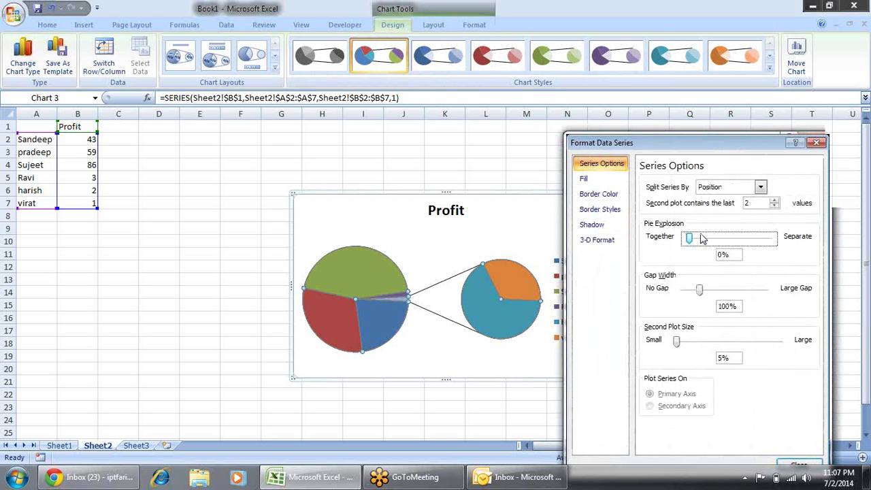
mouse_move(691, 240)
mouse_down()
mouse_move(709, 240)
mouse_move(687, 238)
mouse_move(682, 246)
mouse_up()
click(774, 201)
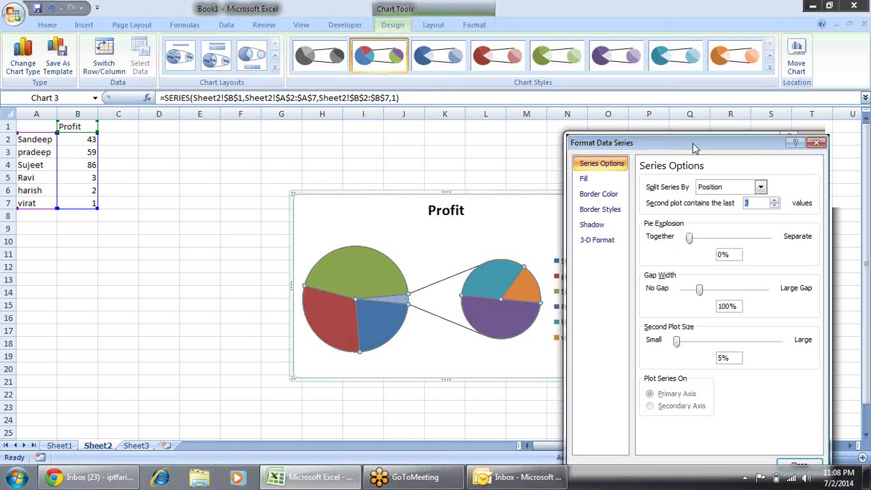
drag(694, 147, 723, 138)
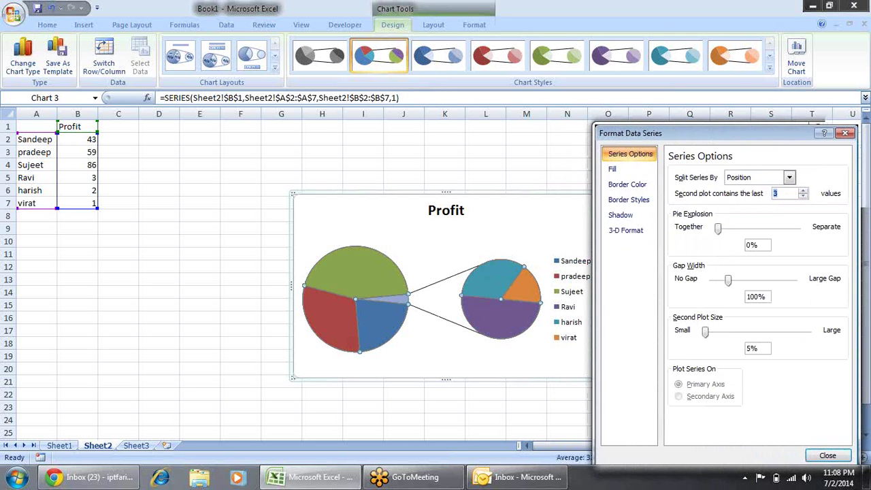
- Label every pie-of-pie slice with its value, including 6 for the combined slice
click(827, 454)
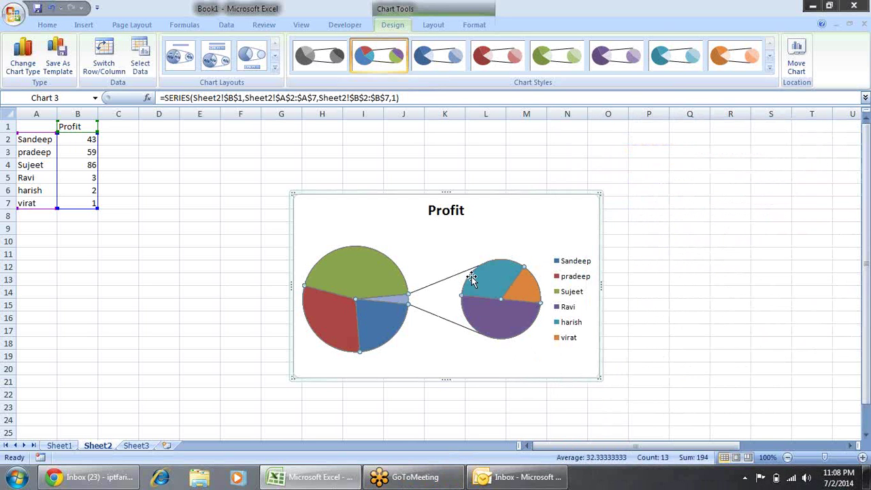
right_click(497, 311)
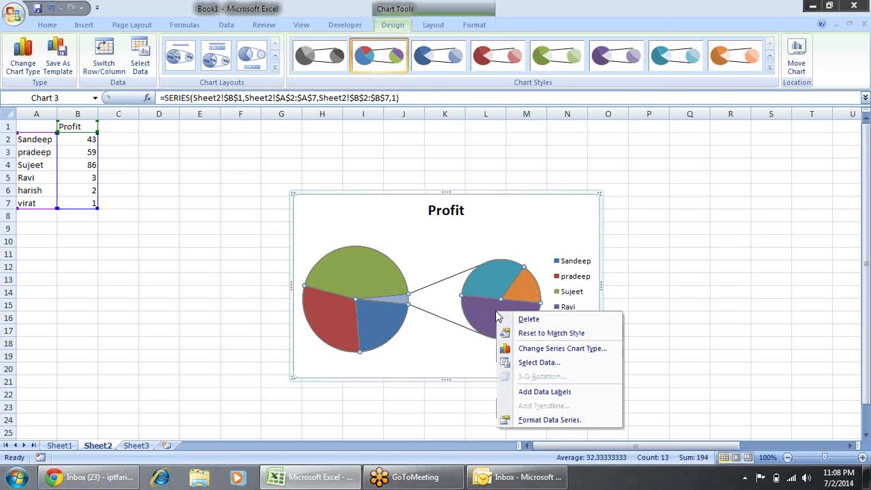
click(537, 392)
click(655, 266)
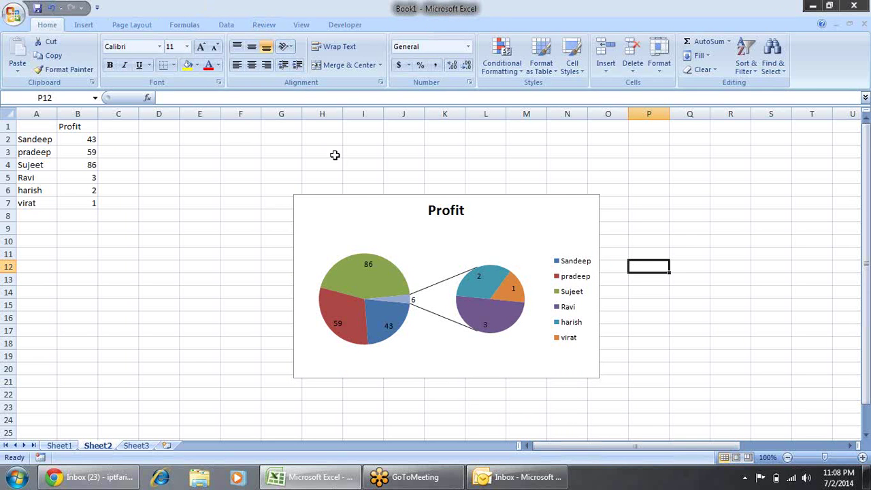
click(353, 207)
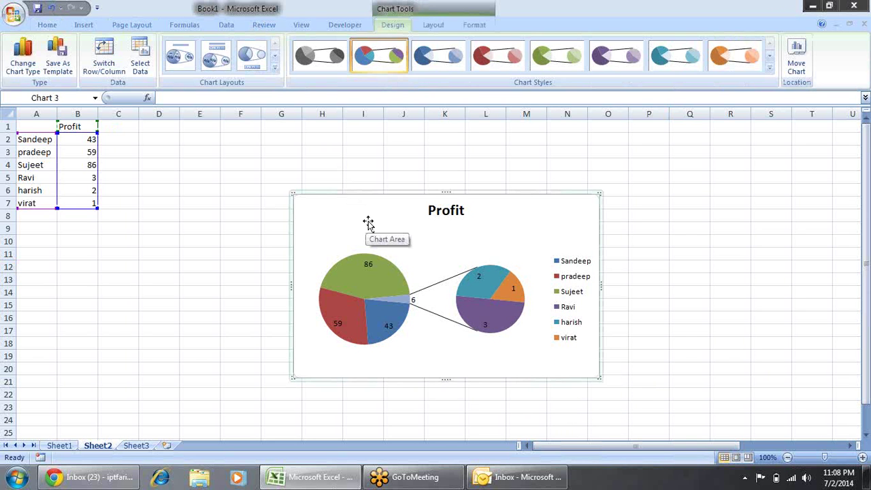
click(257, 185)
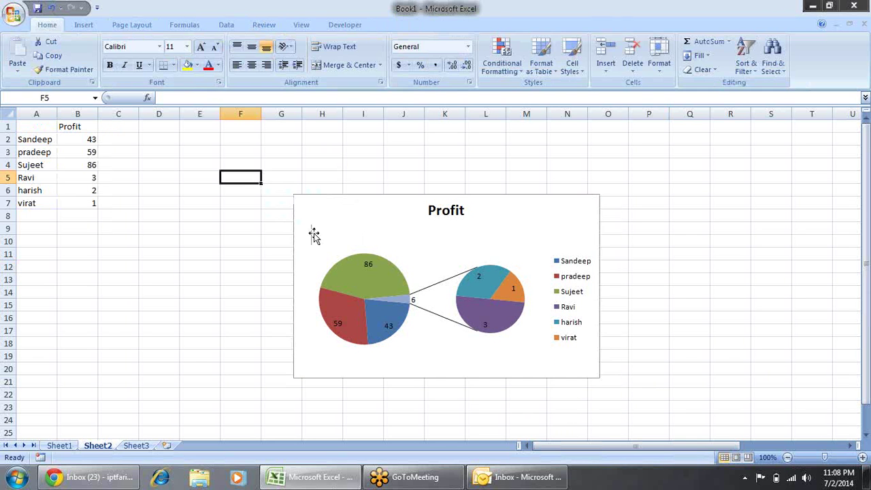
click(342, 259)
click(345, 272)
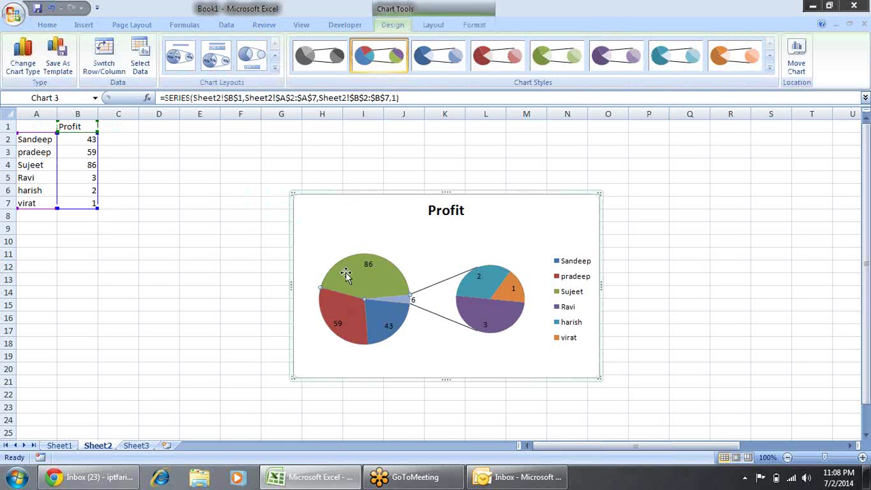
- Drag slices outward in both pies, including the green 86, red 59 and teal 2 slices
drag(345, 273, 354, 254)
drag(351, 304, 339, 319)
click(501, 281)
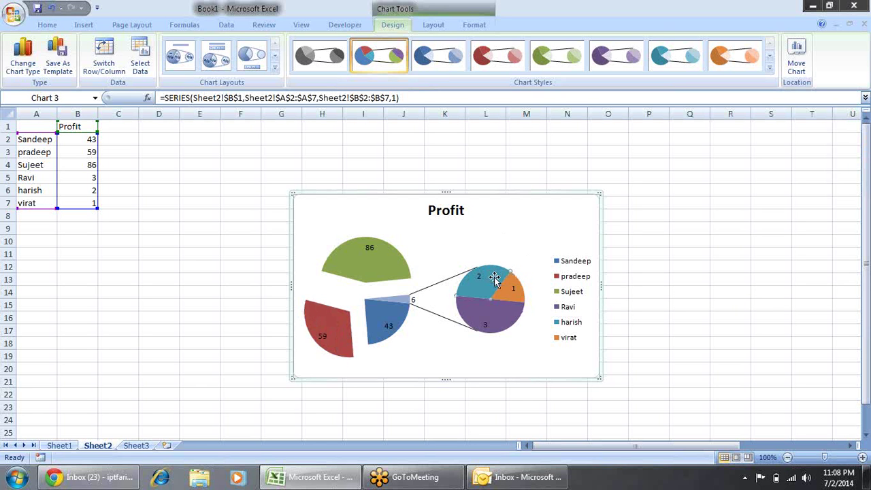
drag(501, 278, 496, 270)
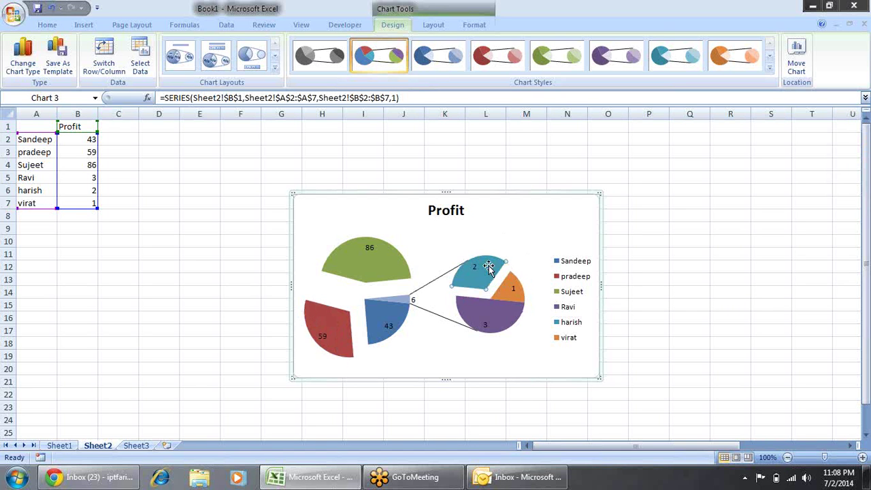
click(522, 279)
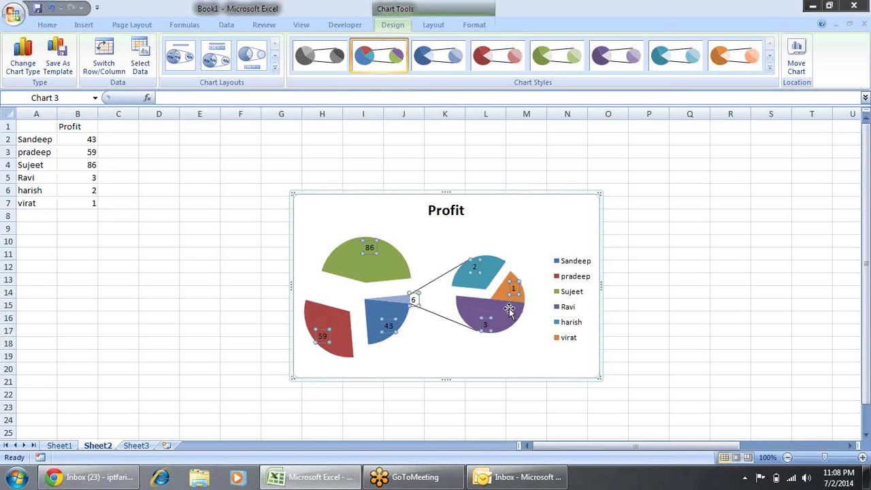
drag(508, 313, 504, 329)
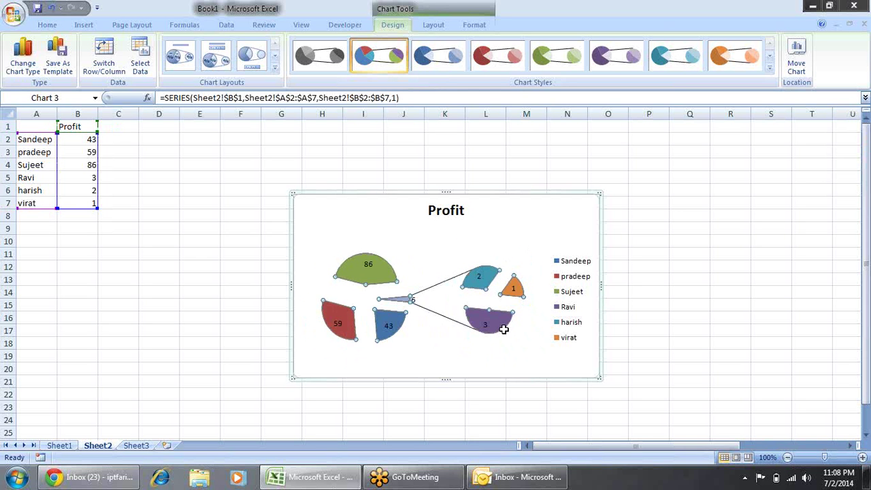
click(509, 231)
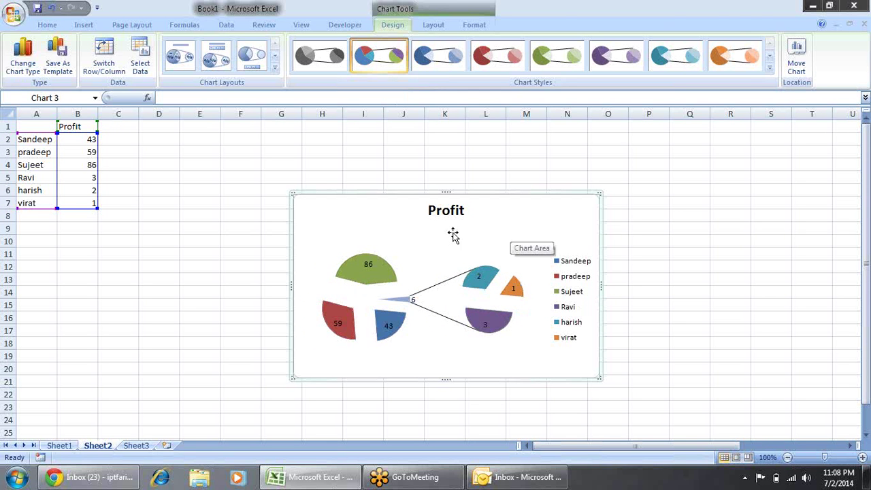
click(264, 229)
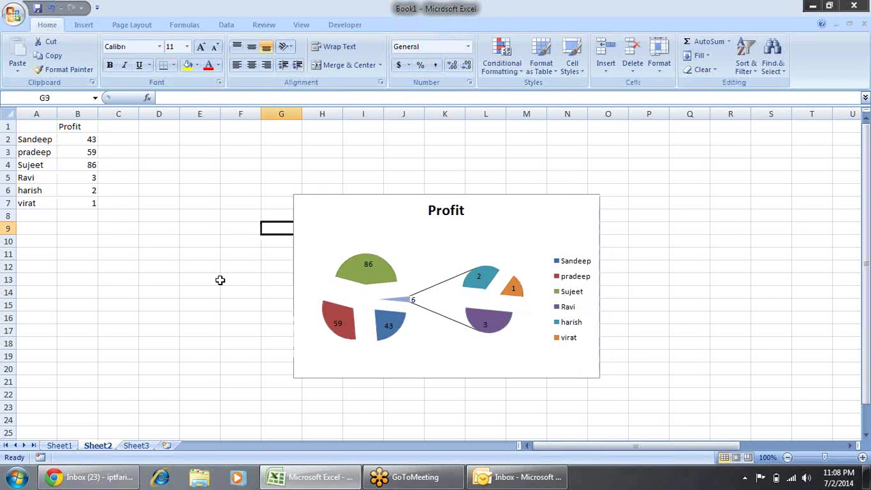
- On Sheet1, select the column chart's red Target series to show its SERIES formula
click(58, 446)
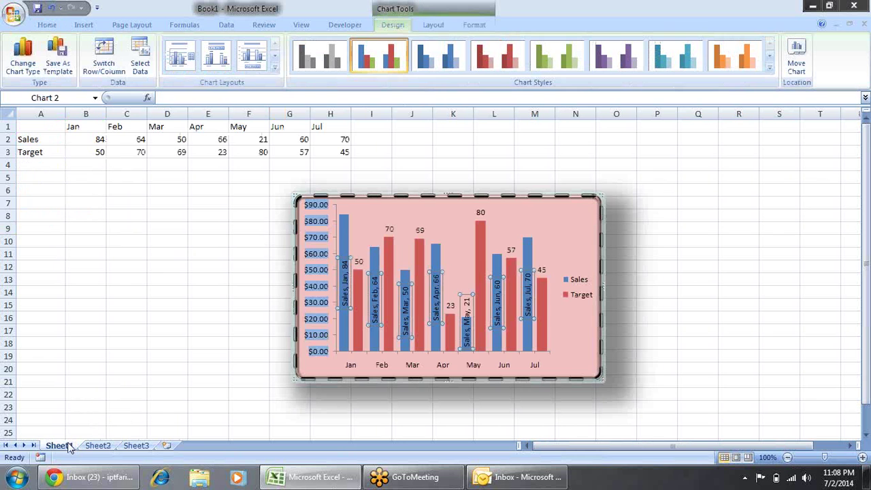
click(532, 207)
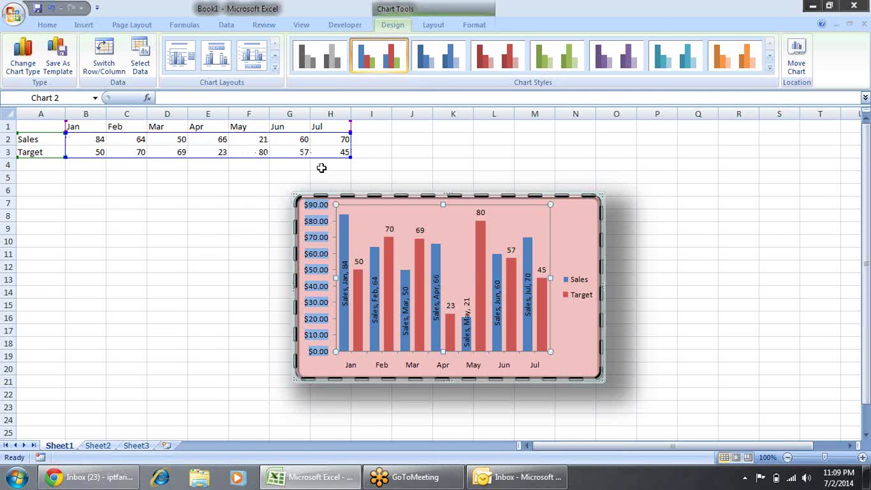
scroll(417, 200, right, 2)
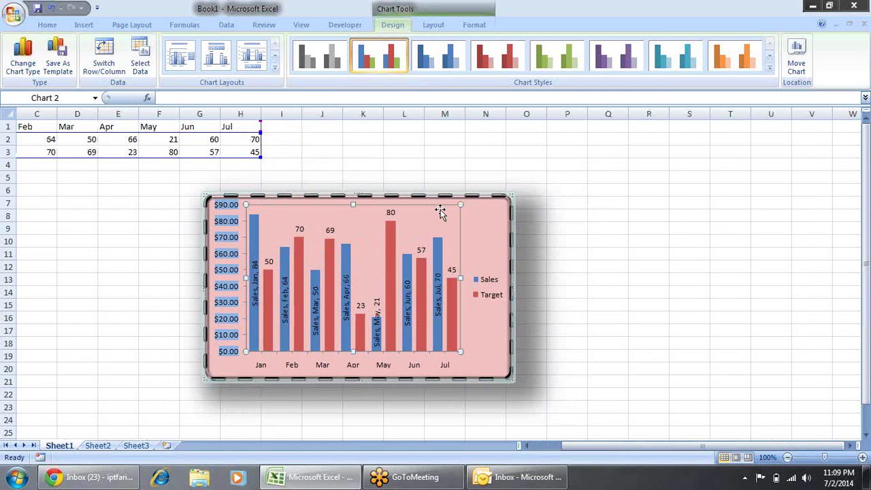
scroll(252, 191, left, 2)
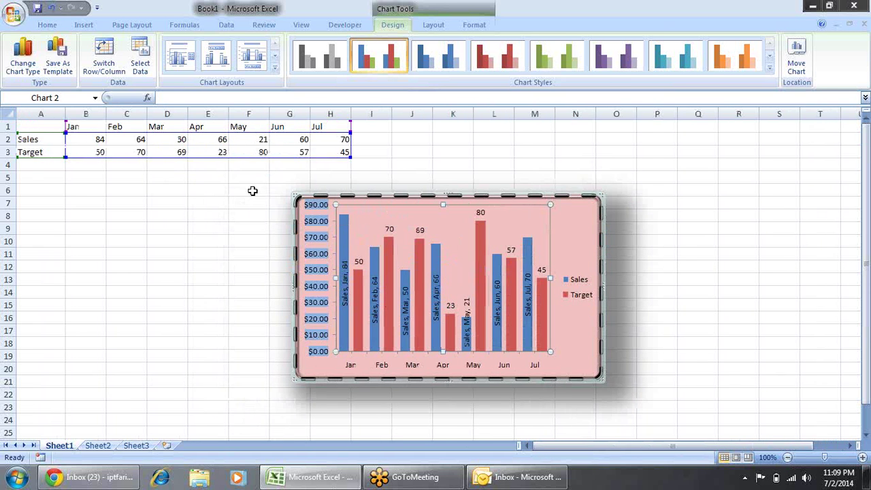
scroll(222, 187, right, 1)
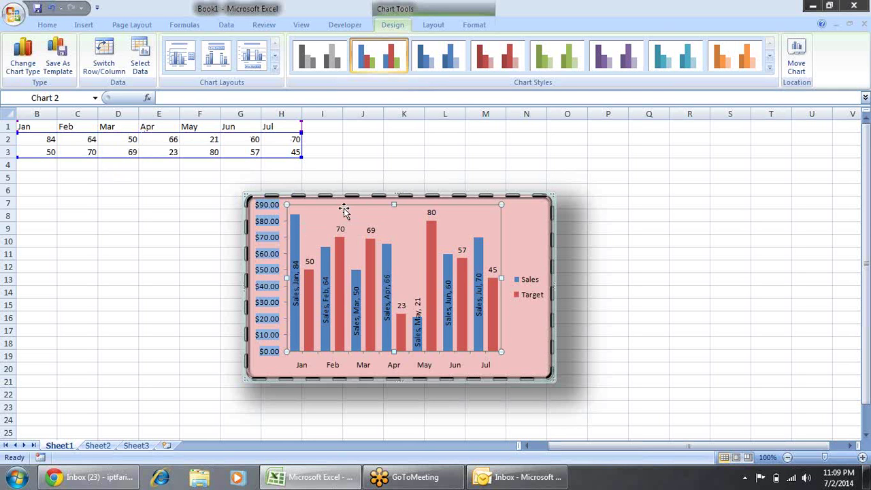
click(337, 242)
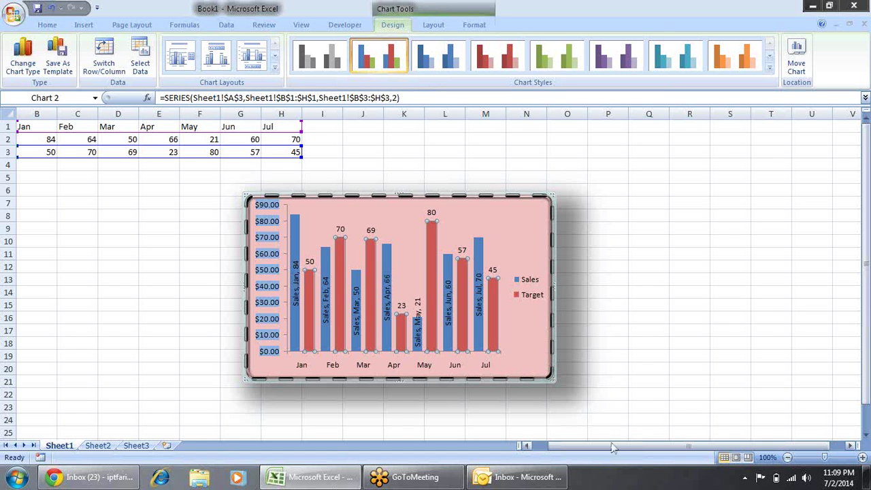
drag(609, 447, 552, 453)
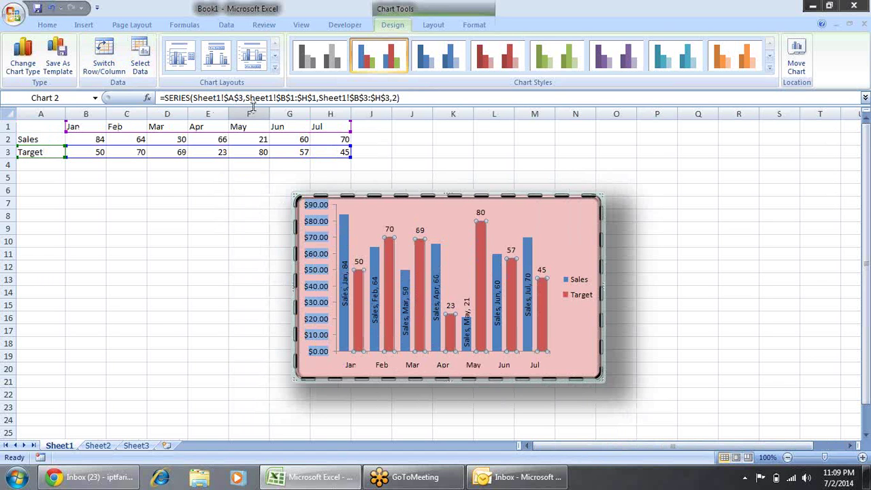
- Change the Target series order argument from 2 to 1 in the SERIES formula
click(218, 97)
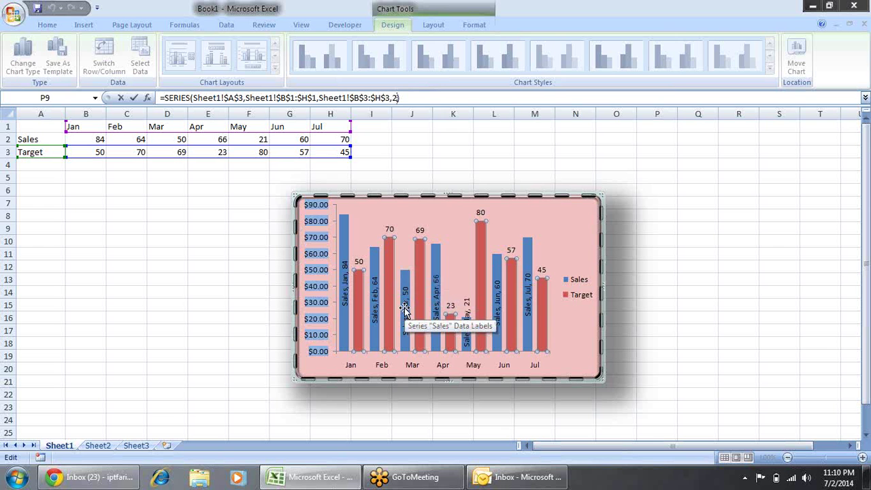
key(BackSpace)
text(1)
key(Return)
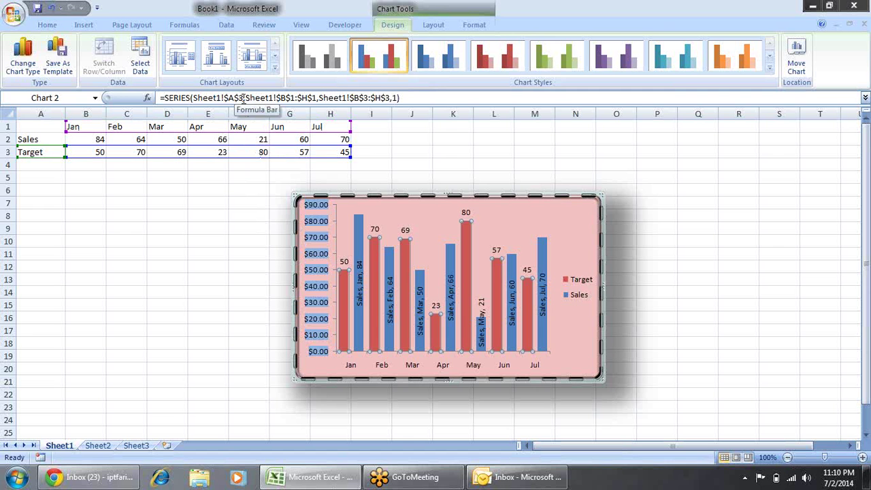
- Evaluate the Target series name, month range and B3:H3 values with F9 into fixed constants
drag(243, 97, 193, 99)
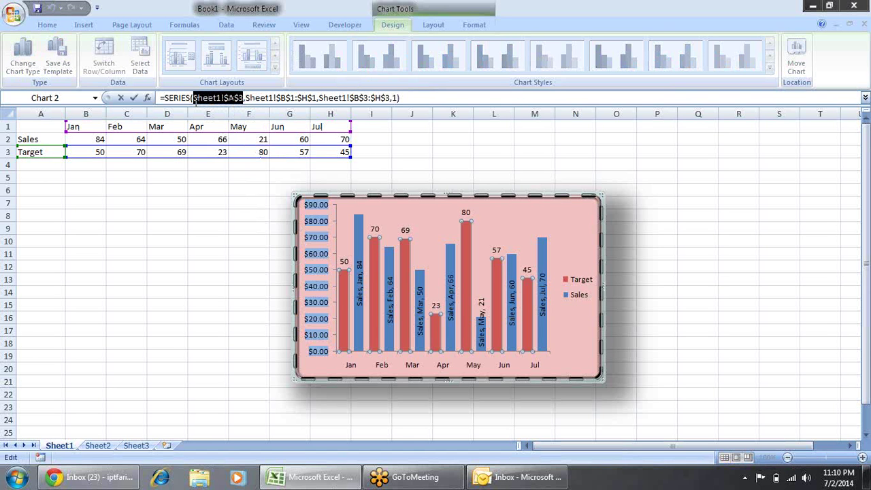
key(F9)
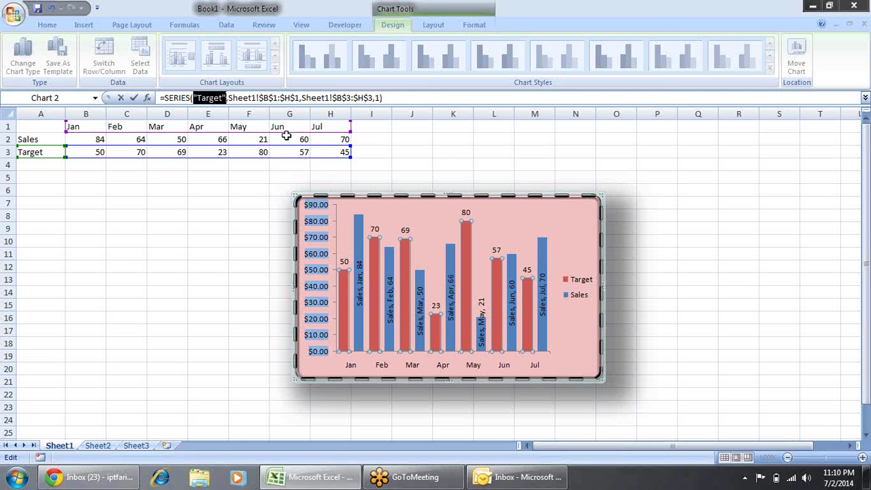
click(243, 98)
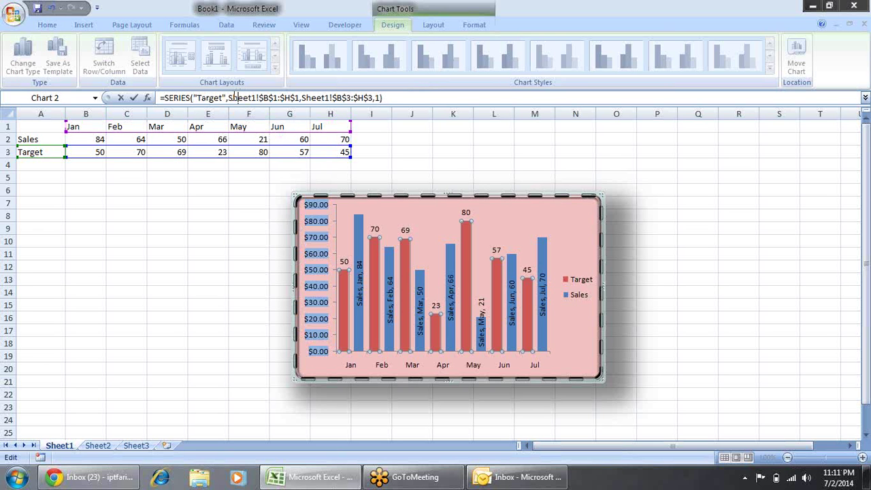
drag(230, 98, 299, 99)
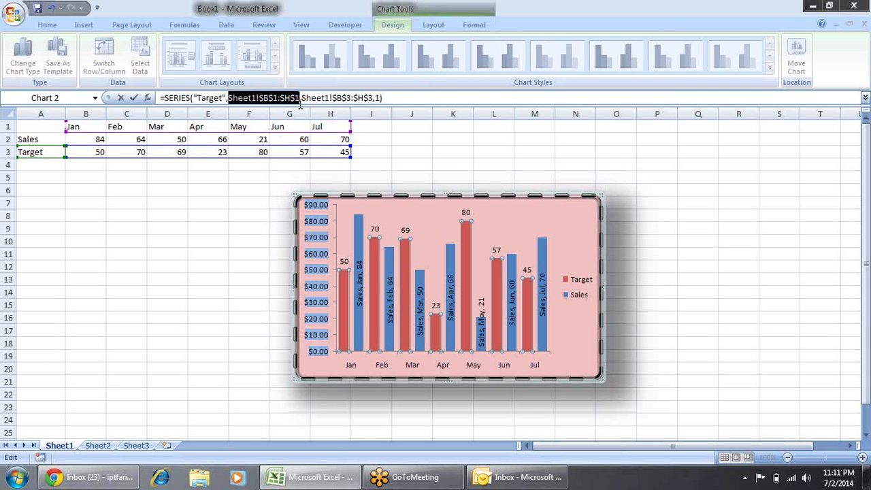
key(F9)
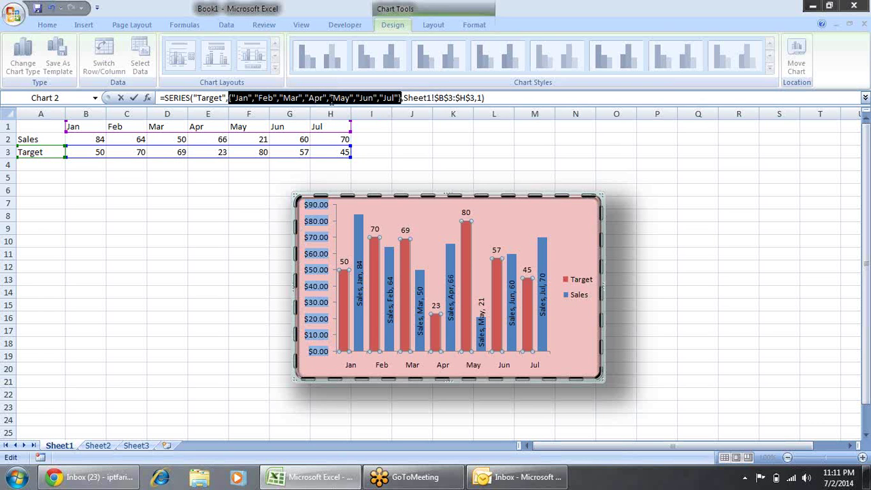
click(421, 98)
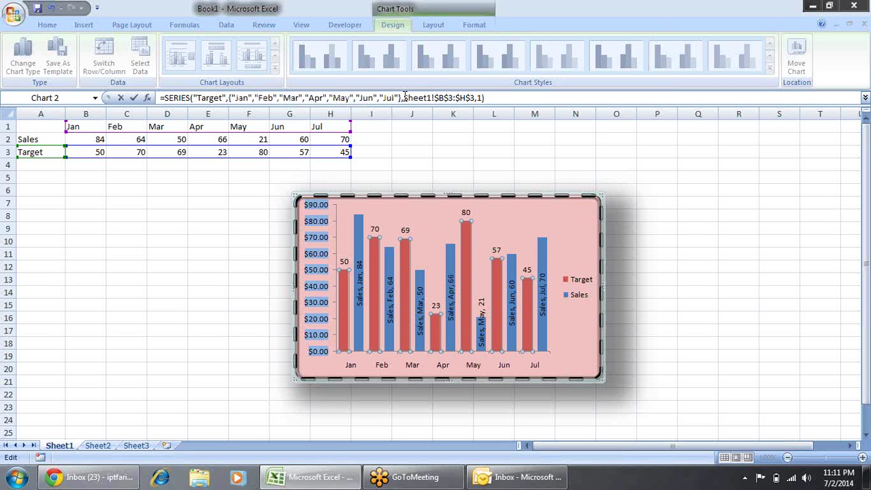
click(402, 98)
drag(404, 97, 475, 97)
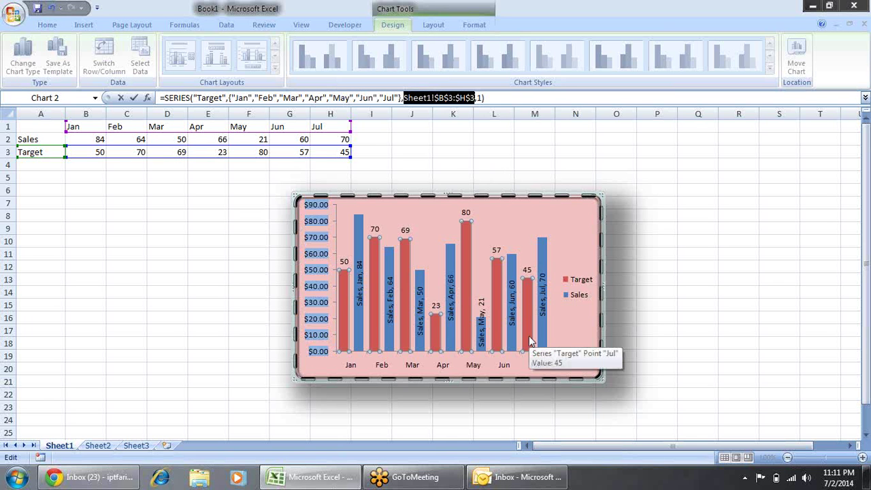
key(F9)
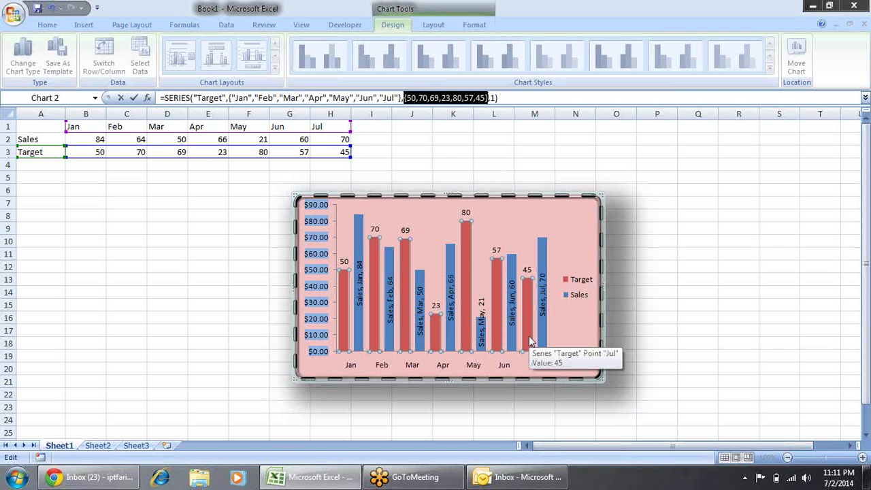
key(Return)
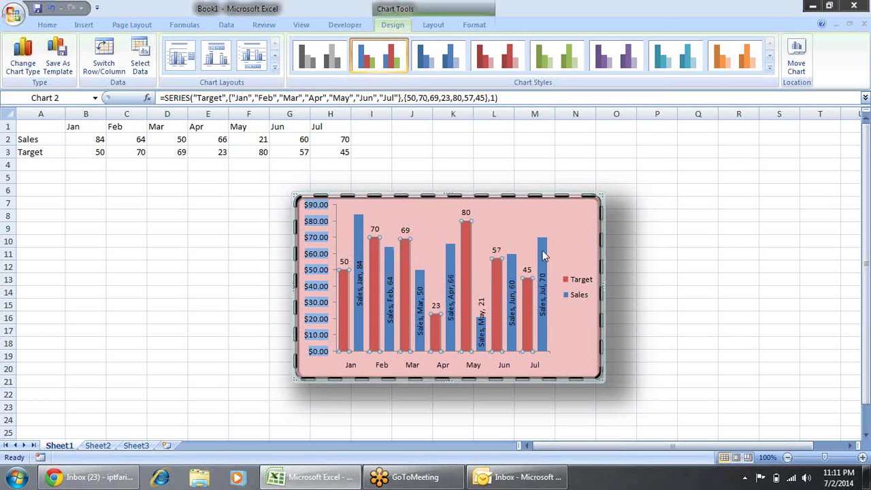
- Select the Sales series and turn its name reference A2 into the fixed text 'Sales'
mouse_move(543, 255)
click(360, 224)
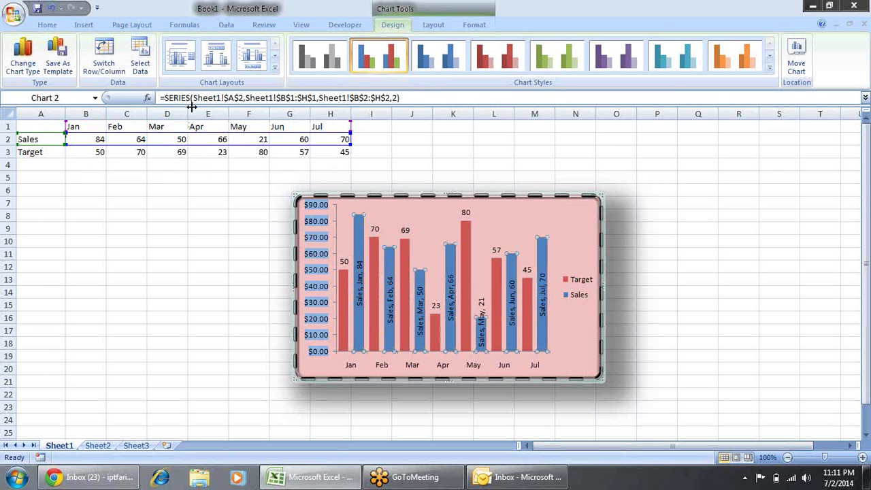
click(239, 97)
drag(241, 97, 194, 97)
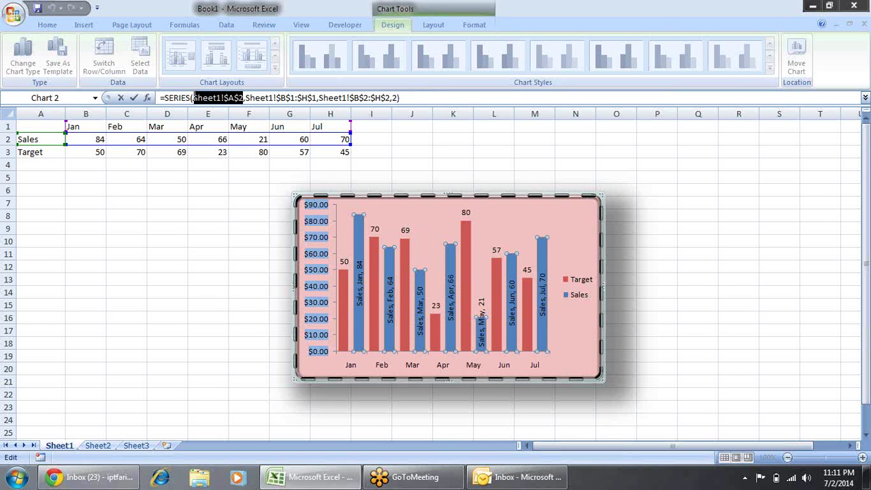
key(F9)
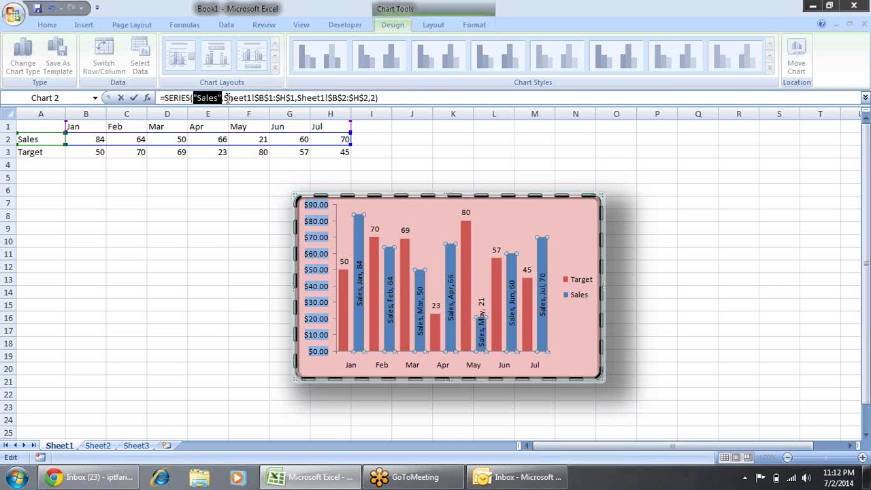
click(225, 98)
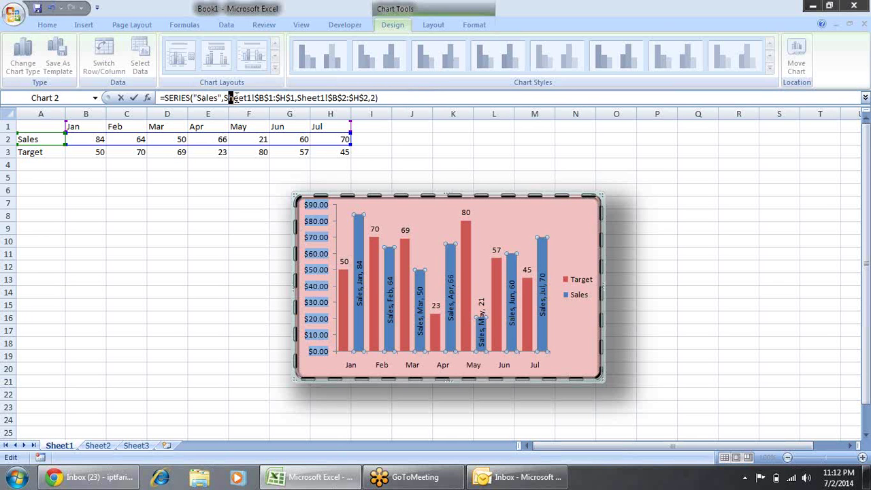
- Convert the Sales month labels and values to constants Jan–Jul and 84,64,50,66,21,60,70
drag(226, 97, 295, 98)
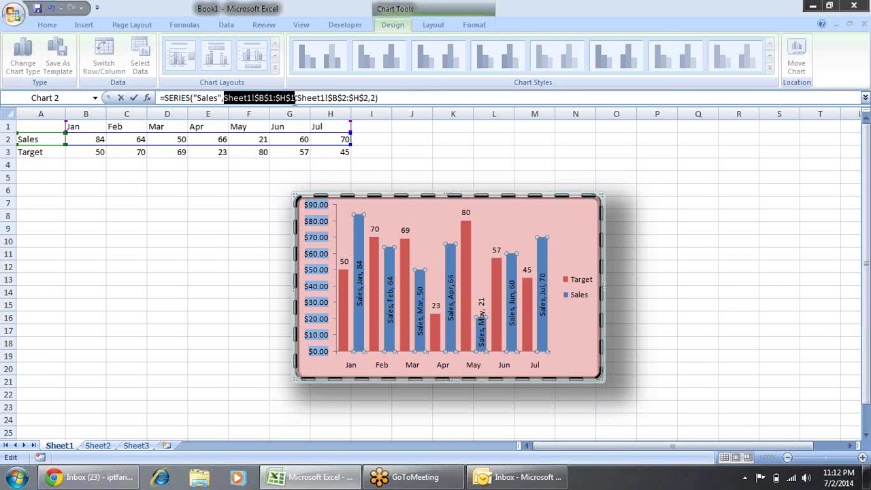
key(F9)
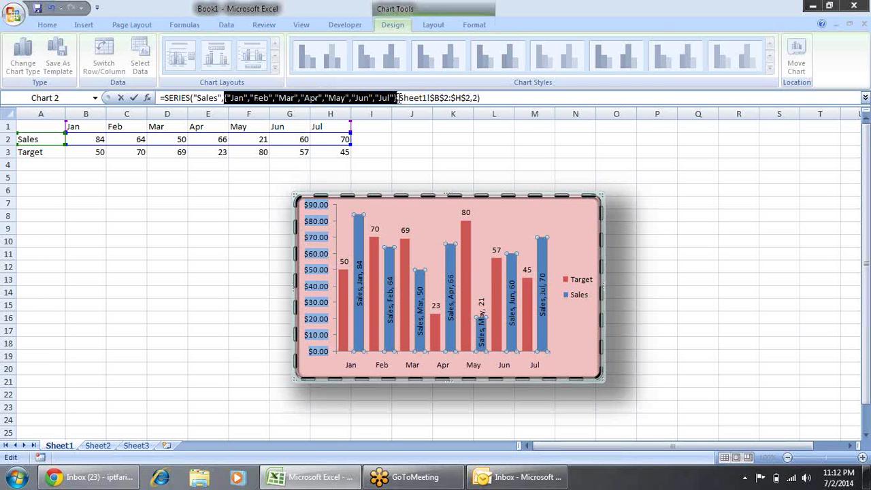
mouse_move(400, 98)
mouse_down()
mouse_move(470, 98)
mouse_move(401, 102)
mouse_up()
click(470, 98)
key(F9)
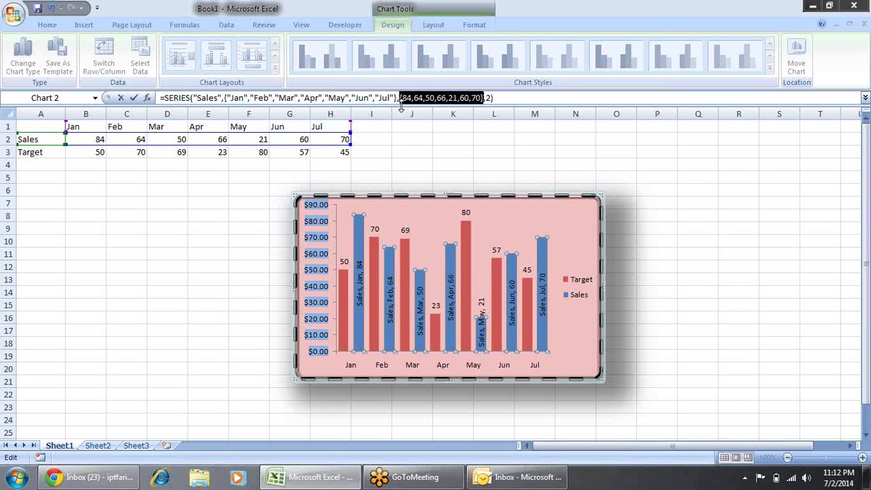
key(Return)
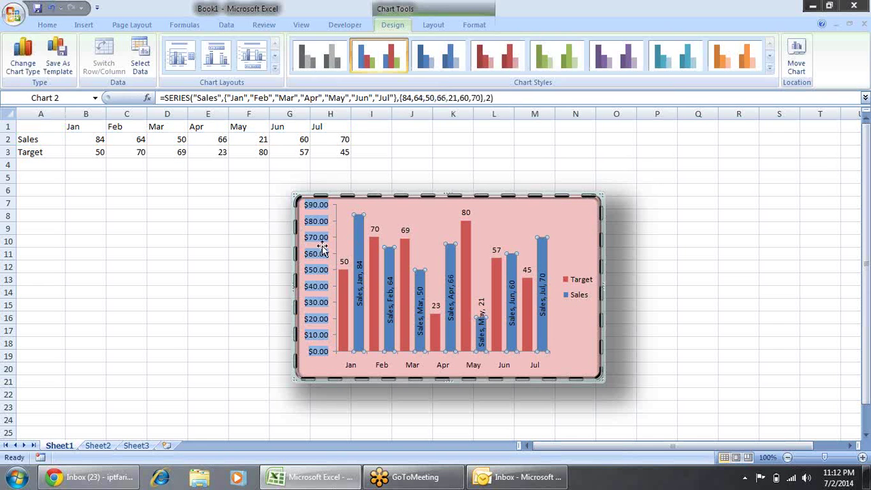
key(Escape)
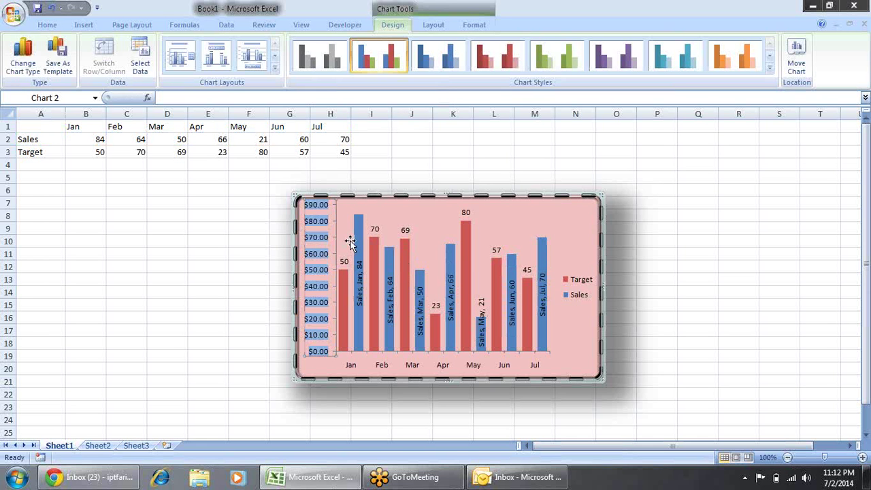
- Delete rows 1–4 holding the data, accepting the invalid-references warning
click(355, 241)
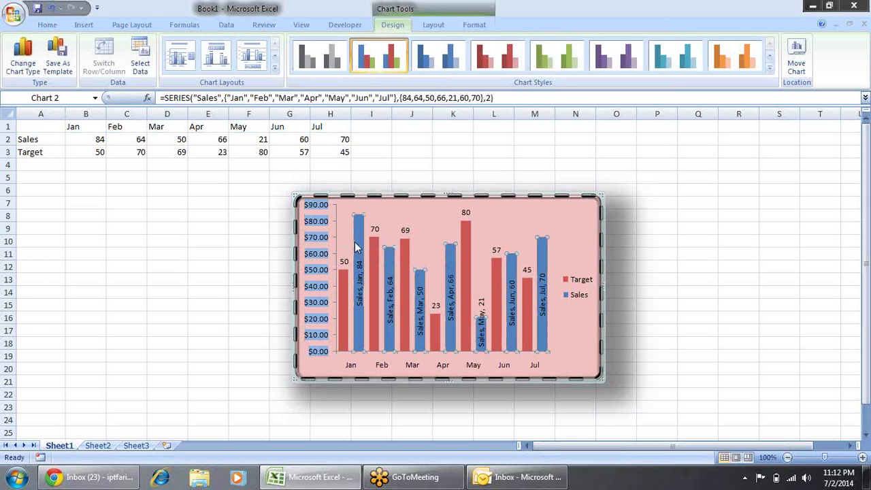
click(190, 143)
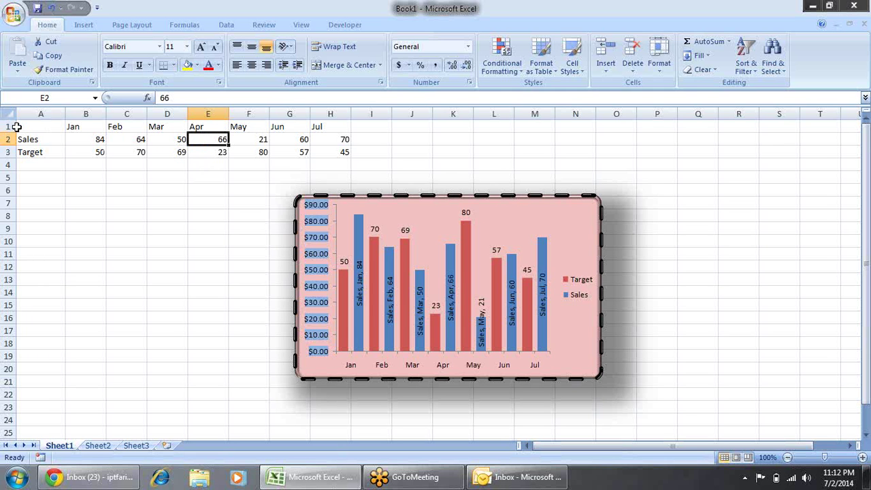
drag(16, 127, 10, 164)
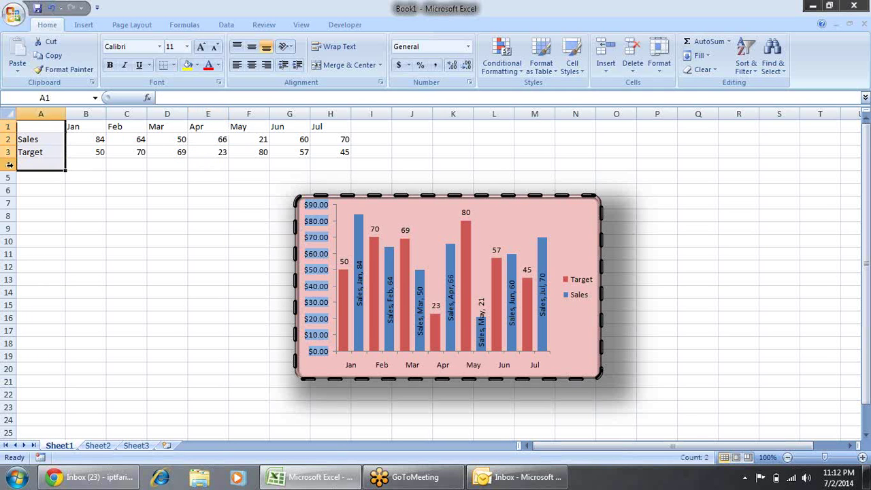
shift+click(10, 164)
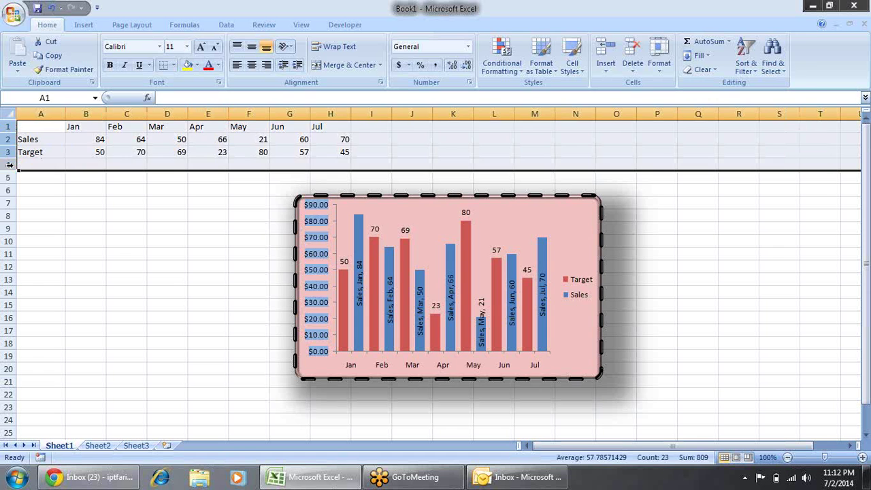
key(ctrl+minus)
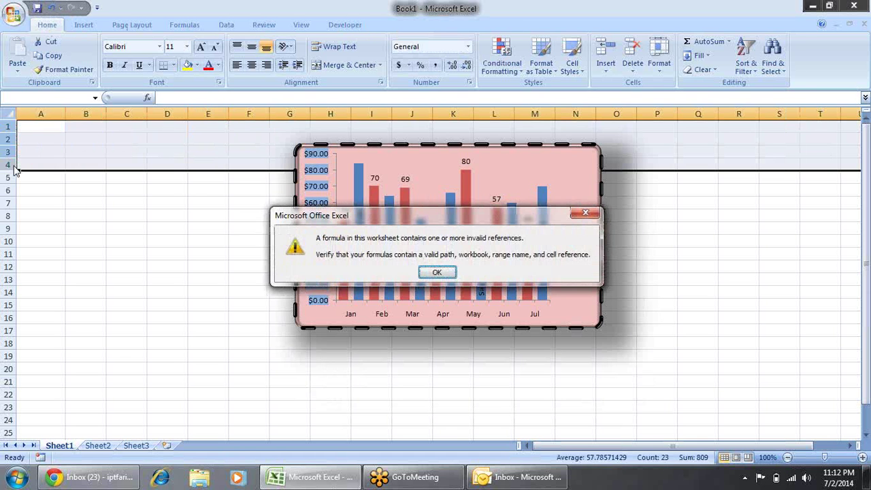
key(Return)
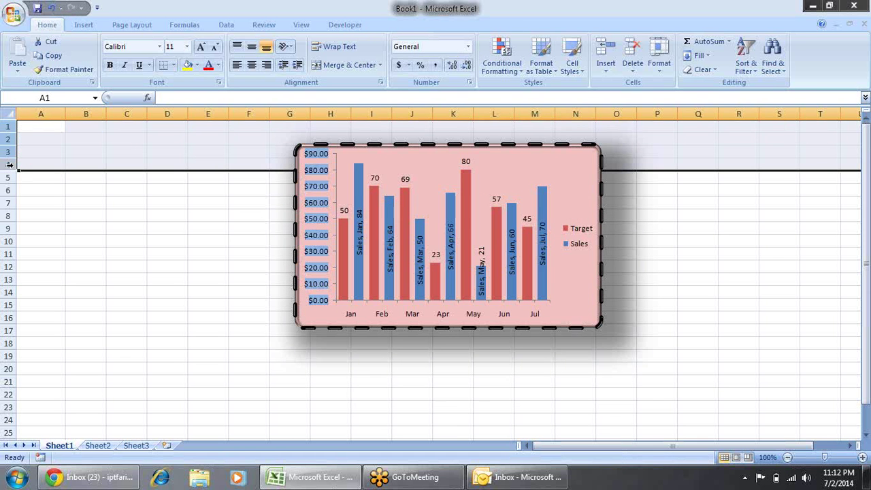
- Select the chart to confirm all Sales and Target bars remain
click(347, 394)
click(392, 263)
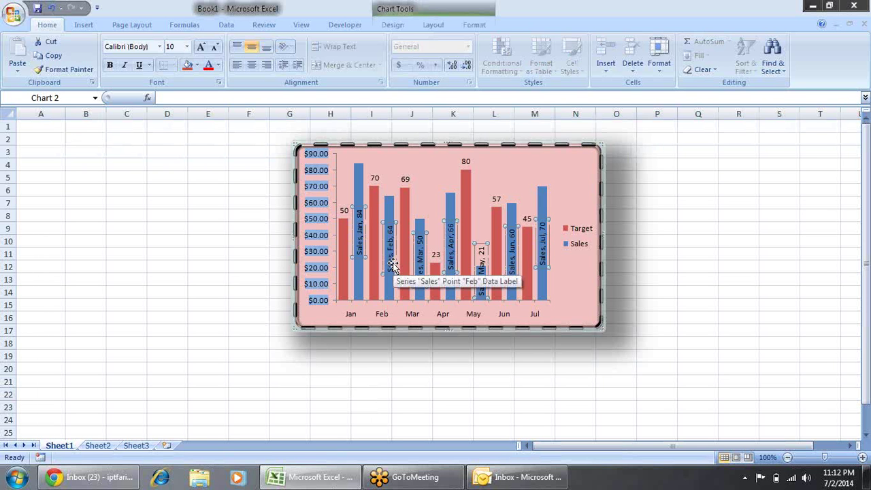
click(573, 182)
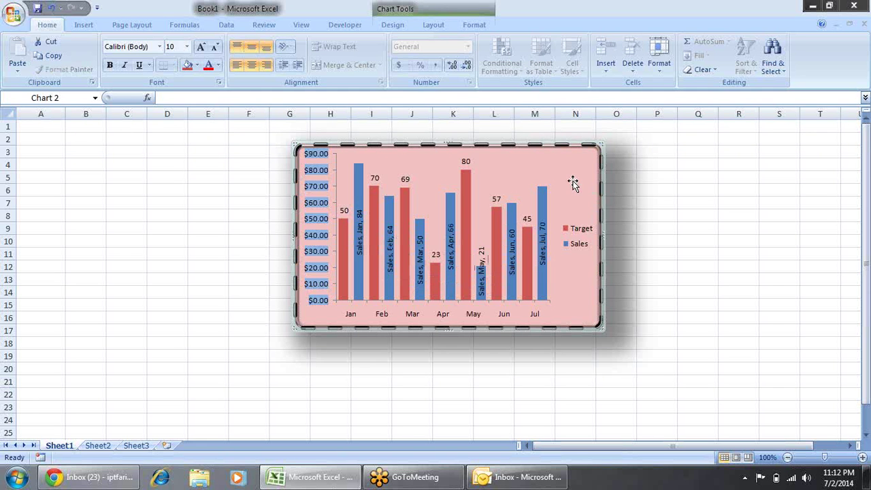
- Undo the row deletion to restore A1:H3, then delete the column chart
key(ctrl+z)
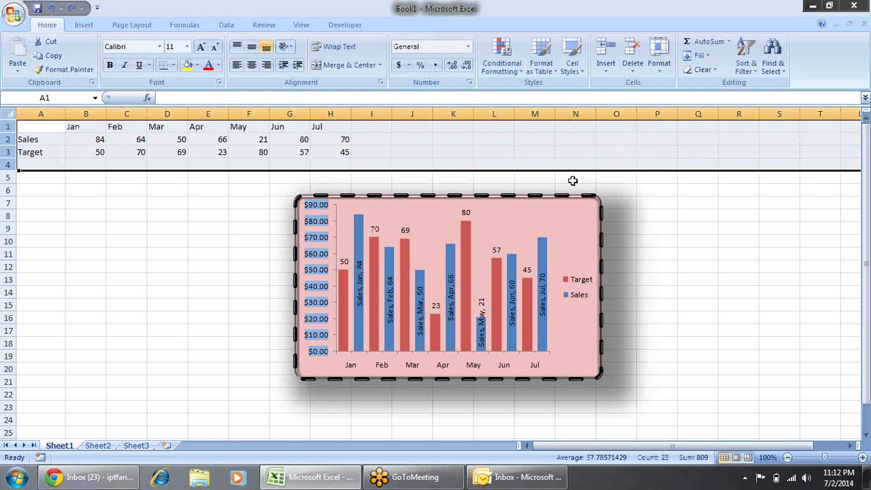
click(711, 239)
click(581, 217)
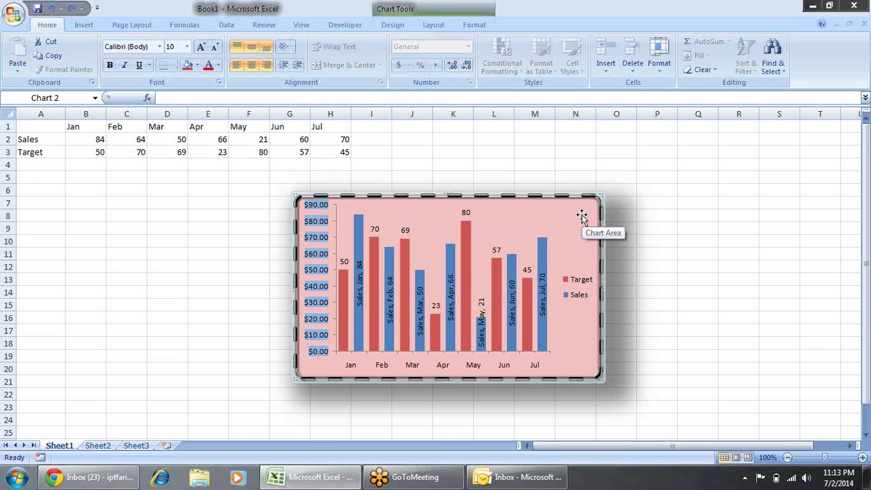
key(Delete)
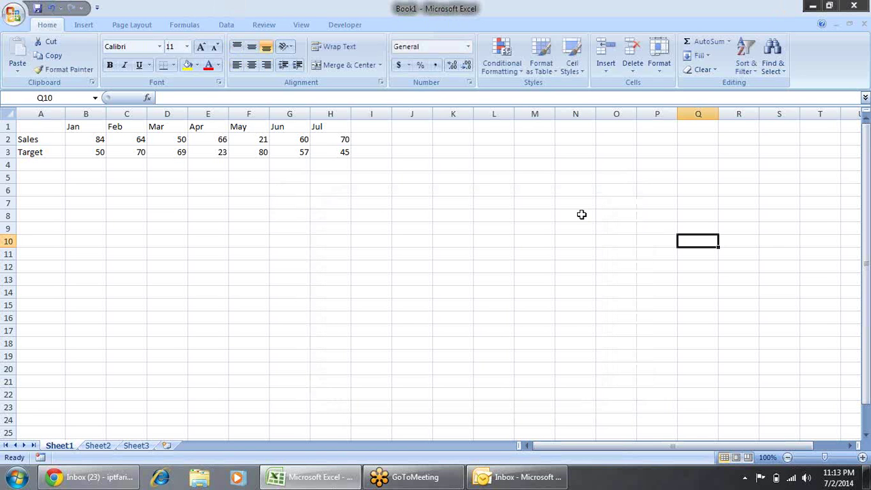
click(408, 242)
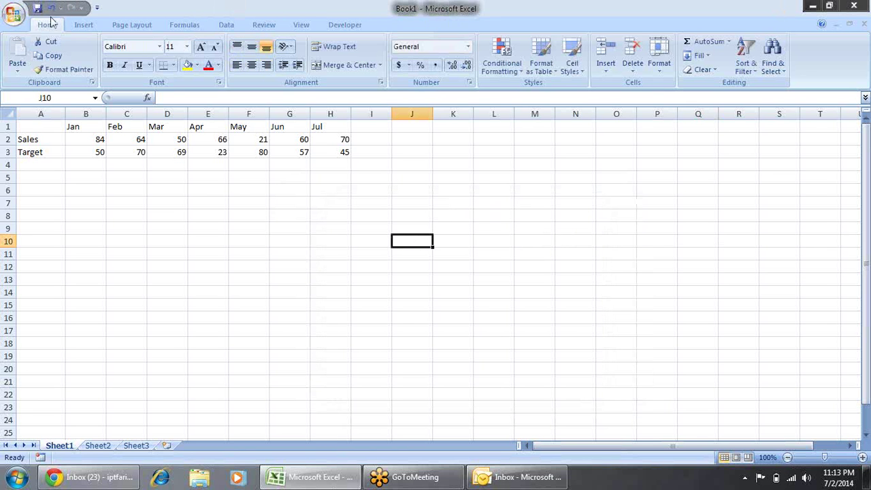
- Insert an empty 2-D clustered column chart and open its Select Data Source dialog
click(82, 25)
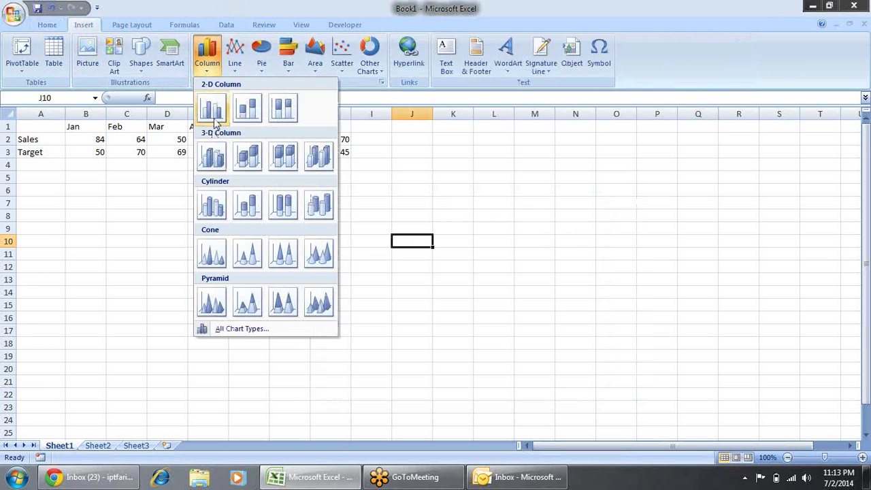
click(212, 111)
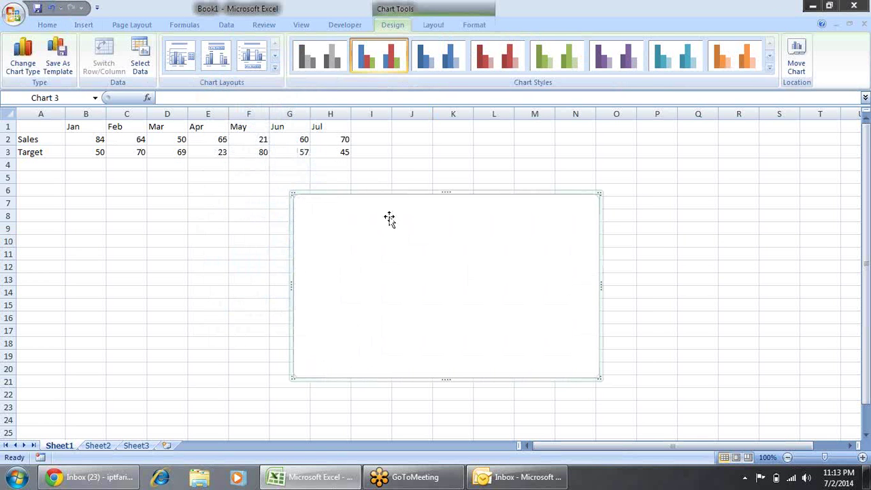
right_click(389, 217)
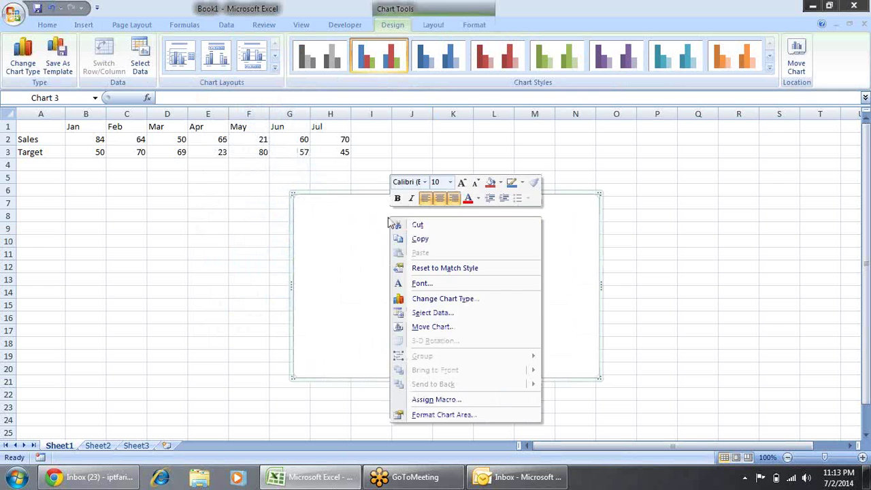
click(427, 314)
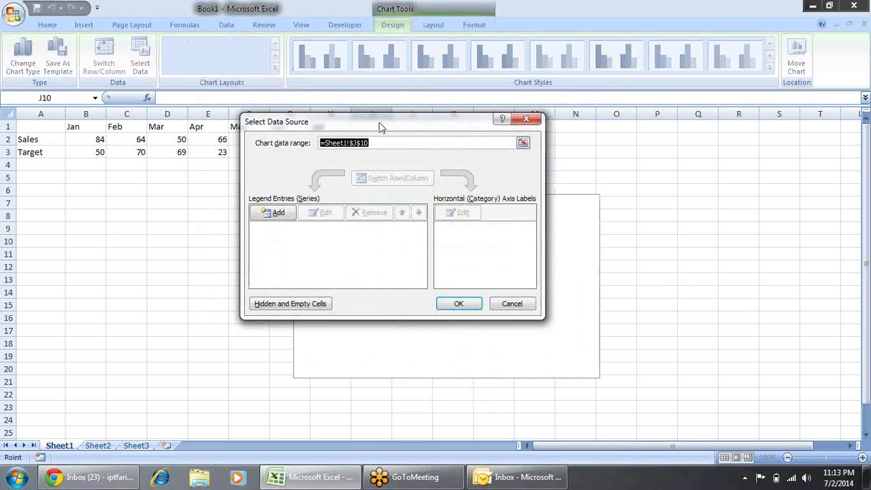
drag(381, 127, 420, 202)
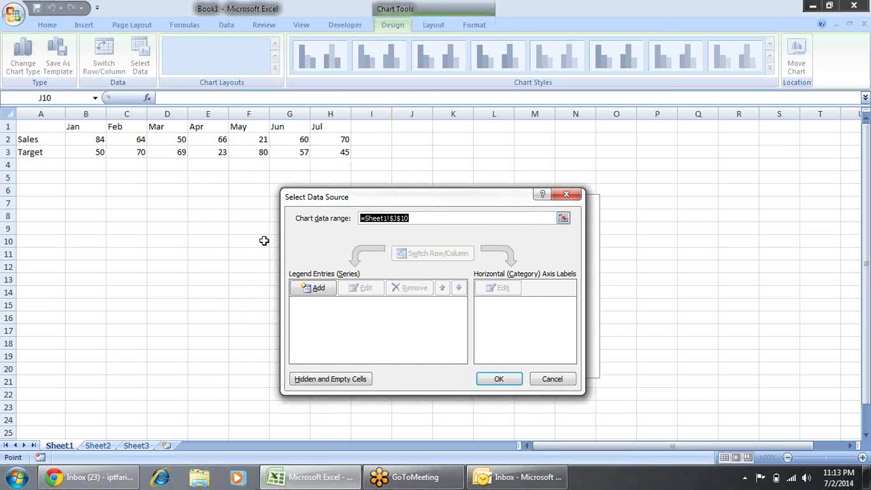
- Add a first series using cell A2 for the name and B2:H2 for the values
click(318, 289)
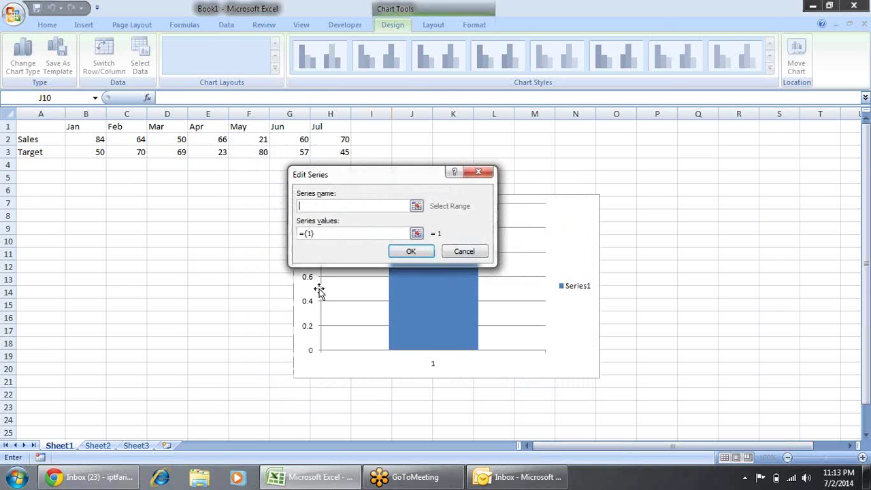
key(Escape)
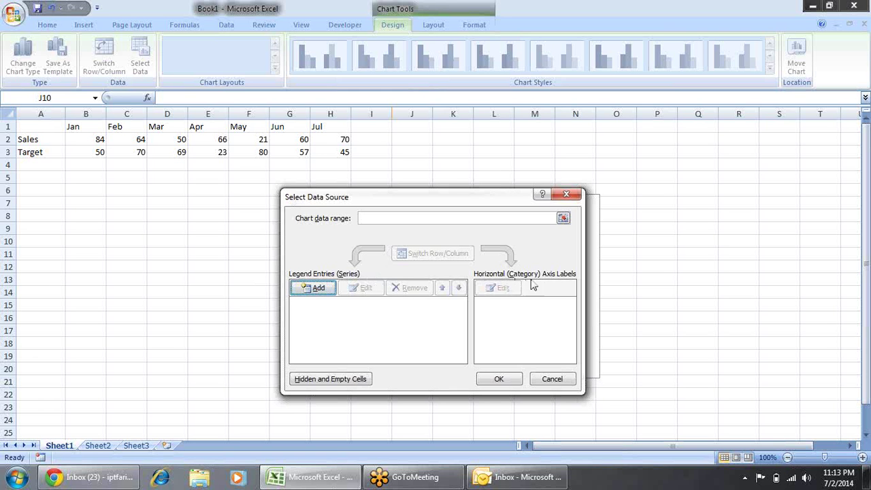
click(318, 289)
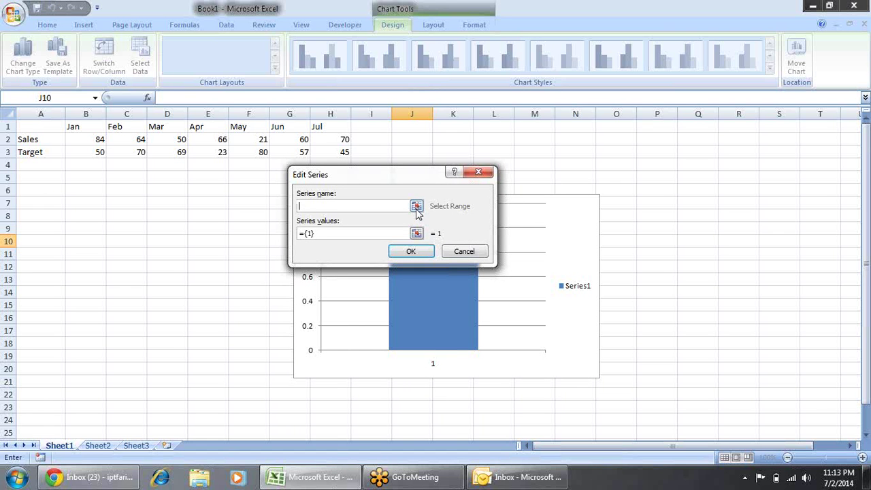
click(47, 139)
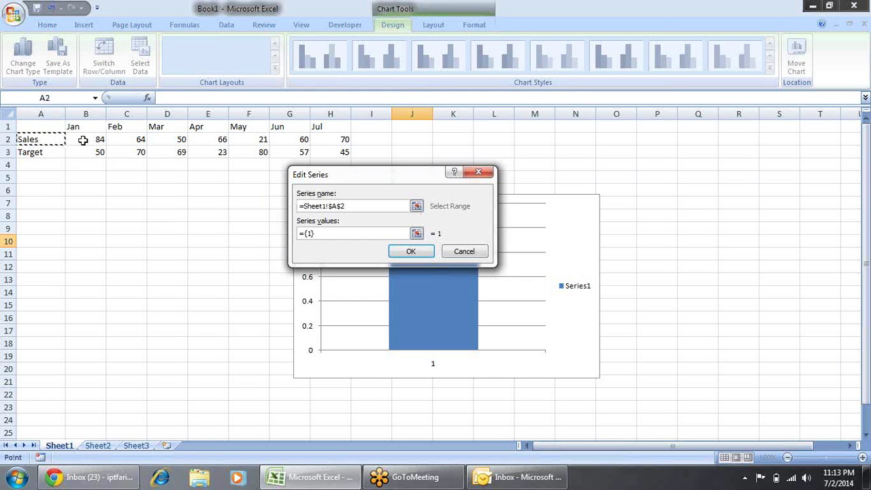
drag(82, 139, 343, 138)
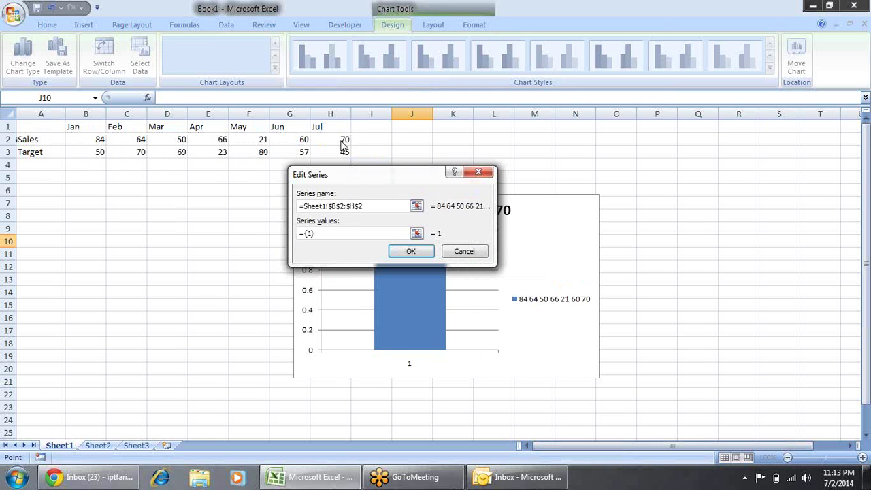
key(Return)
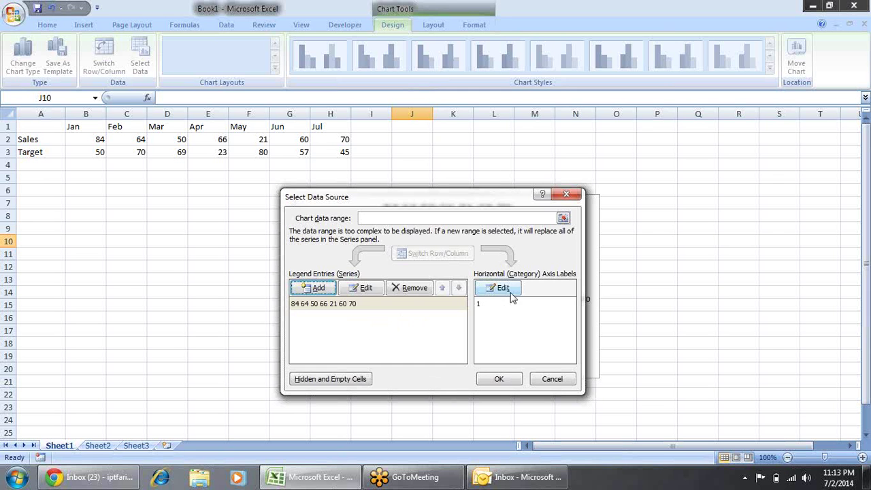
- Add a Target series named from A3 with values B3:H3
click(320, 288)
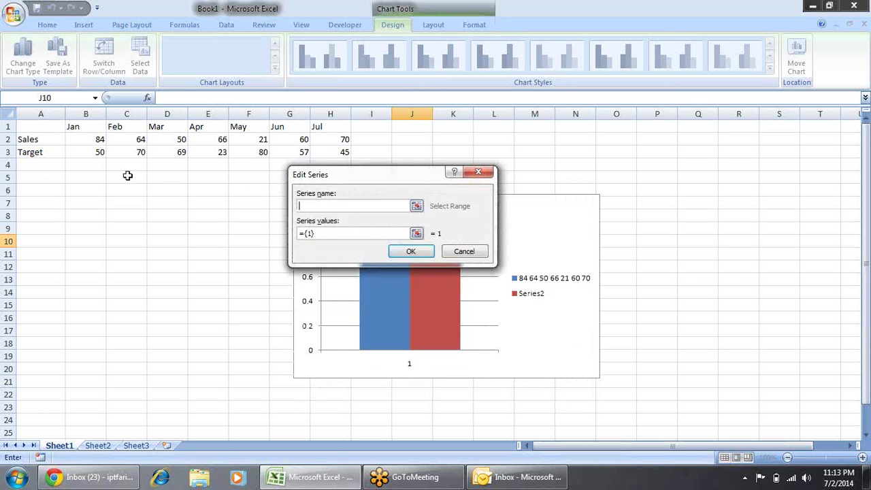
click(42, 153)
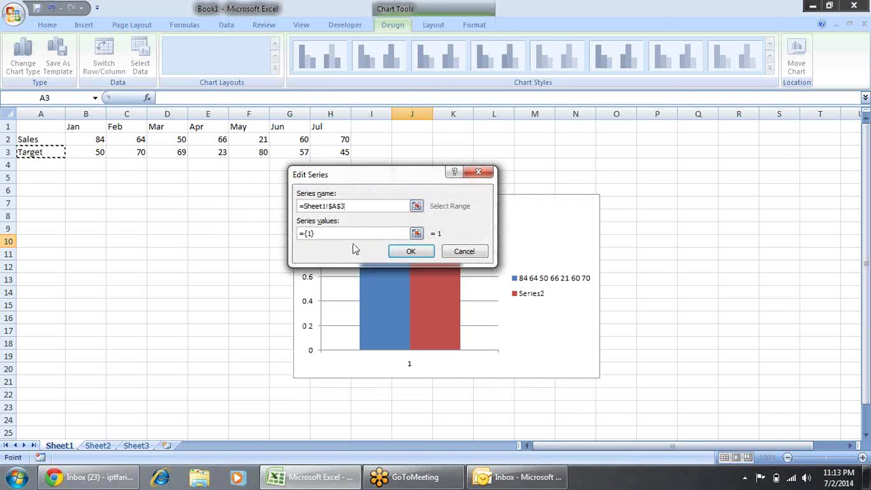
click(416, 233)
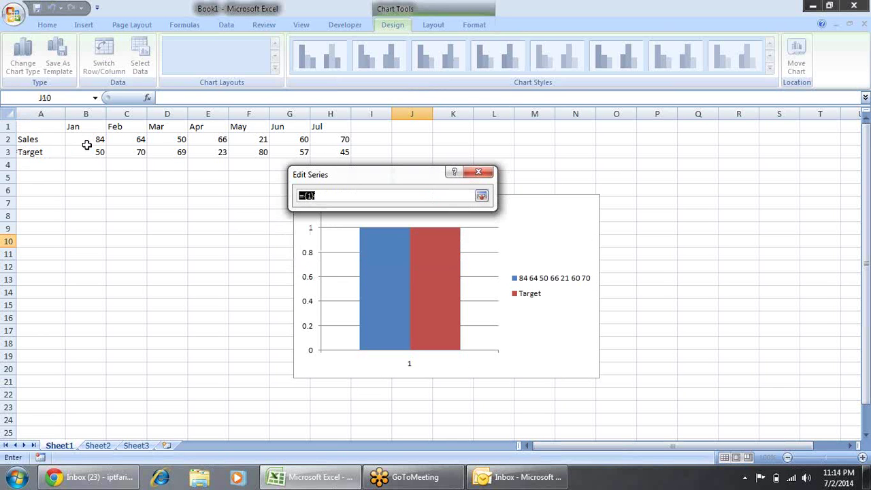
drag(88, 152, 336, 148)
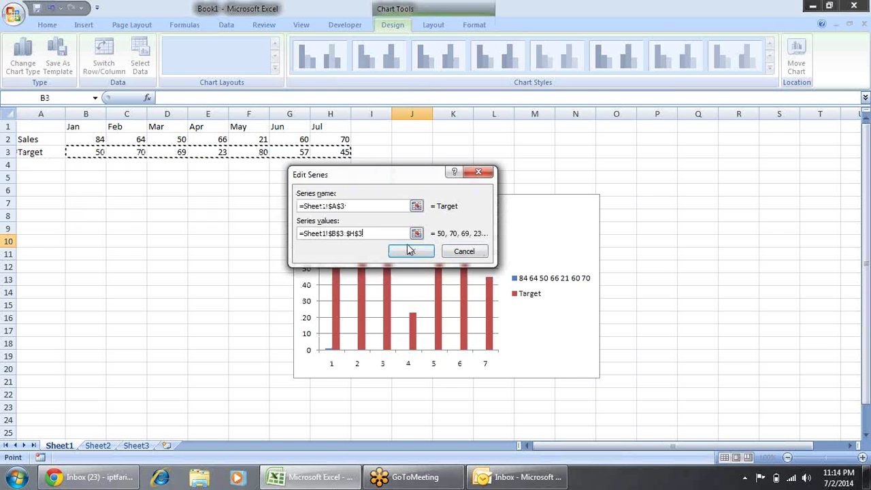
click(410, 251)
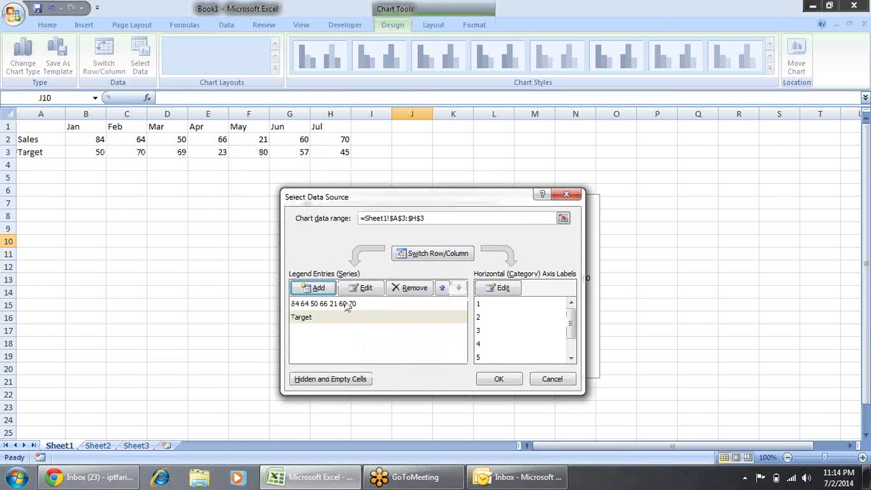
- Edit the first series so it takes its name from A2 (Sales) and values from B2:H2
click(347, 304)
click(336, 317)
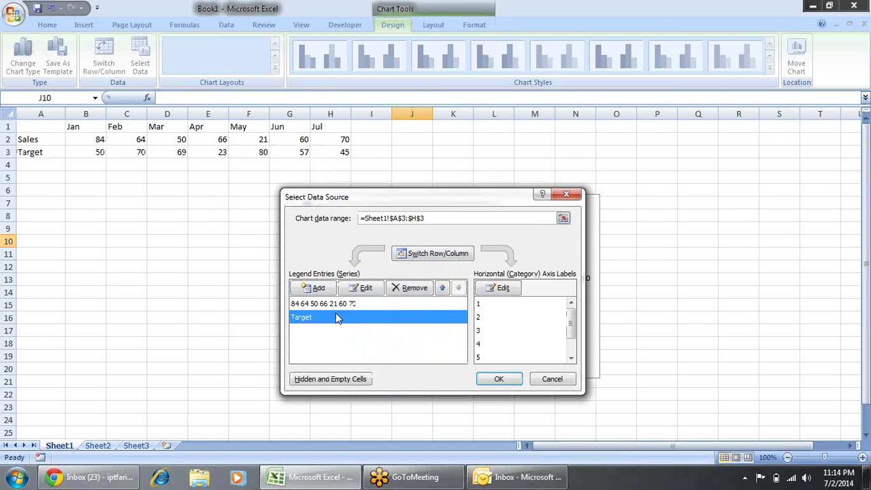
drag(447, 197, 490, 127)
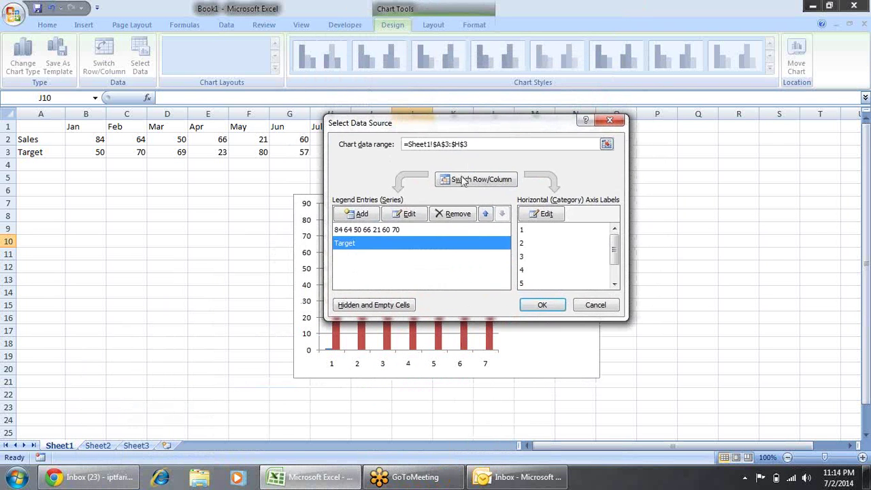
click(411, 231)
click(405, 213)
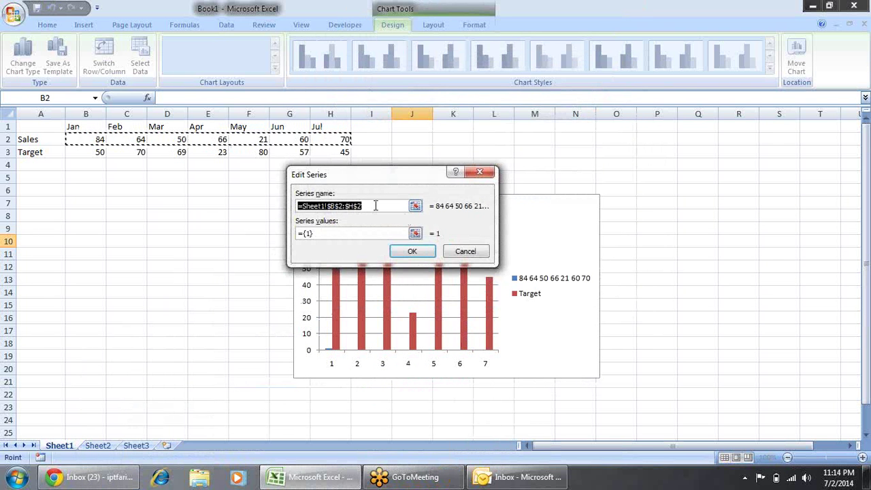
click(41, 138)
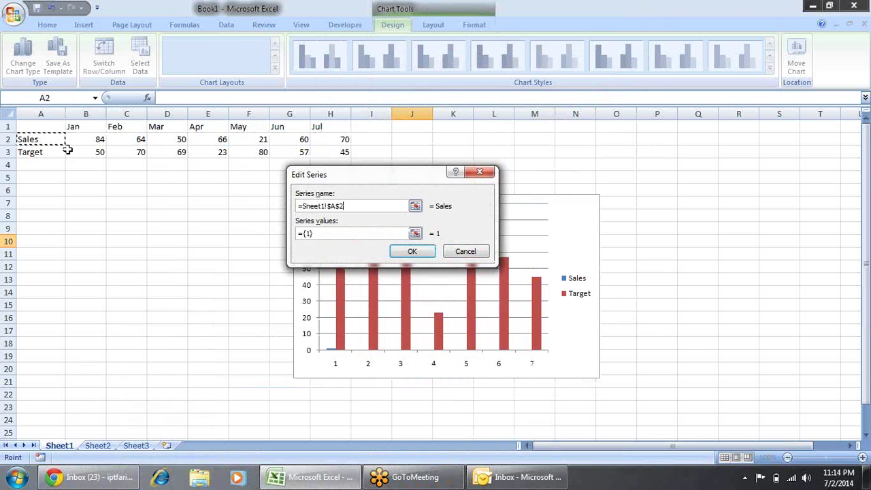
click(329, 237)
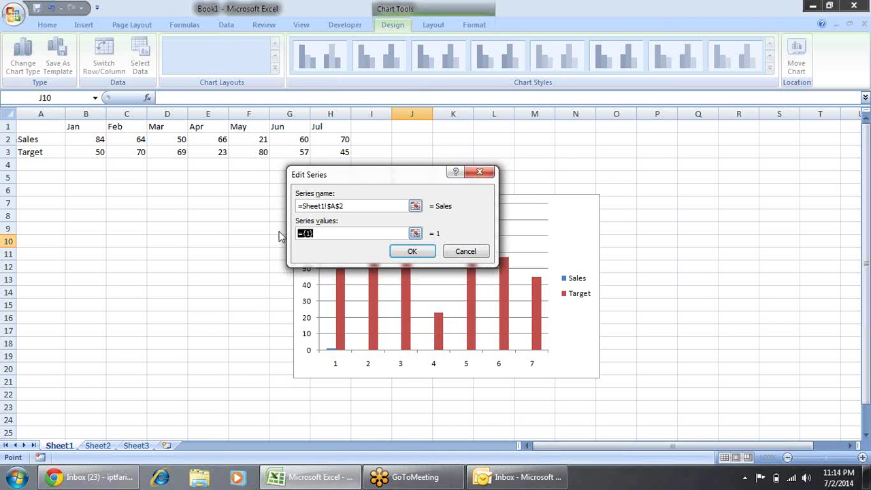
key(BackSpace)
click(416, 234)
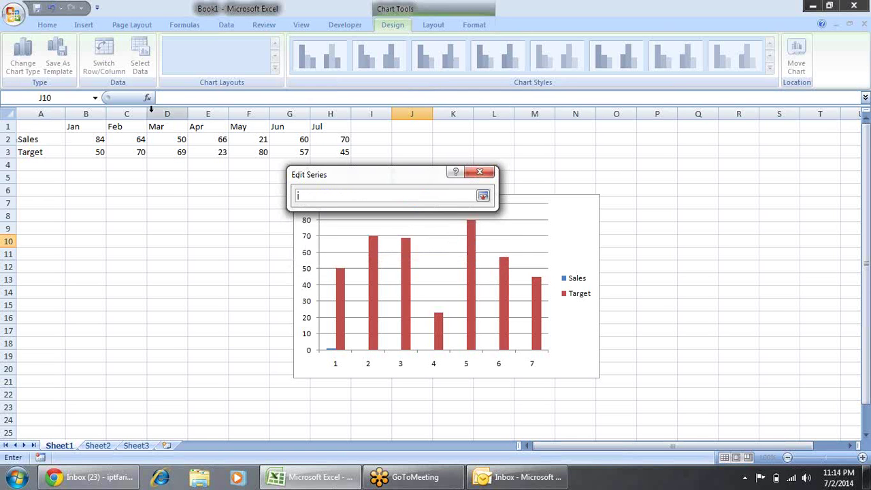
click(96, 139)
drag(96, 139, 348, 140)
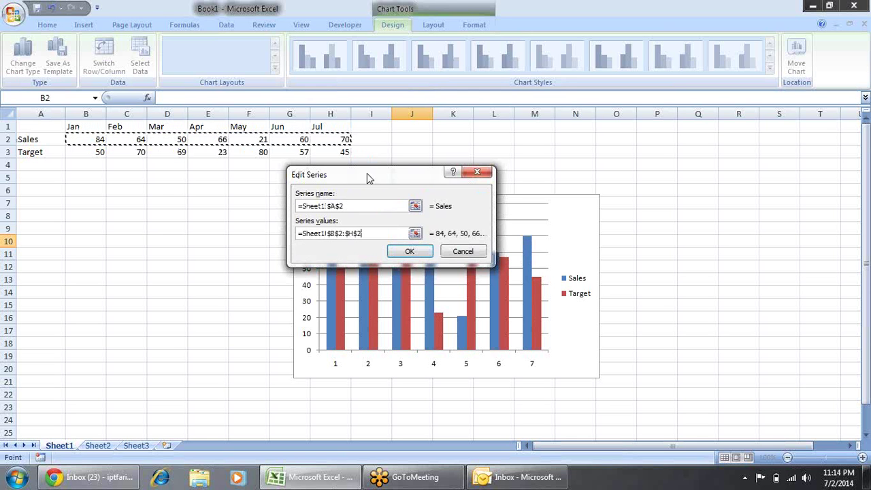
click(409, 252)
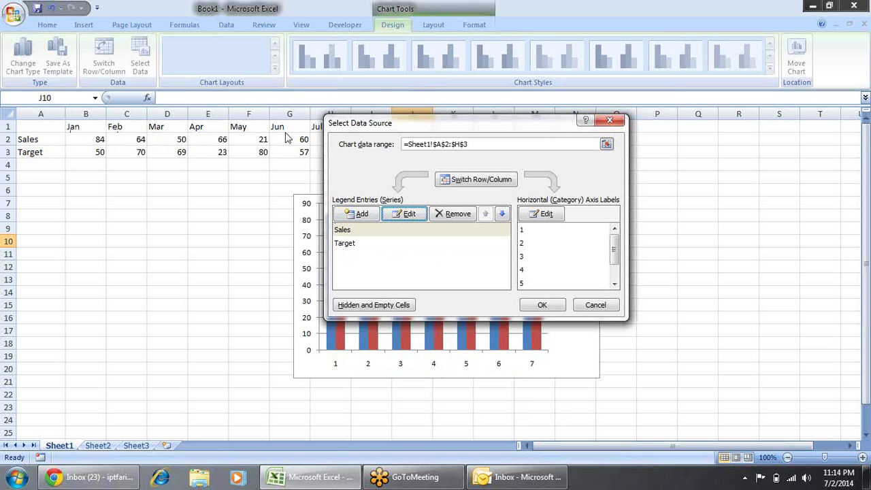
- Set the horizontal axis labels to the months Jan–Jul in B1:H1 and apply the data source
click(535, 216)
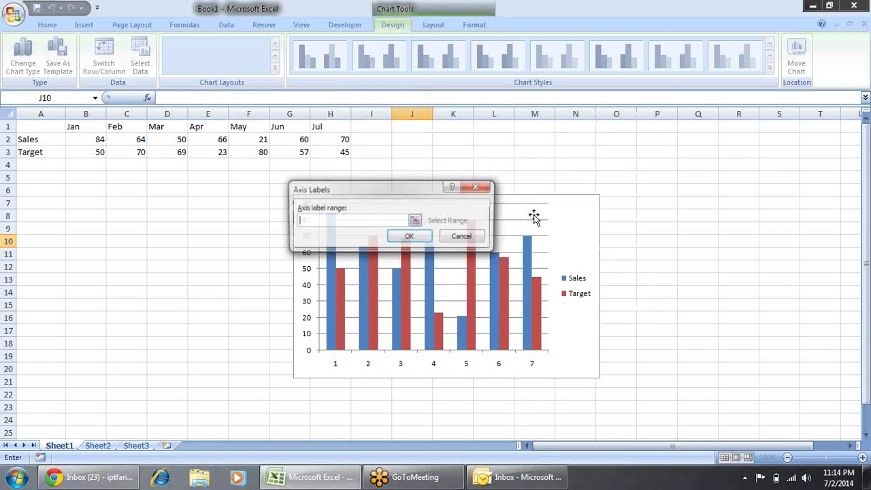
click(414, 219)
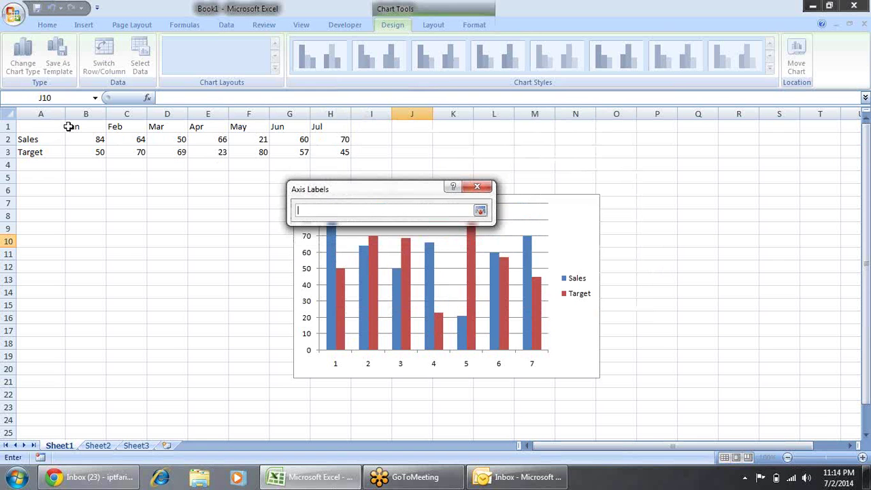
drag(68, 125, 317, 122)
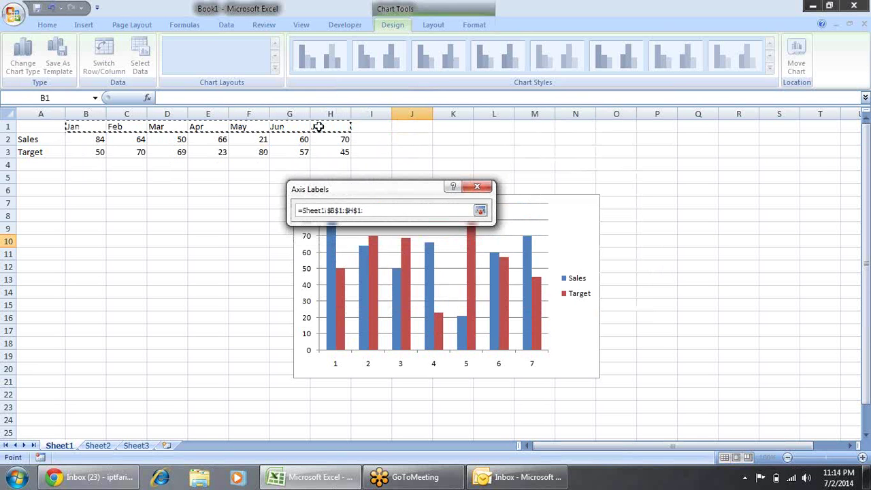
key(Return)
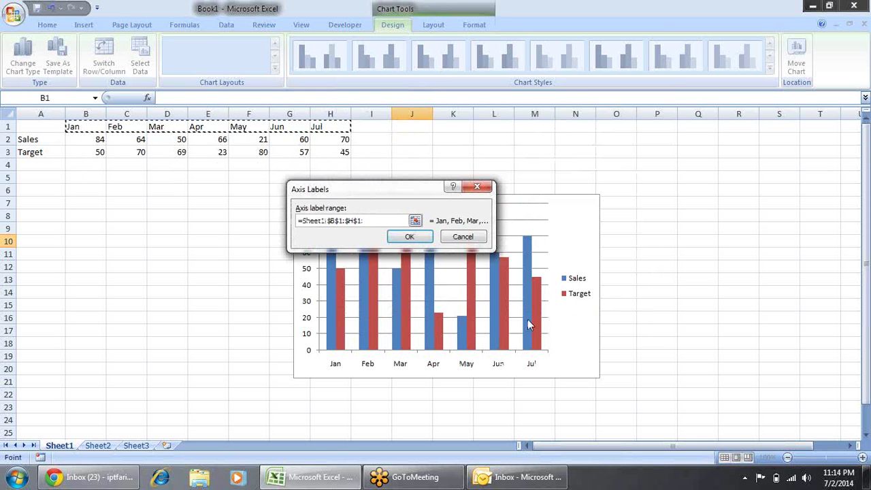
click(410, 235)
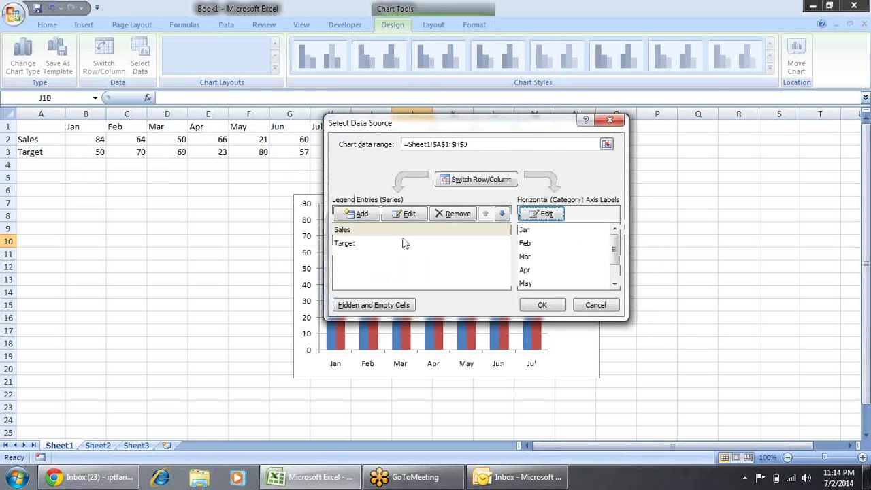
click(541, 306)
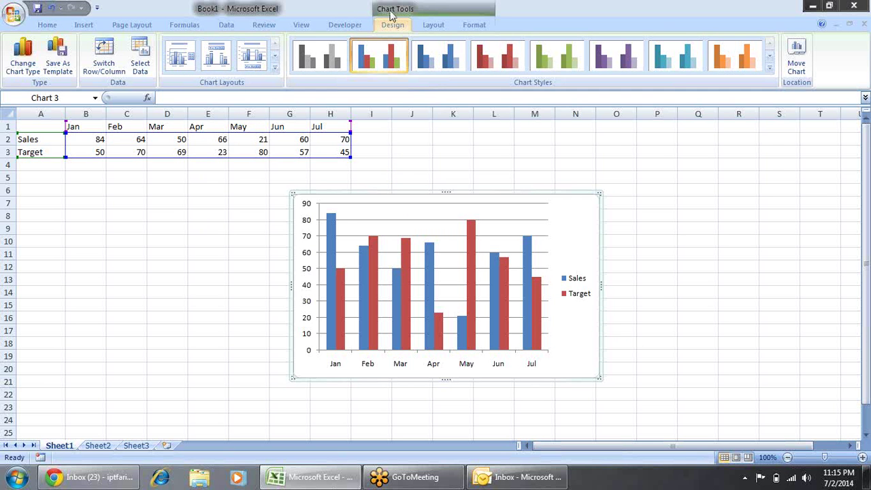
- Apply Chart Layout 5 with a chart title, axis title and data table
click(275, 69)
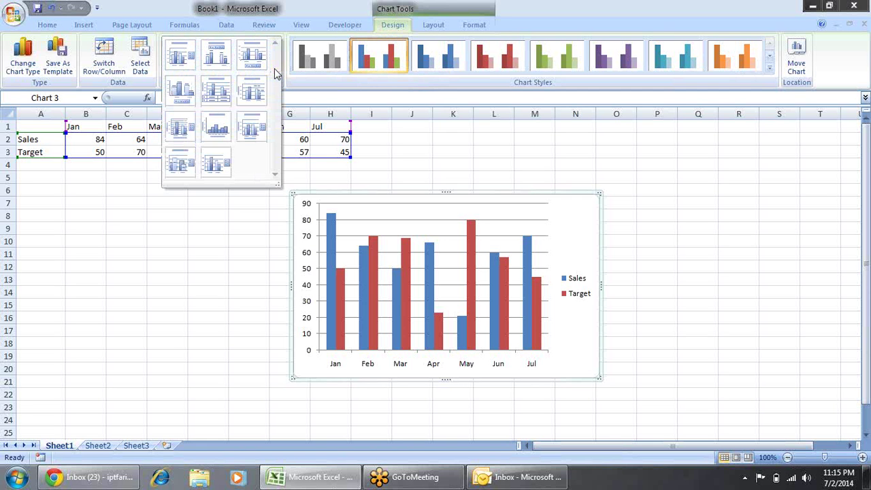
click(209, 91)
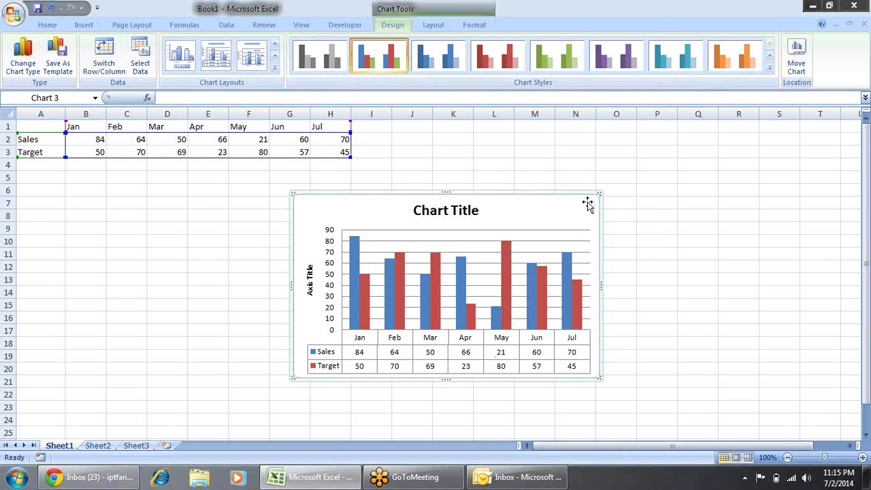
- Try the black-background green chart style, then apply the red-bars-on-white style
click(770, 70)
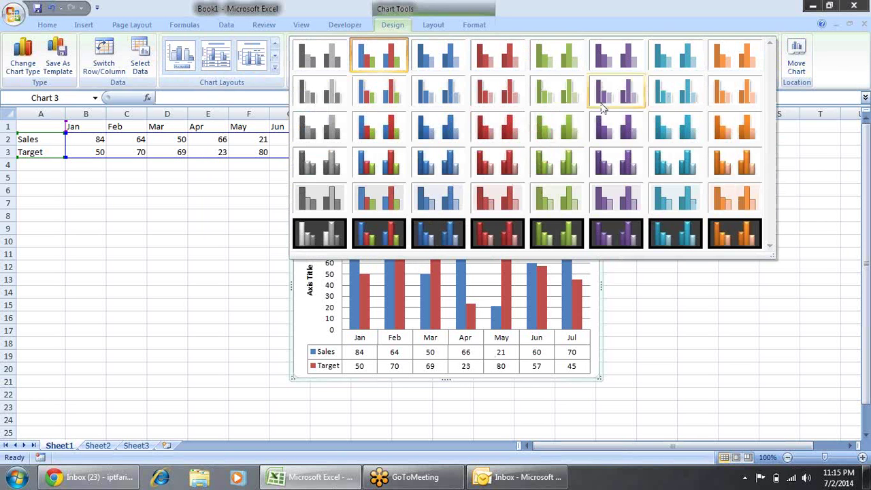
click(551, 225)
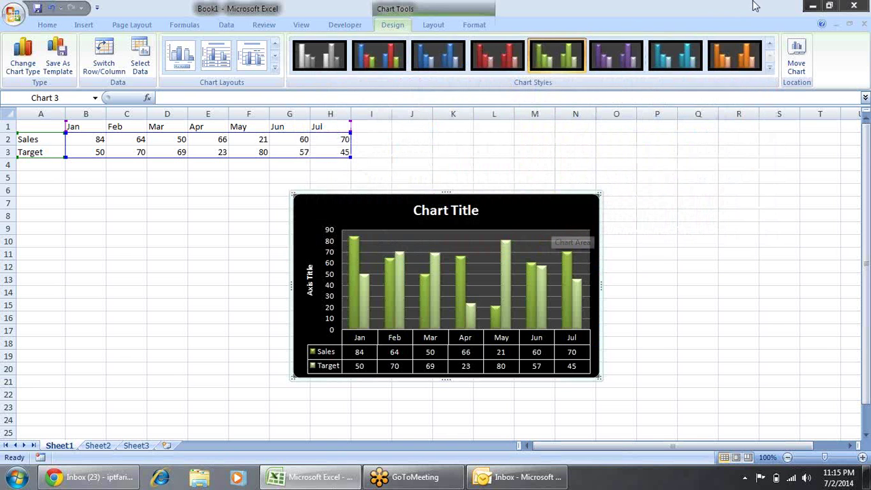
click(769, 71)
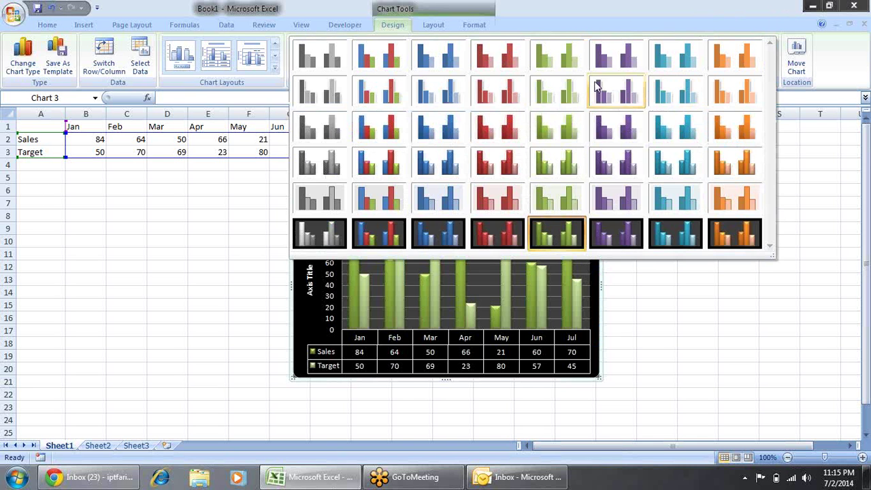
click(506, 86)
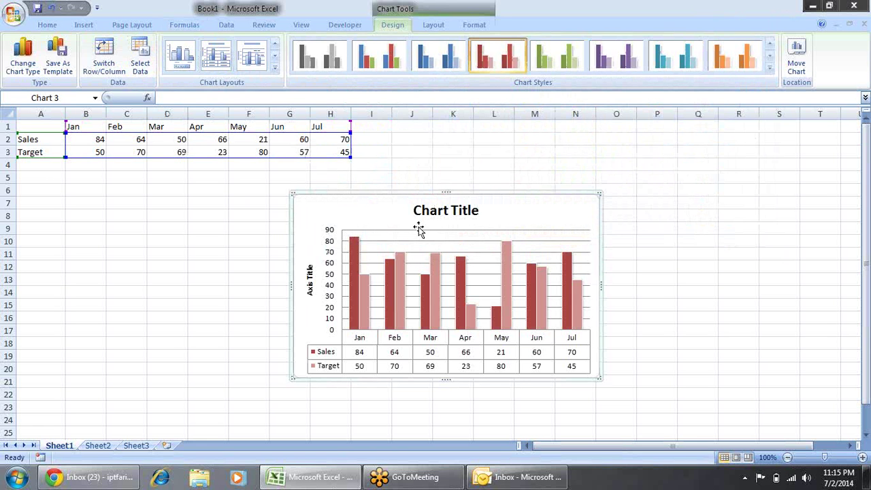
- Toggle Switch Row/Column to compare, ending with months as the categories
click(109, 69)
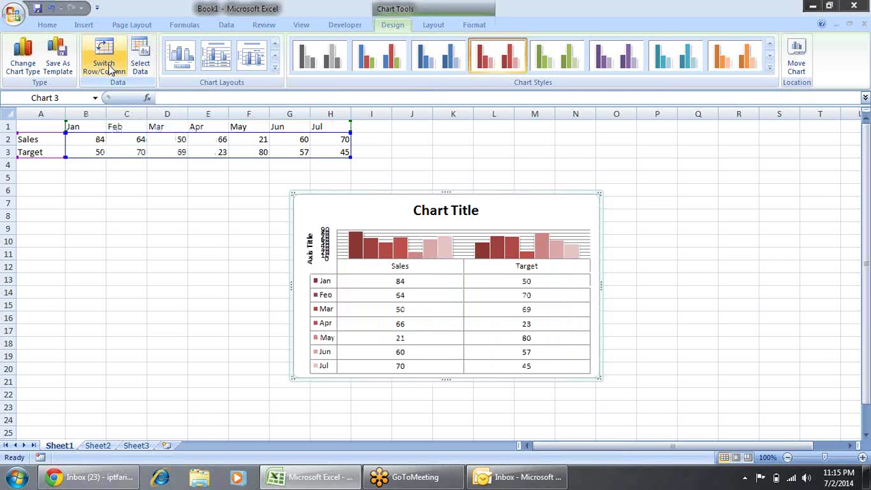
click(109, 69)
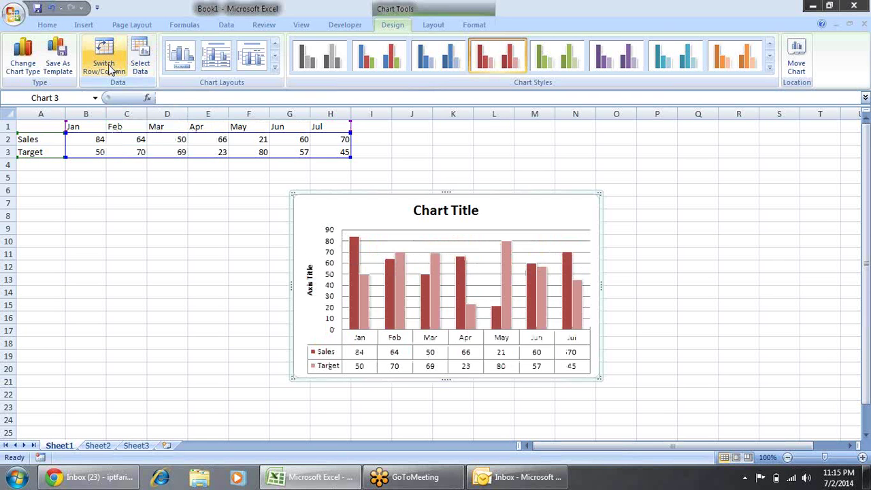
click(109, 69)
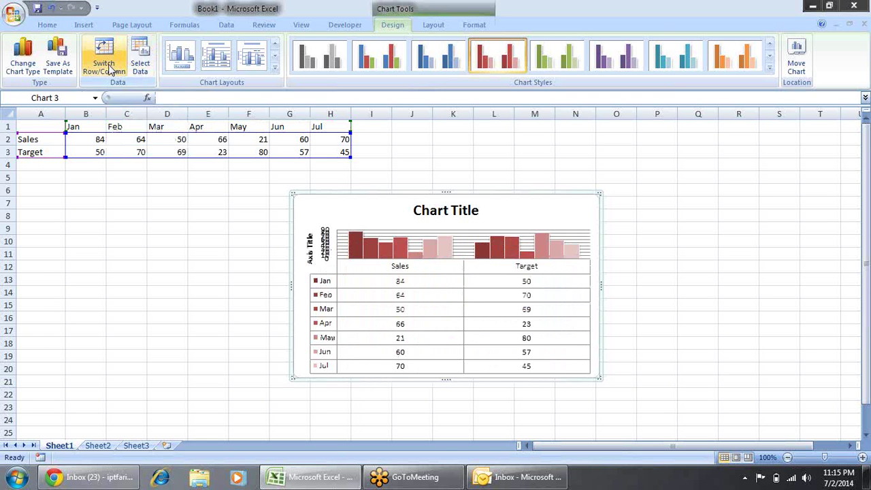
click(109, 69)
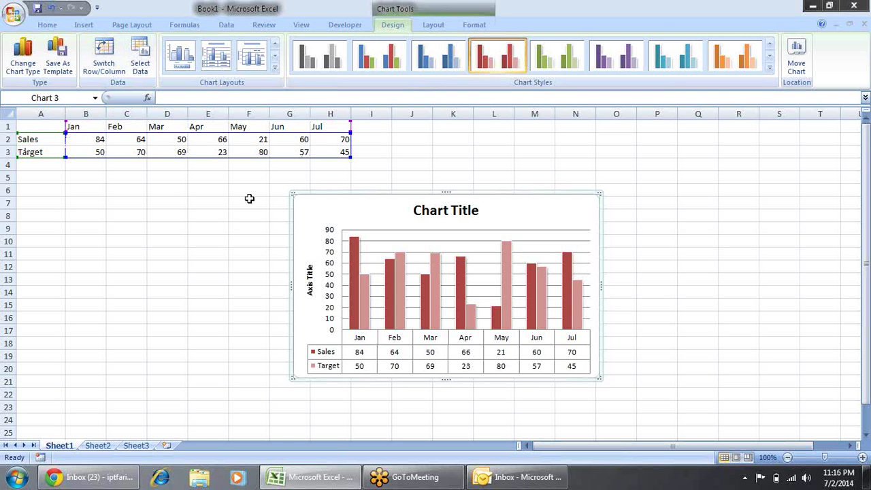
- Move the chart down and left below the data, keeping months on the category axis
drag(298, 202, 163, 247)
click(101, 58)
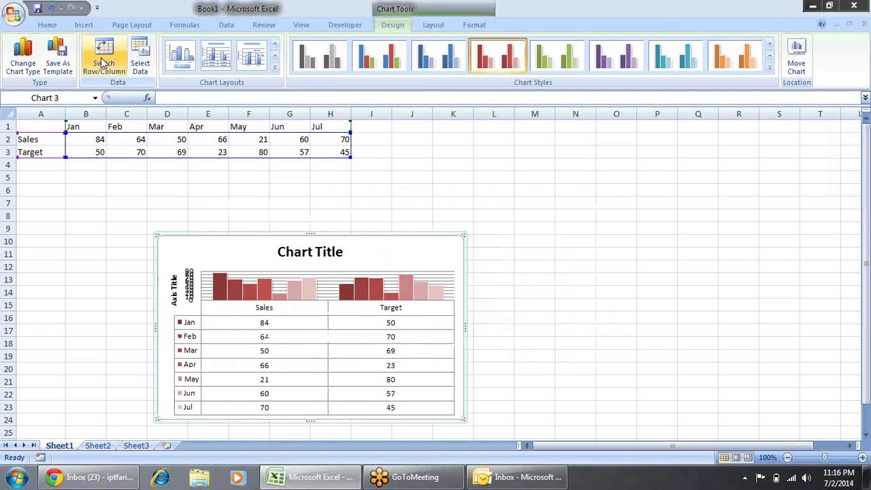
click(101, 61)
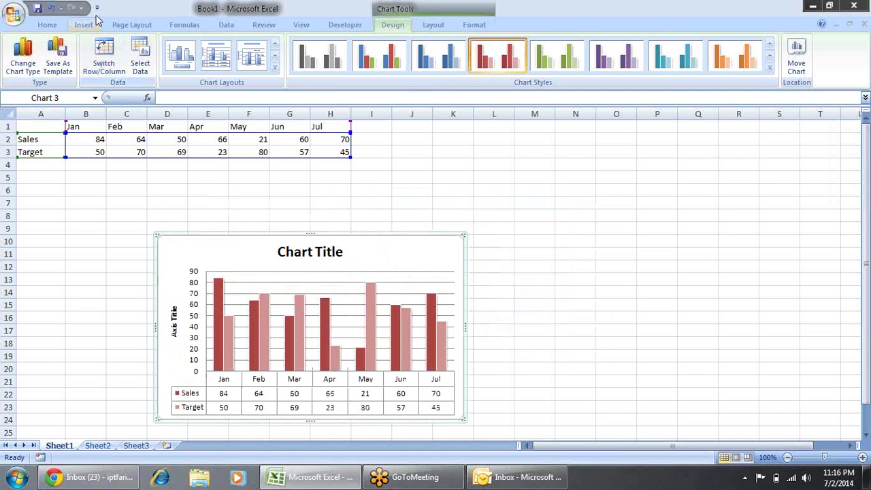
- Review the Chart Title, Axis Titles, Legend and Data Labels options without changing them, then show the Format tab
click(440, 26)
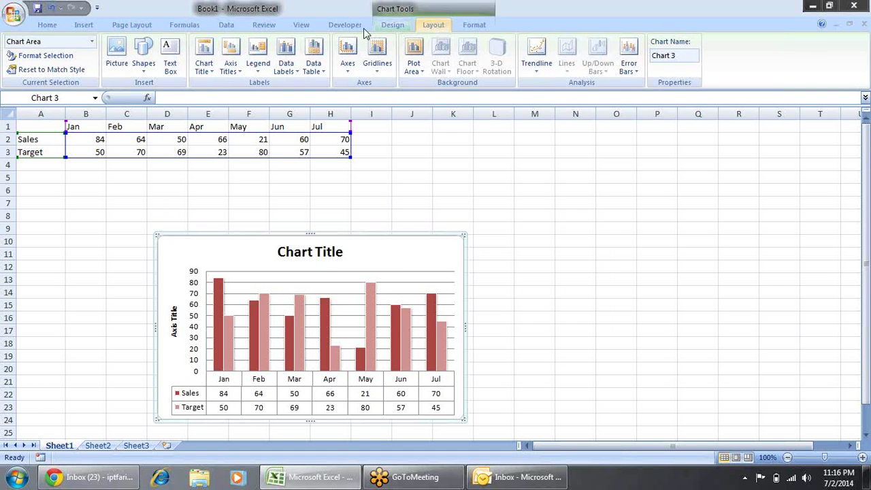
click(204, 65)
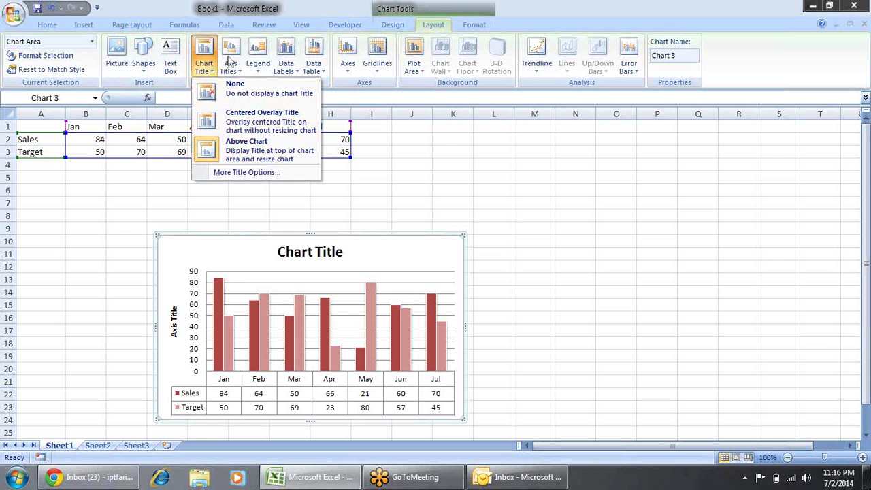
click(232, 69)
mouse_move(266, 89)
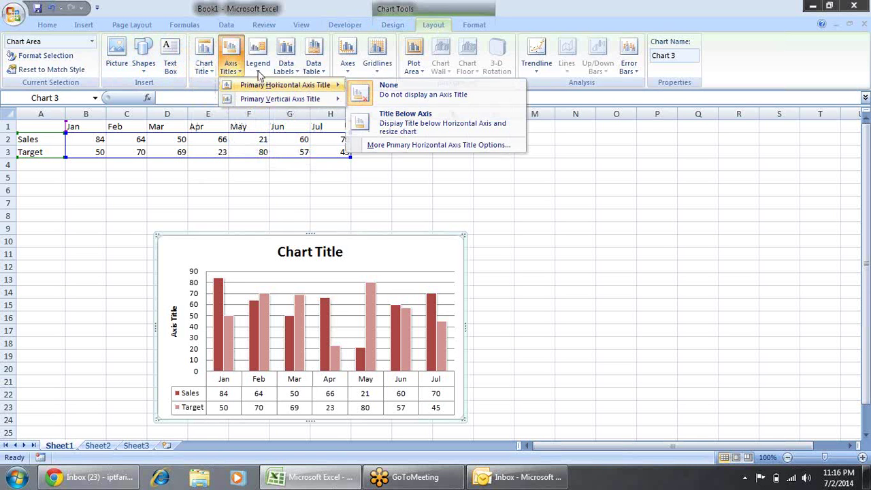
click(259, 67)
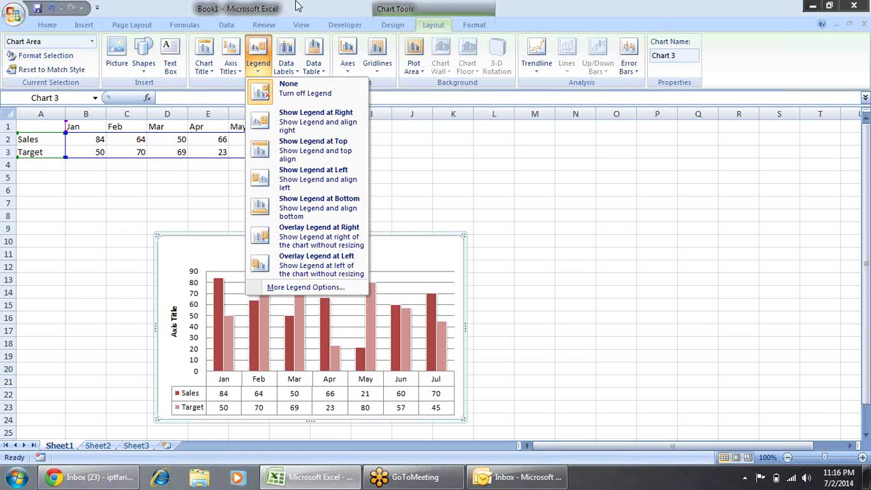
click(288, 68)
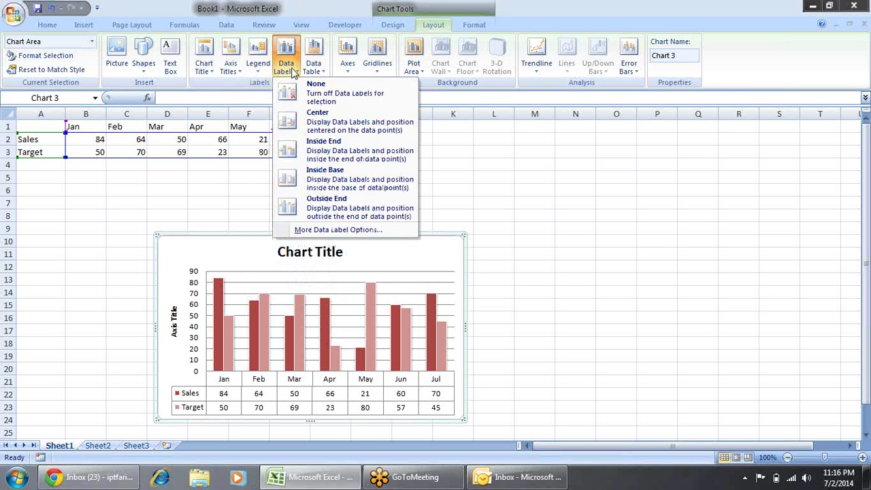
click(219, 86)
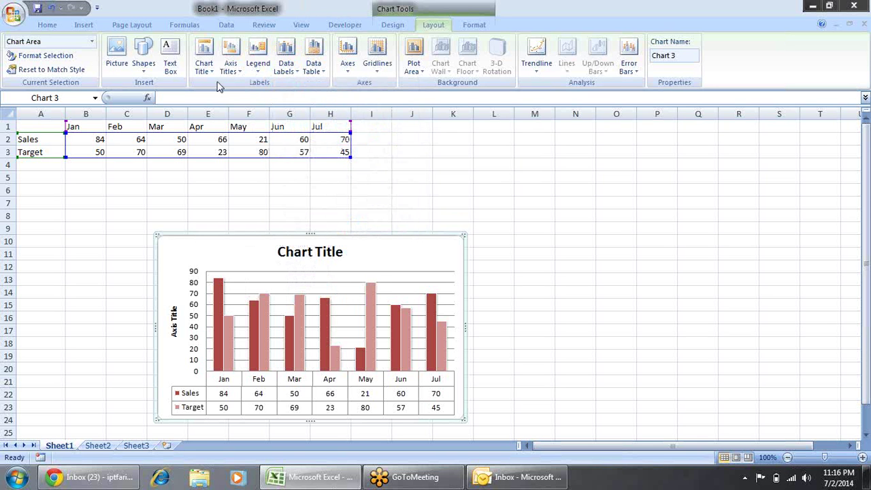
click(297, 67)
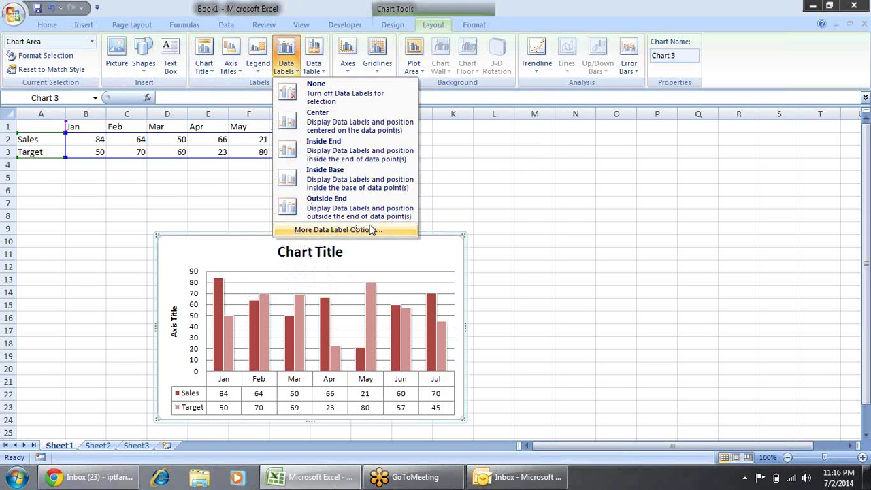
click(445, 263)
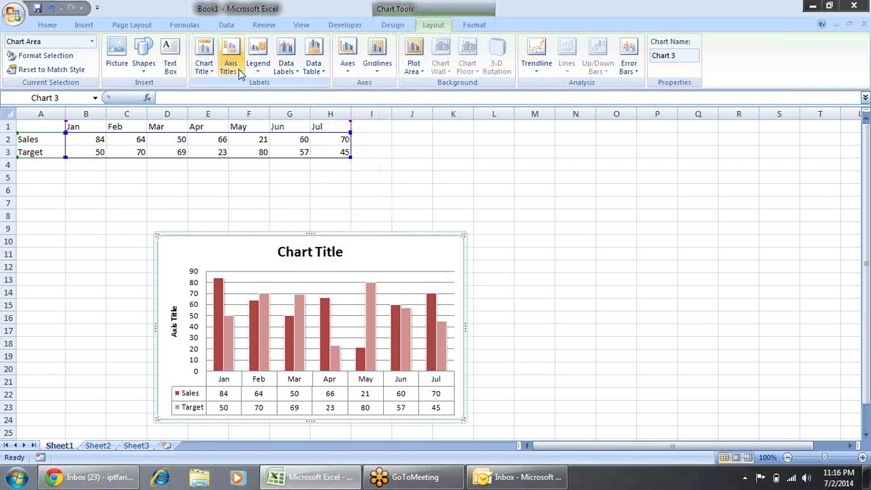
click(474, 26)
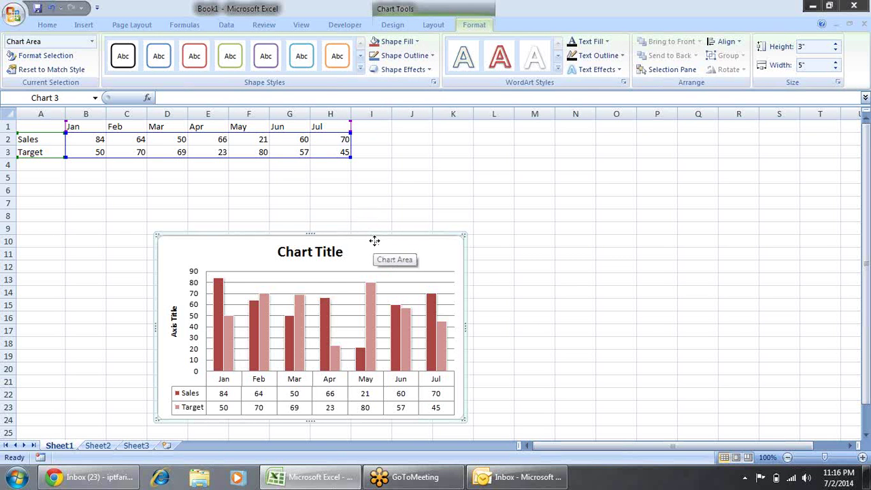
- Move the chart up beside the data and widen it leftward to 6.42 inches
drag(374, 240, 575, 172)
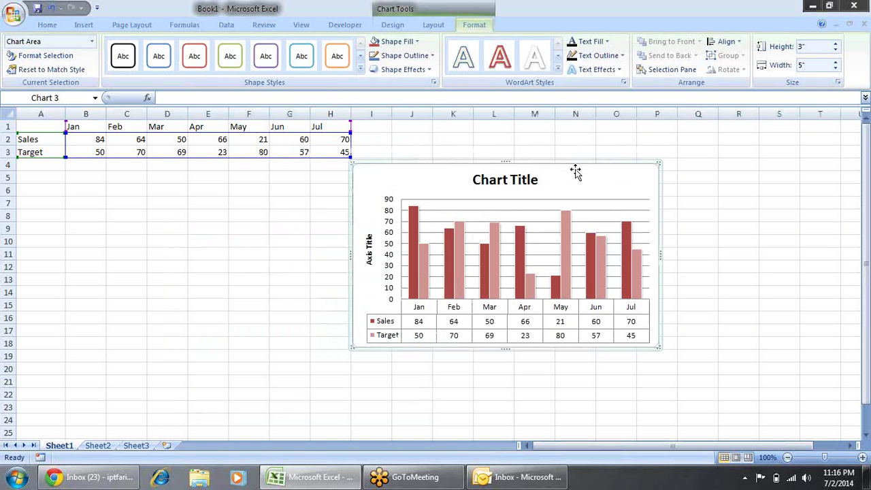
click(302, 264)
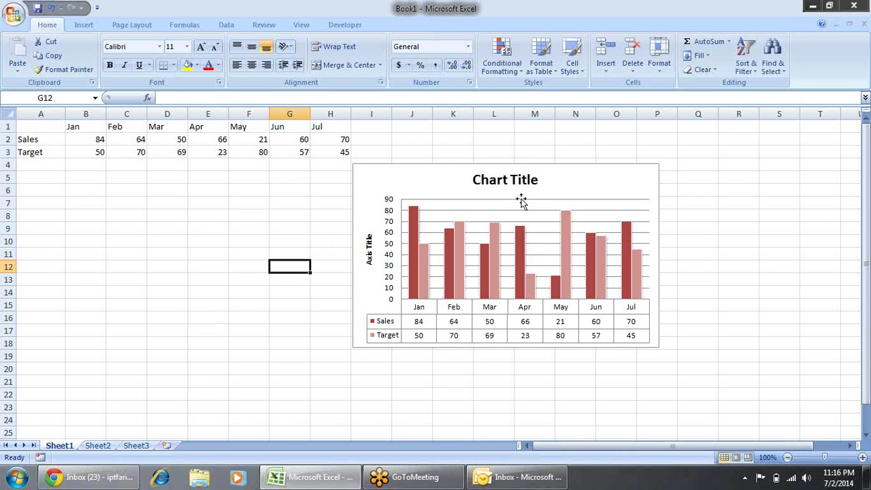
click(460, 239)
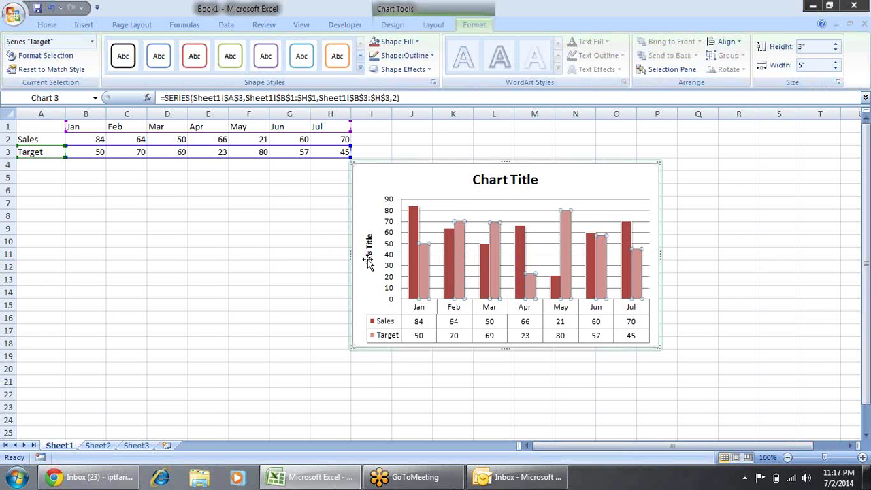
drag(348, 252, 264, 254)
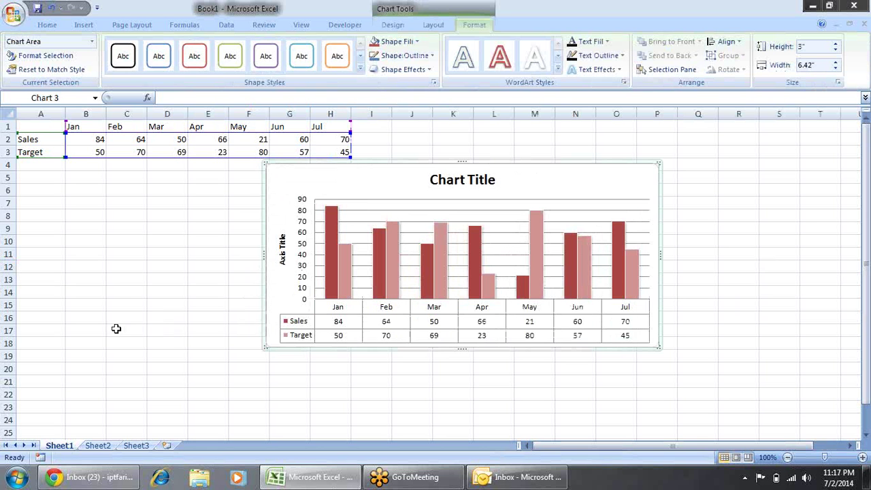
click(39, 139)
- Delete columns D through H, dismissing the invalid-references warning
click(170, 112)
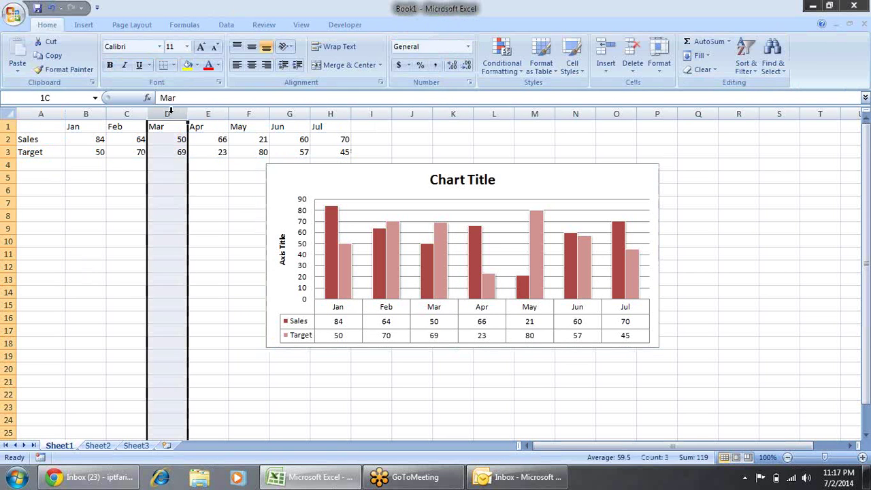
drag(170, 113, 346, 103)
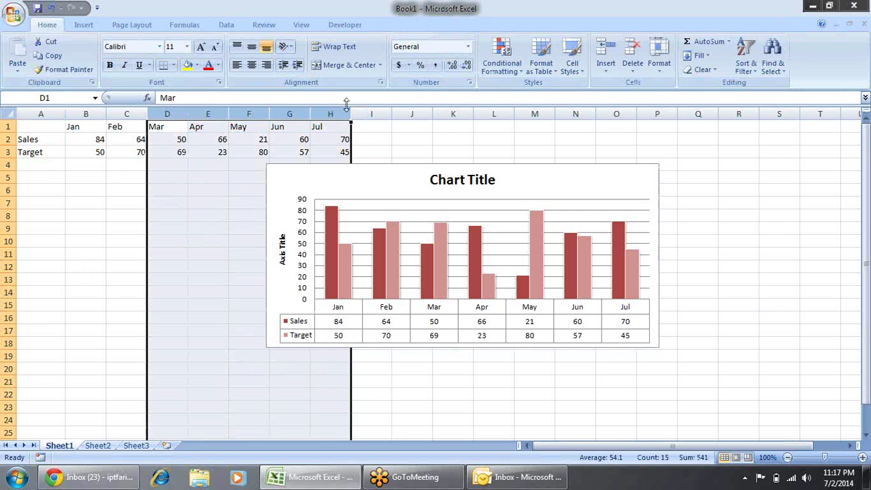
key(ctrl+minus)
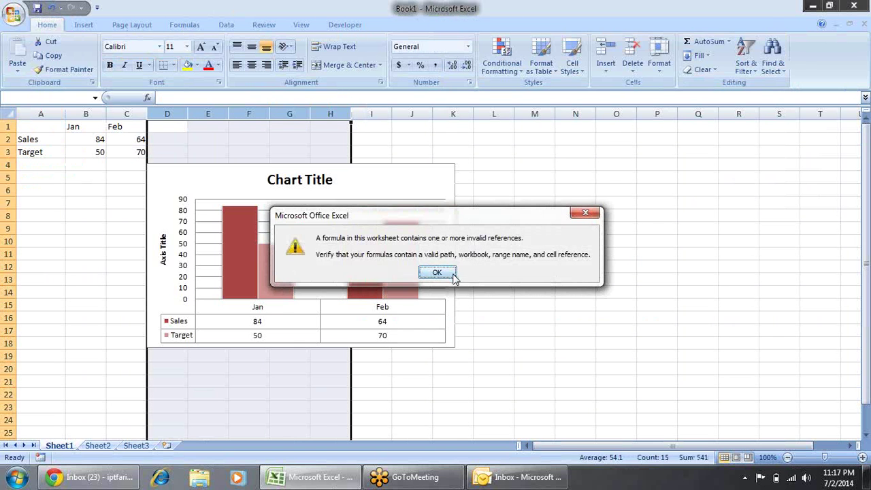
click(447, 275)
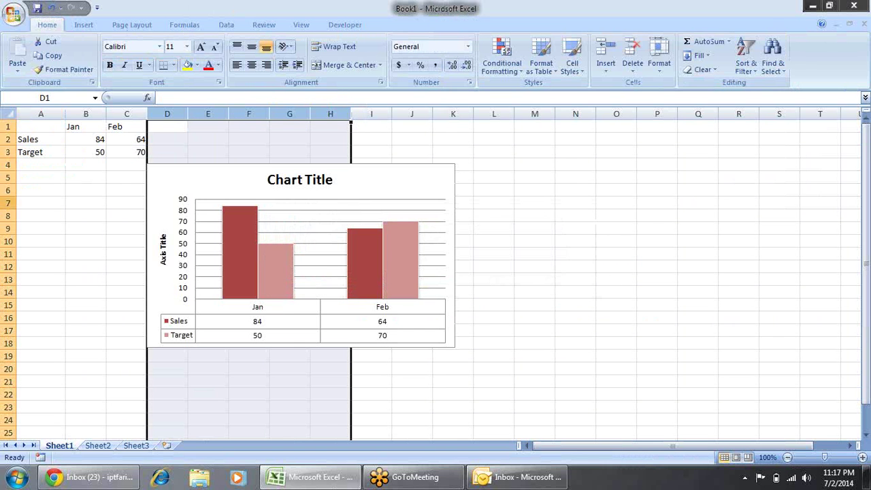
- Label the data rows SBI in A2 and PNV in A3
click(59, 139)
text(SBI)
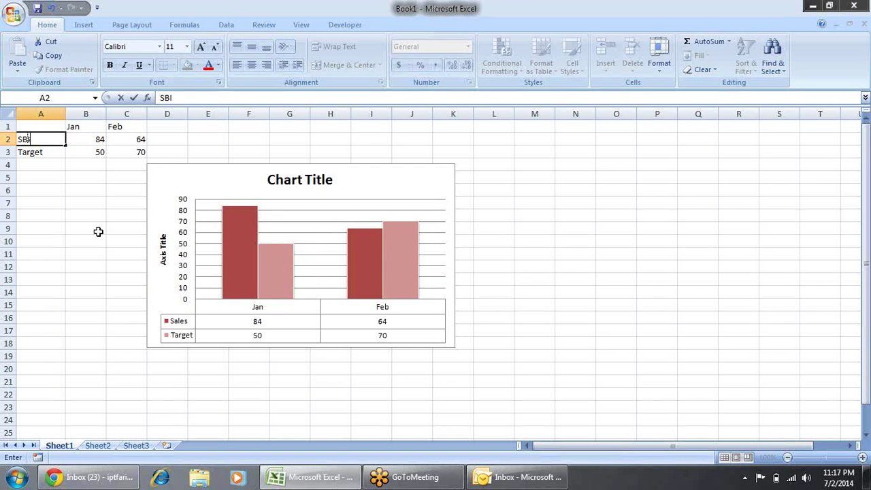
key(Return)
key(Return)
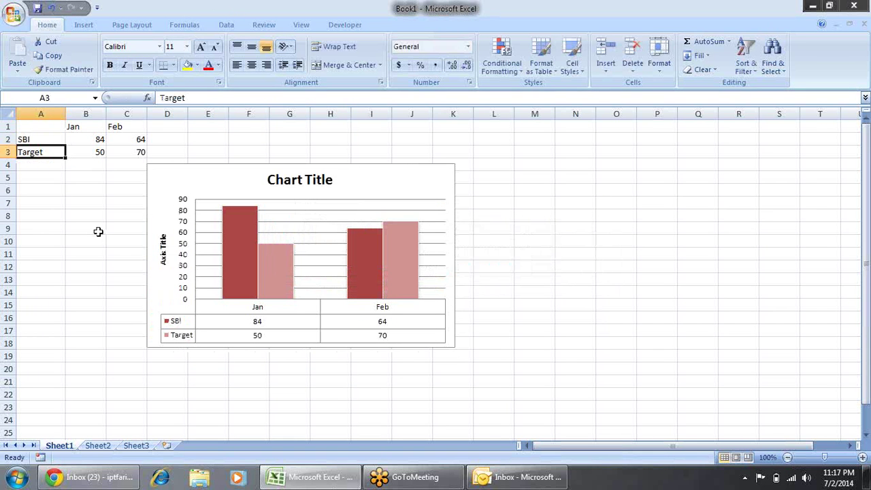
text(PNV)
key(Return)
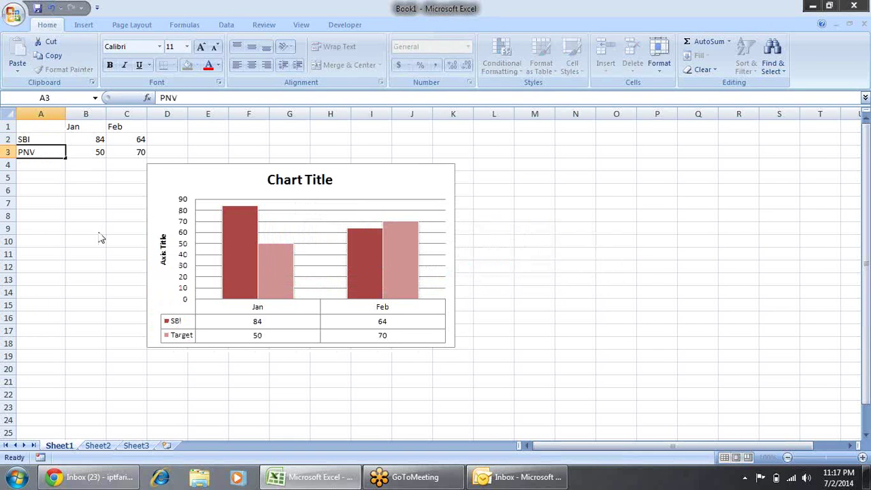
key(Return)
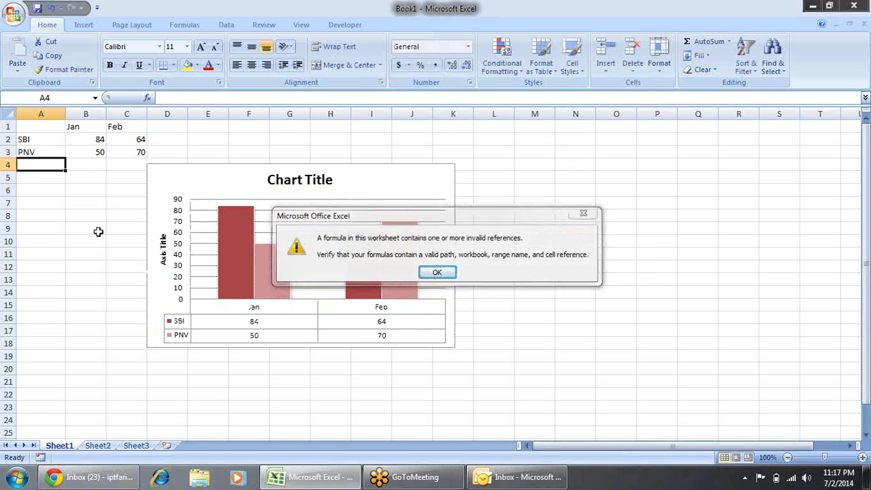
- Correct the A3 label to PNB and select the chart
key(Up)
key(F2)
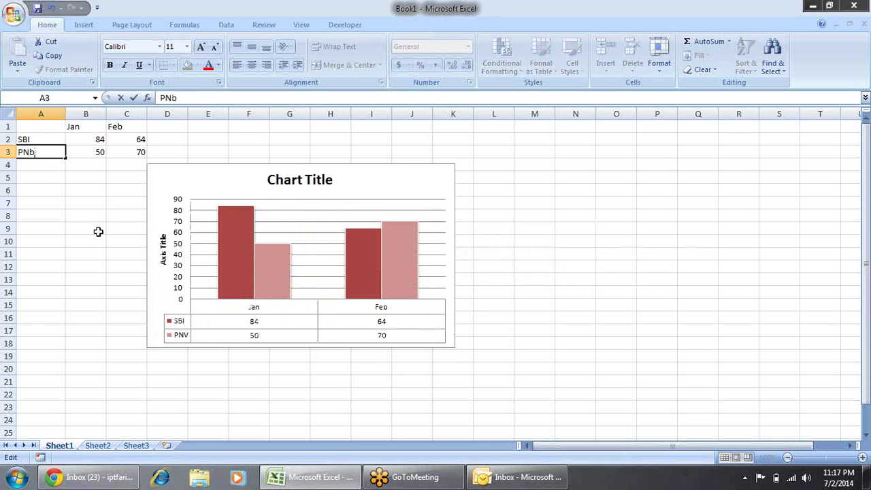
key(Return)
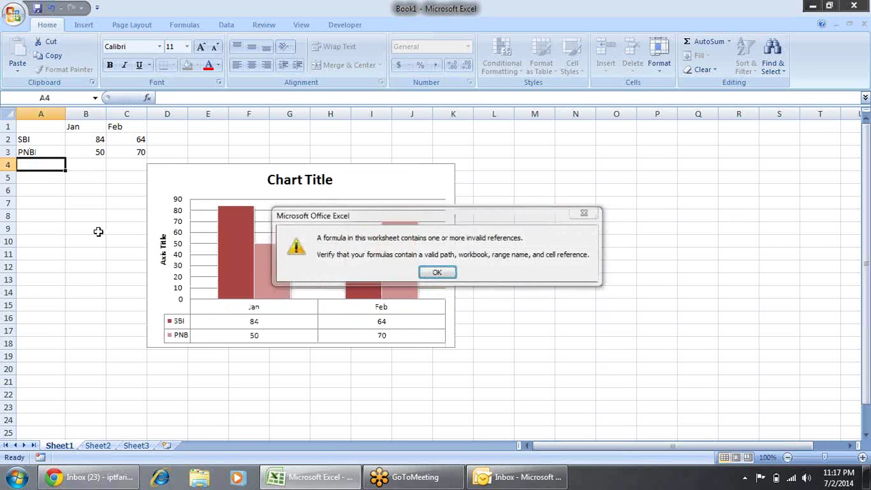
key(Return)
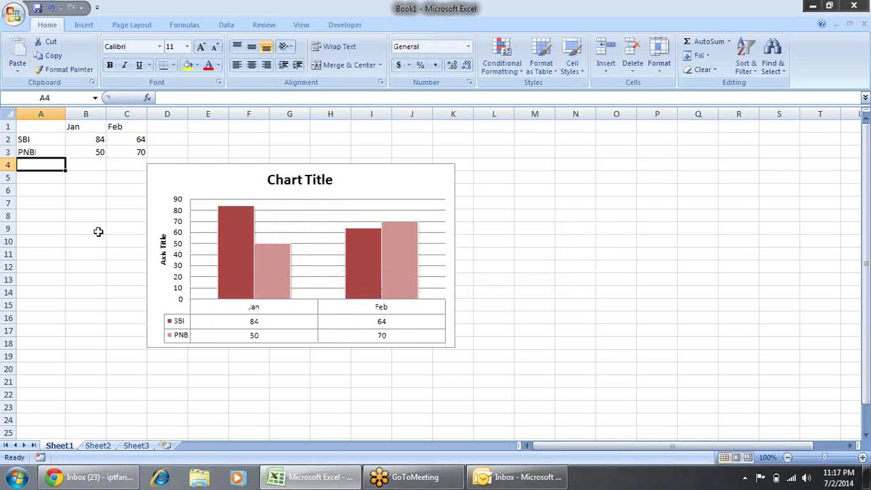
click(295, 204)
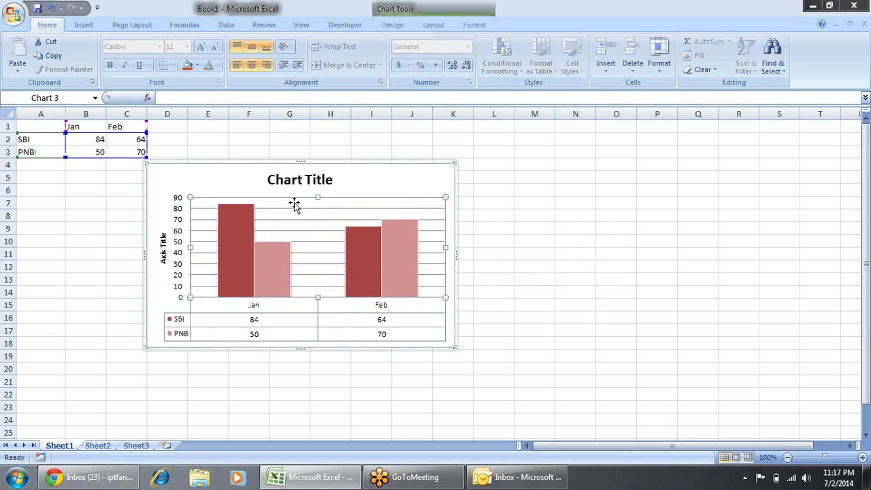
- Apply Layout 1 with the legend on the right and no data table
click(448, 25)
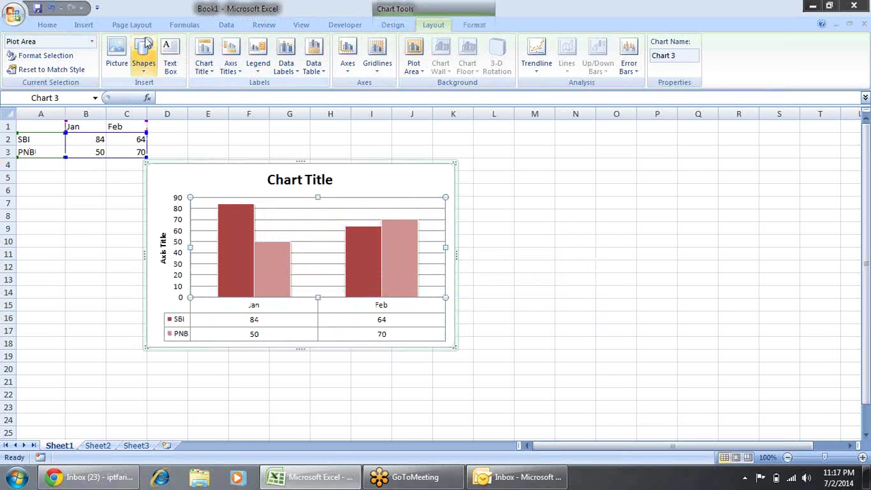
click(382, 28)
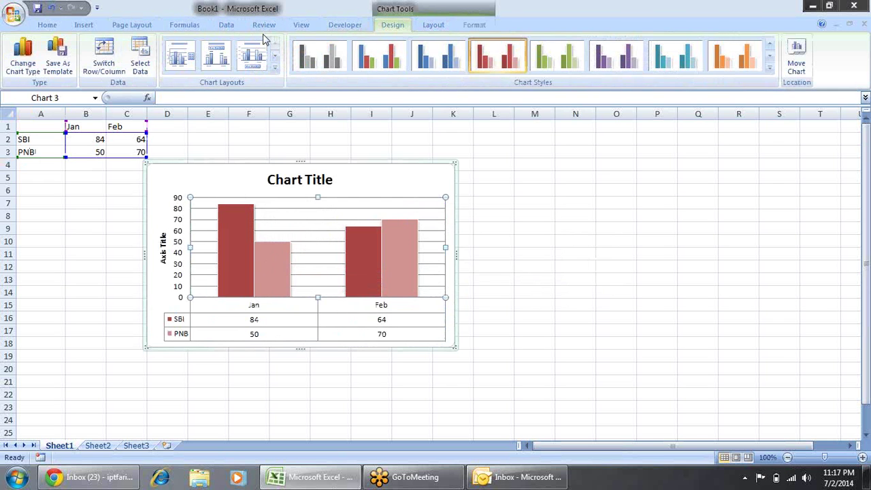
click(215, 55)
click(181, 60)
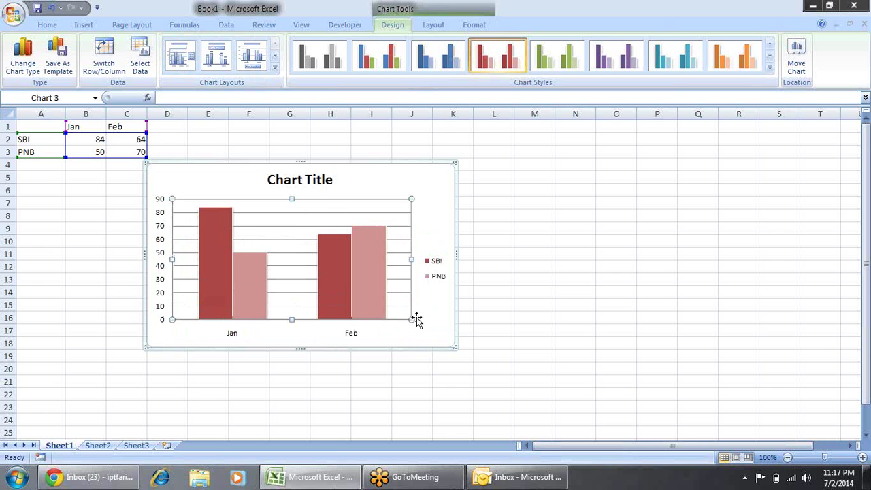
- Select the SBI data series bars in the chart
click(570, 347)
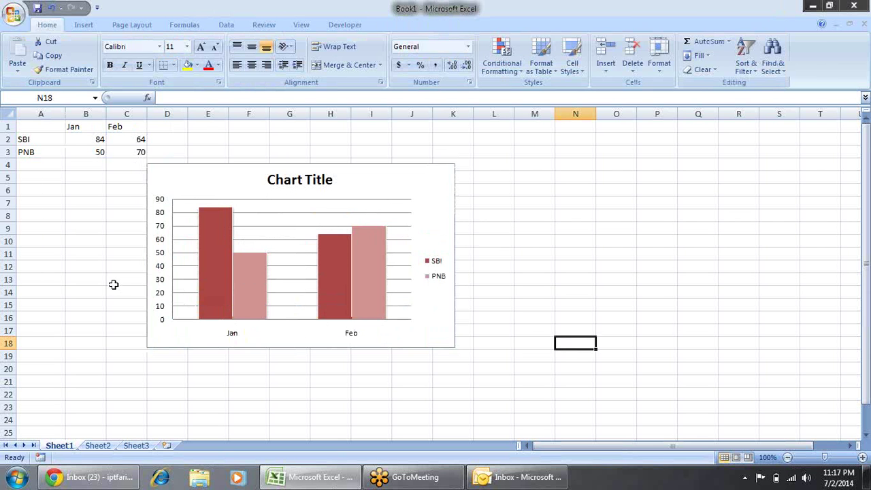
click(215, 273)
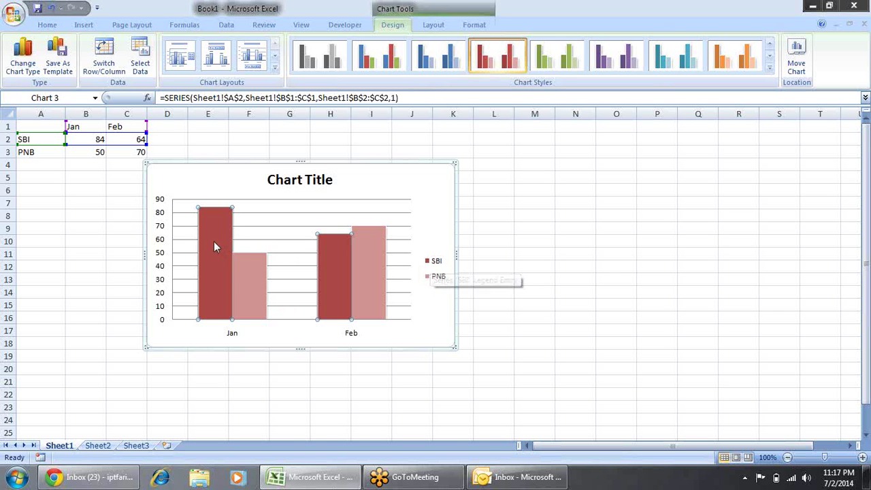
mouse_move(208, 286)
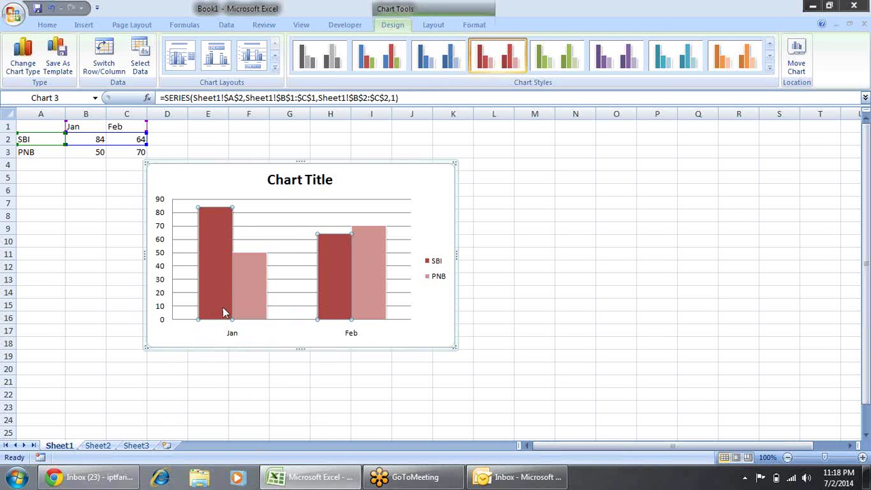
- Search Google for 'sbi logo' in a new Chrome tab
click(55, 477)
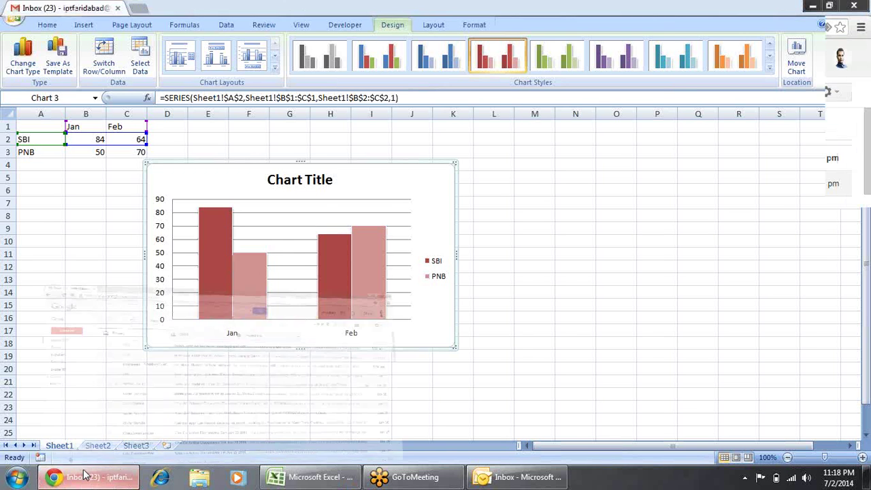
click(136, 8)
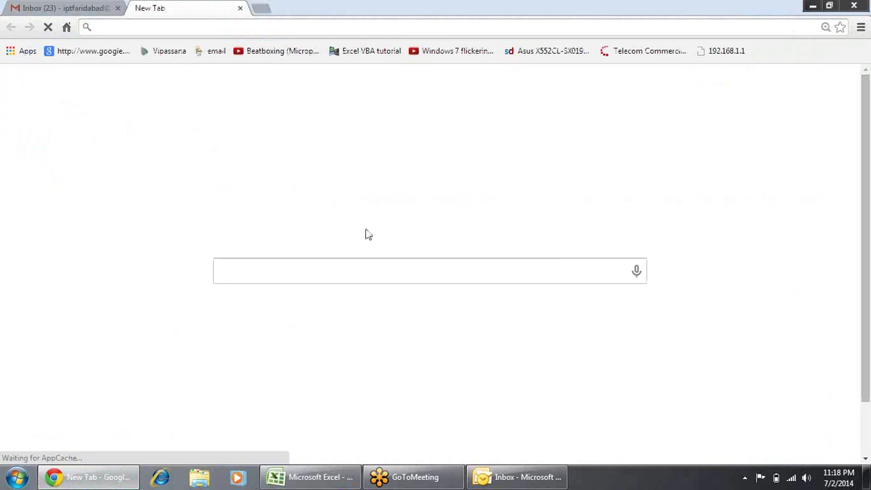
text(go)
key(Return)
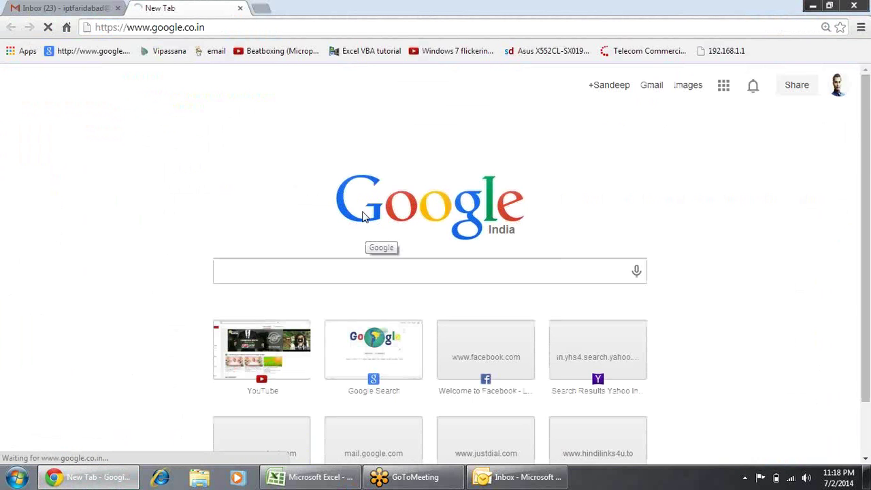
text(sbi)
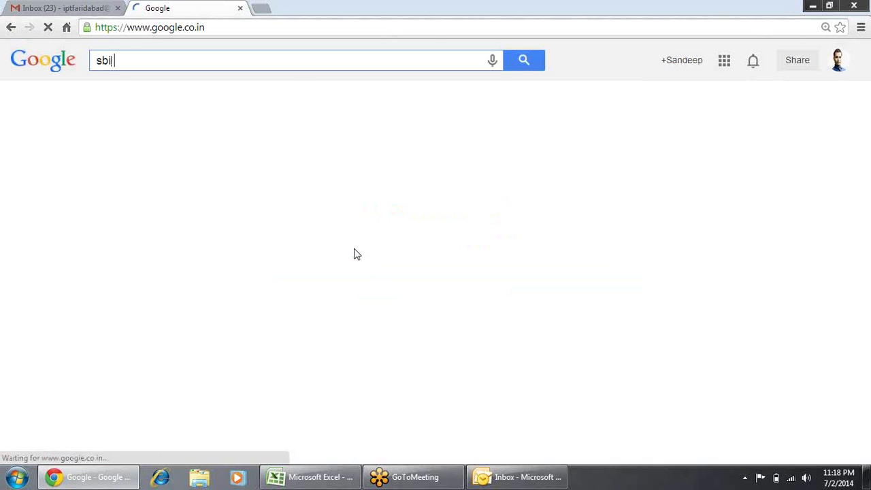
text( logo)
key(Return)
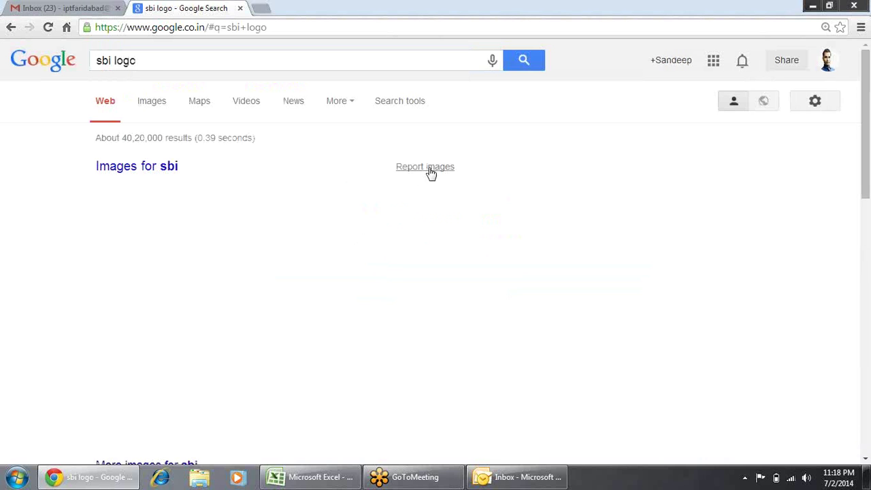
click(307, 249)
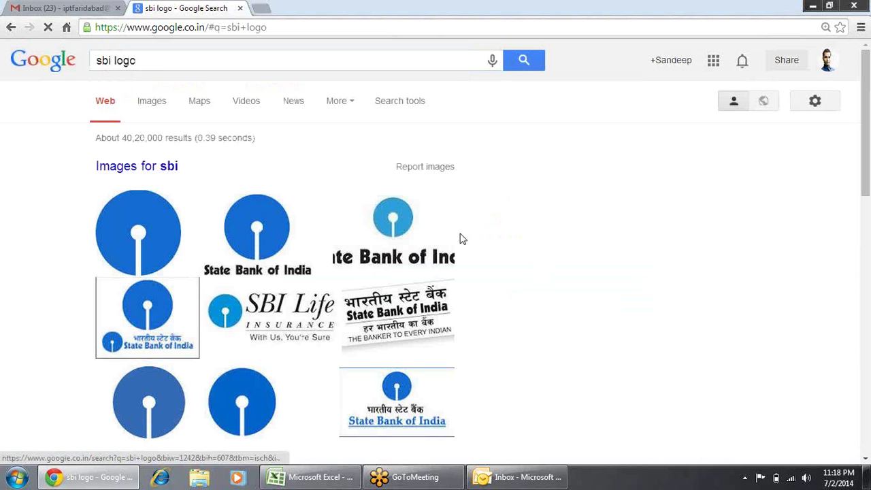
mouse_move(866, 113)
mouse_down()
mouse_move(869, 155)
mouse_move(869, 115)
mouse_up()
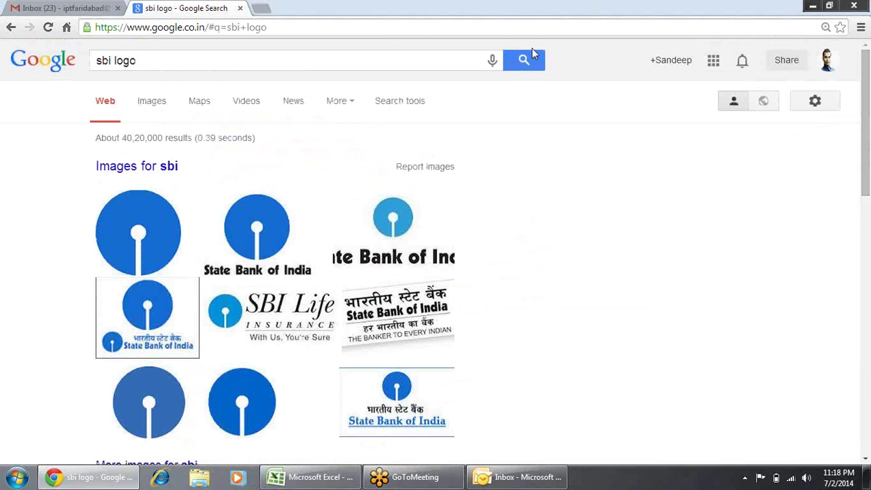
- Copy a State Bank of India logo from the image results and paste it into Excel
click(144, 107)
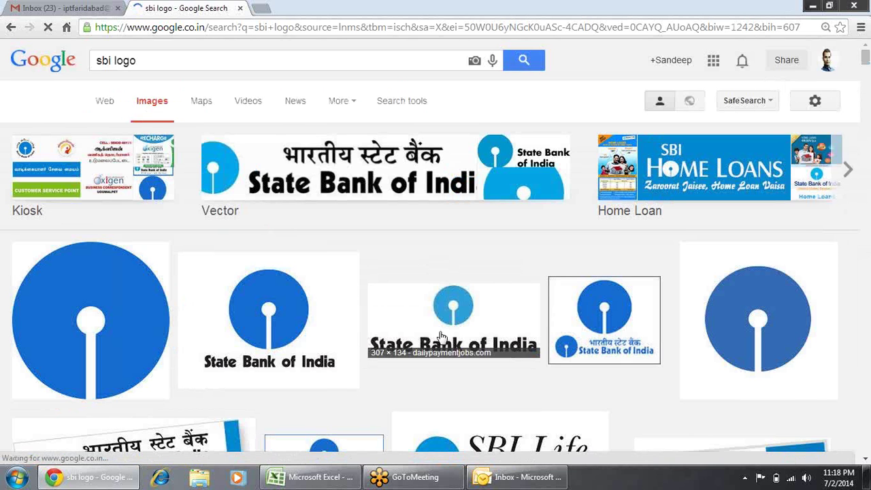
scroll(441, 336, down, 7)
scroll(441, 336, down, 2)
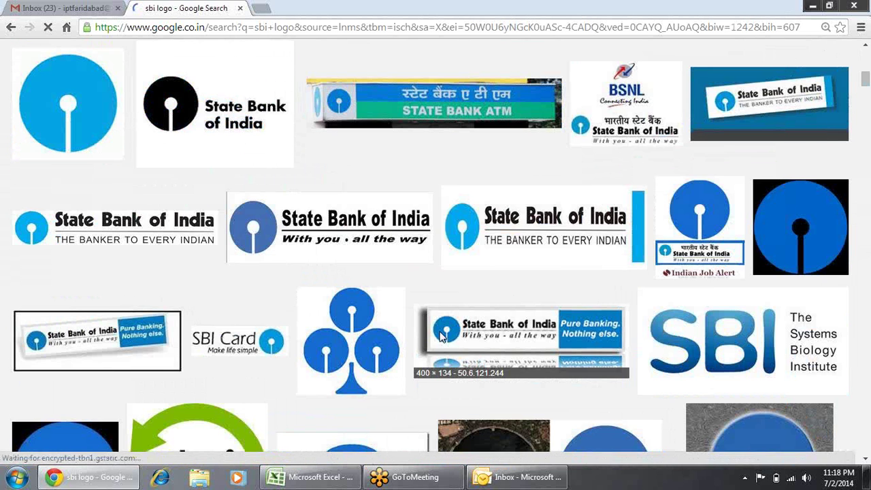
scroll(441, 336, up, 4)
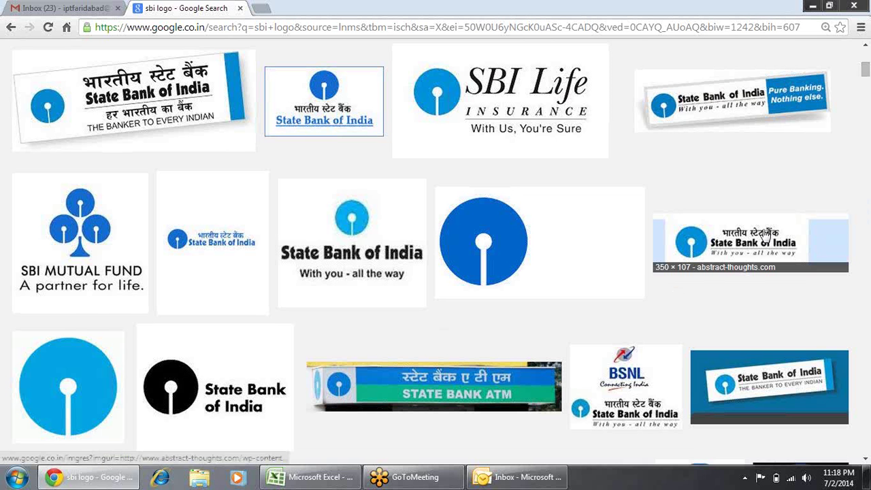
click(766, 235)
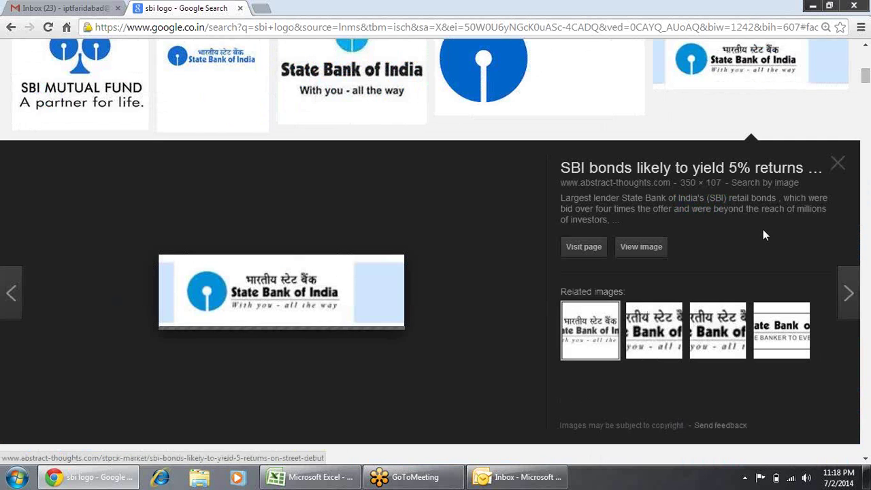
right_click(287, 291)
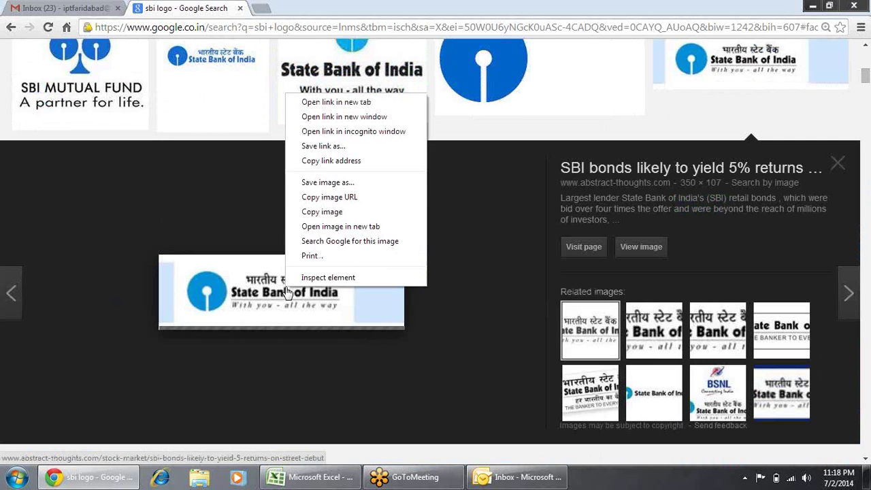
click(341, 212)
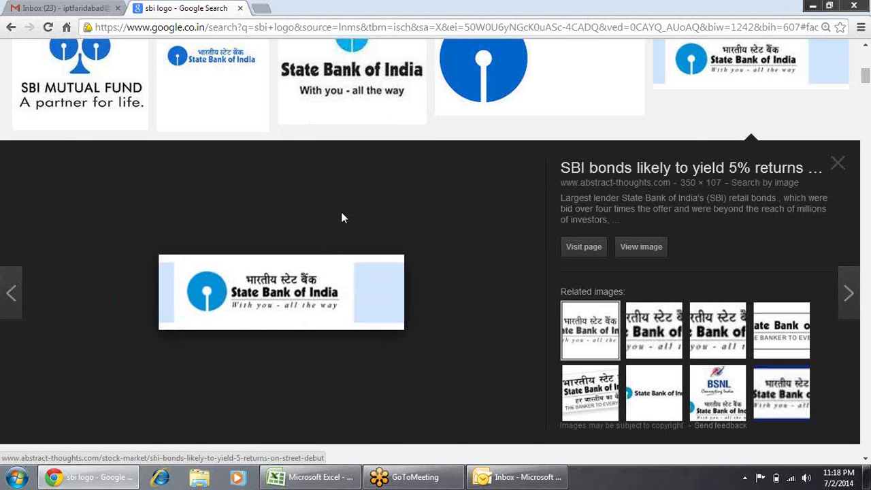
key(alt+Tab)
key(ctrl+v)
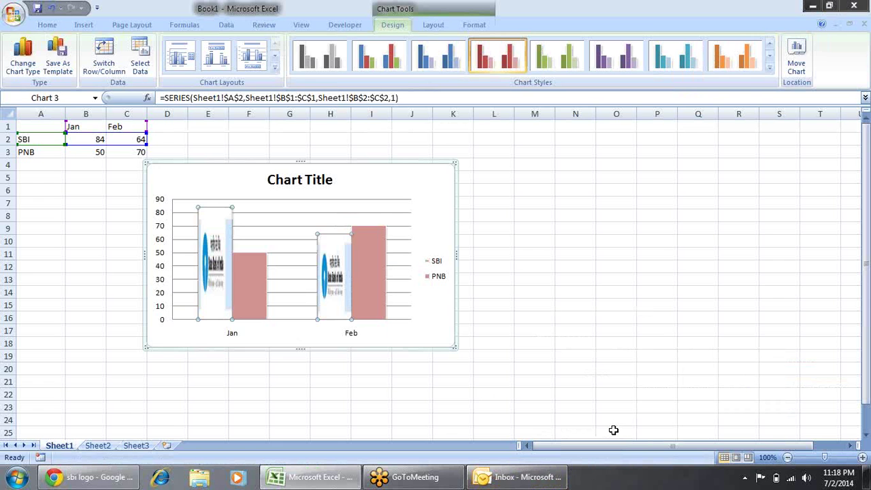
- Undo the logo fill, then move the logo picture to columns M–Q and rotate it upright
key(ctrl+z)
click(611, 295)
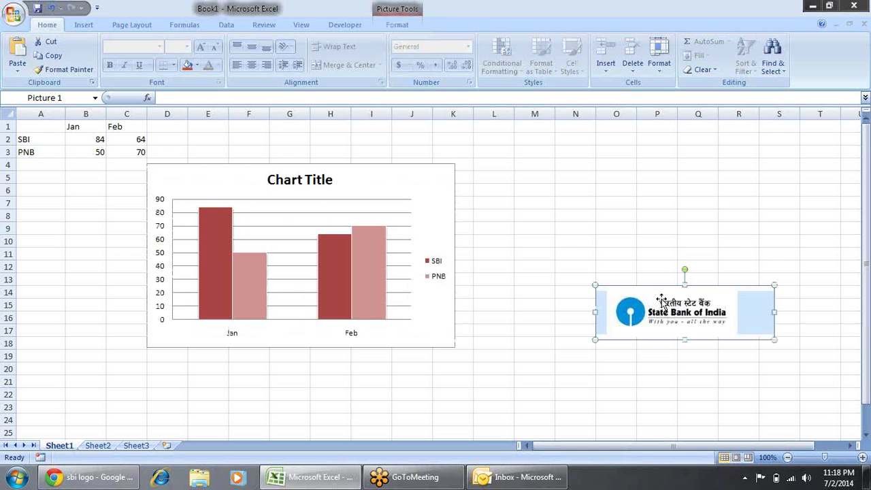
drag(661, 301, 593, 255)
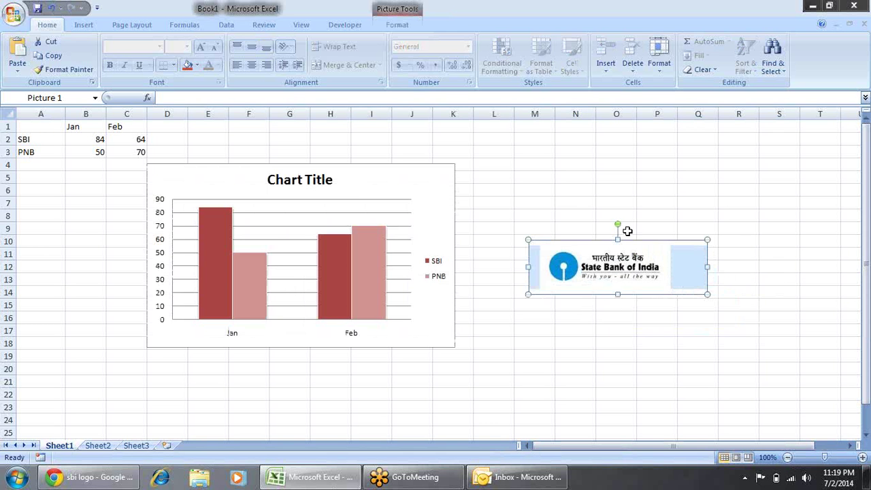
drag(617, 224, 551, 270)
click(397, 25)
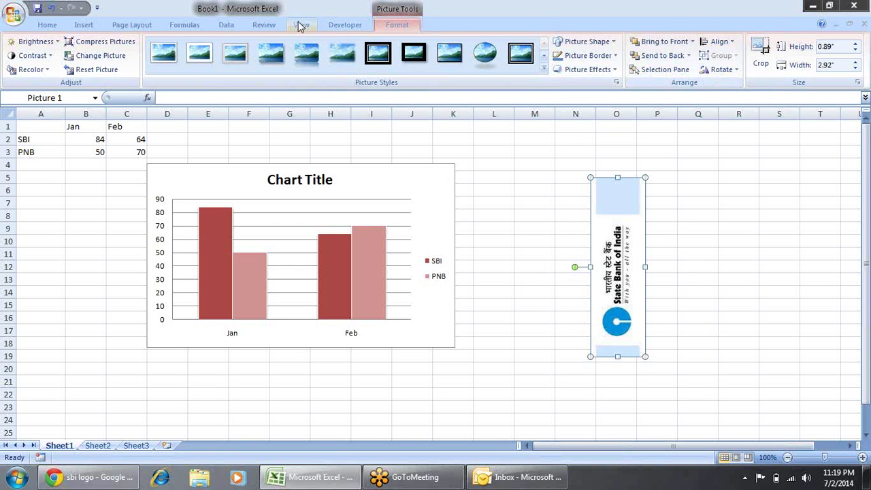
- Crop the blank strips off the top and bottom of the logo picture
click(760, 54)
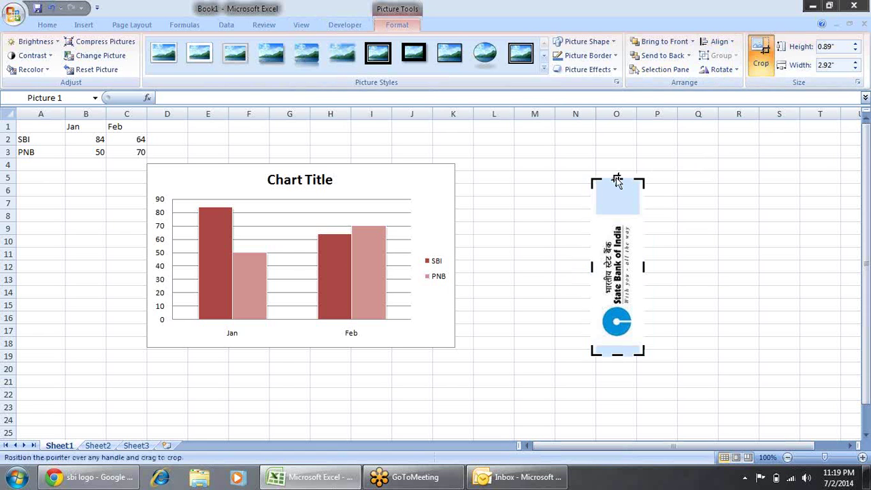
drag(616, 180, 618, 211)
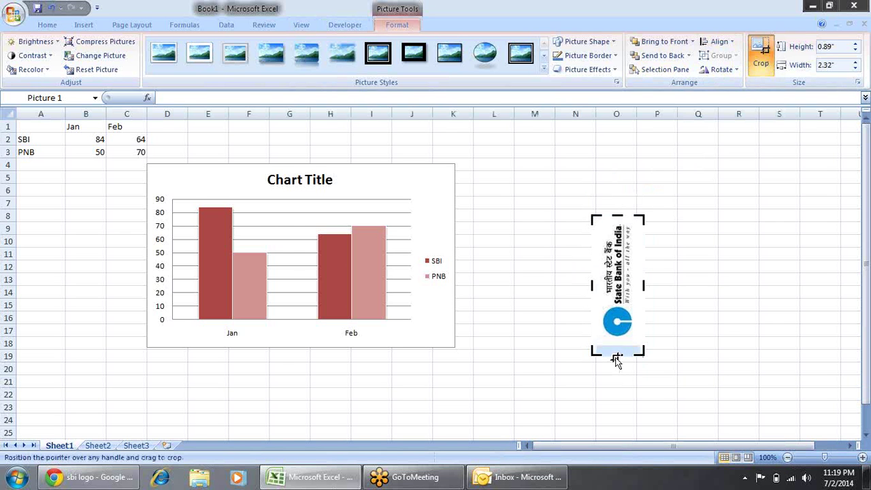
mouse_move(614, 353)
mouse_down()
mouse_move(614, 330)
mouse_move(617, 344)
mouse_up()
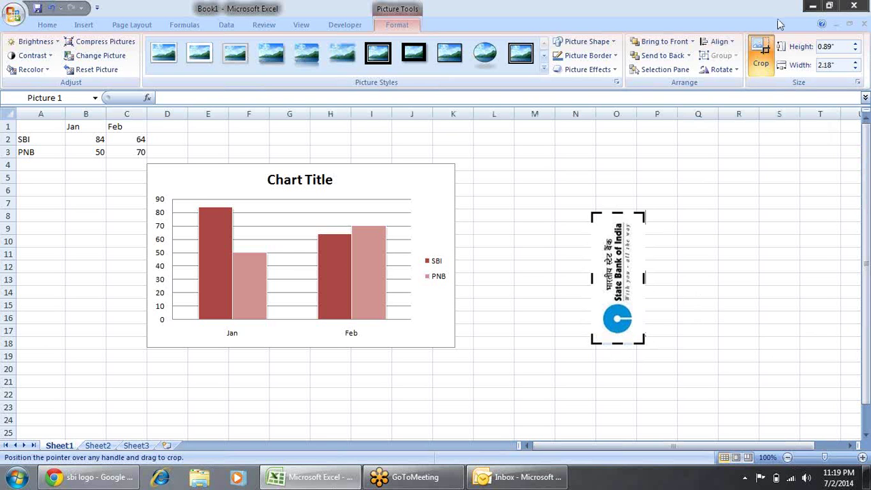
click(761, 51)
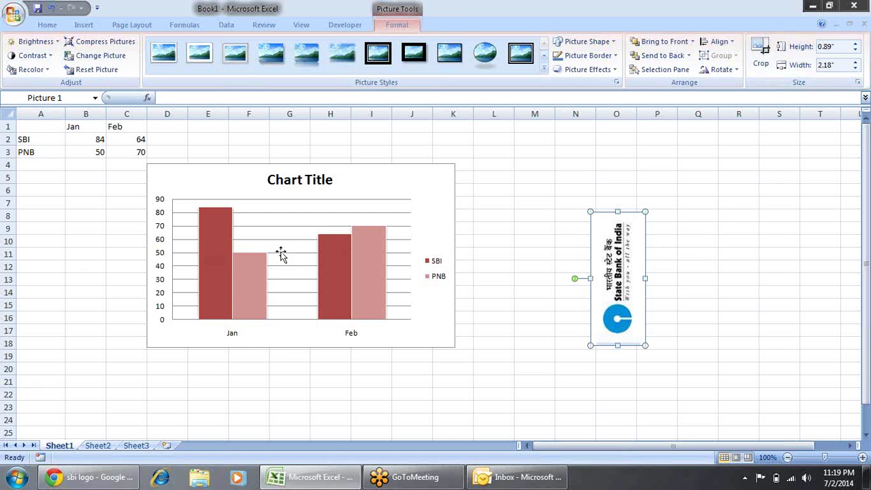
- Give the SBI series a picture fill using the clipboard logo via Format Data Series
click(206, 249)
right_click(205, 247)
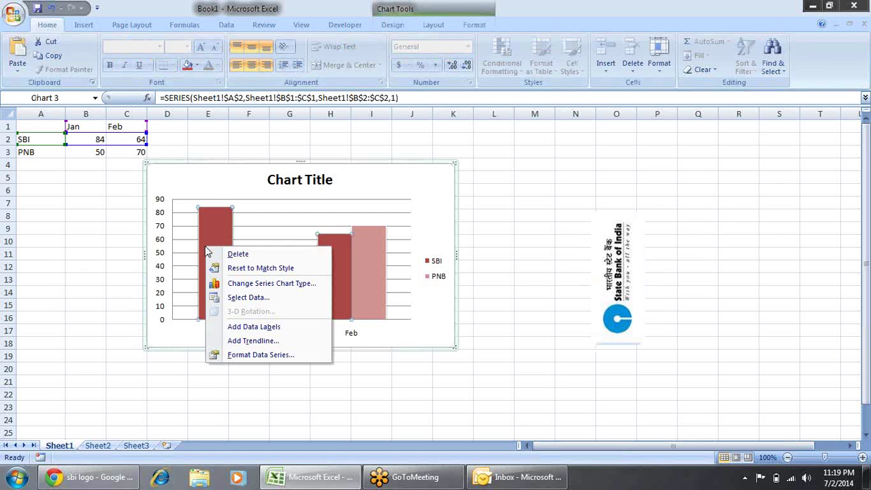
click(251, 355)
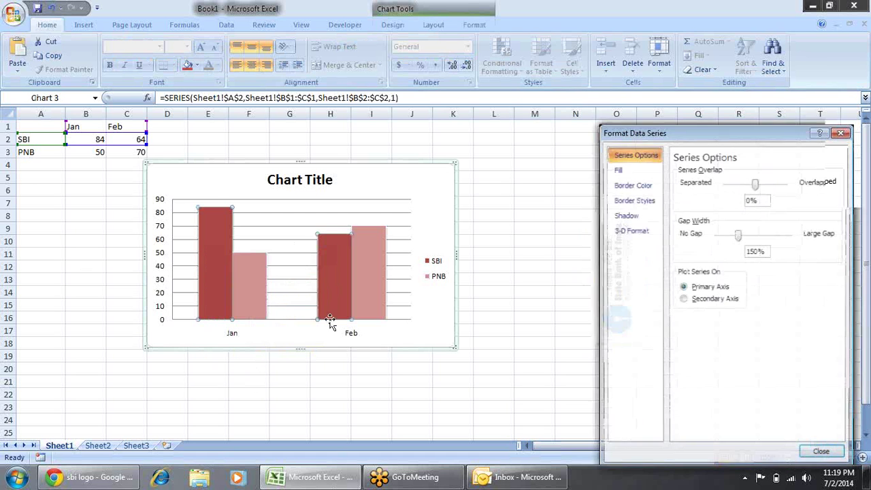
click(625, 170)
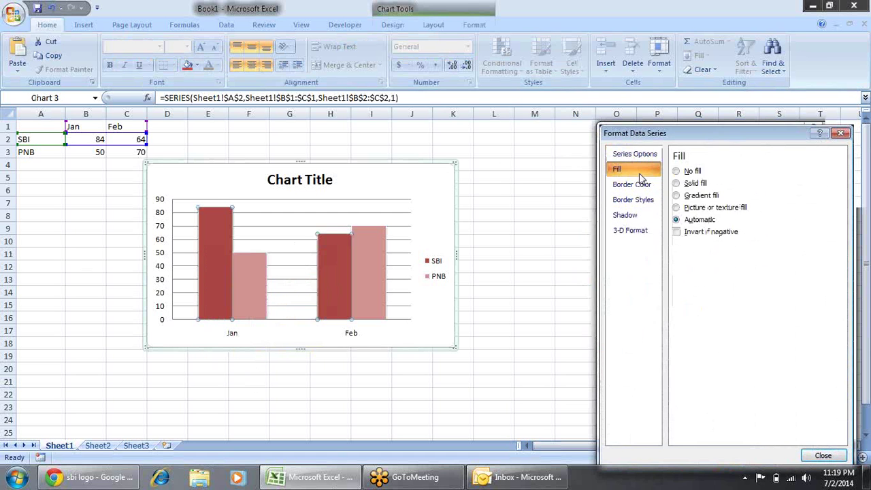
click(689, 208)
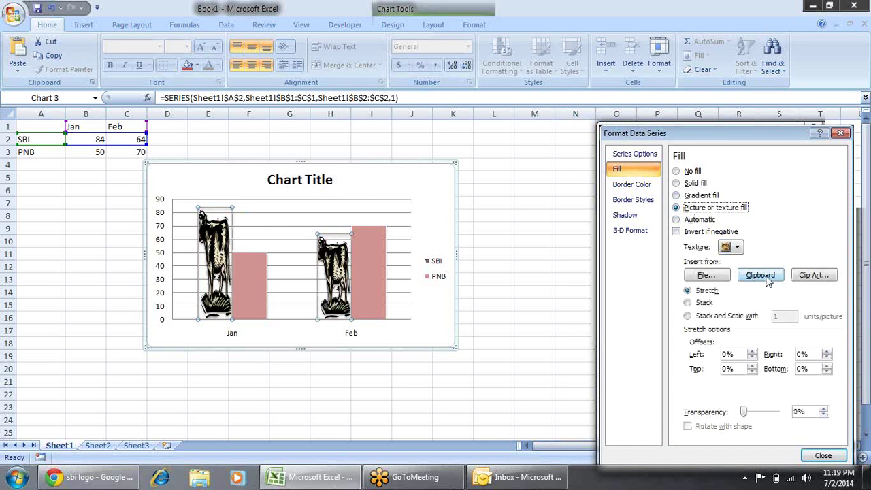
click(760, 275)
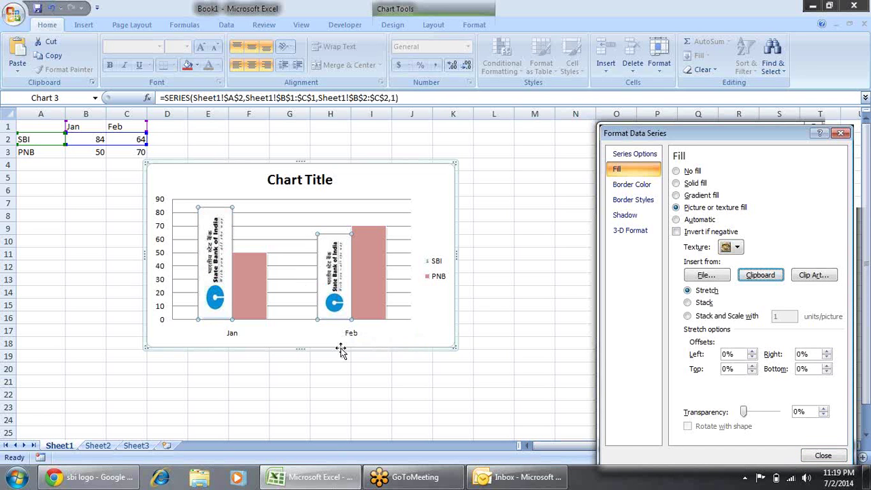
click(822, 455)
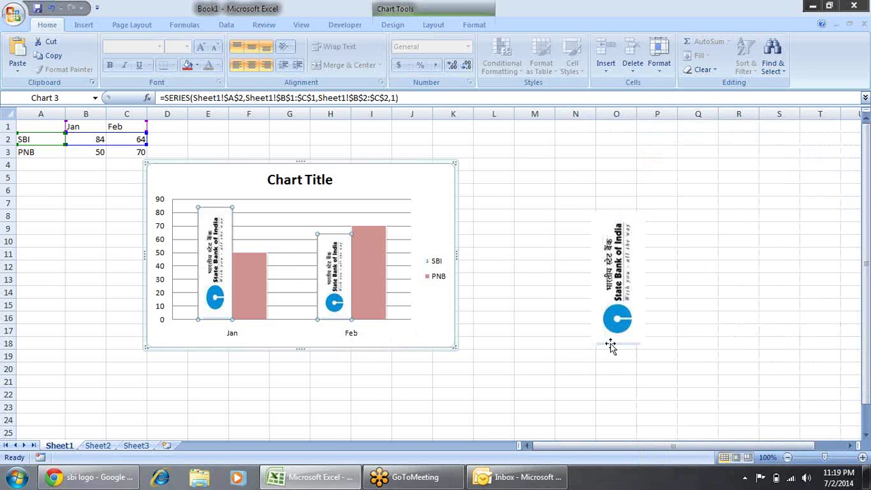
- Try the logo fill on the PNB bars, undo it, and select the loose logo picture
click(566, 367)
click(358, 268)
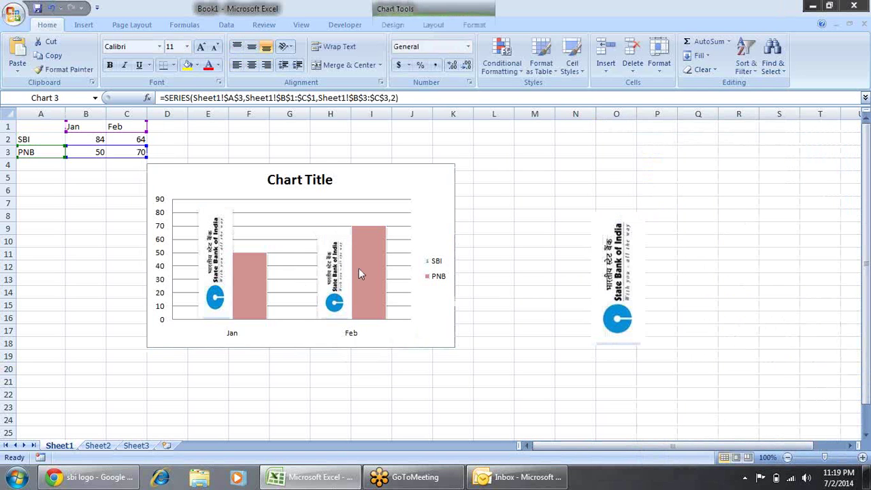
key(ctrl+v)
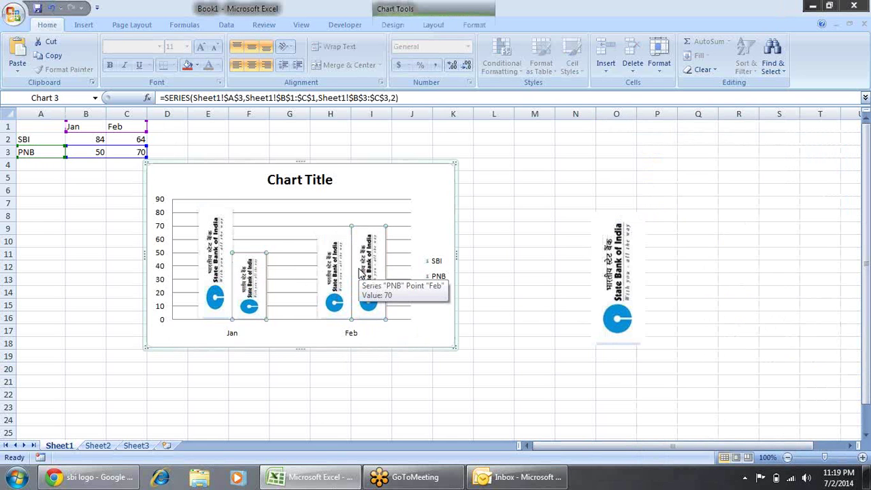
key(ctrl+z)
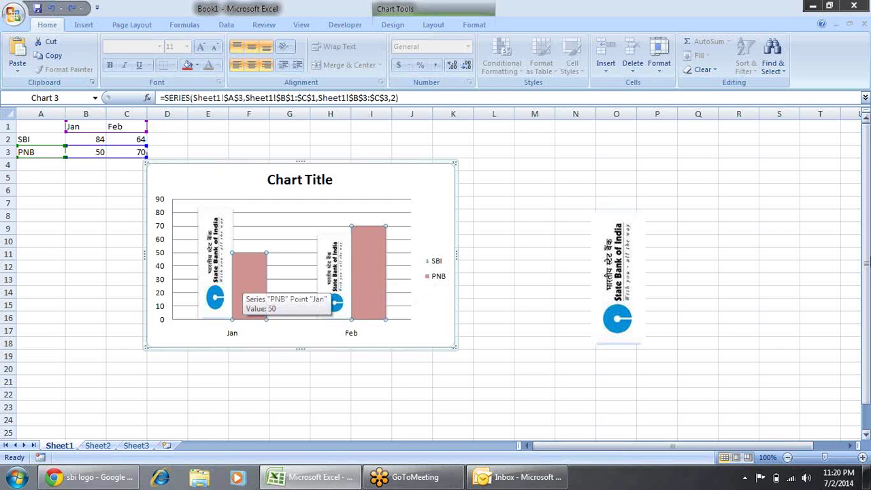
click(612, 273)
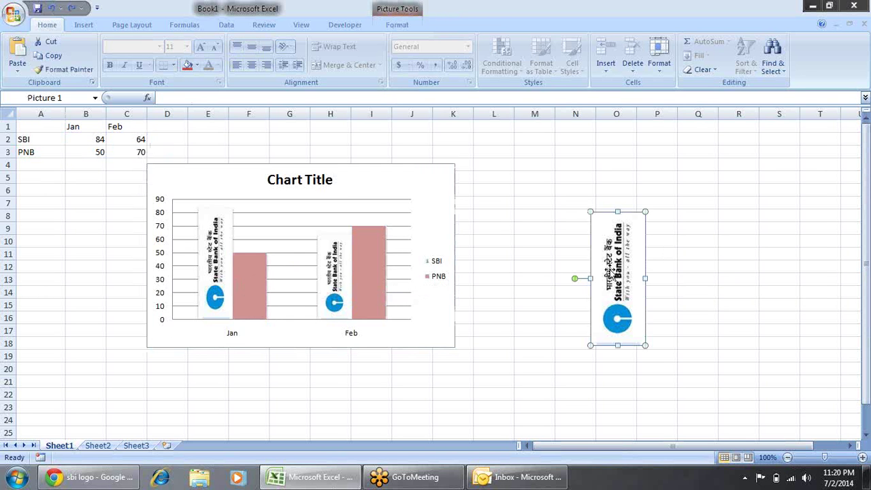
- Delete the loose logo and draw a light pink rectangle right of the chart
key(Delete)
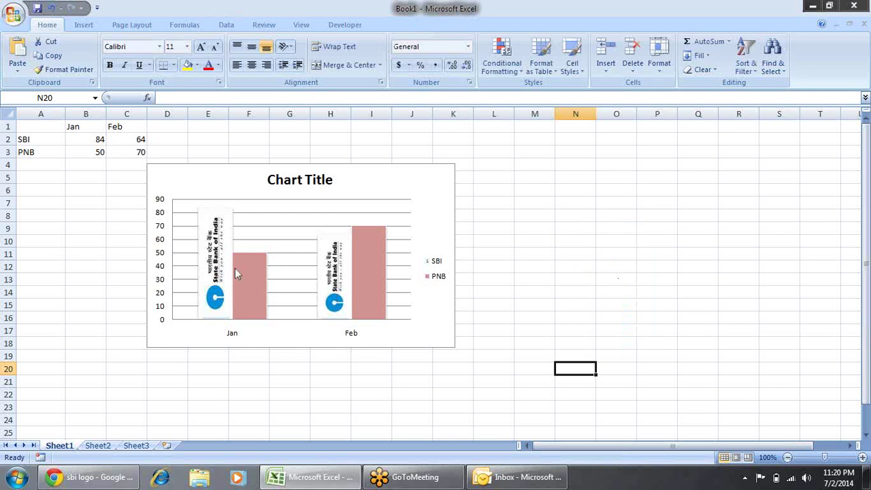
click(84, 24)
click(140, 68)
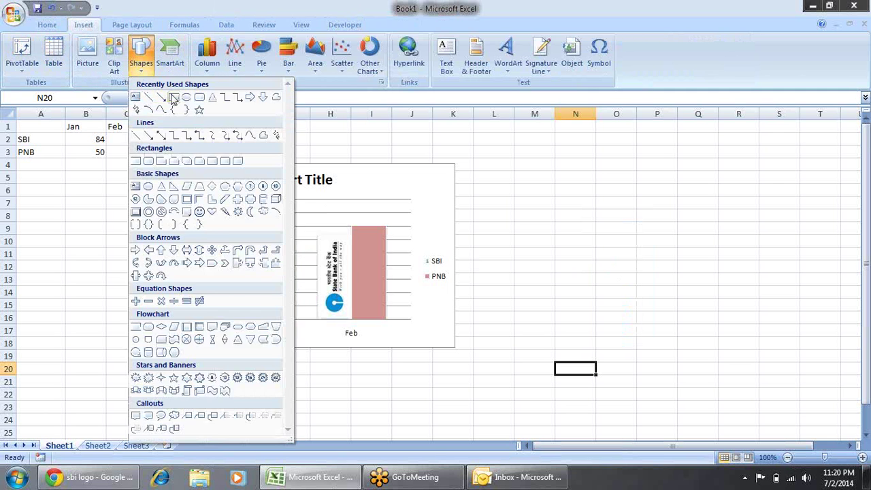
mouse_move(555, 218)
mouse_down()
mouse_move(717, 249)
mouse_move(721, 258)
mouse_move(712, 253)
mouse_up()
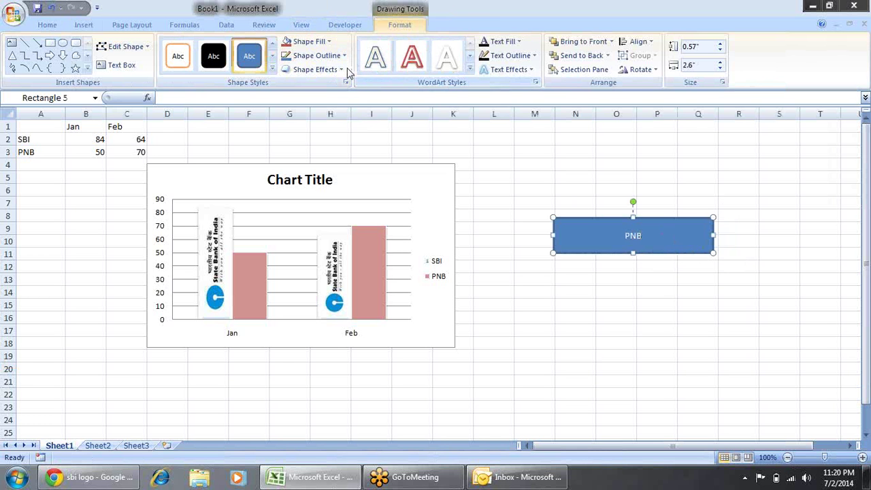
click(272, 69)
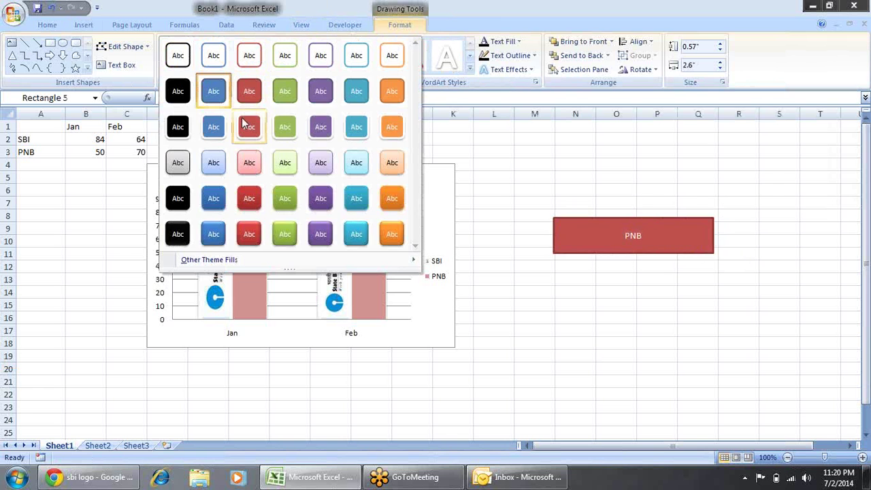
click(246, 167)
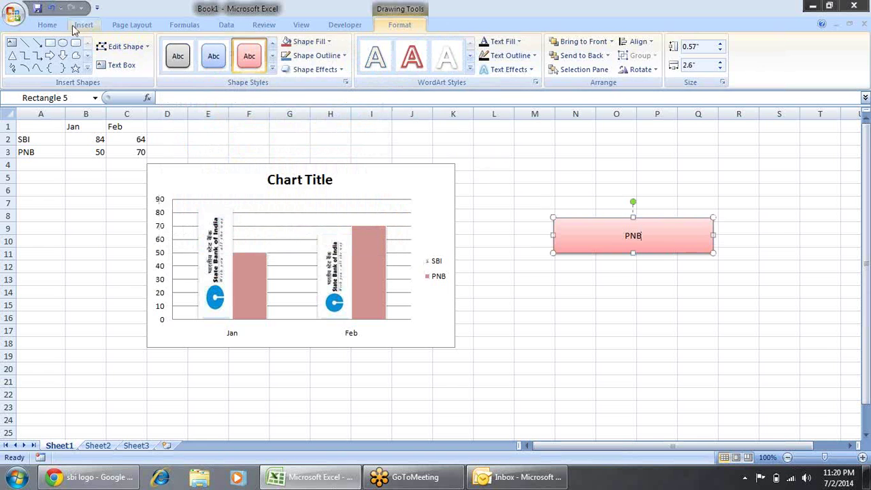
- Enlarge the rectangle's PNB text to 28 pt and make it bold
click(48, 26)
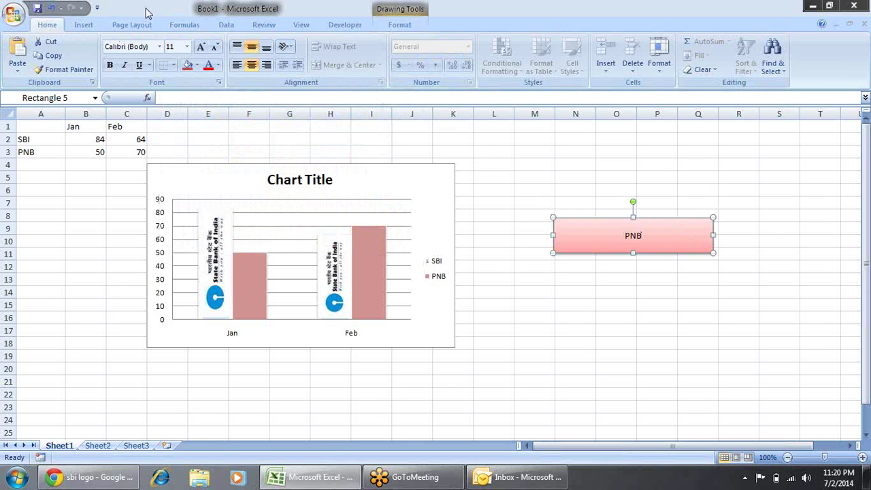
click(200, 48)
click(201, 48)
click(201, 48)
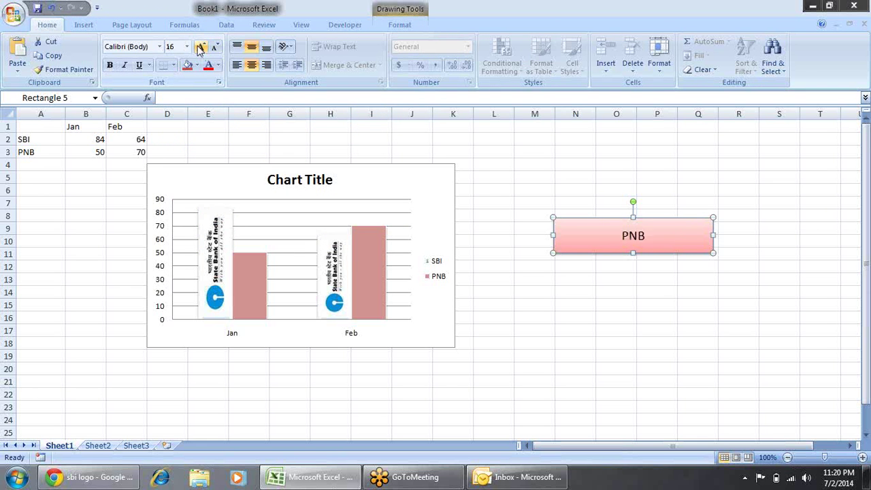
click(201, 48)
click(201, 48)
click(201, 47)
click(201, 47)
click(200, 48)
click(200, 47)
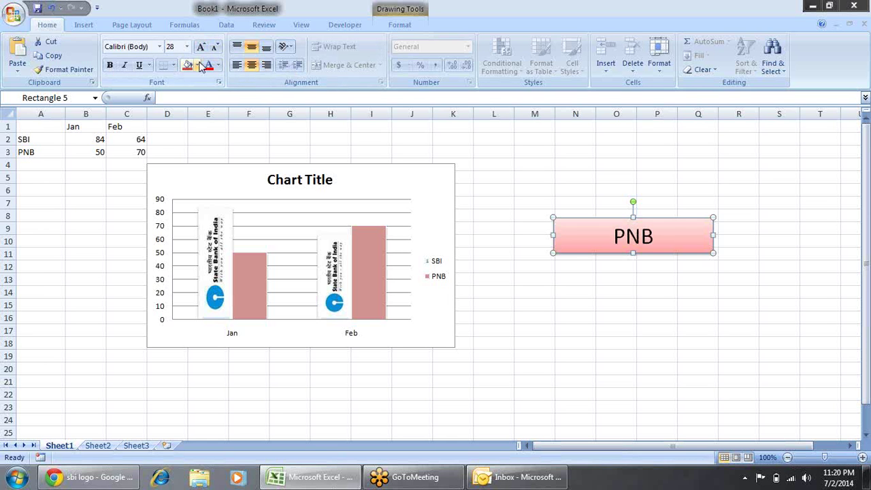
click(109, 64)
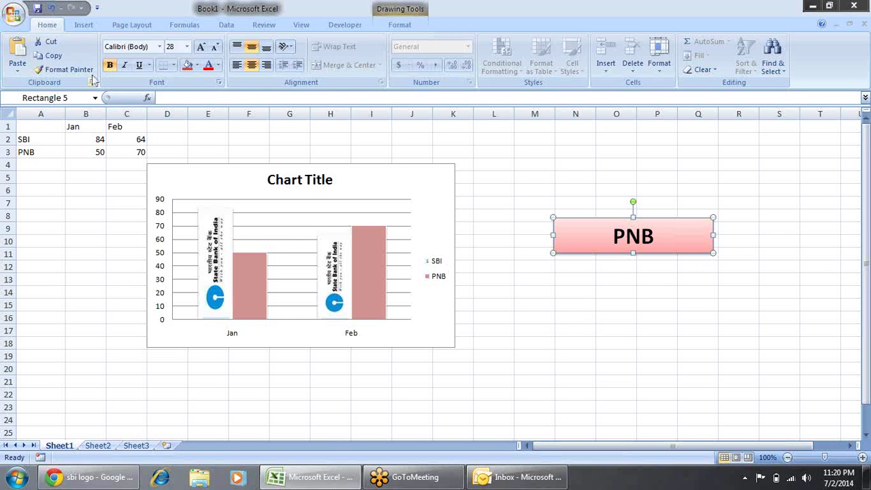
- Paste the PNB label as a 0.75" by 2.73" picture and place it below the original rectangle
click(24, 19)
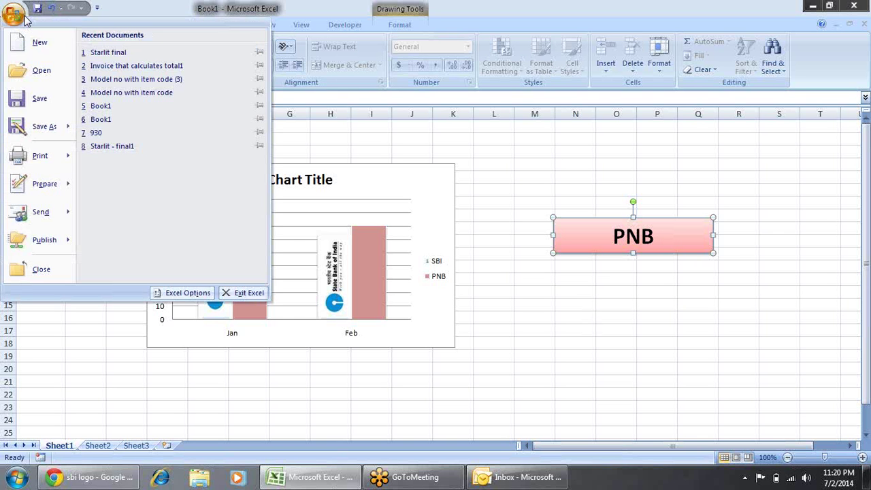
click(157, 6)
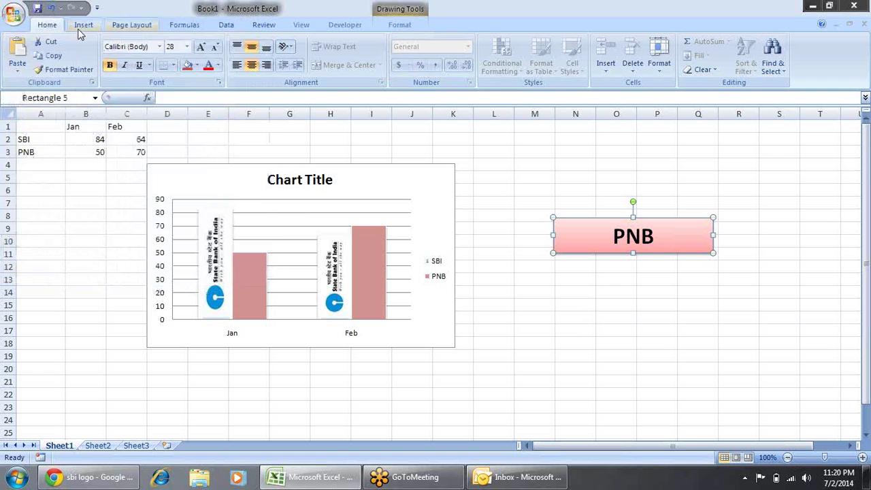
click(17, 68)
mouse_move(50, 203)
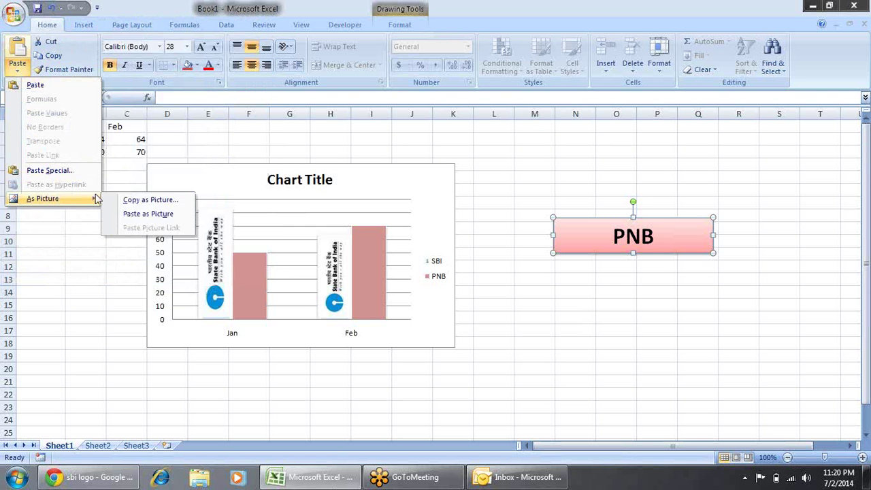
click(168, 216)
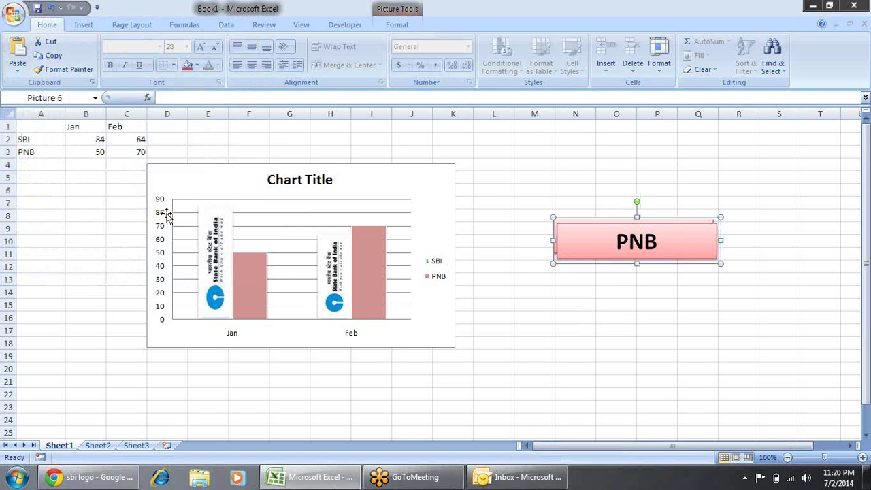
drag(635, 251, 595, 335)
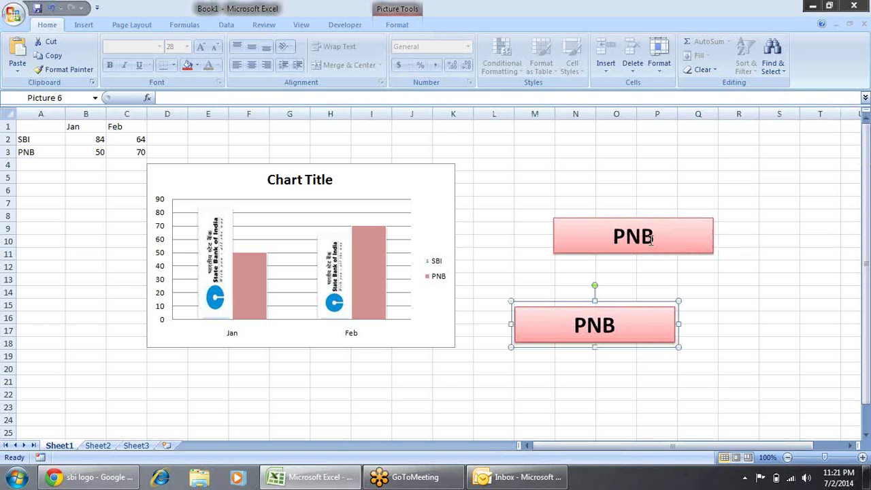
click(652, 240)
click(619, 326)
click(396, 25)
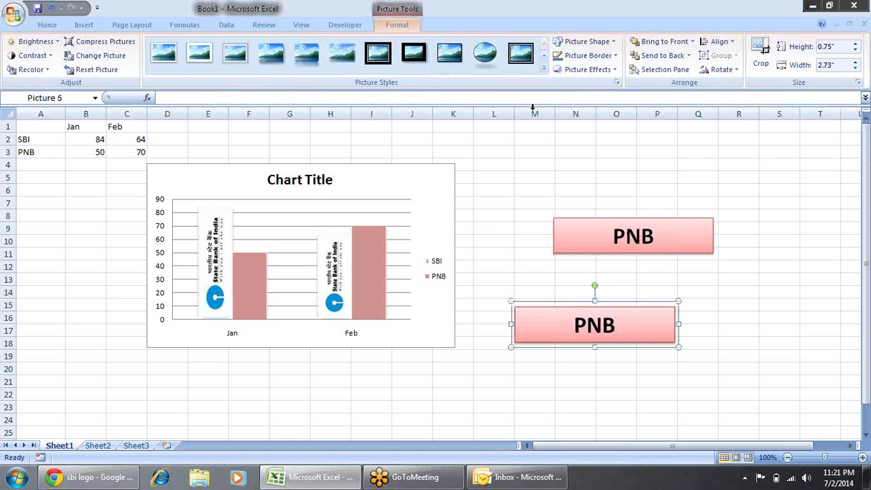
click(688, 57)
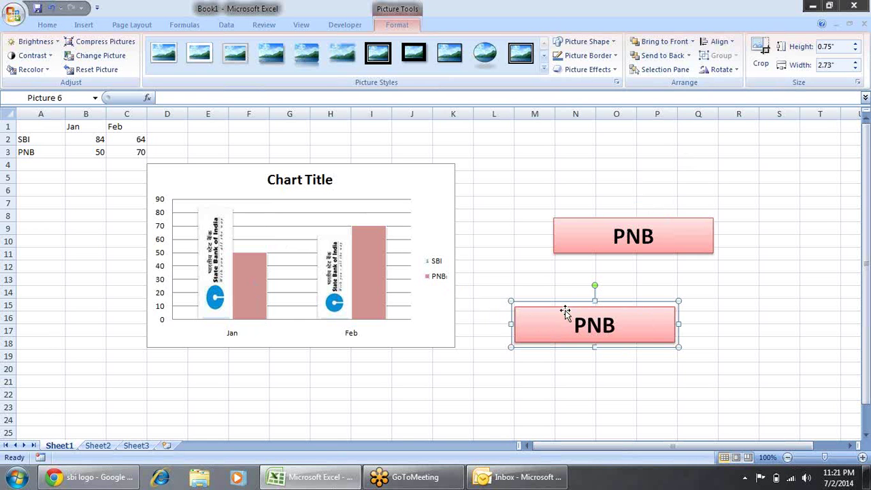
- Crop the lower PNB picture to 0.62" by 2.62" and rotate it 90° to stand upright
click(761, 54)
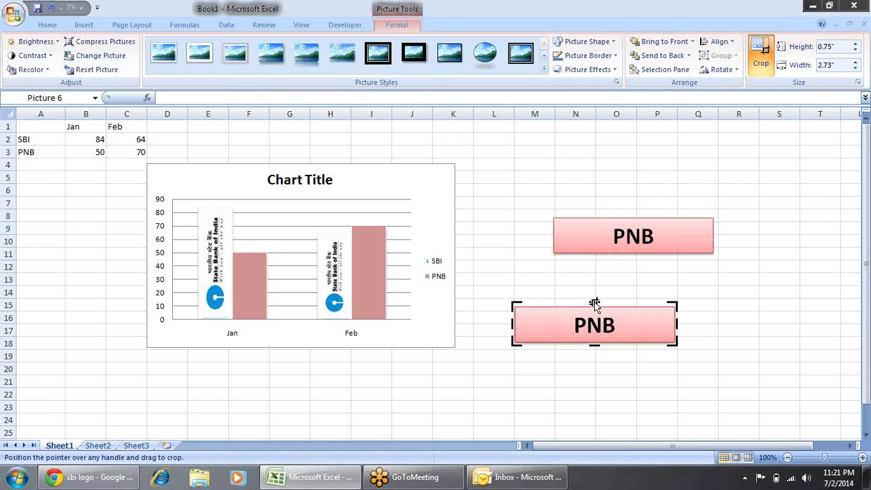
drag(594, 305, 598, 309)
drag(593, 345, 594, 341)
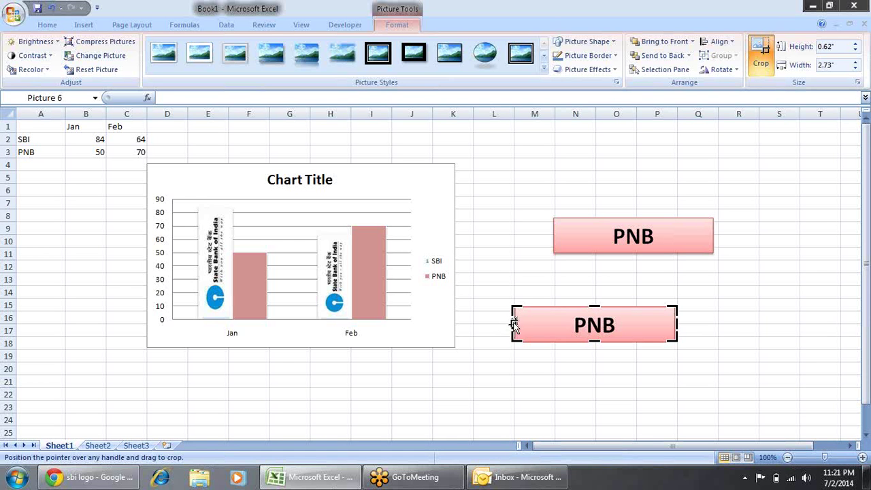
drag(509, 317, 515, 317)
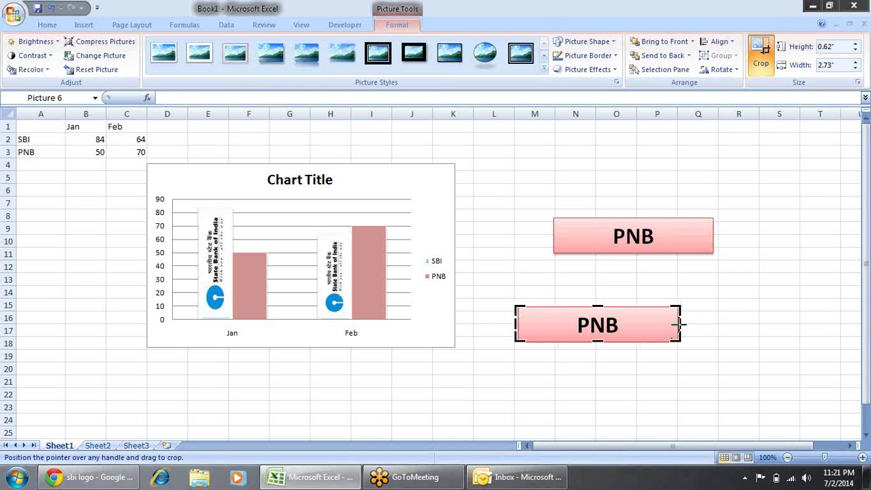
drag(679, 325, 676, 325)
drag(517, 324, 518, 319)
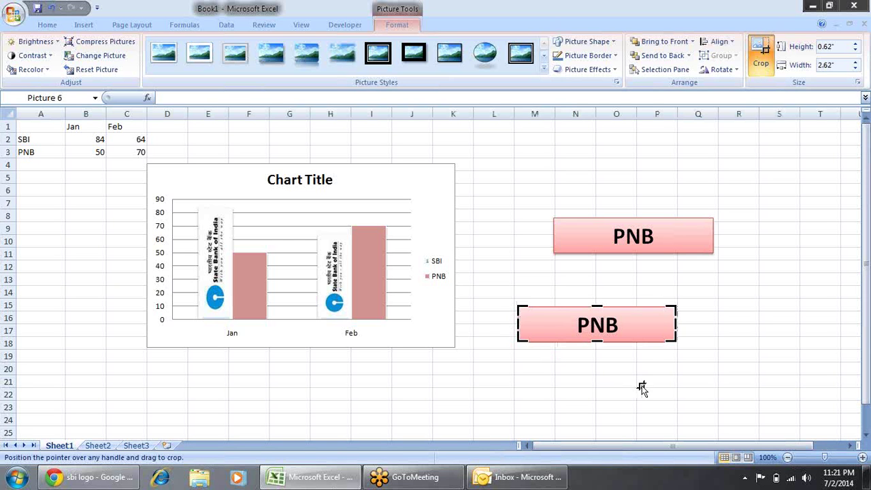
click(762, 60)
drag(597, 291, 546, 325)
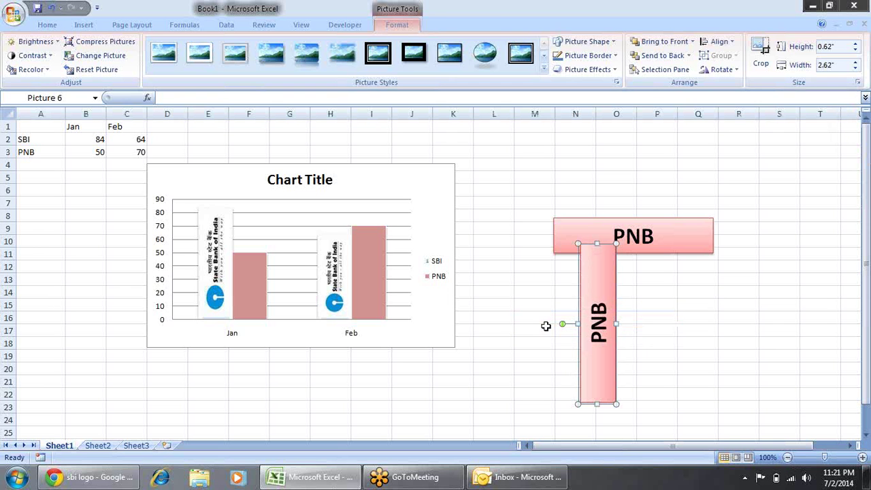
- Fill the chart's PNB columns with the copied upright PNB picture and check the result
click(374, 294)
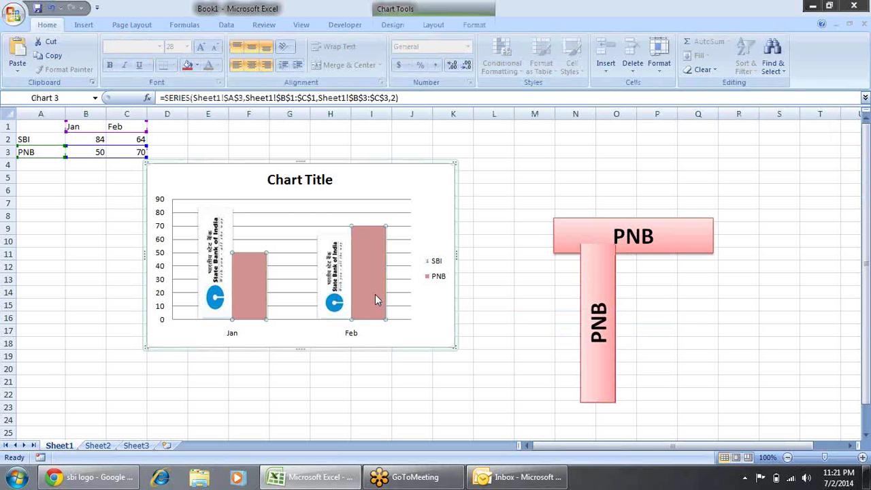
key(ctrl+v)
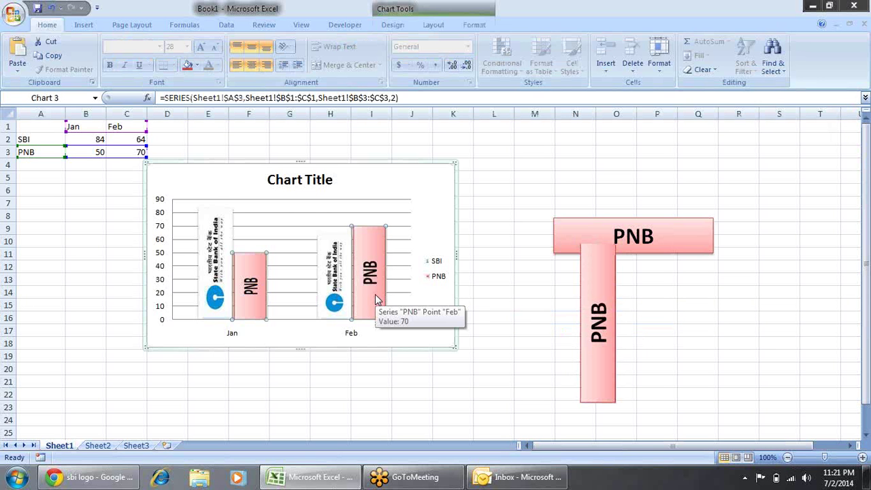
click(561, 161)
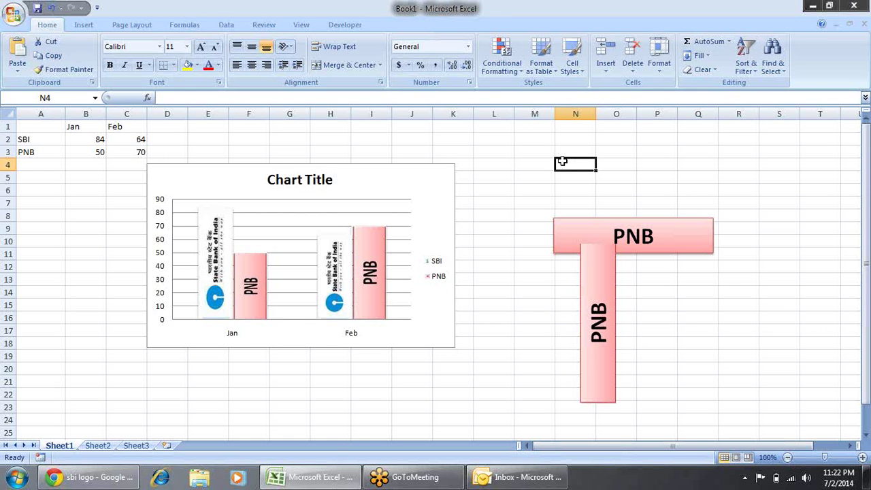
click(253, 290)
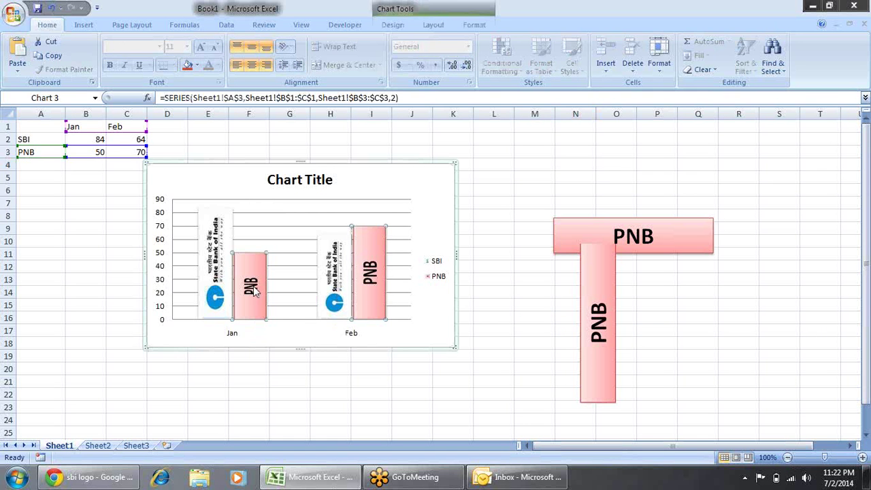
click(376, 284)
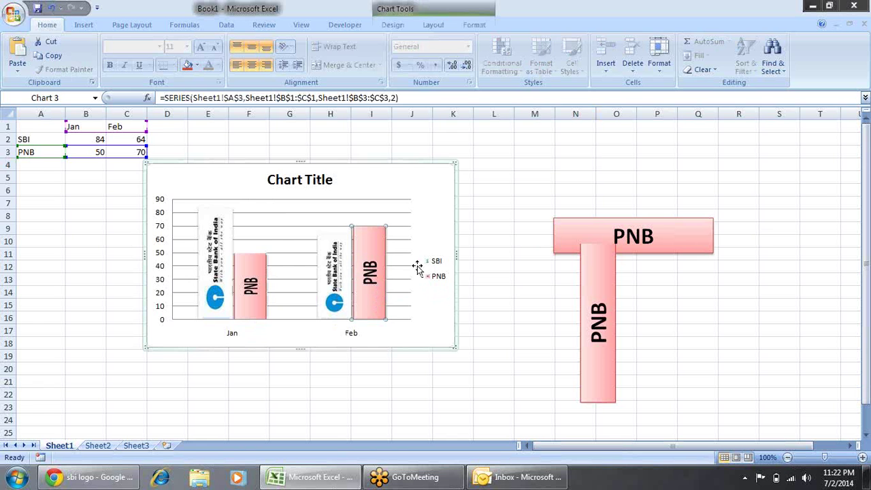
- Delete the horizontal and vertical PNB labels from the sheet
click(701, 240)
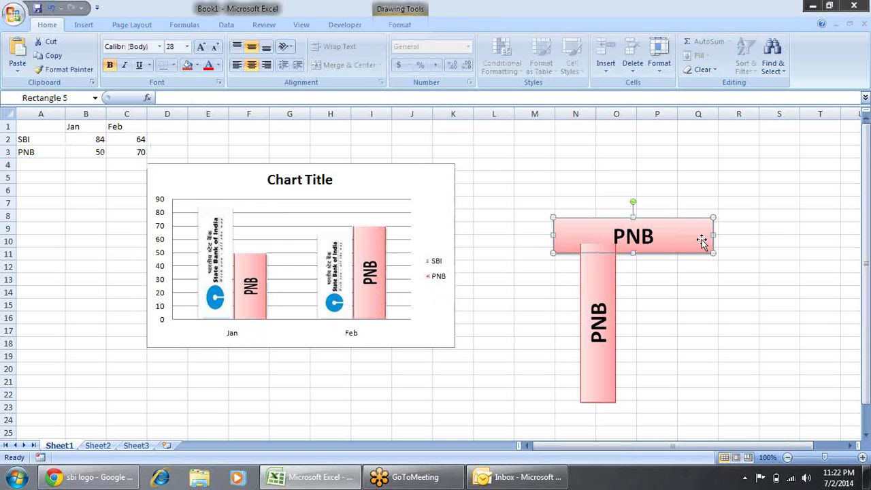
key(Delete)
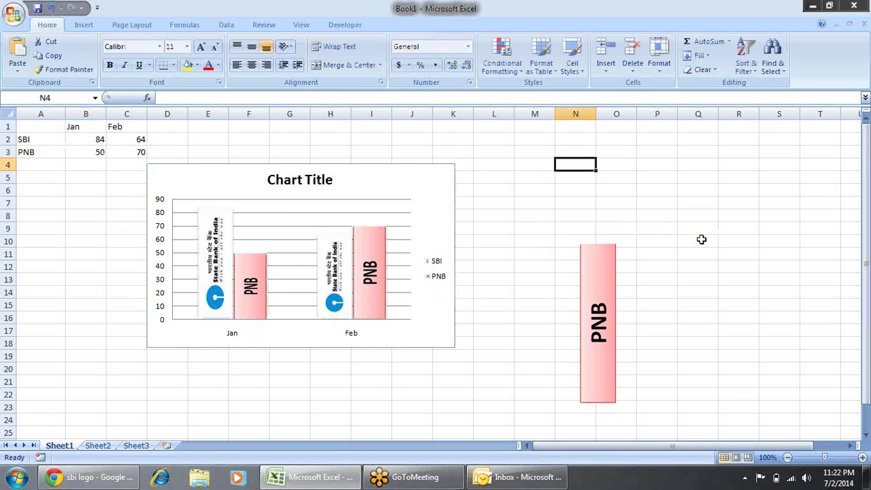
click(587, 273)
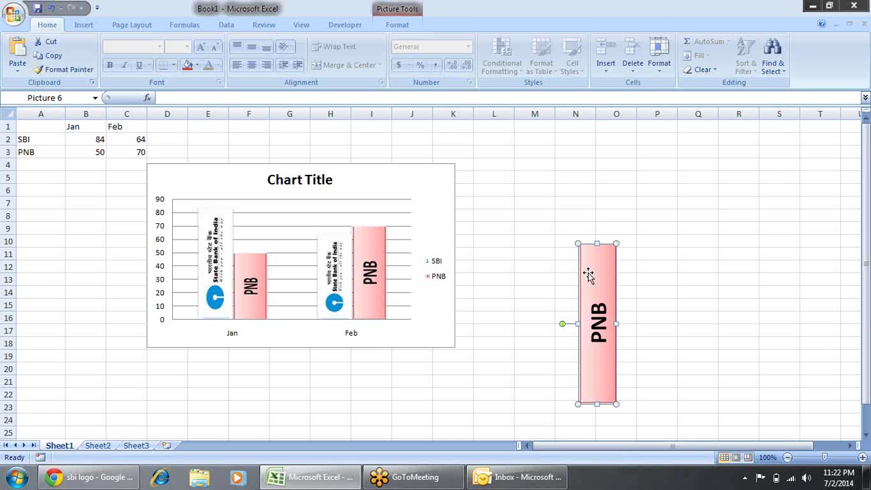
key(Delete)
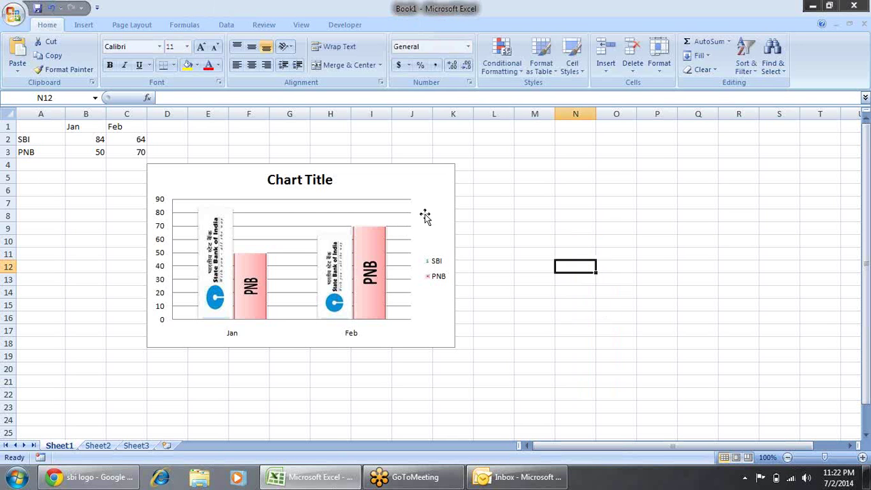
click(424, 217)
- Give the chart area a grey gradient fill and set the plot area to No fill
right_click(424, 215)
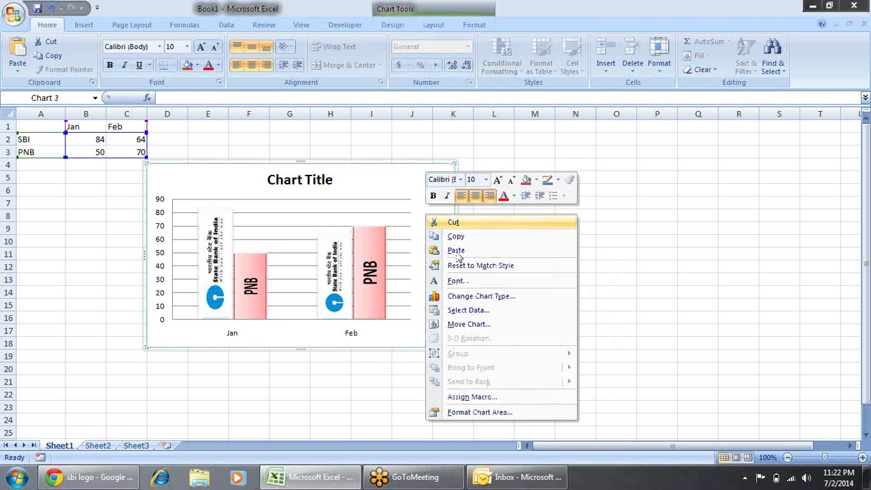
click(480, 412)
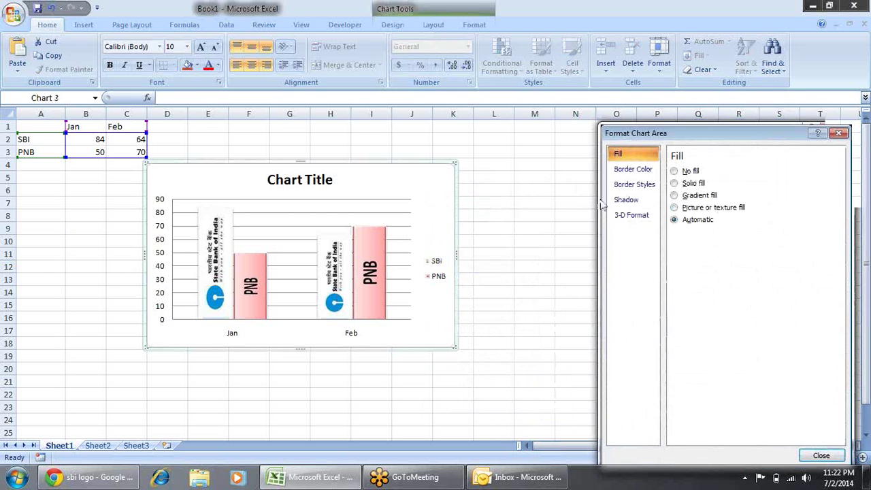
click(674, 195)
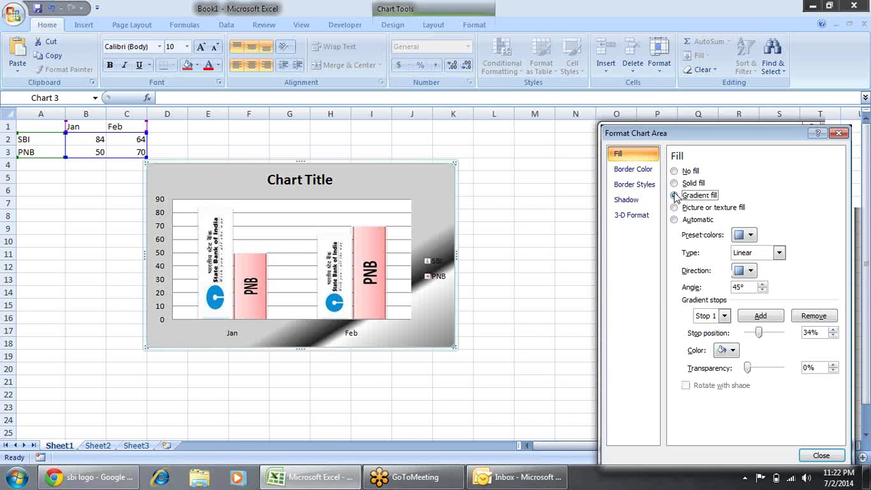
click(395, 218)
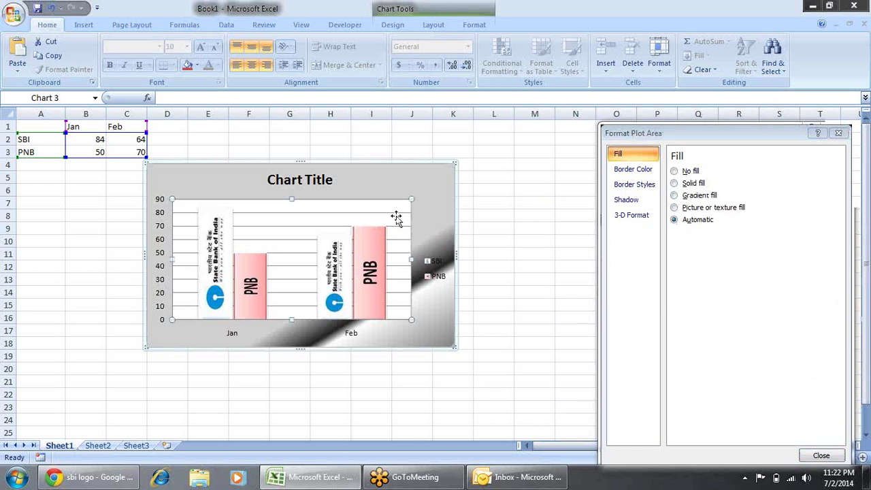
click(690, 171)
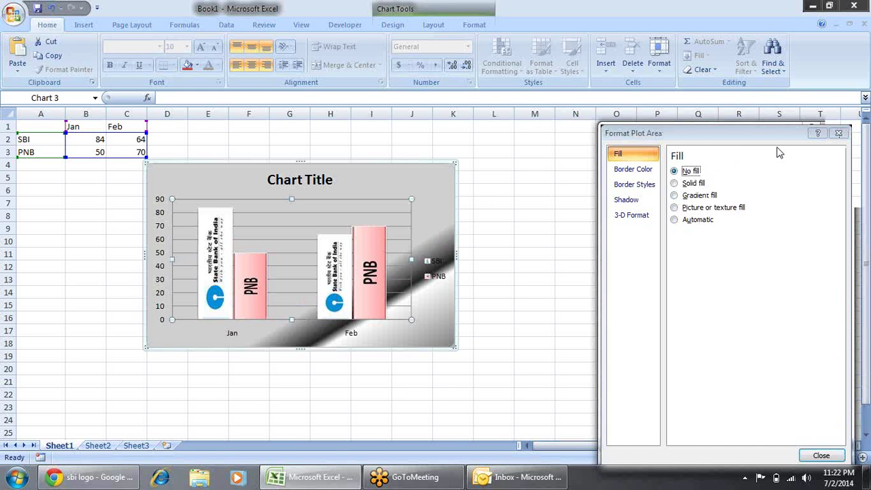
click(839, 134)
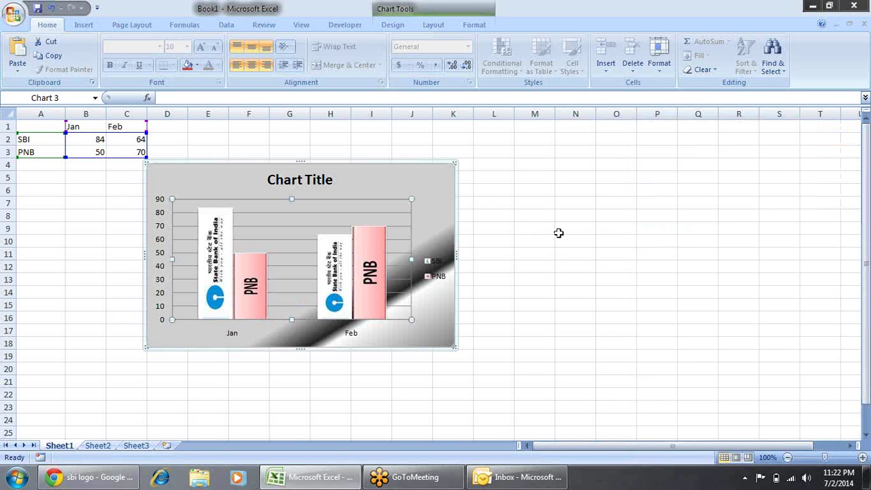
click(558, 232)
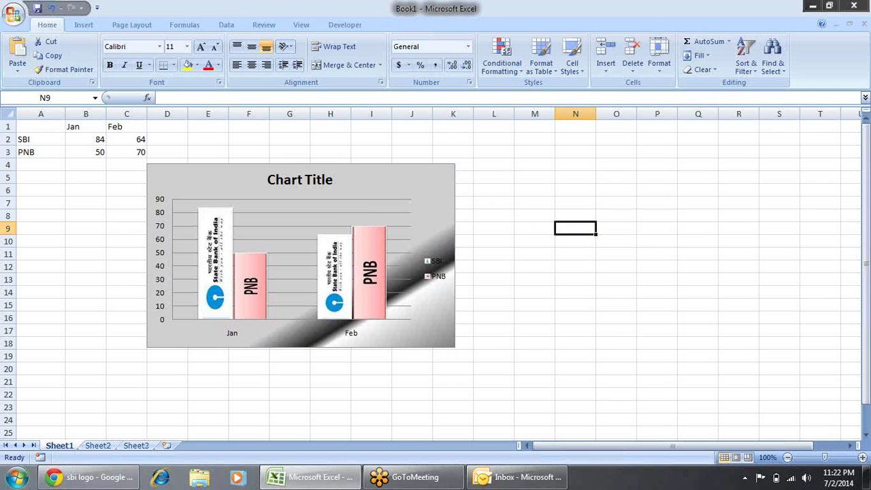
- Take the Sheet1 bank chart and switch to the Profit chart on Sheet2
click(96, 445)
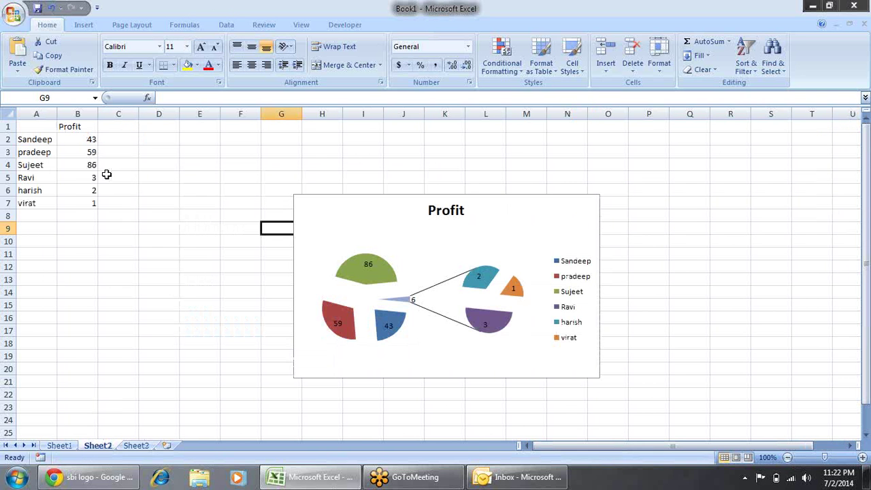
click(340, 227)
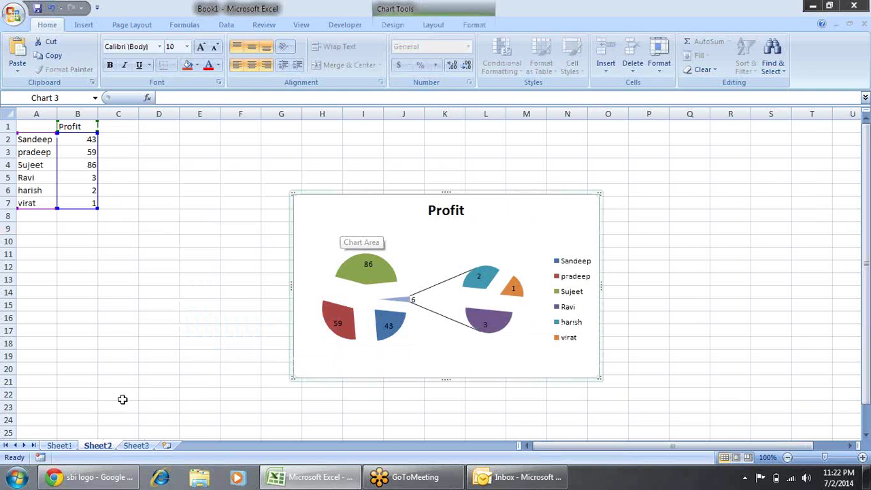
click(59, 445)
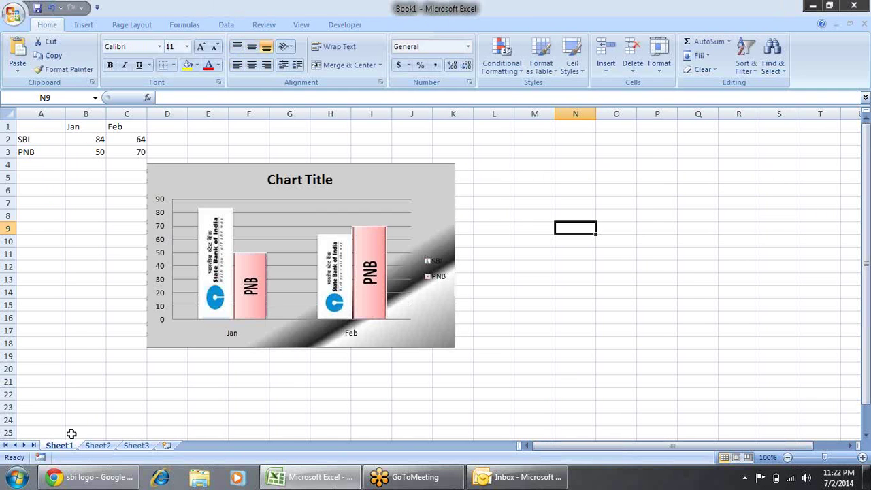
click(447, 178)
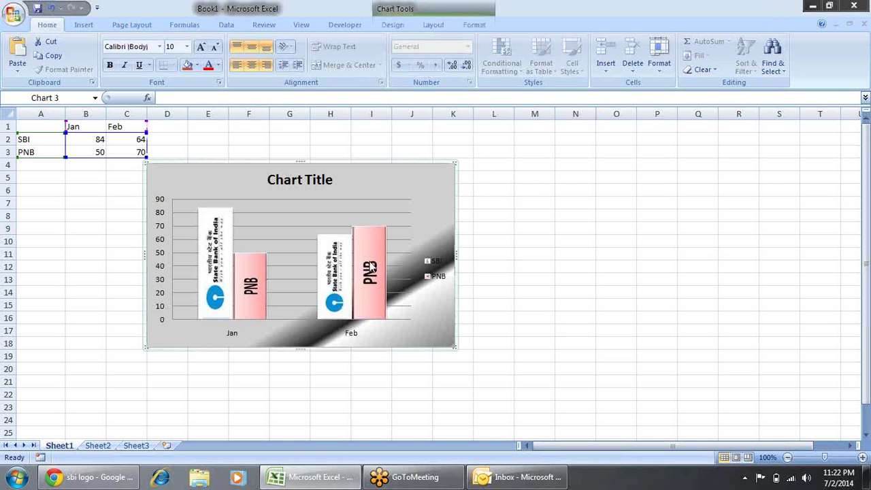
drag(132, 436, 106, 448)
click(103, 446)
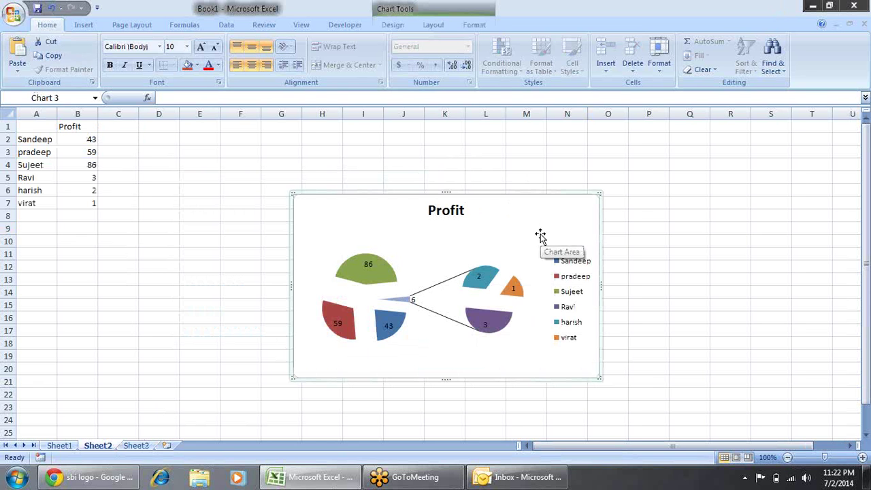
- Open Paste Special and choose Formats as the paste option
click(22, 72)
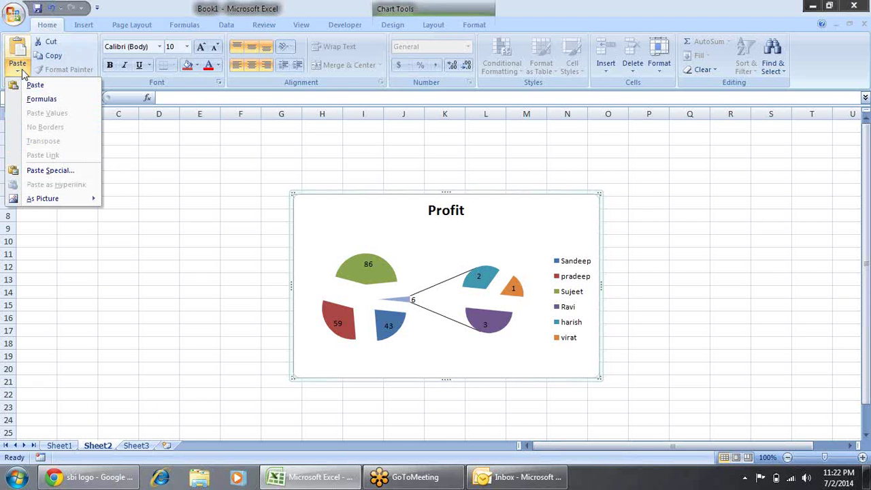
click(38, 171)
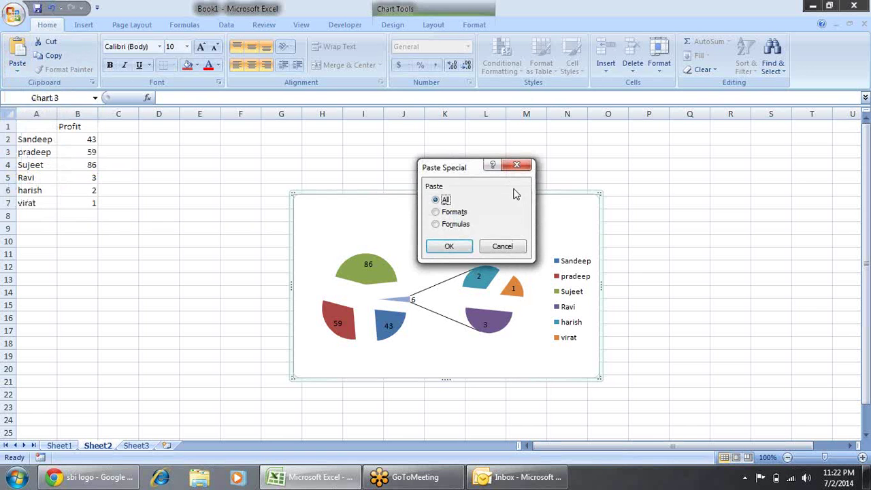
click(461, 215)
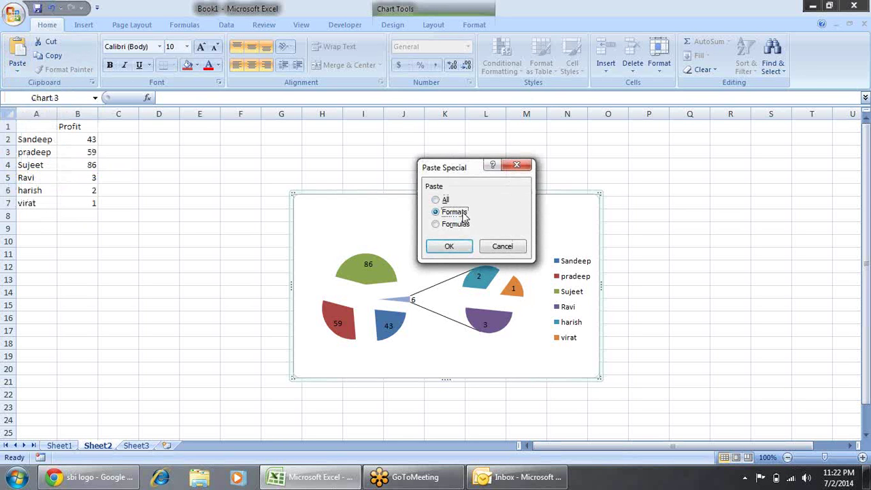
- Confirm the Formats paste so the Profit chart gets logo-filled columns on the grey gradient
click(449, 247)
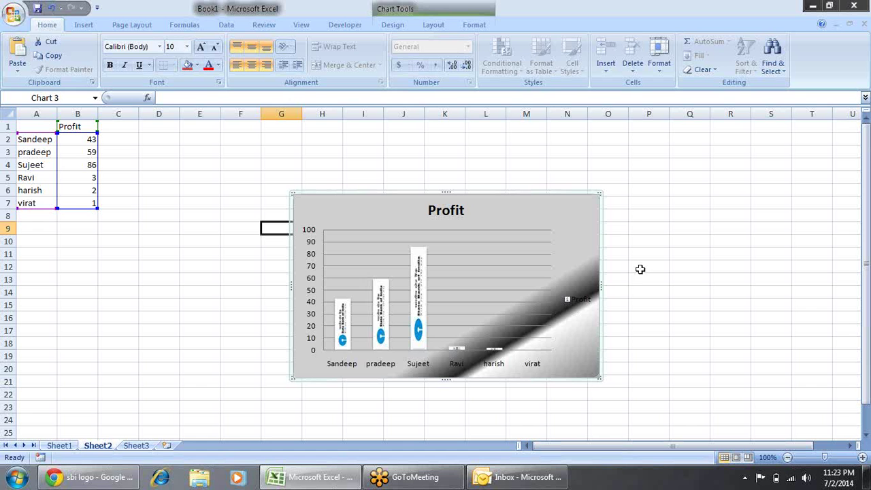
click(224, 193)
click(321, 222)
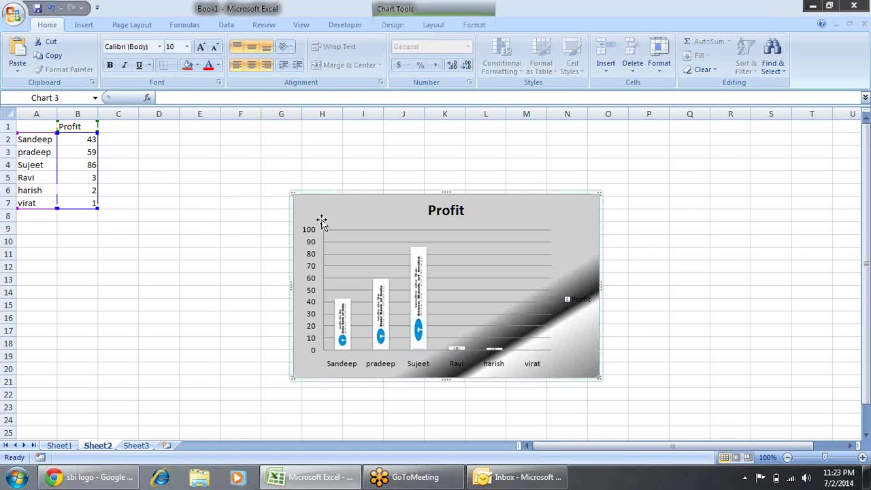